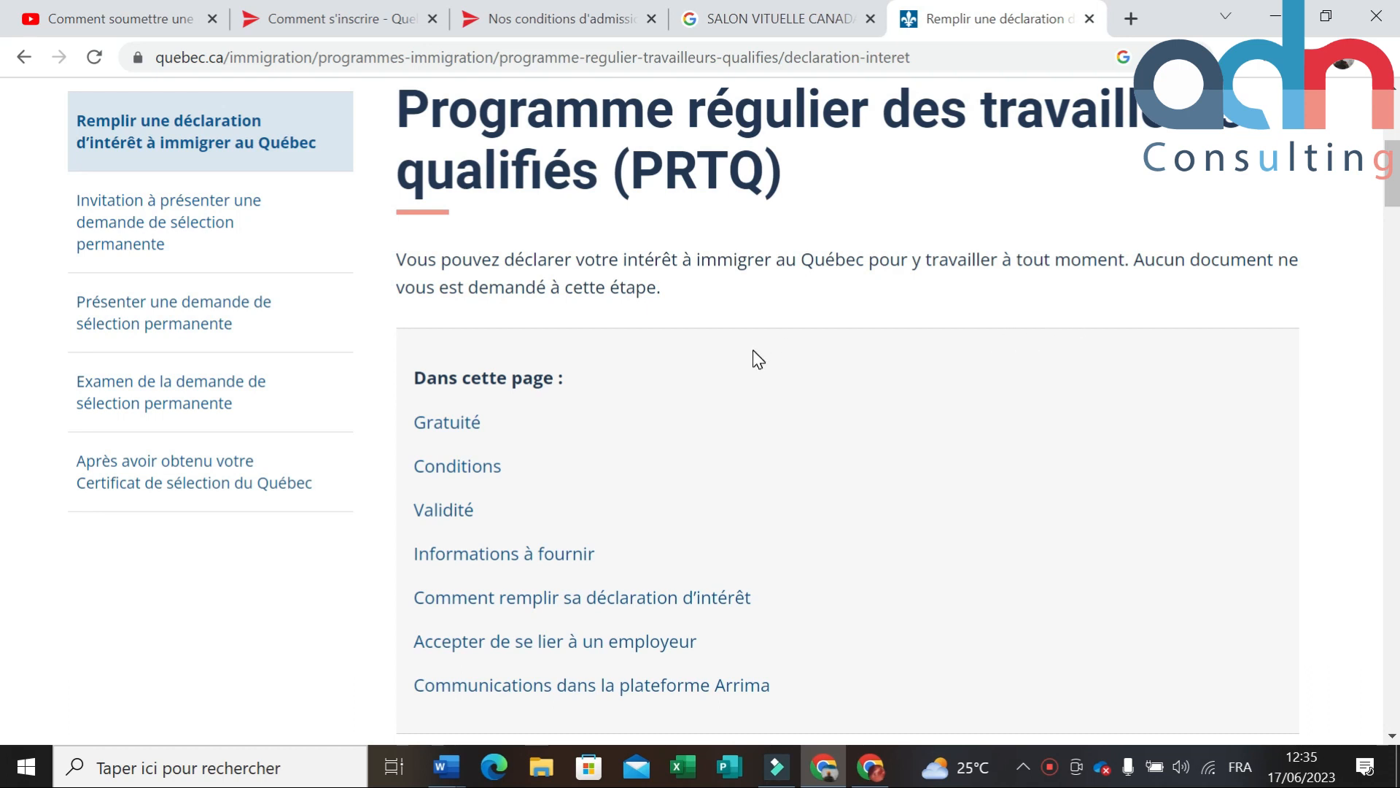
scroll(764, 368, "up", 2)
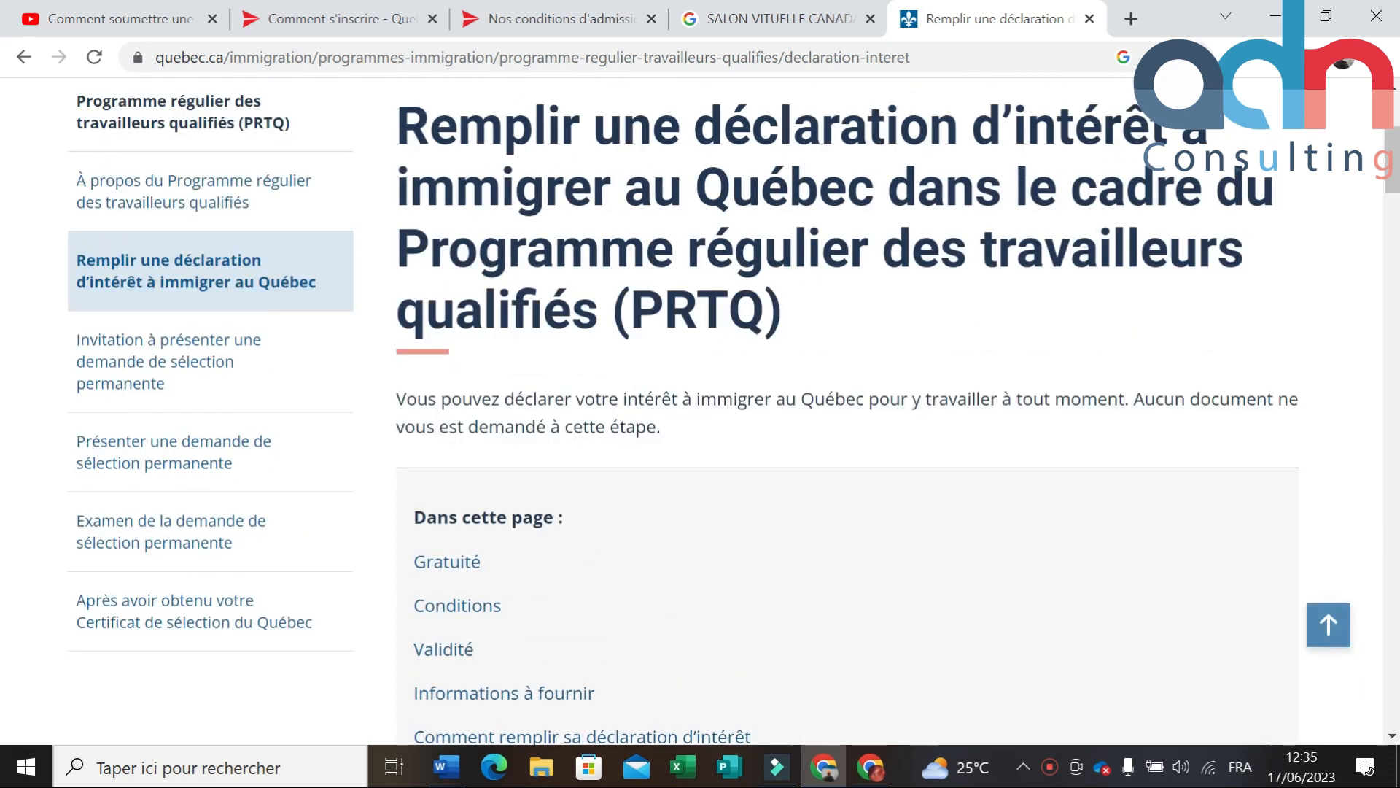
scroll(729, 408, "up", 1)
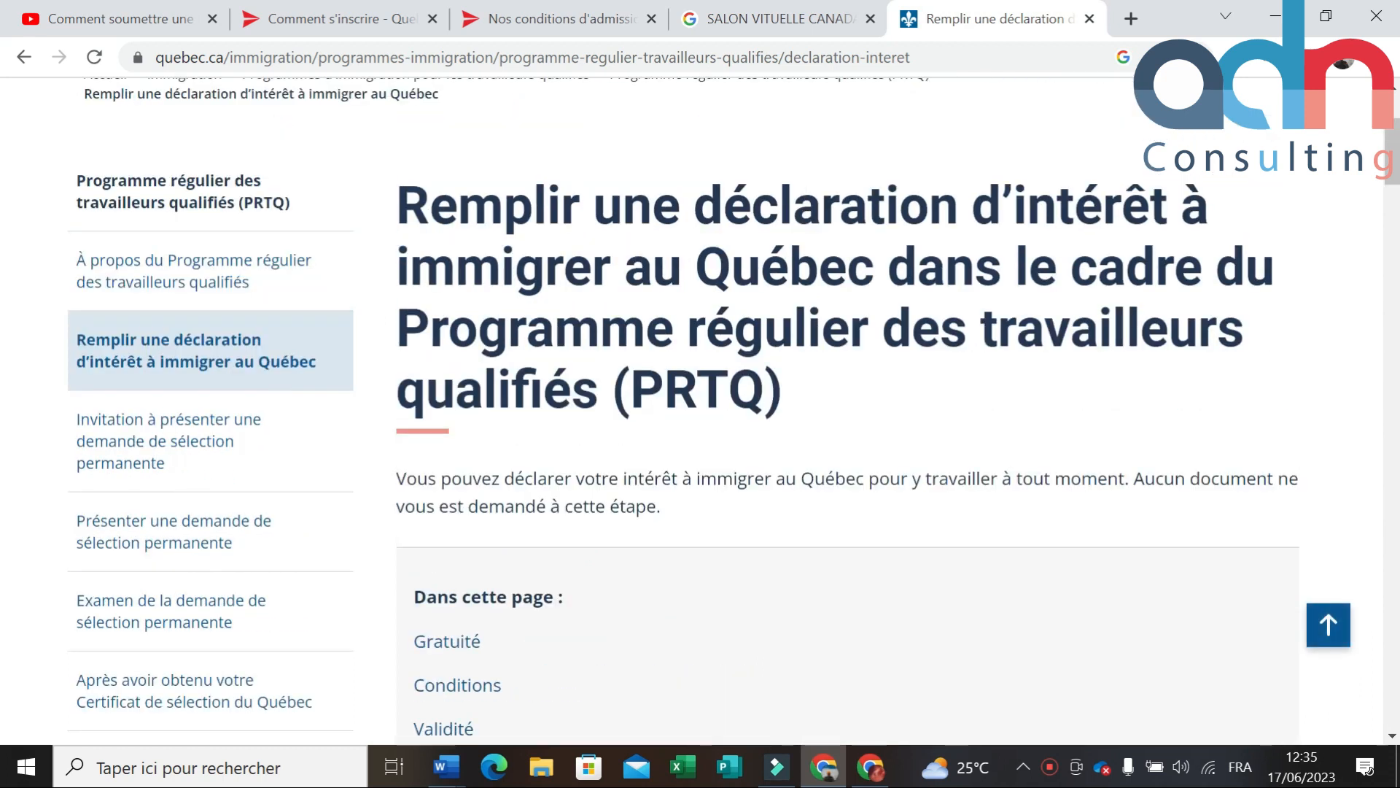
scroll(700, 409, "down", 1)
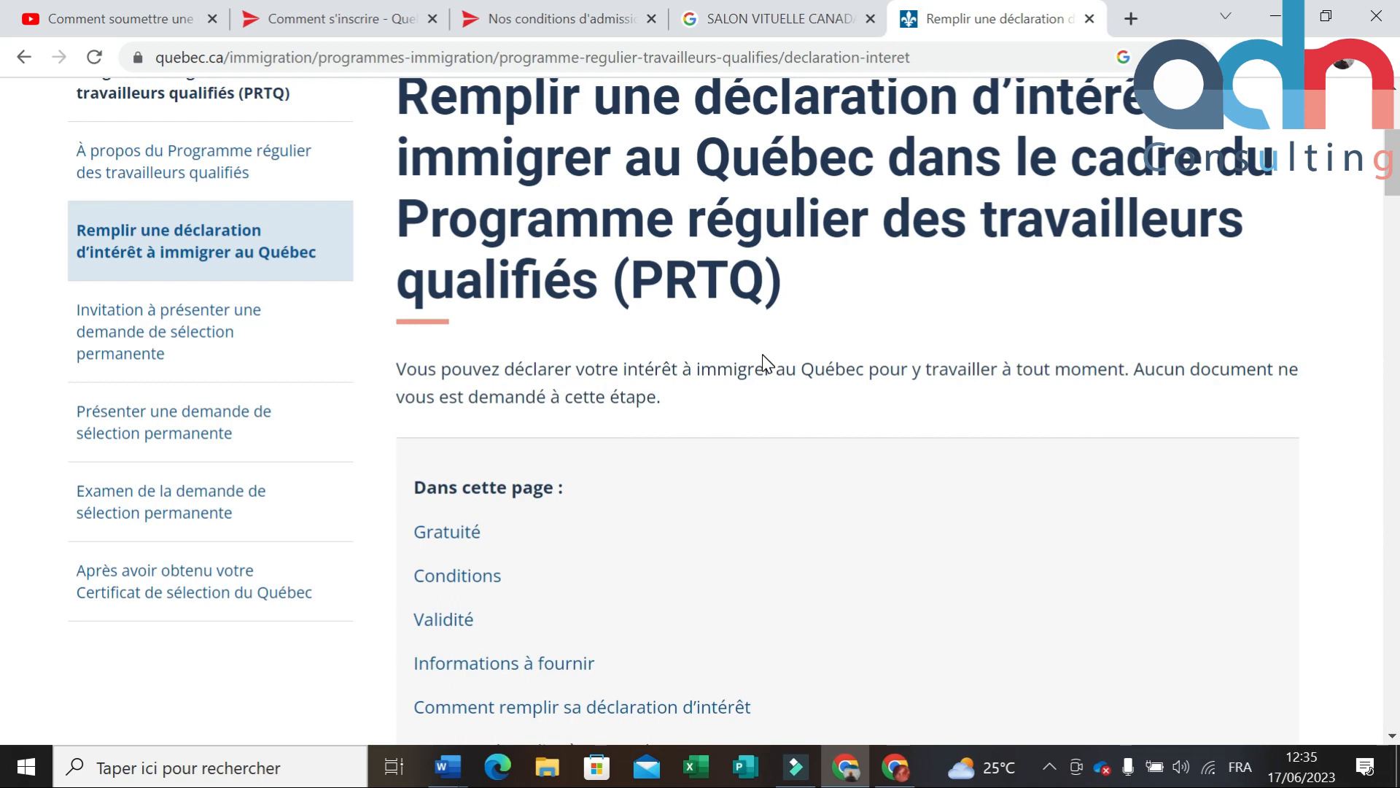
scroll(764, 363, "down", 3)
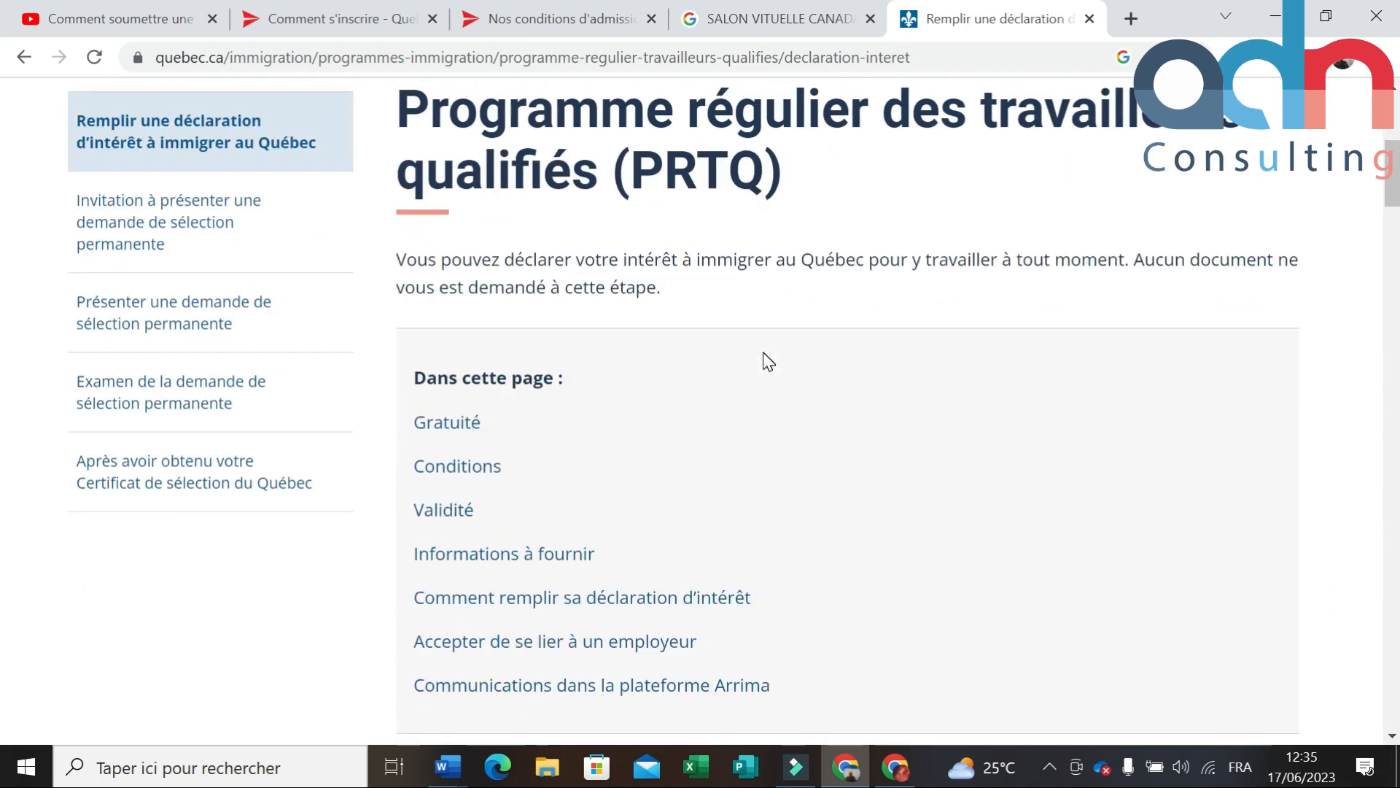
scroll(769, 363, "down", 4)
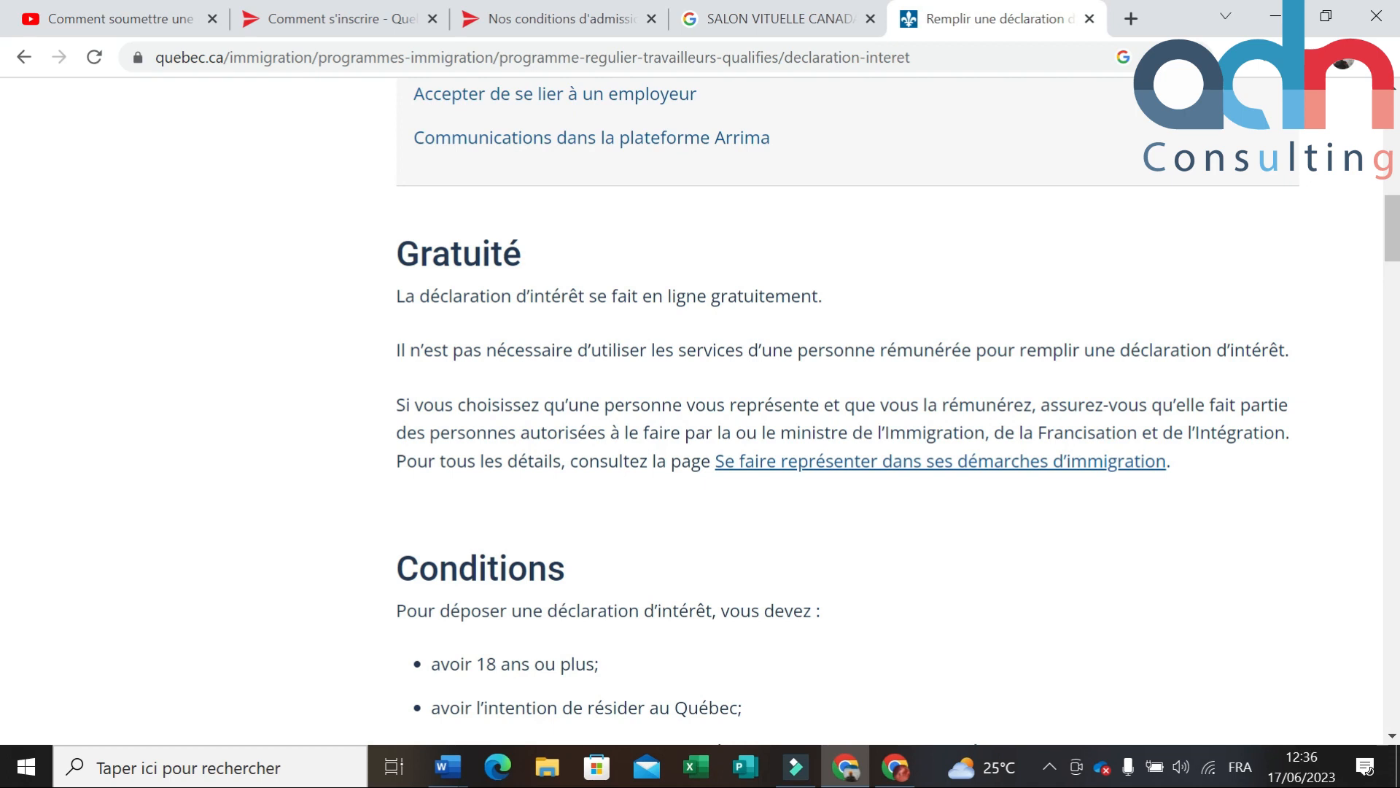
scroll(764, 360, "up", 1)
scroll(766, 361, "down", 1)
scroll(735, 385, "down", 4)
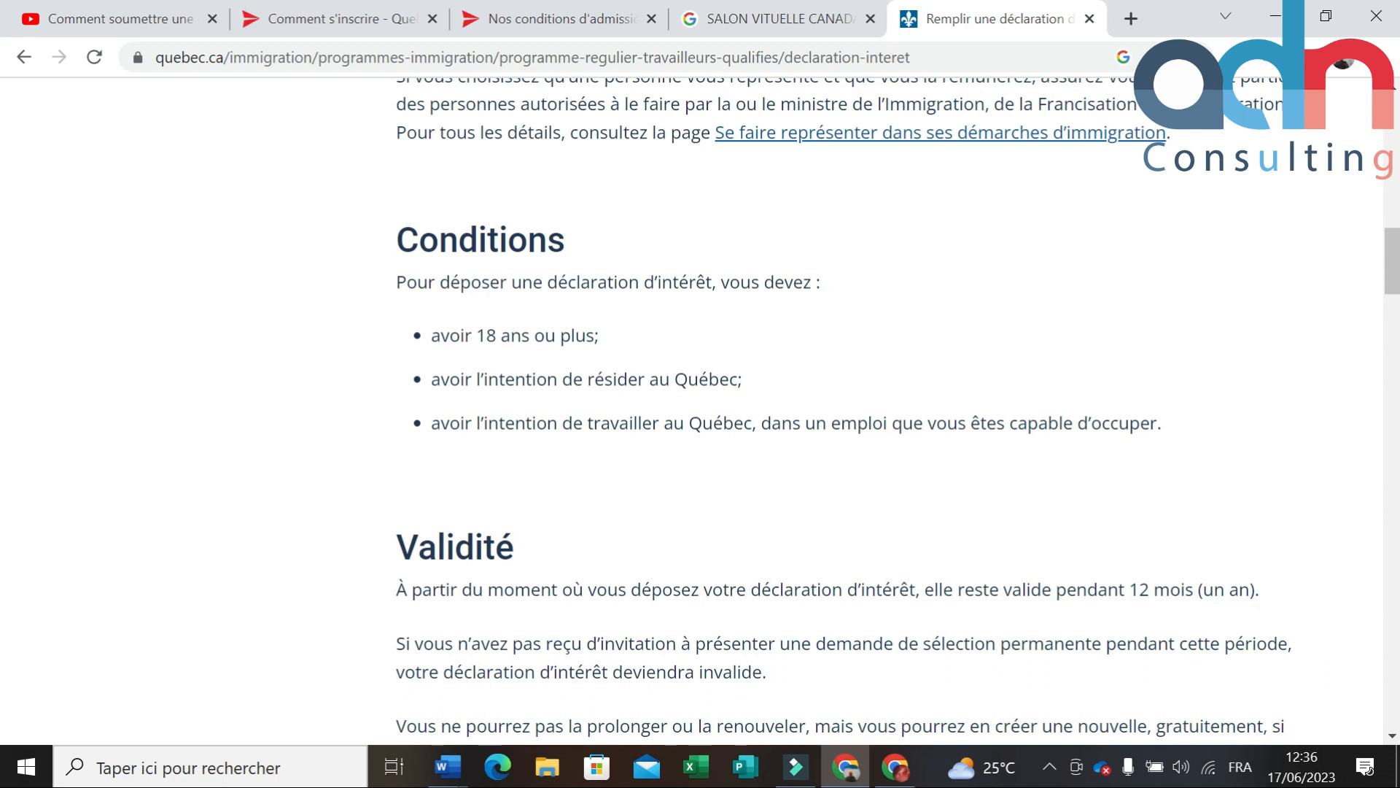
scroll(725, 384, "down", 1)
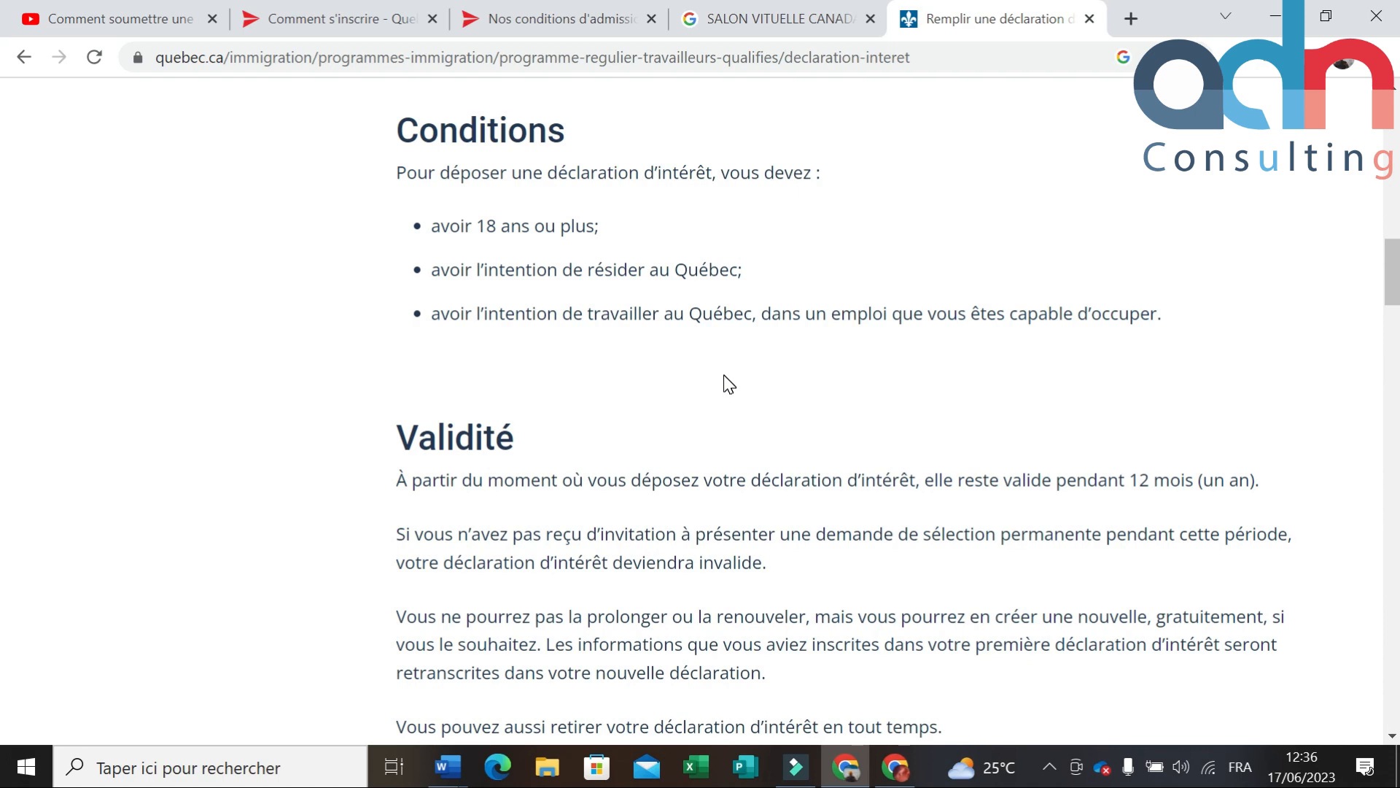
scroll(729, 383, "down", 3)
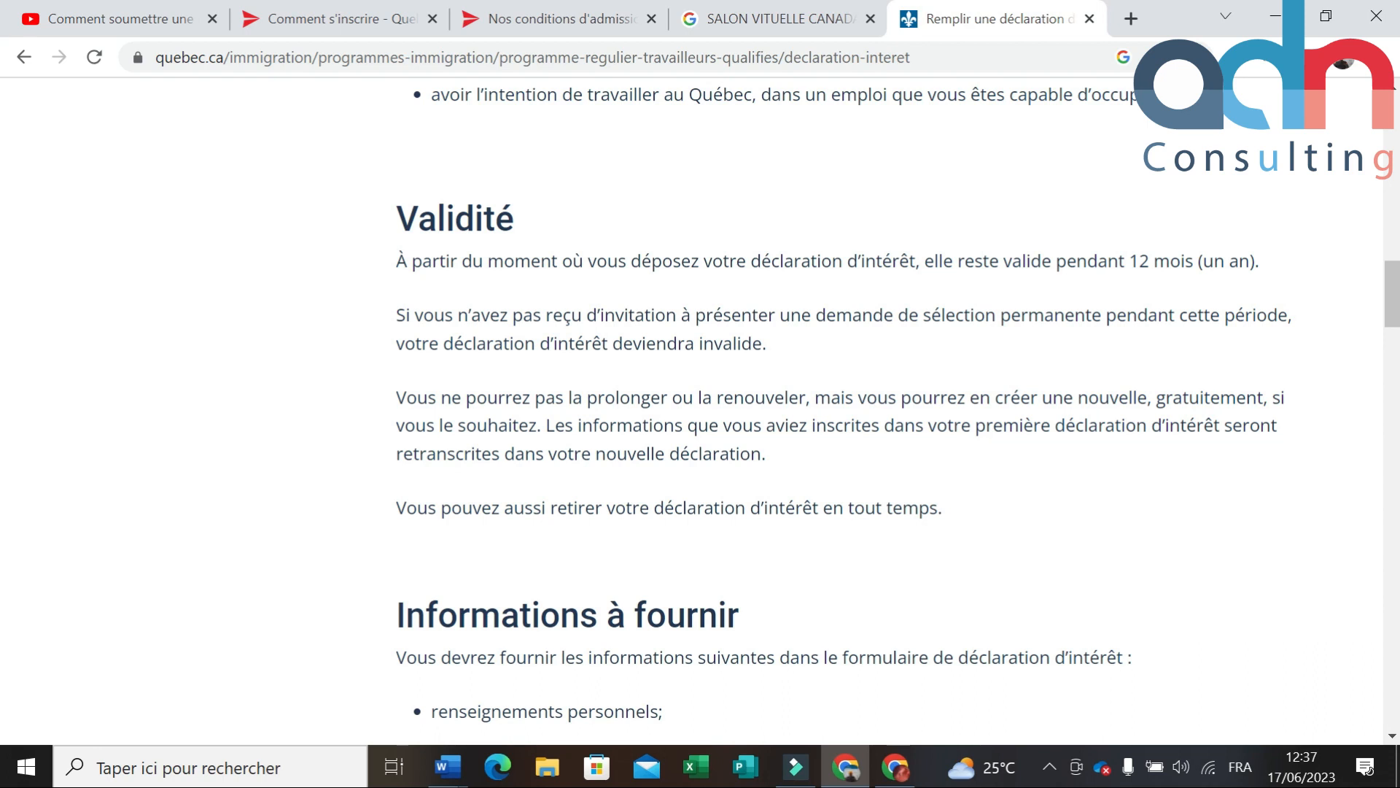
scroll(678, 401, "down", 5)
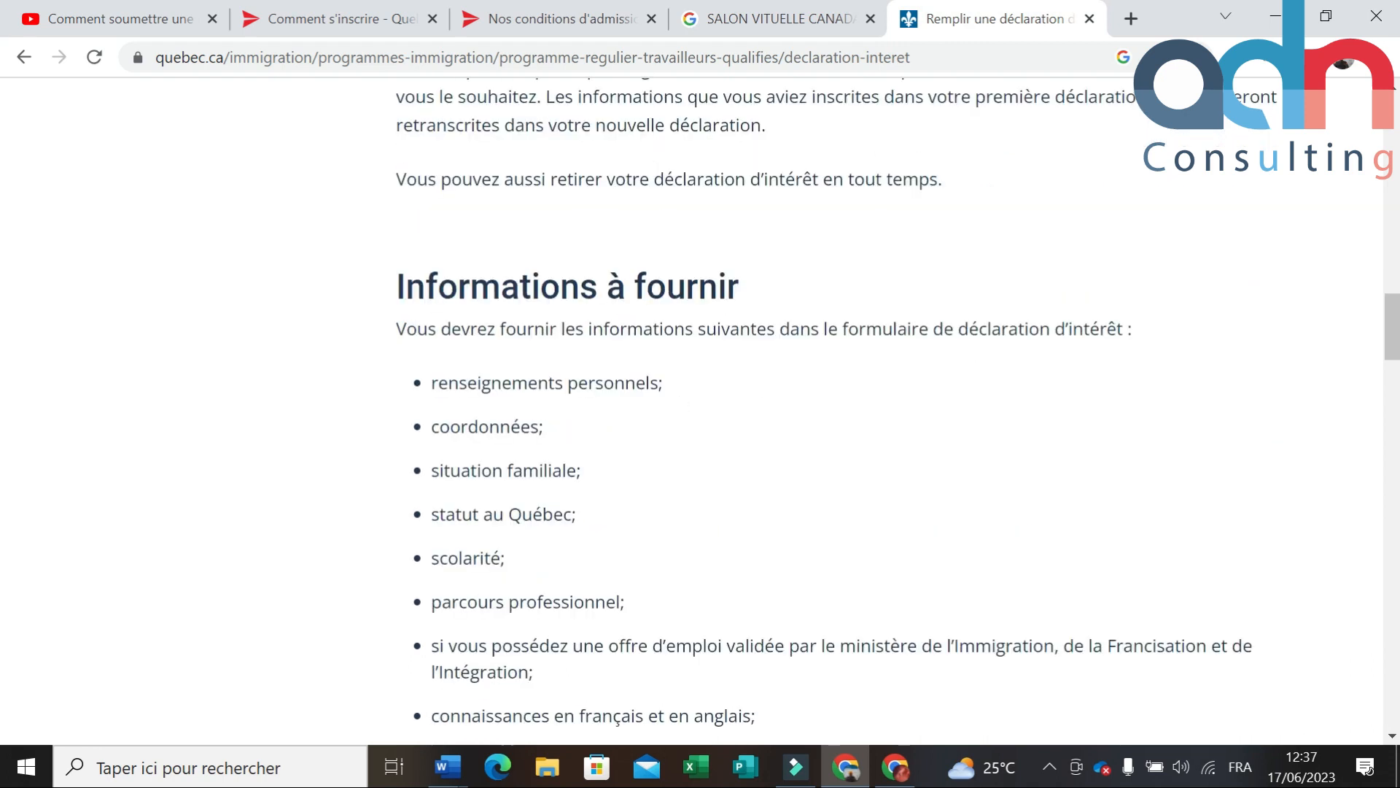
scroll(634, 397, "down", 2)
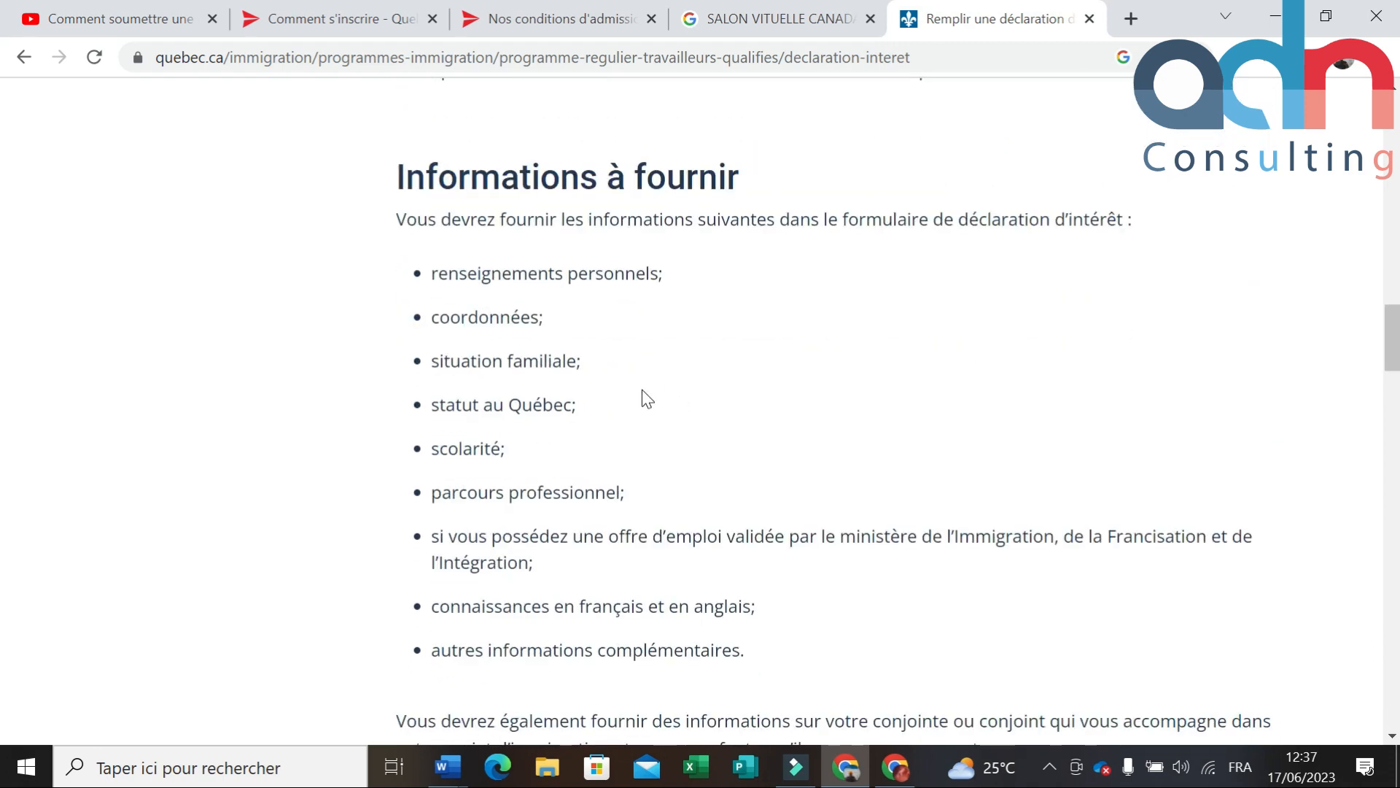
left_click_drag(385, 396, 644, 419)
scroll(642, 410, "down", 1)
left_click_drag(385, 334, 597, 334)
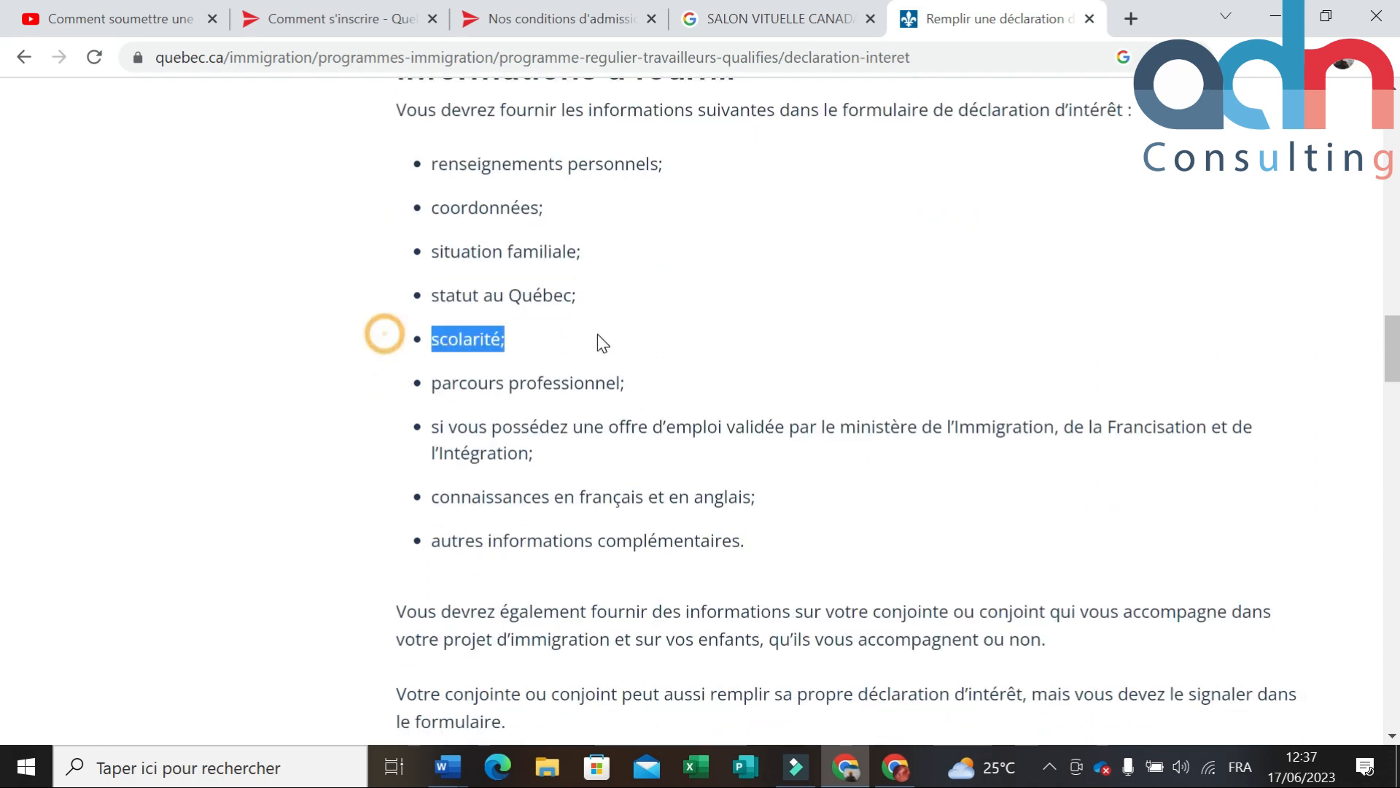
left_click_drag(370, 369, 778, 400)
left_click(822, 474)
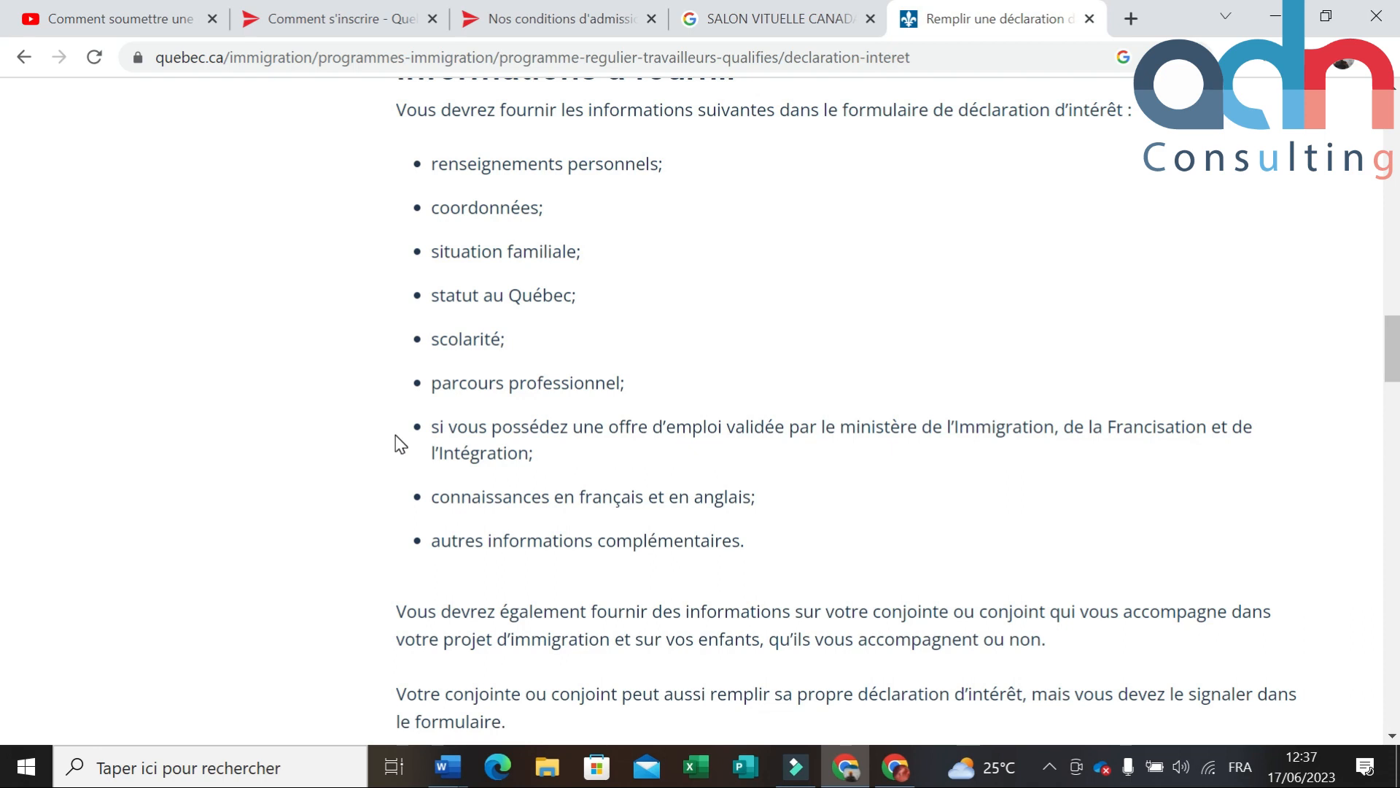
scroll(430, 438, "down", 2)
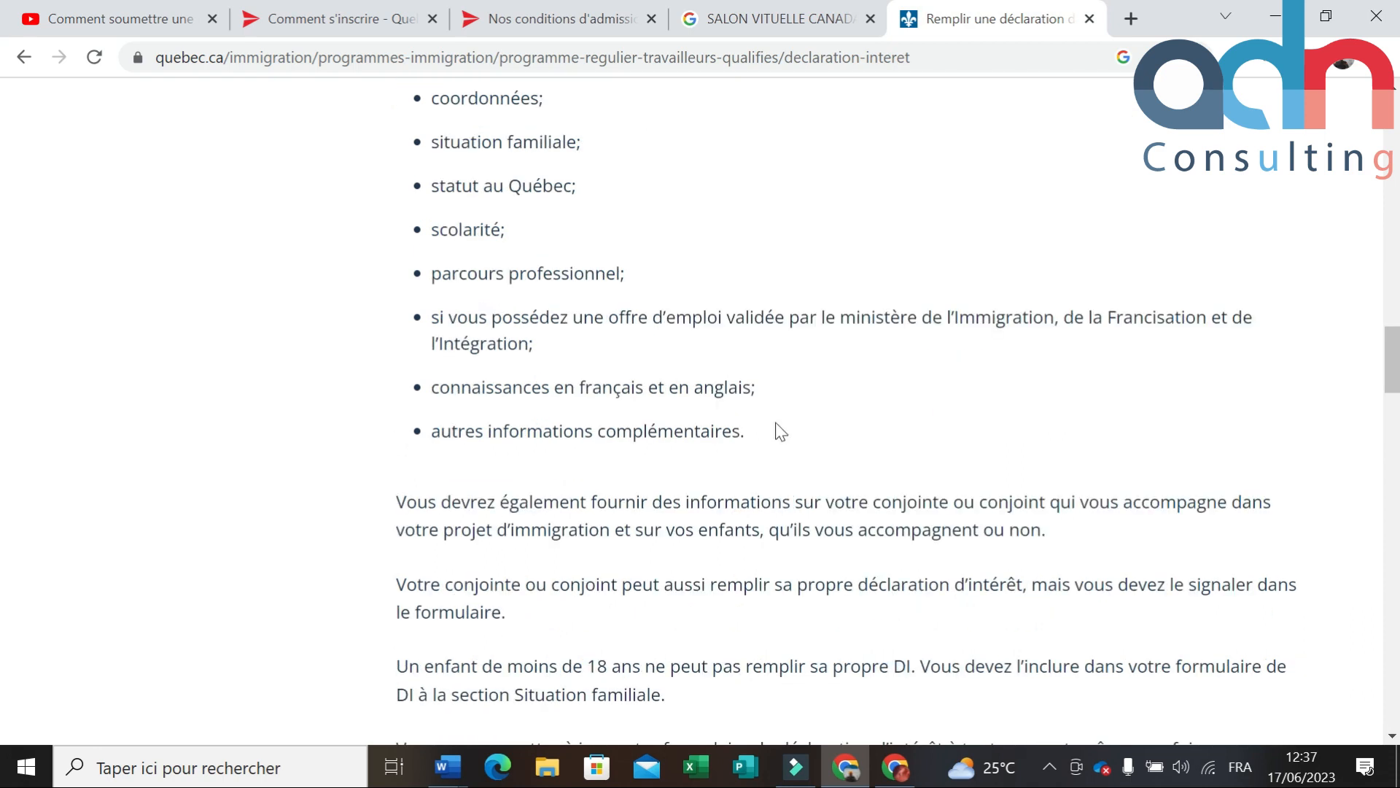
scroll(763, 438, "down", 10)
scroll(763, 437, "down", 5)
scroll(763, 438, "up", 1)
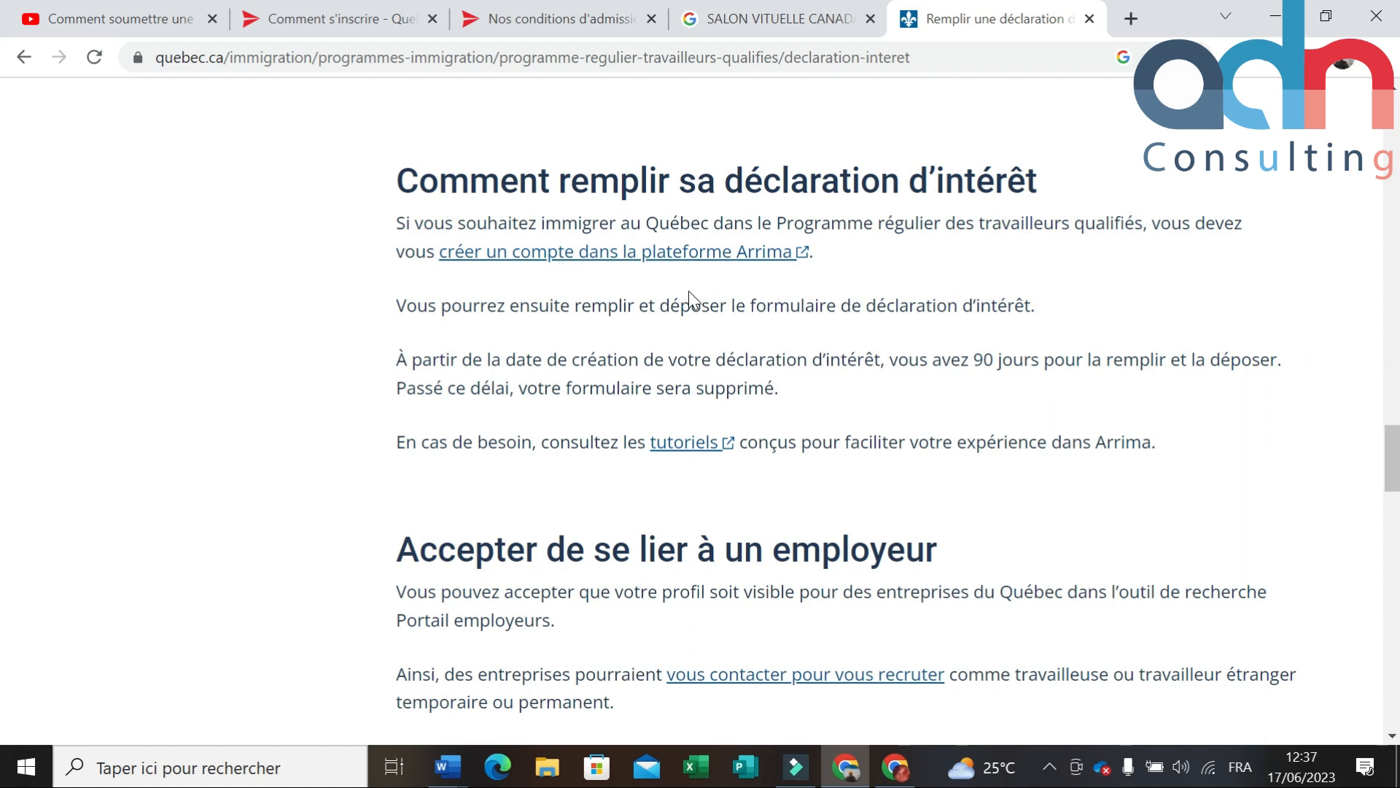
left_click(665, 261)
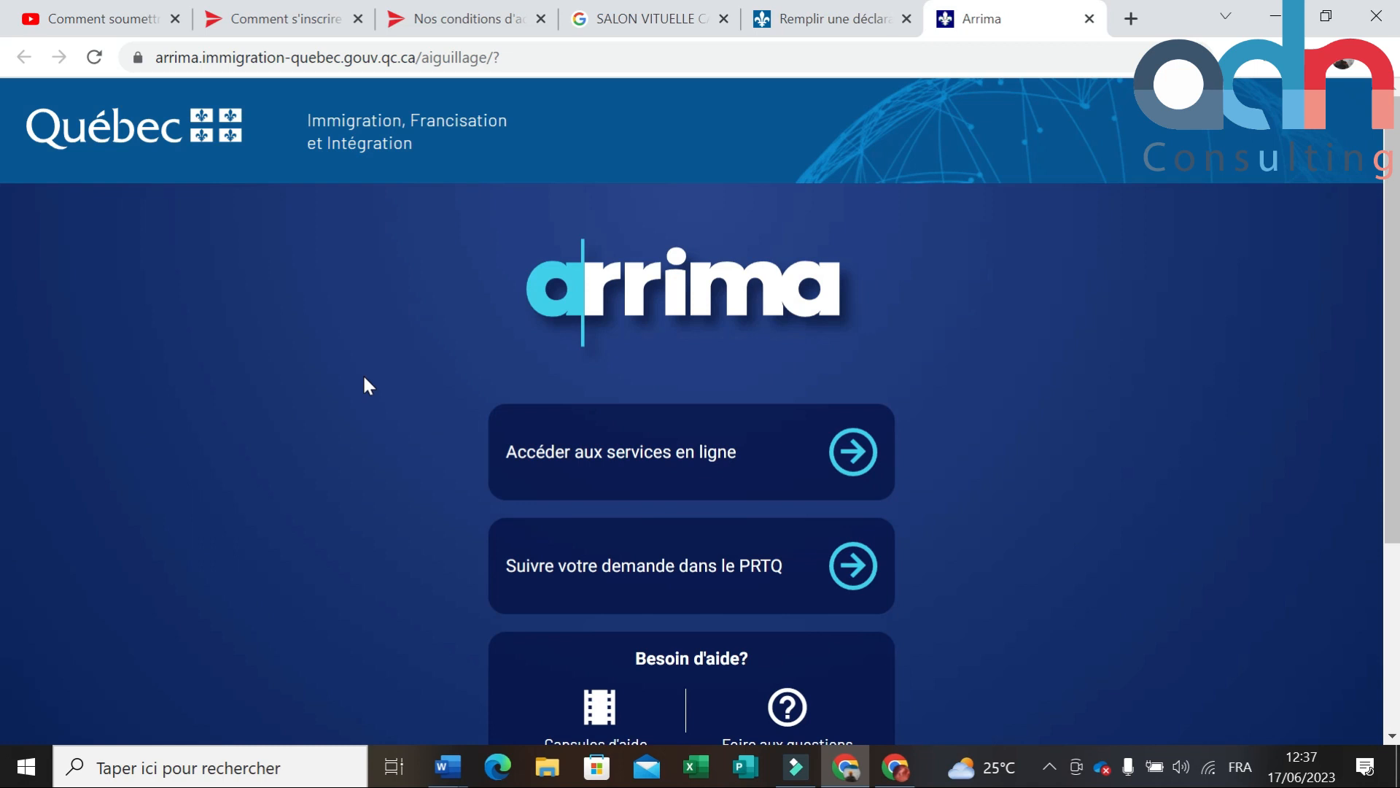
Step: Enter Arrima's online services and choose CRÉER UN COMPTE on the sign-in page
scroll(374, 364, "down", 2)
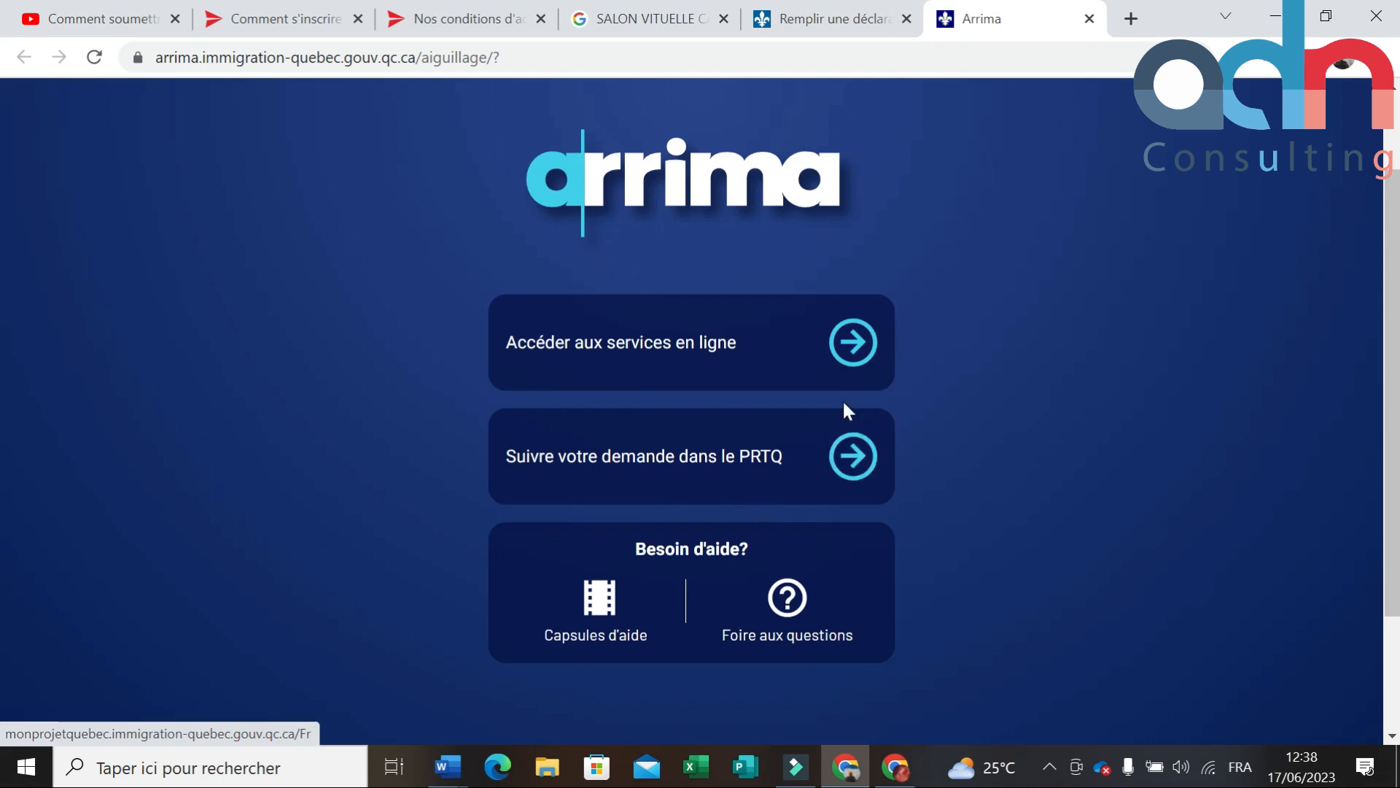
left_click(851, 345)
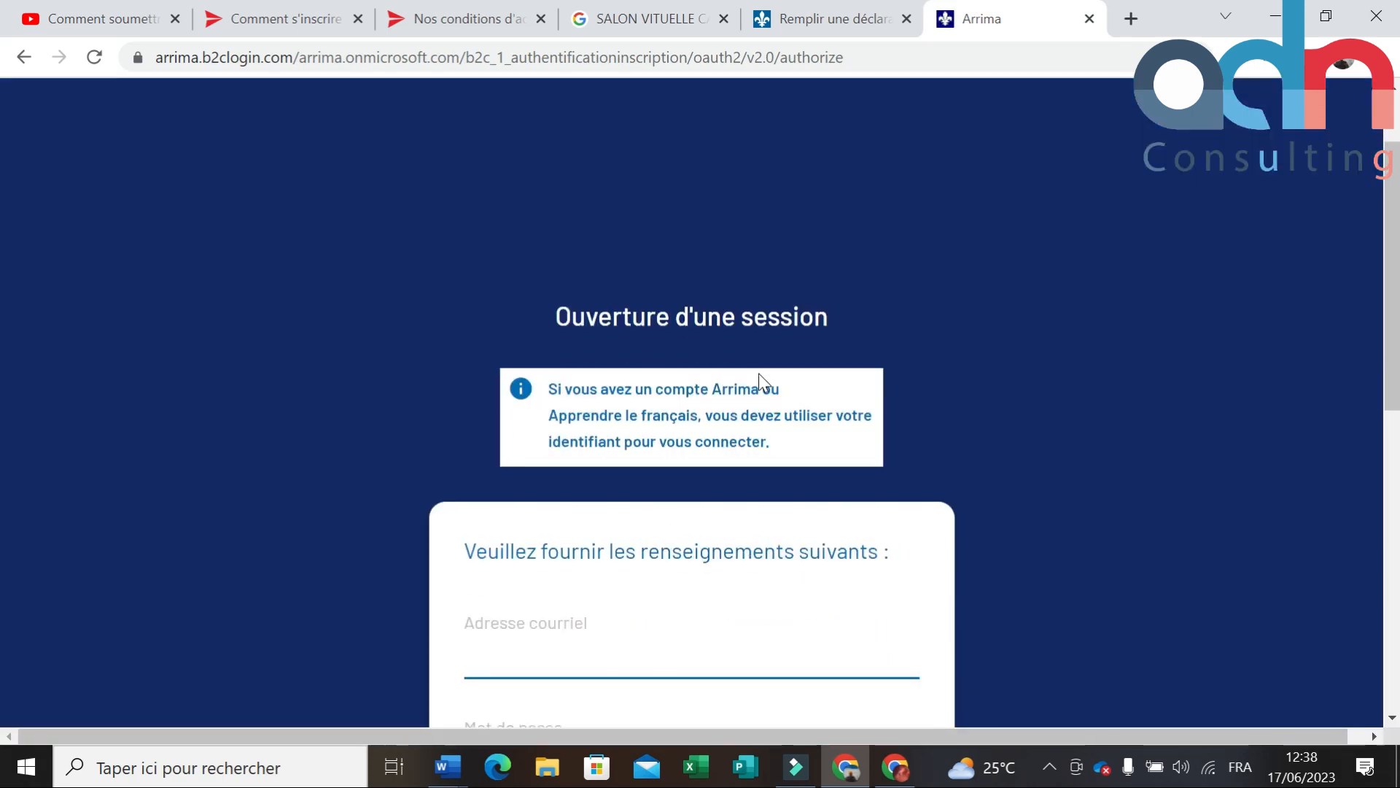
scroll(751, 322, "down", 1)
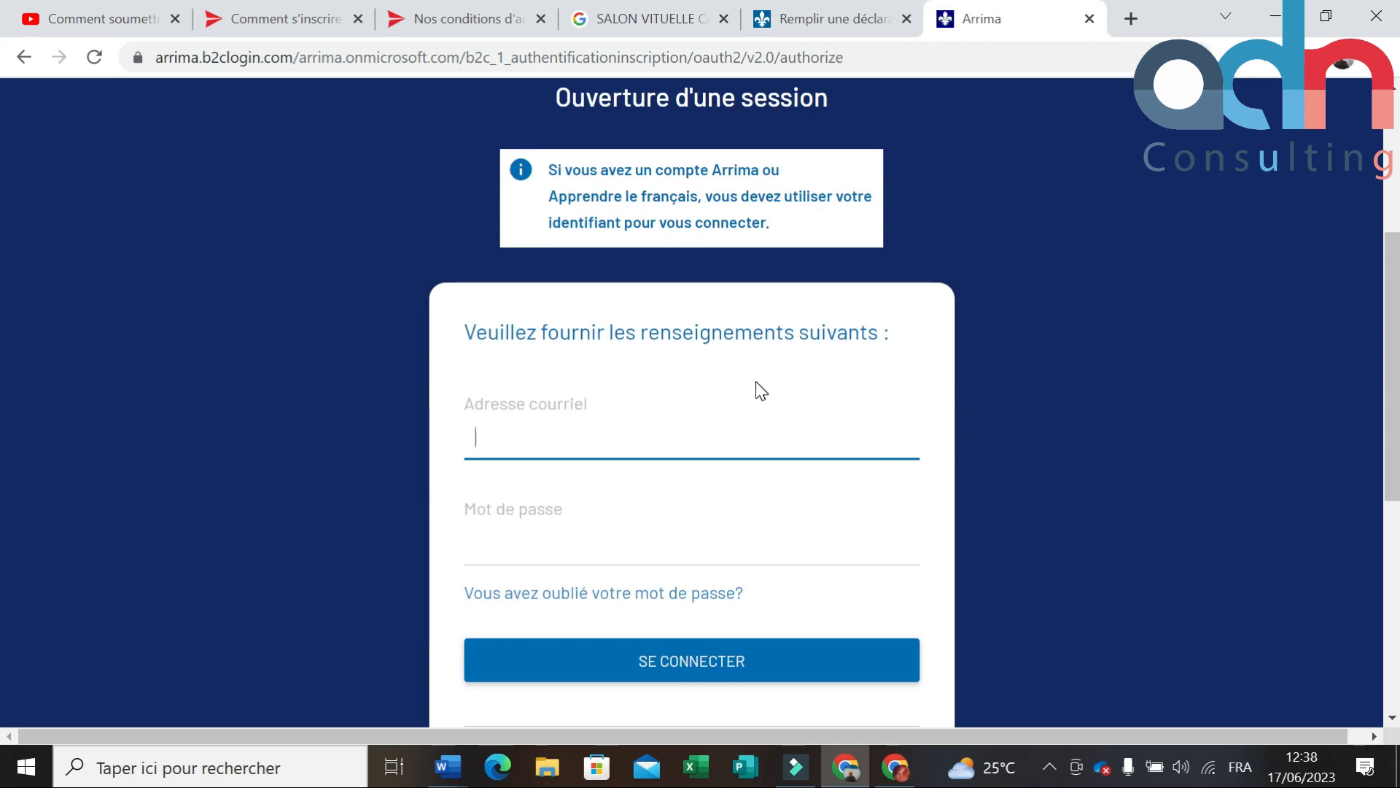
scroll(757, 376, "down", 2)
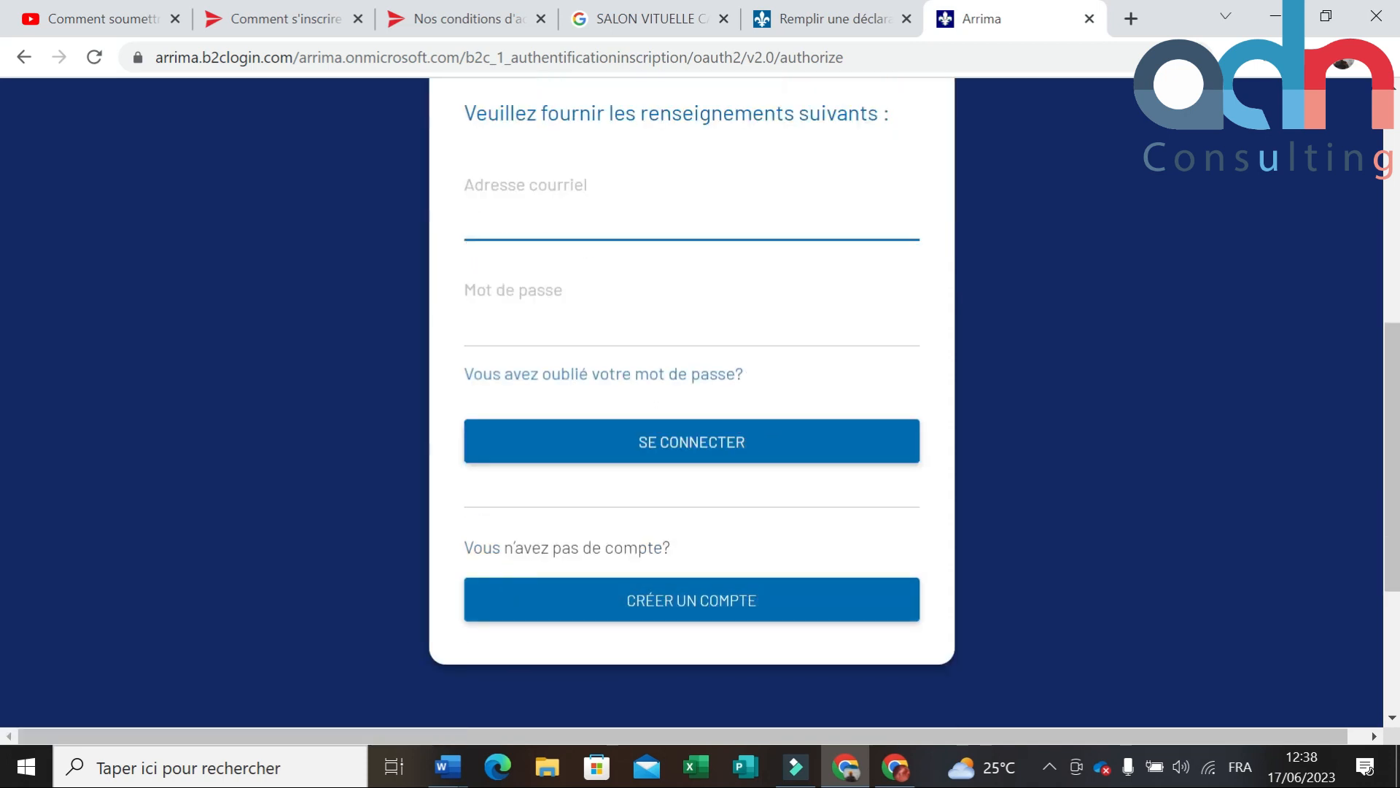
left_click(662, 608)
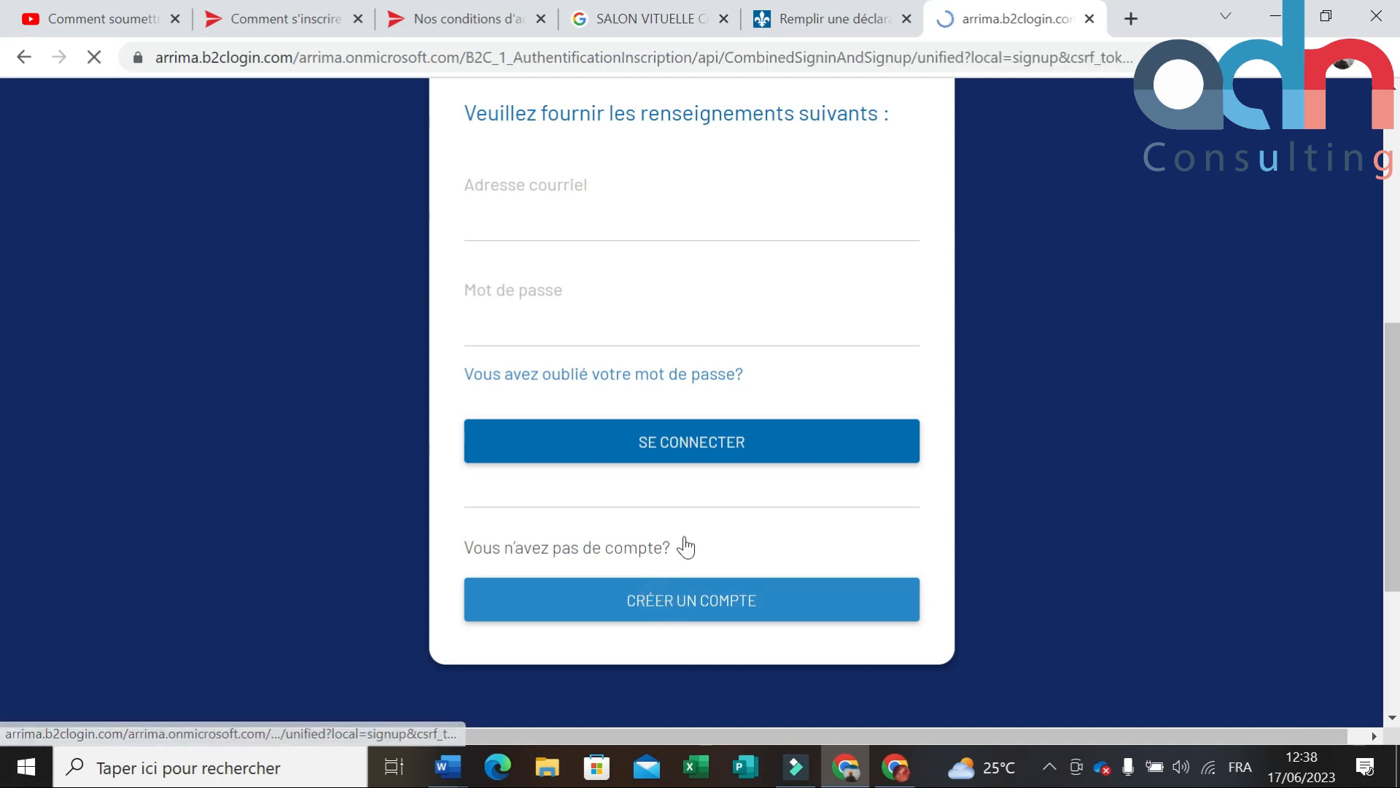
Step: Fill Adresse courriel with the saved e-mail and accept Chrome's suggested strong password
scroll(650, 479, "down", 5)
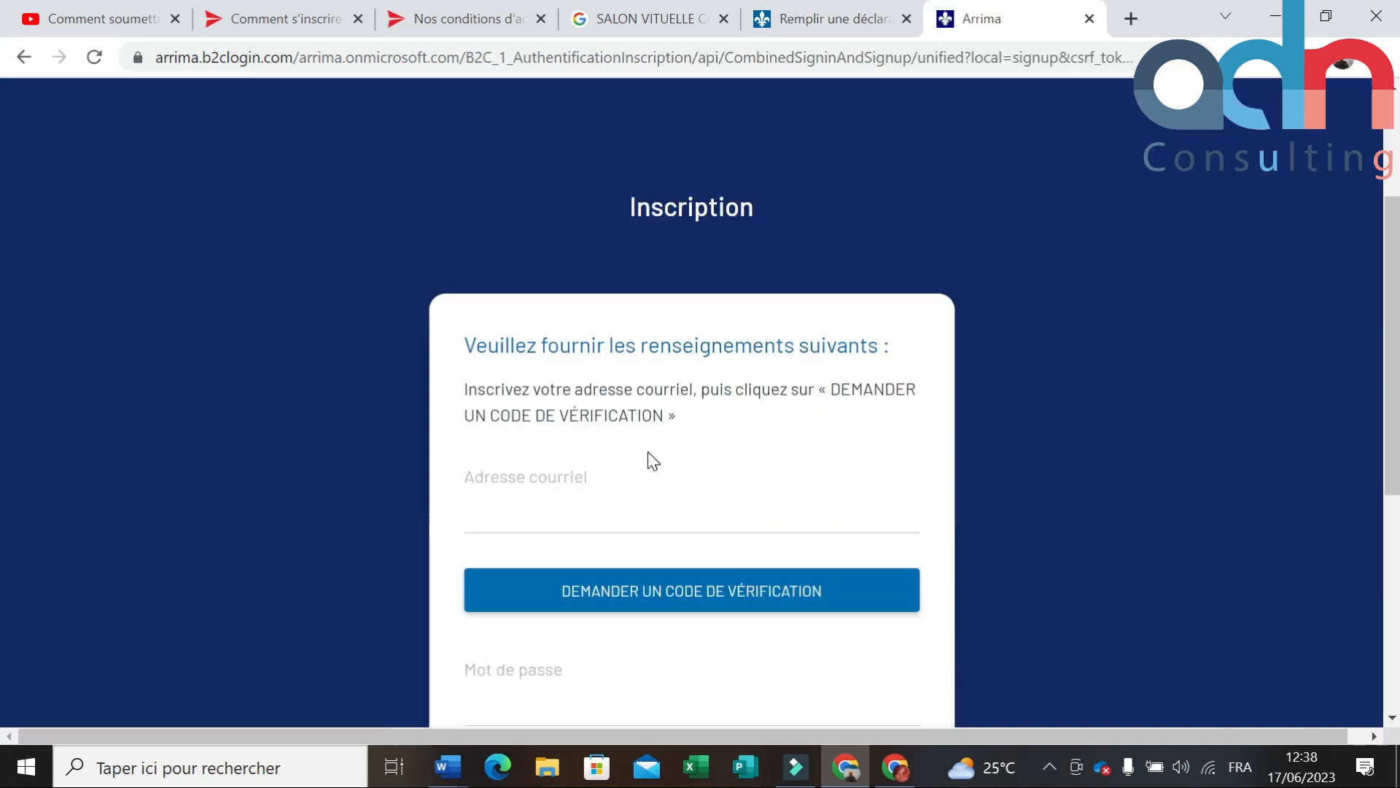
left_click(588, 405)
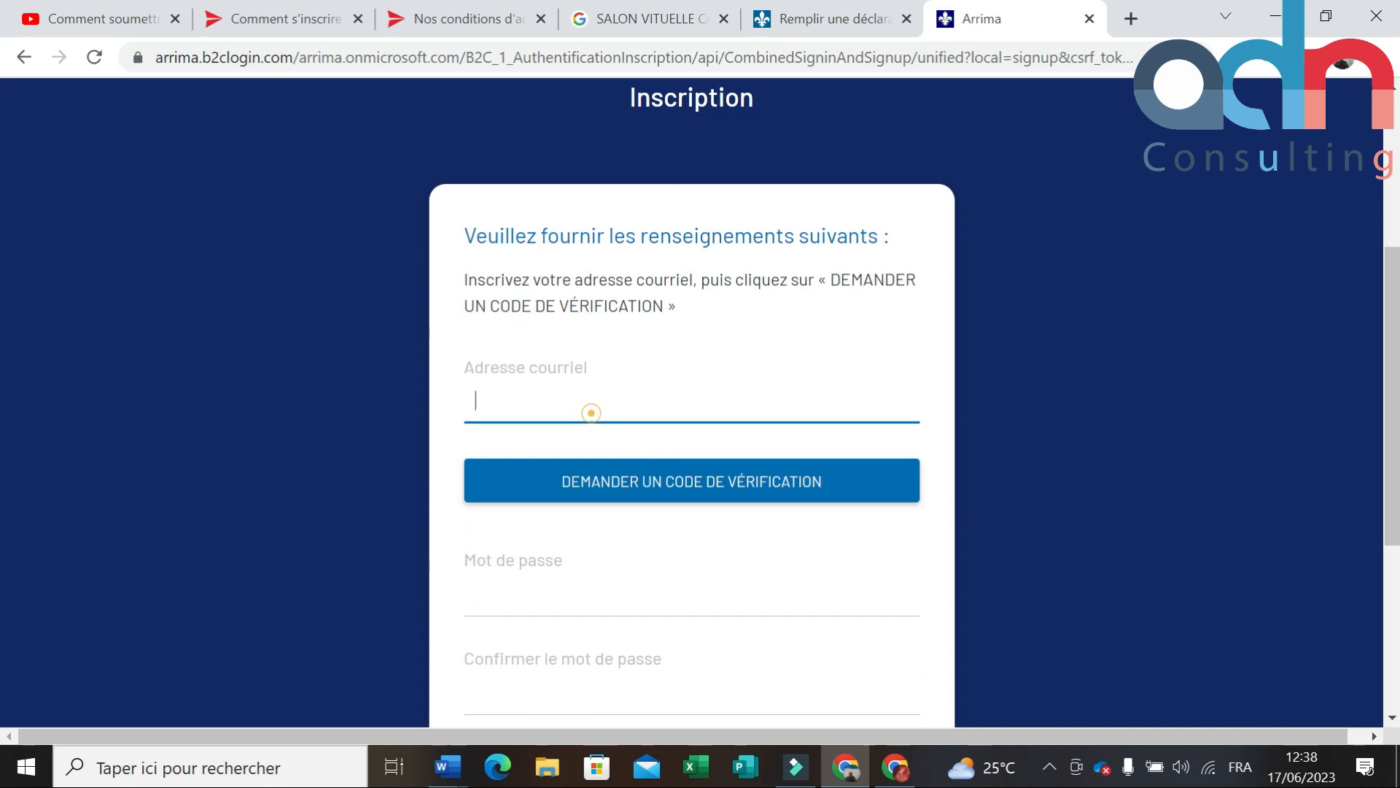
left_click(683, 453)
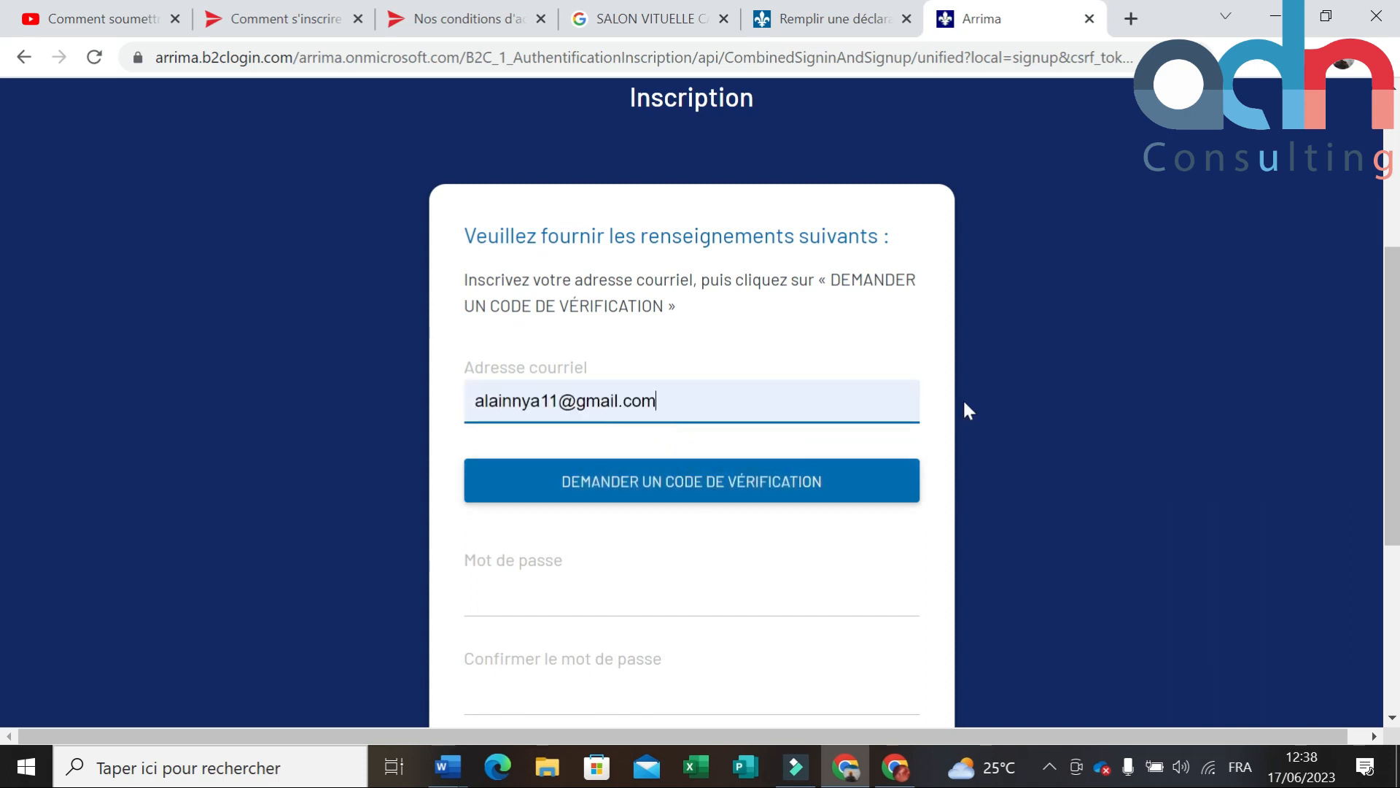
left_click(584, 562)
left_click(547, 595)
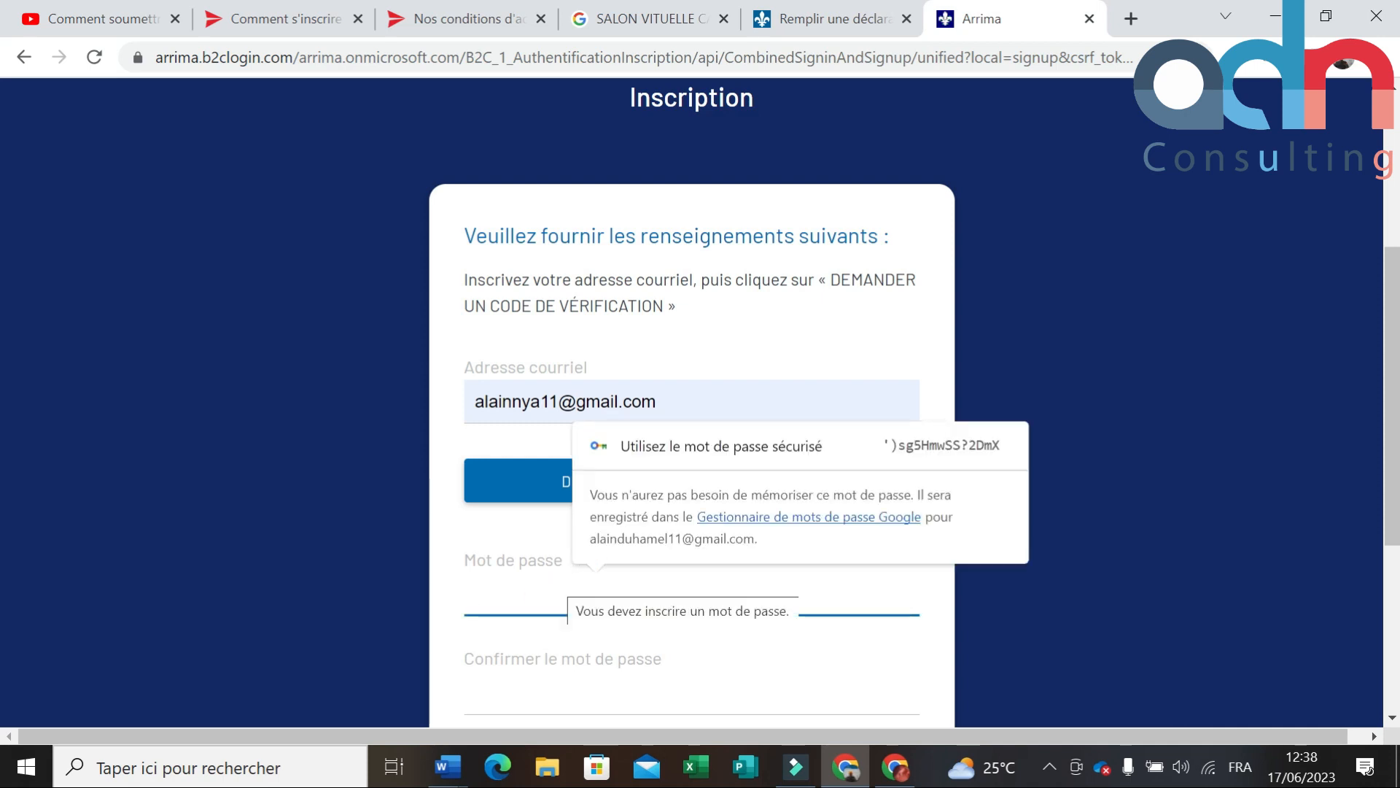
left_click(911, 442)
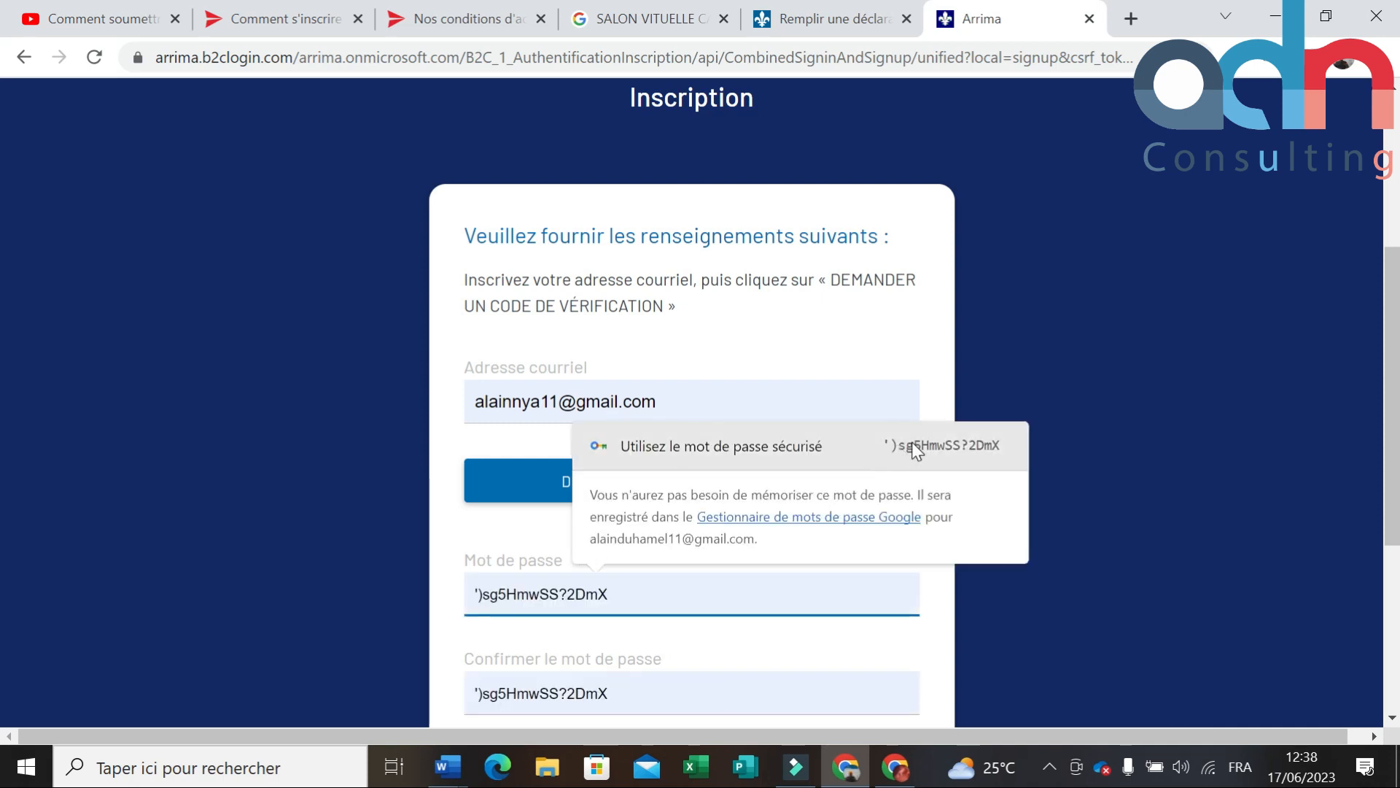
Step: Request a verification code by e-mail and switch to the mailbox window
scroll(889, 474, "down", 5)
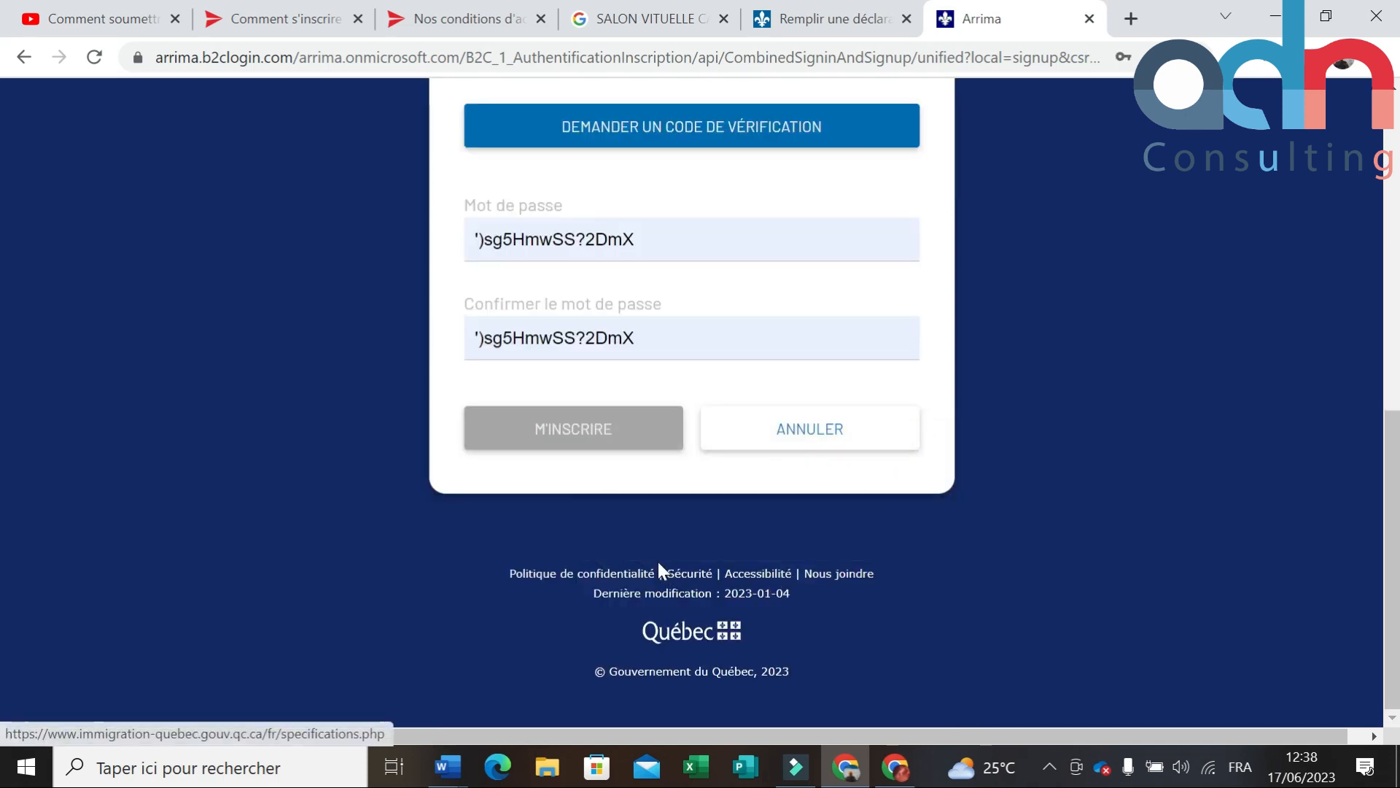
scroll(670, 458, "up", 1)
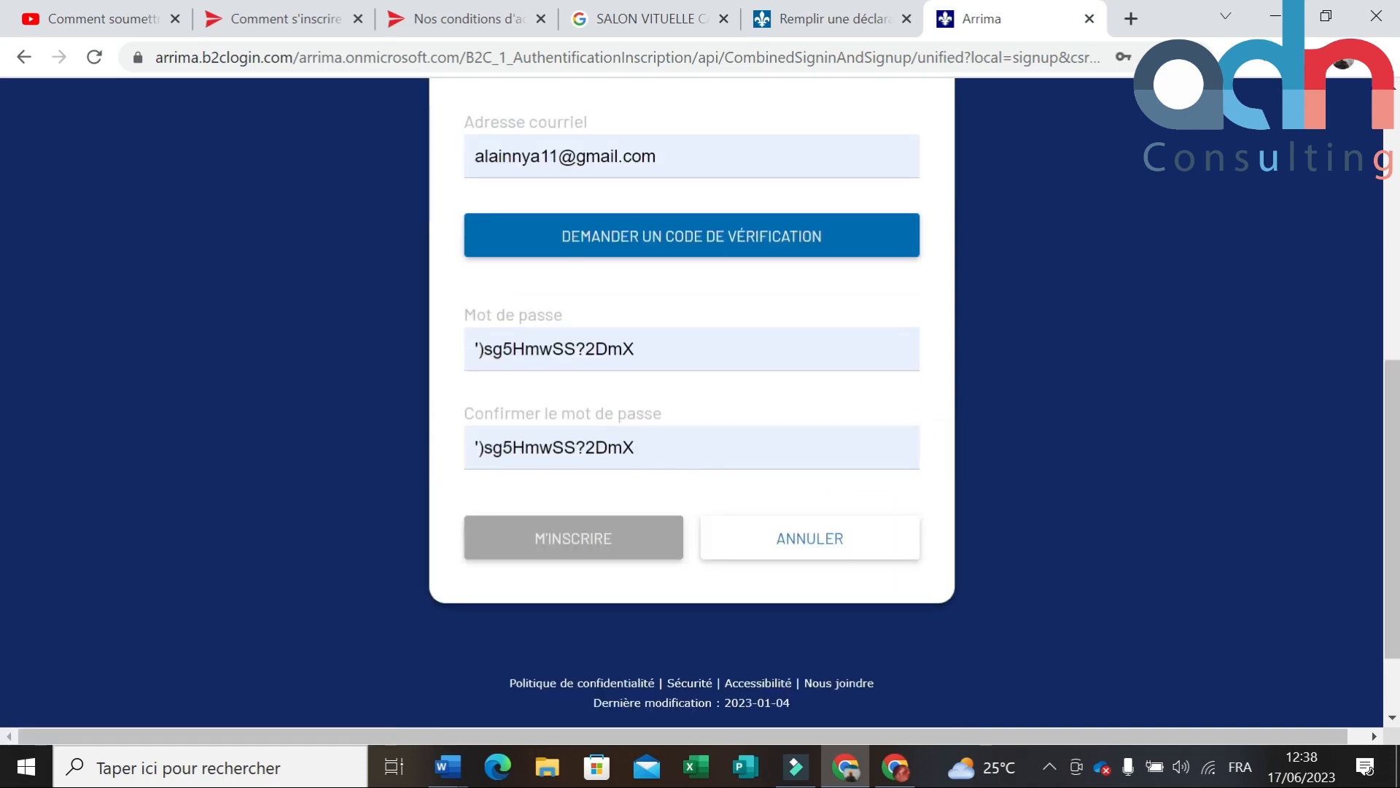
scroll(668, 385, "up", 3)
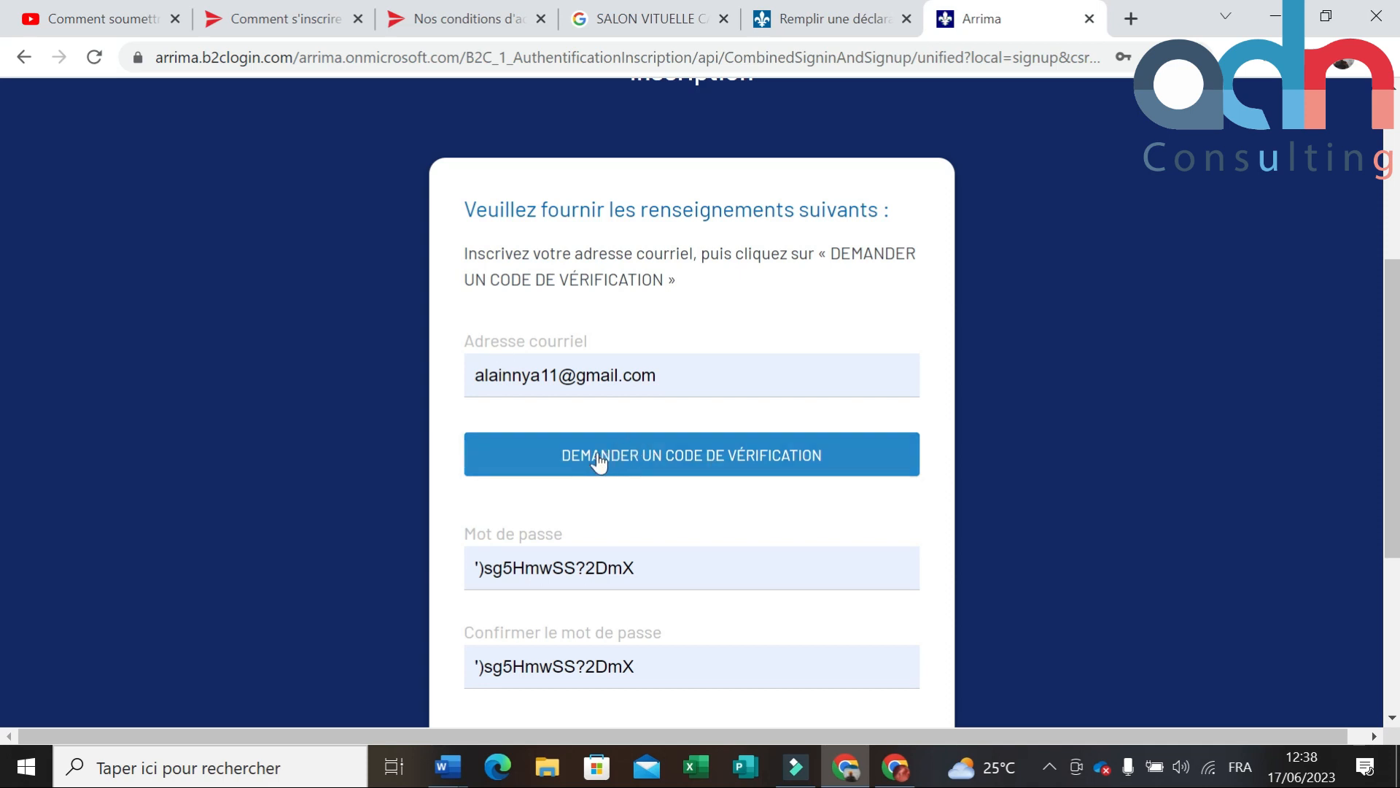
left_click(744, 470)
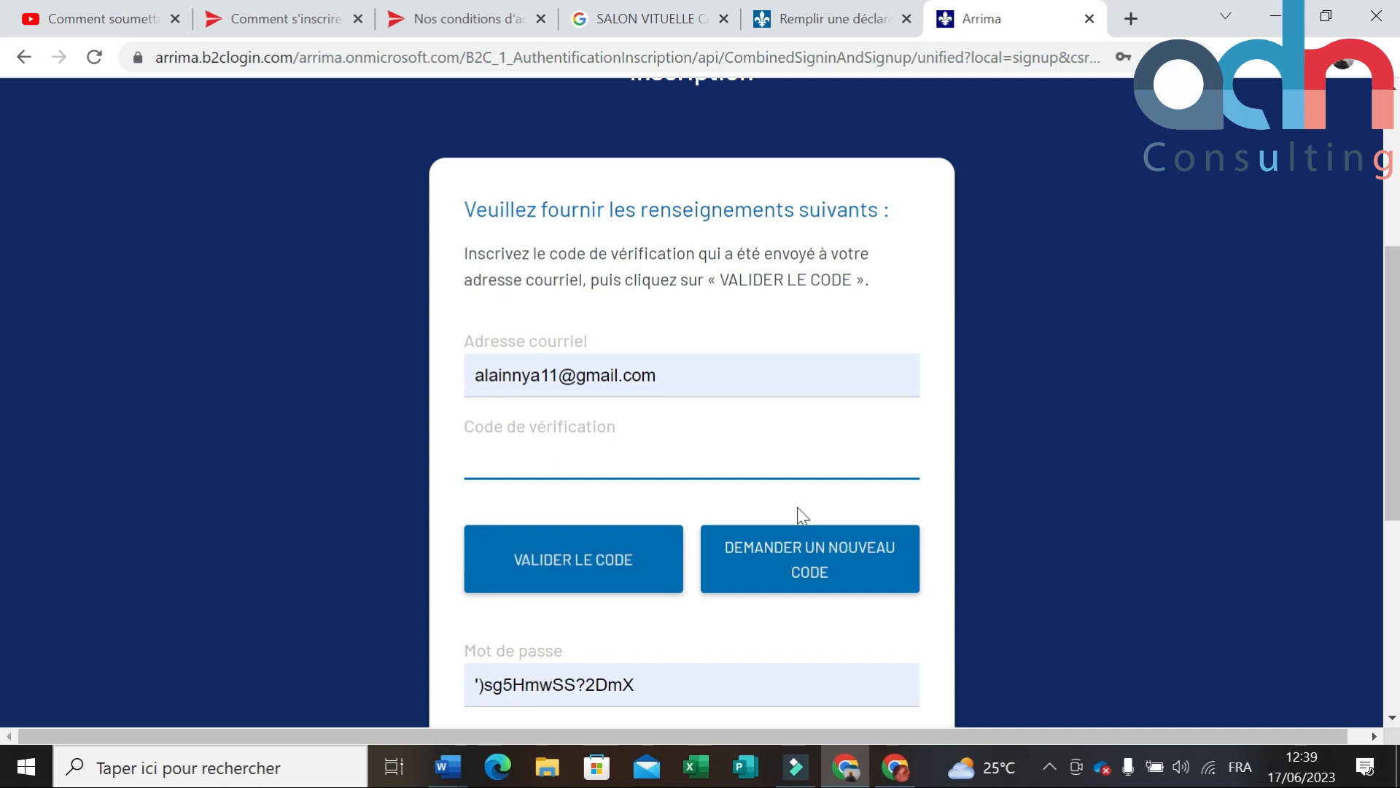
left_click(896, 766)
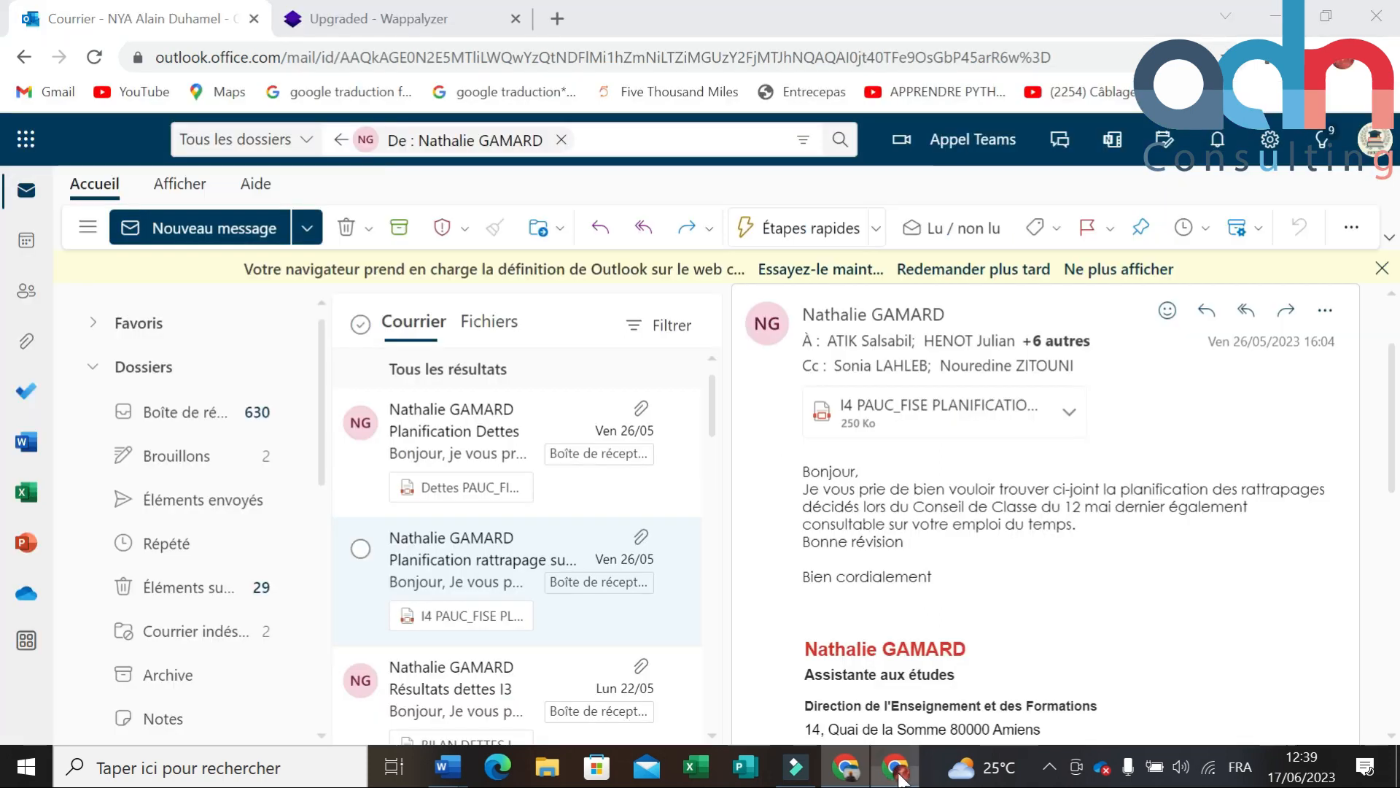
Step: Open Gmail in a new tab and place the cursor in Arrima's verification code field
left_click(558, 21)
left_click(46, 92)
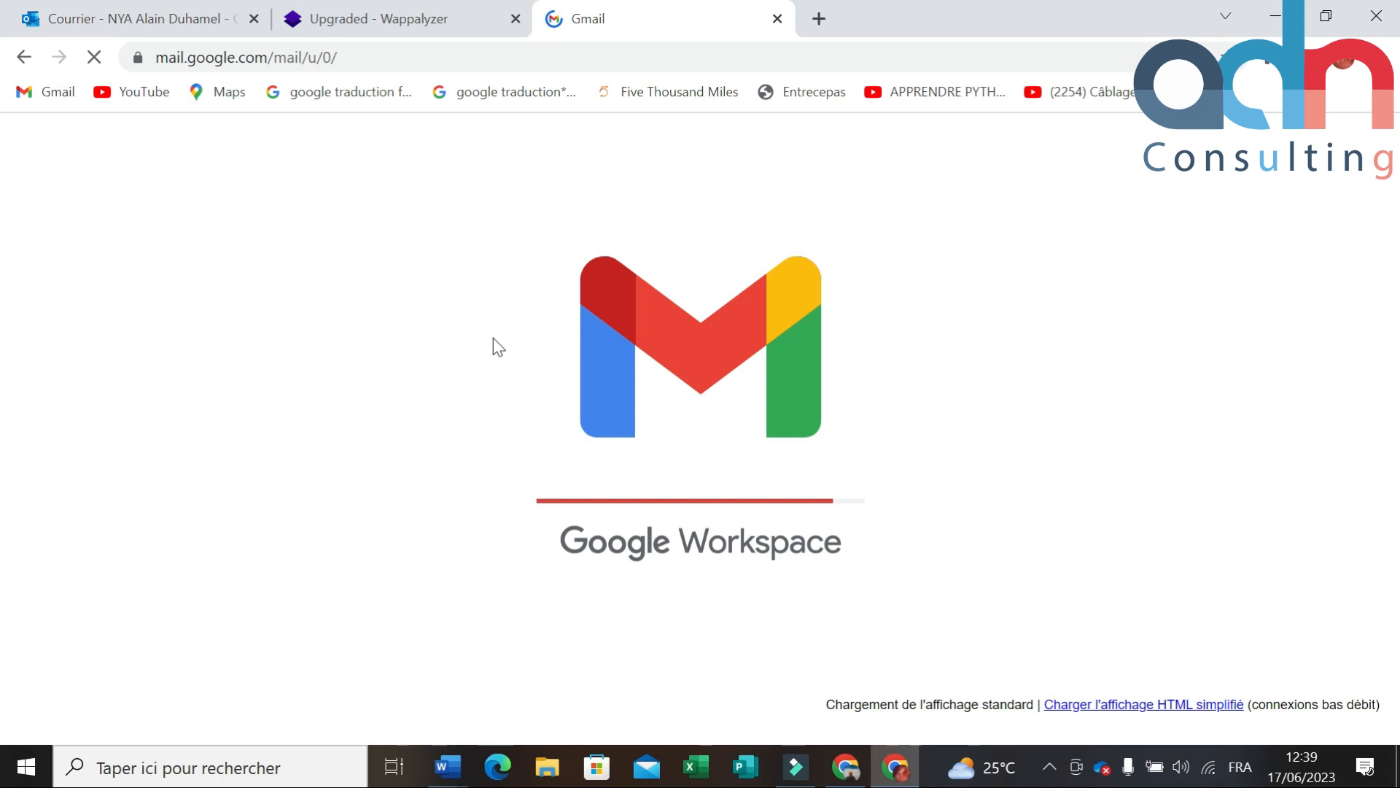
left_click(904, 779)
left_click(904, 779)
left_click(905, 781)
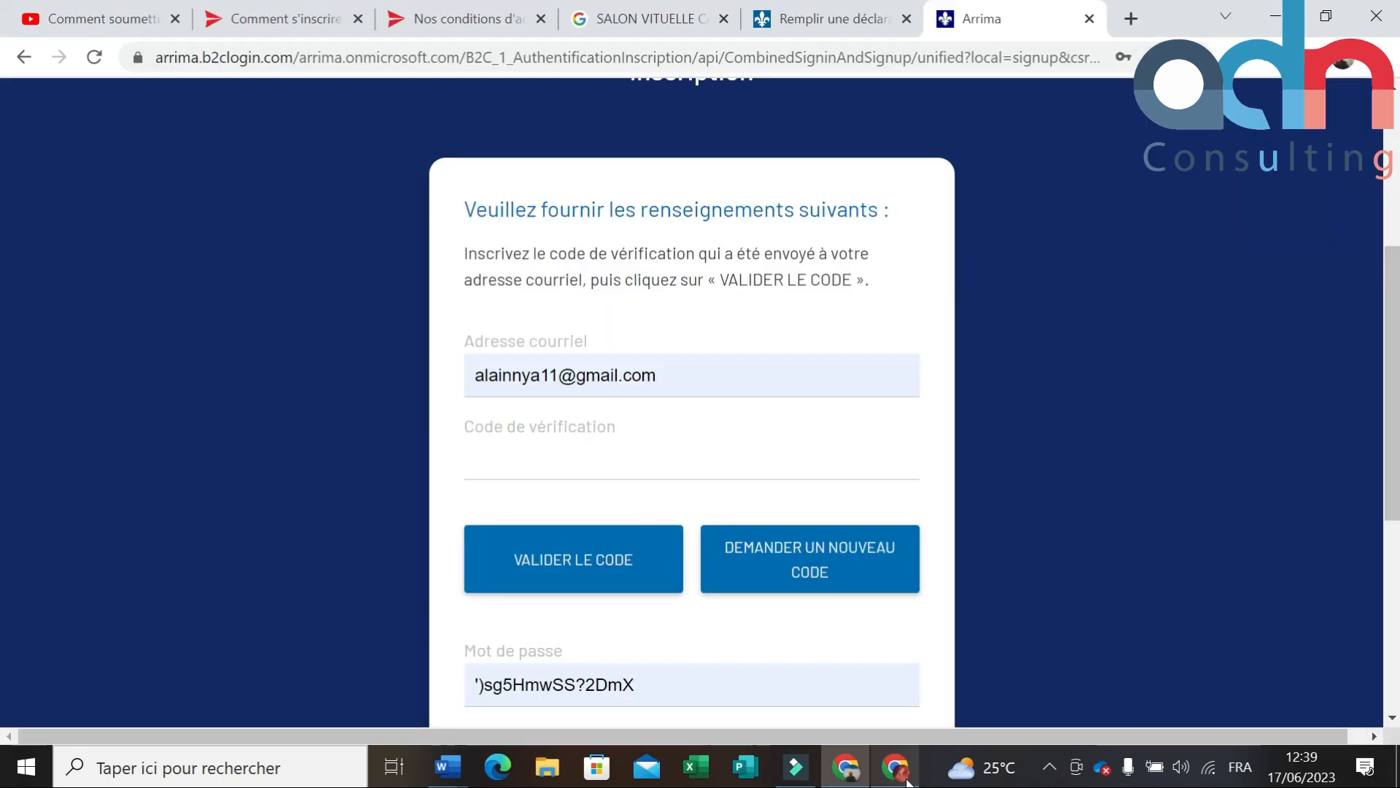
left_click(508, 461)
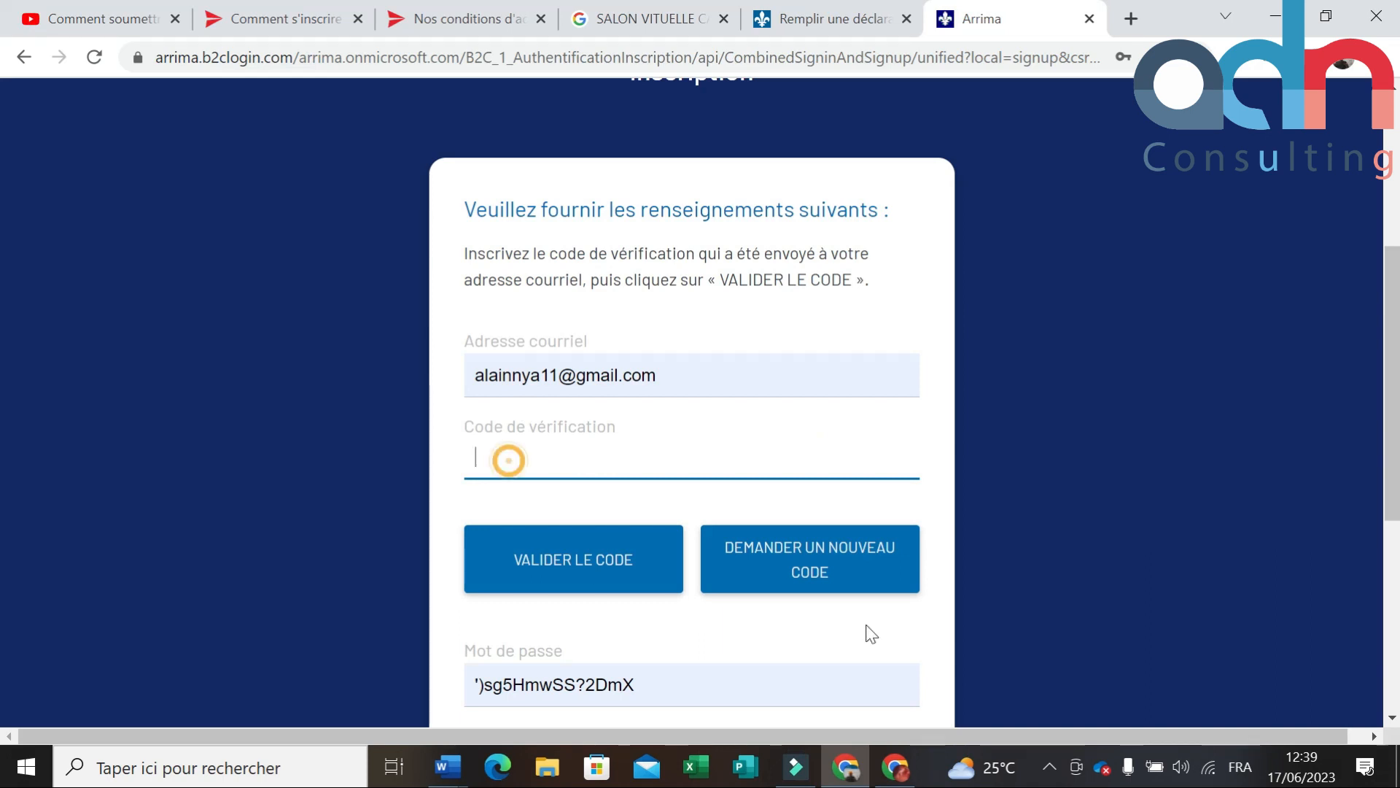
left_click(894, 770)
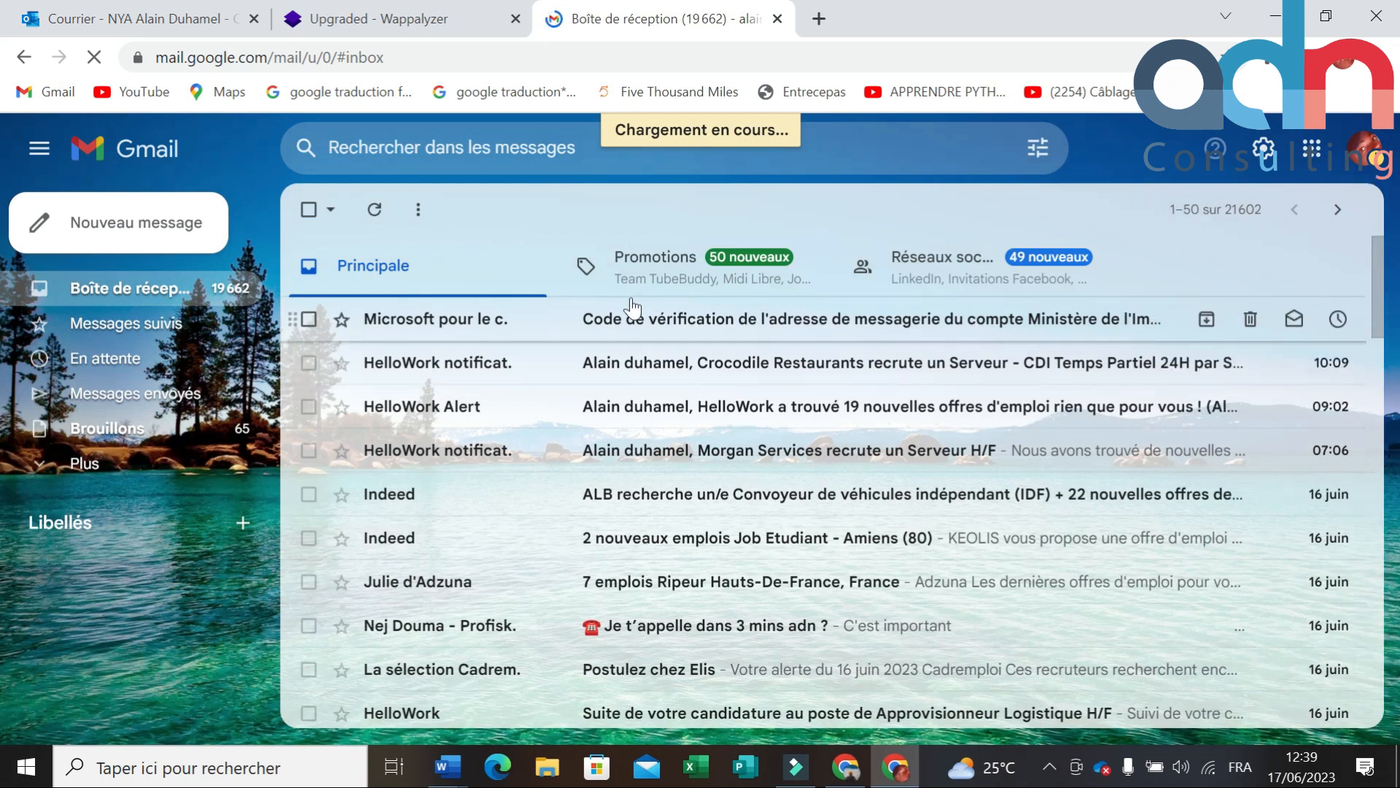
Step: Open the Ministère's verification e-mail and copy the code with Copier
left_click(675, 330)
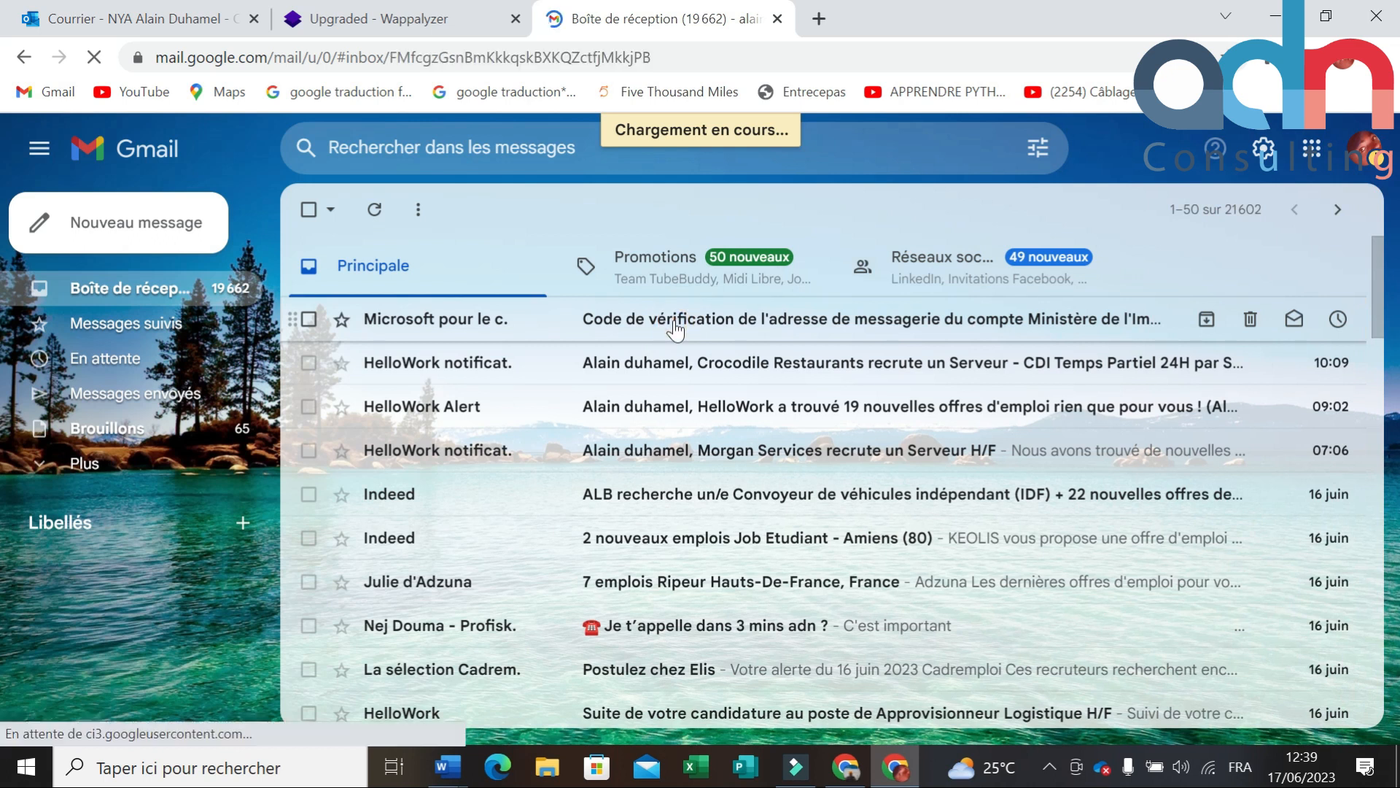
scroll(759, 375, "down", 3)
scroll(759, 375, "up", 3)
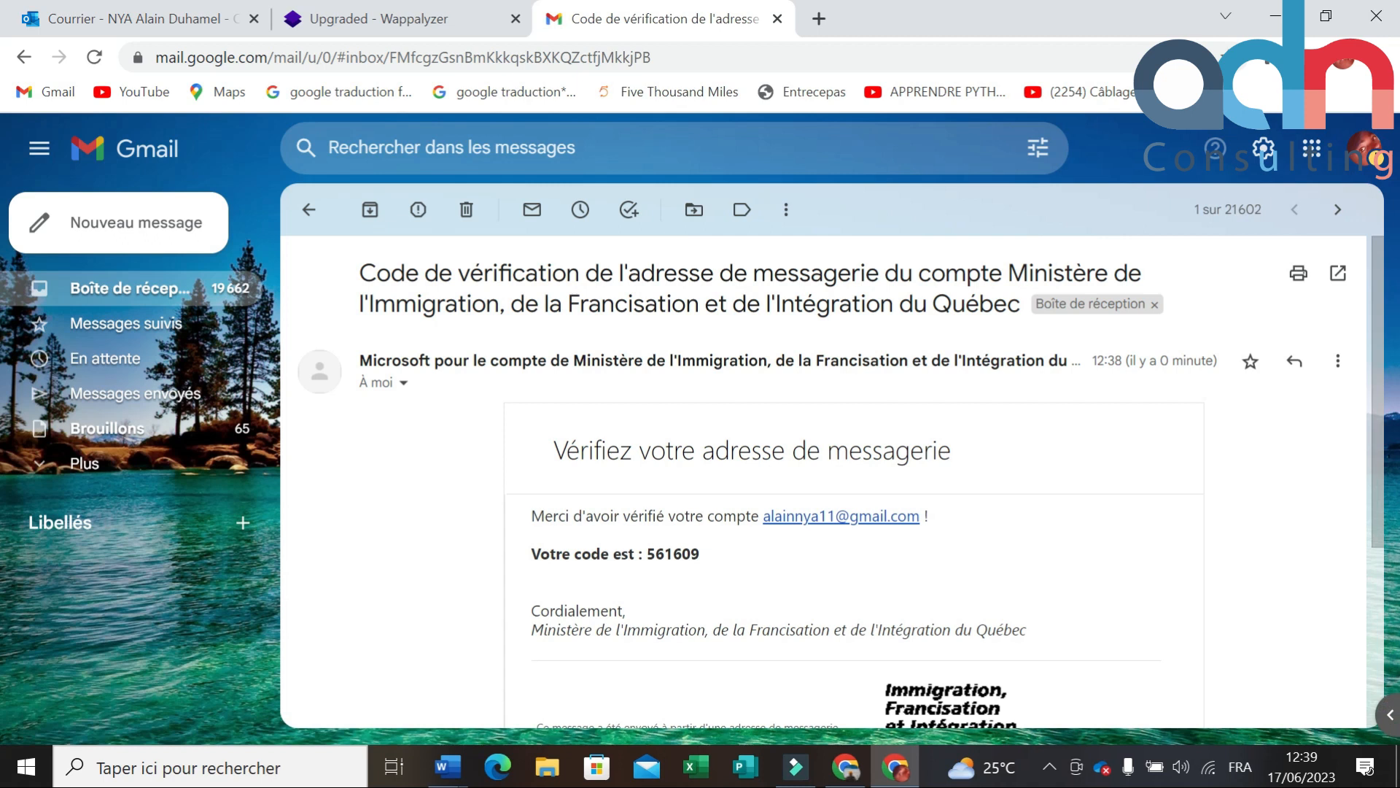
scroll(665, 373, "down", 3)
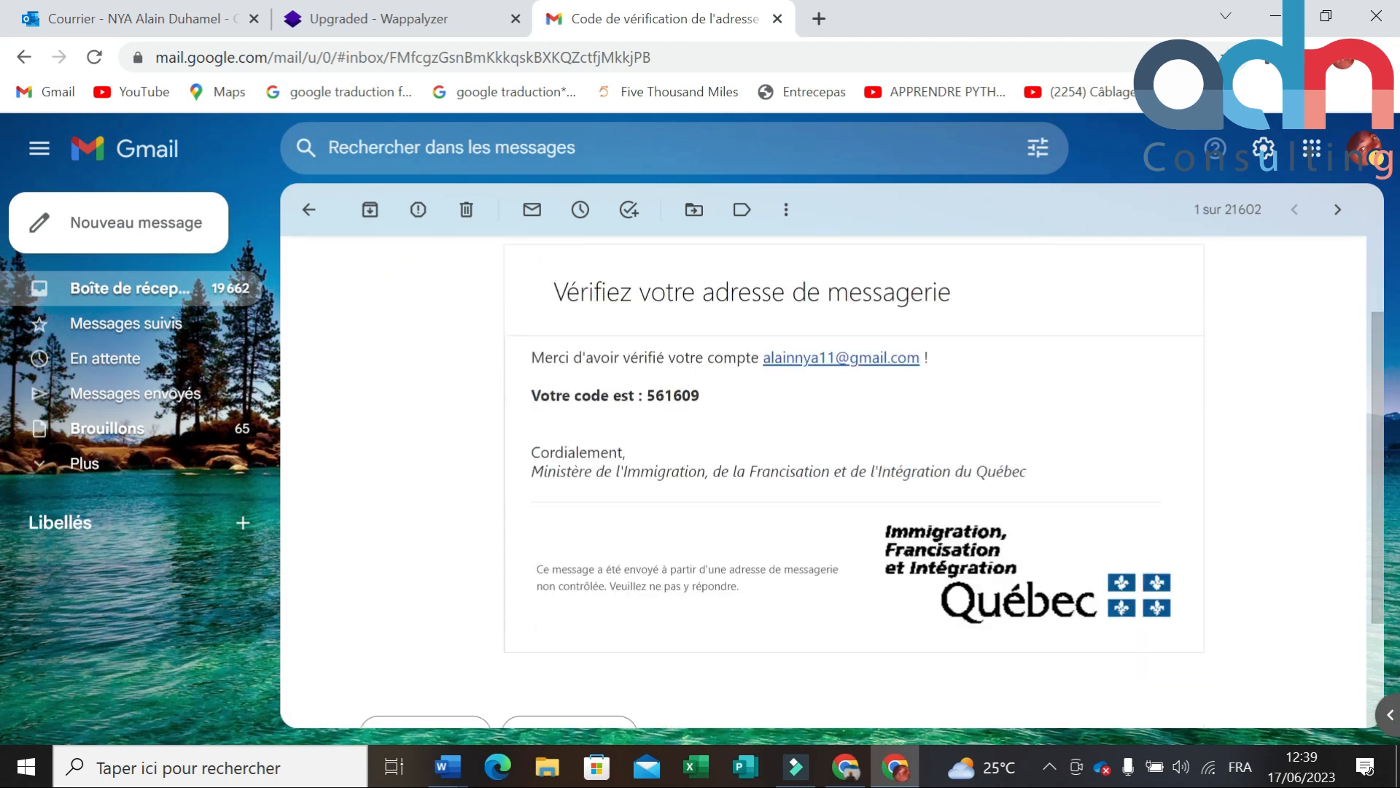
left_click(702, 335)
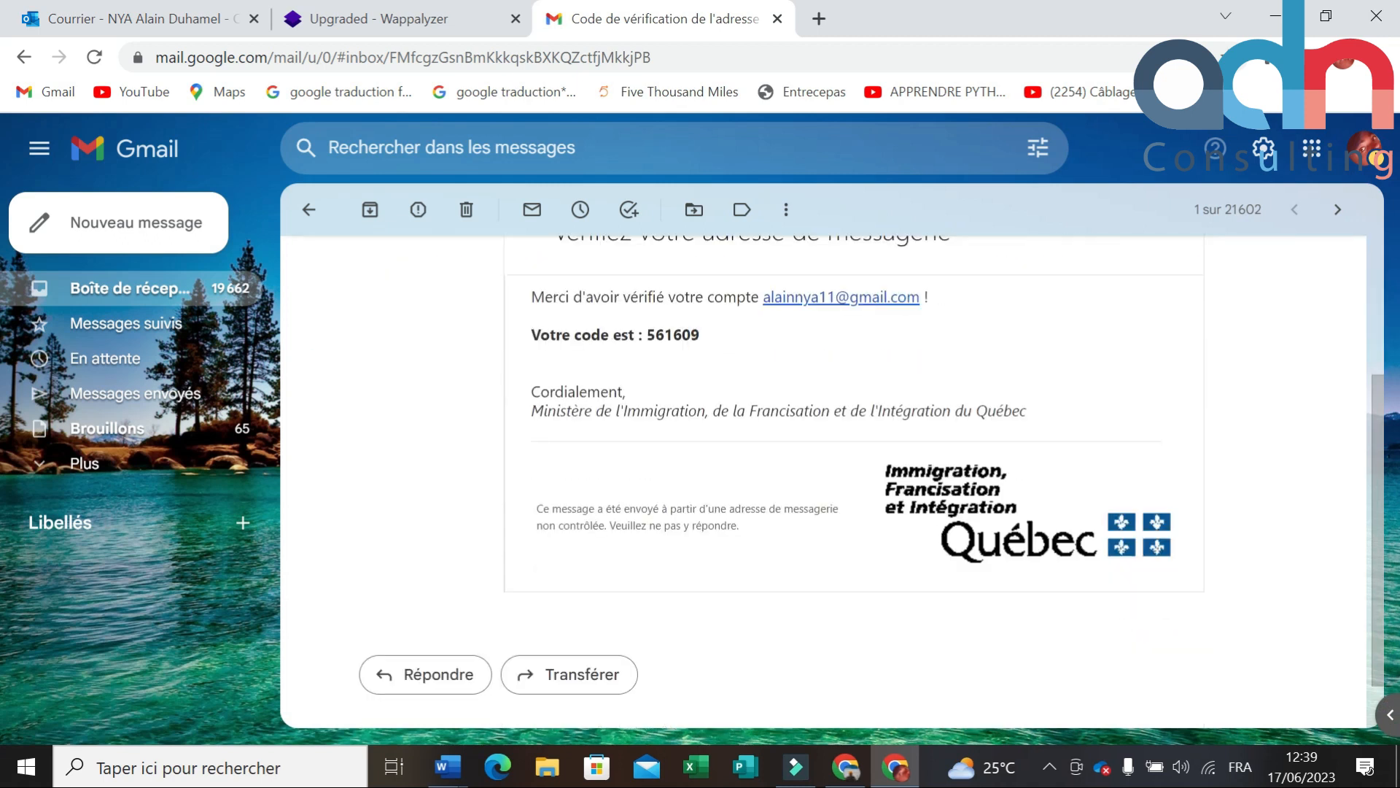
mouse_move(648, 332)
left_mouse_down()
mouse_move(701, 337)
mouse_move(649, 335)
left_mouse_up()
key("ctrl+c")
triple_click(702, 337)
left_click(702, 336)
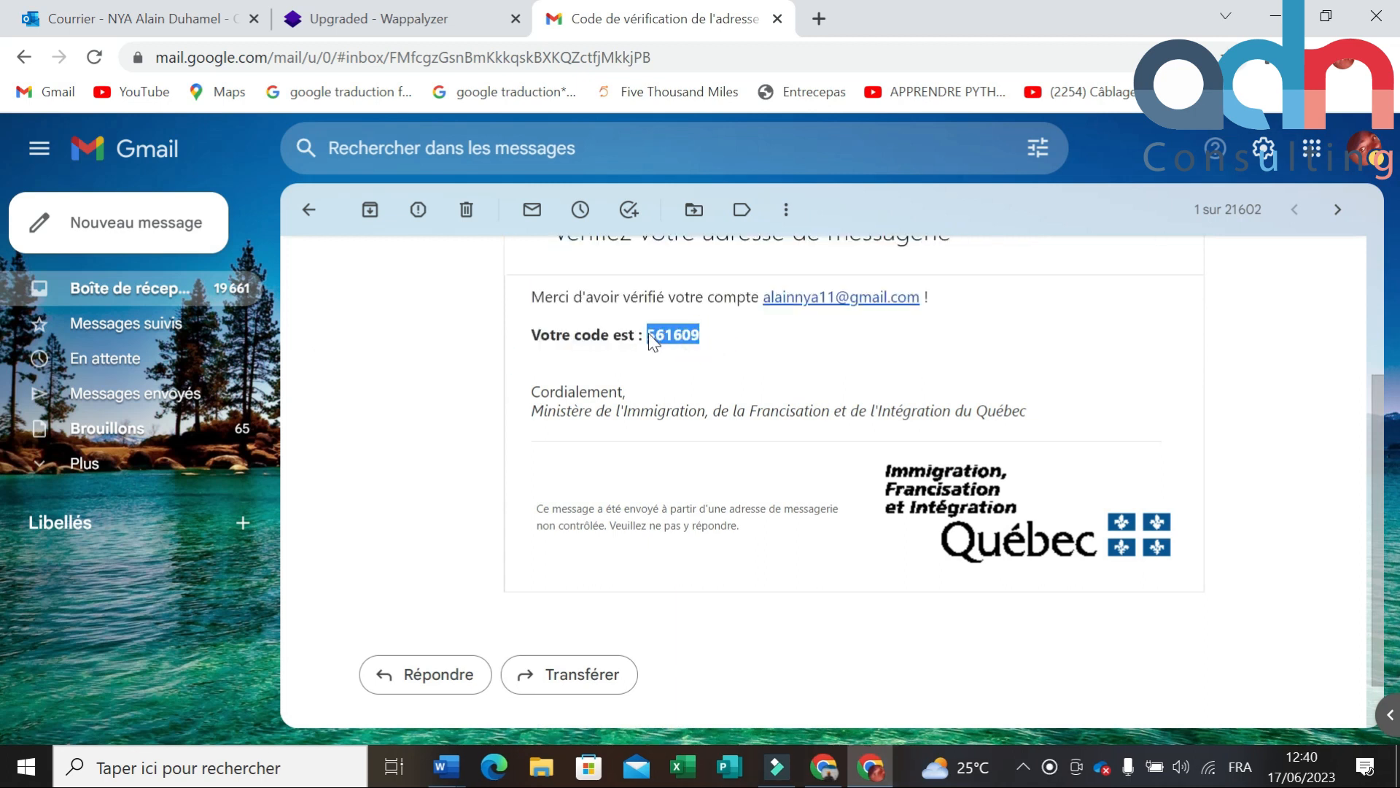
right_click(666, 337)
left_click(713, 354)
Step: Paste the code into Arrima's Code de vérification field
left_click(830, 772)
left_click(509, 473)
key("ctrl+v")
Step: Validate the verification code with VALIDER LE CODE
left_click(623, 588)
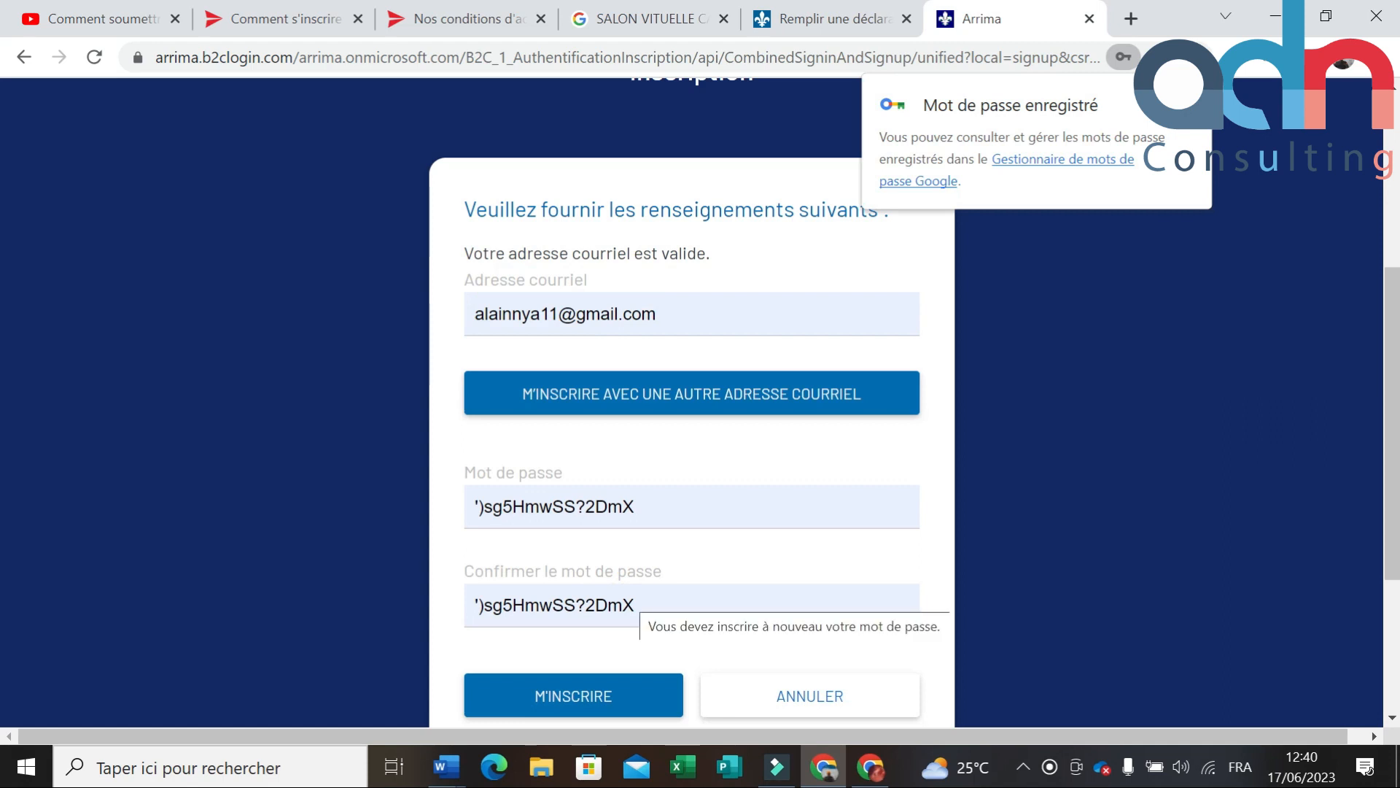
scroll(627, 566, "down", 3)
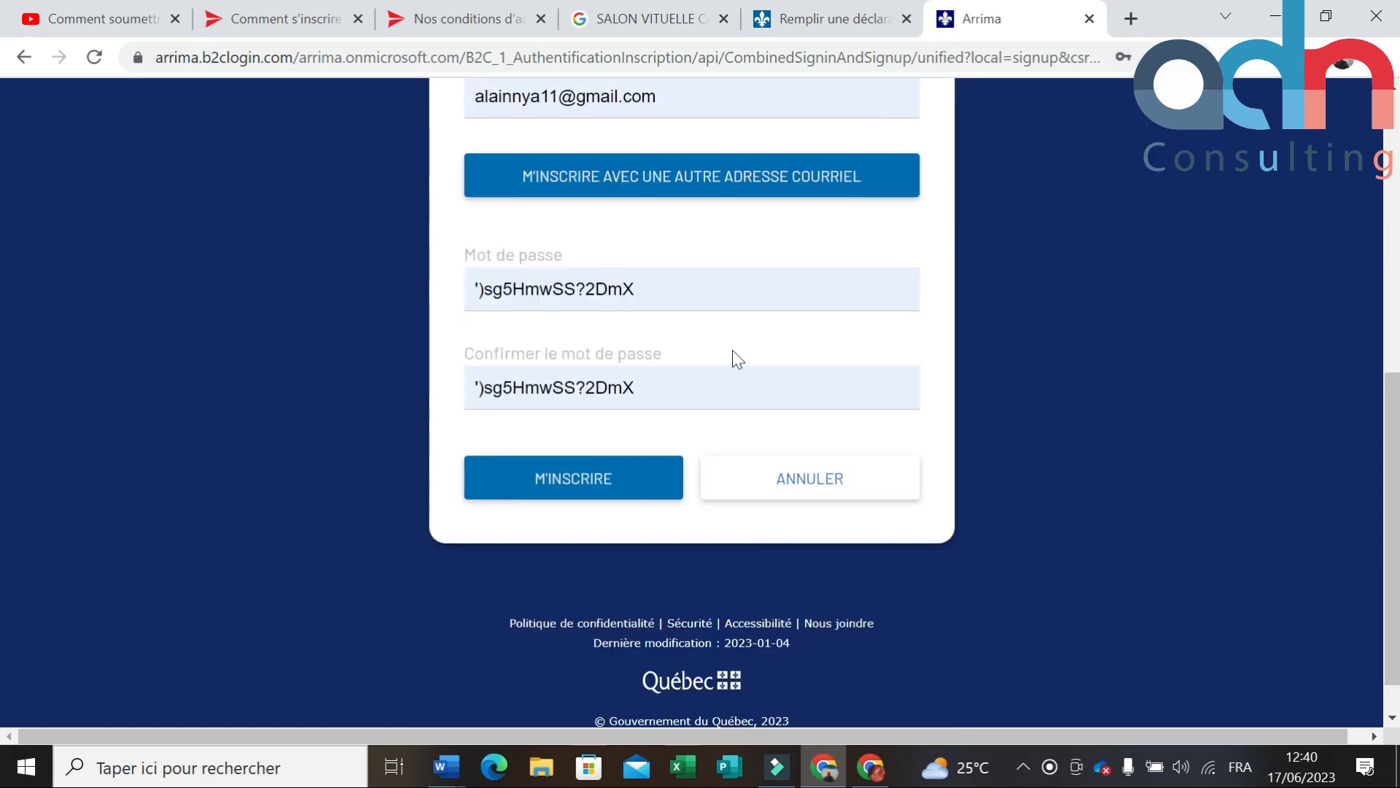
scroll(733, 352, "up", 3)
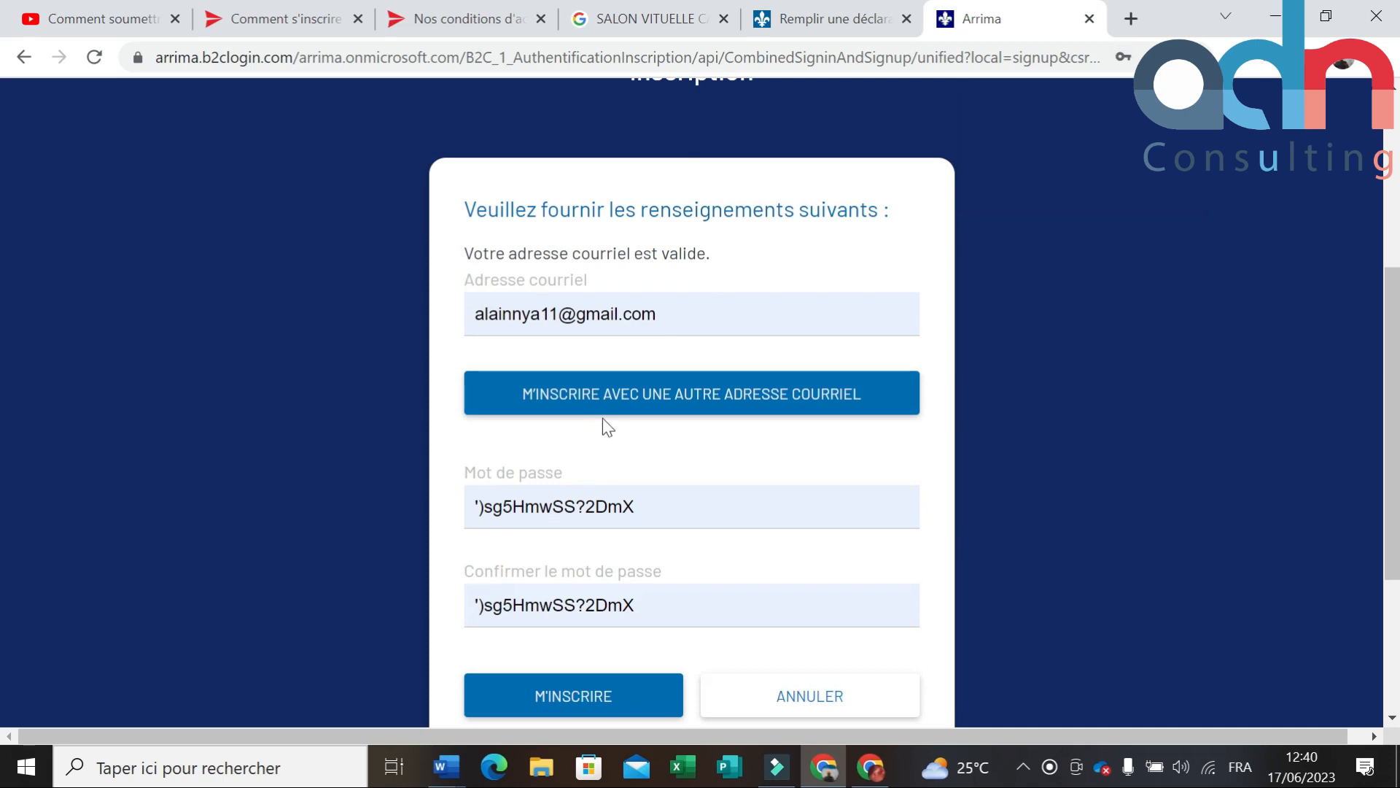
scroll(609, 423, "down", 2)
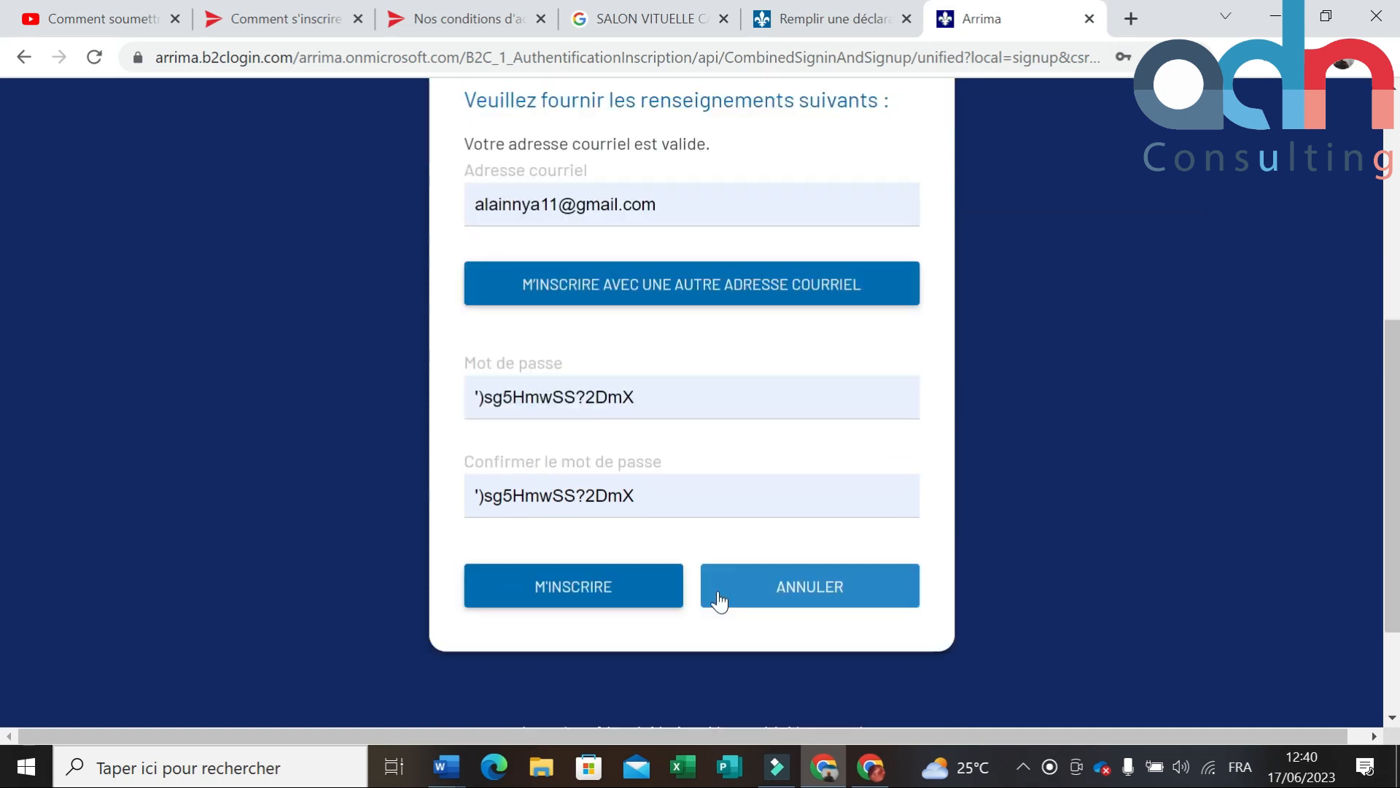
Step: Copy the generated password and submit the registration with M'INSCRIRE
left_click_drag(660, 397, 477, 398)
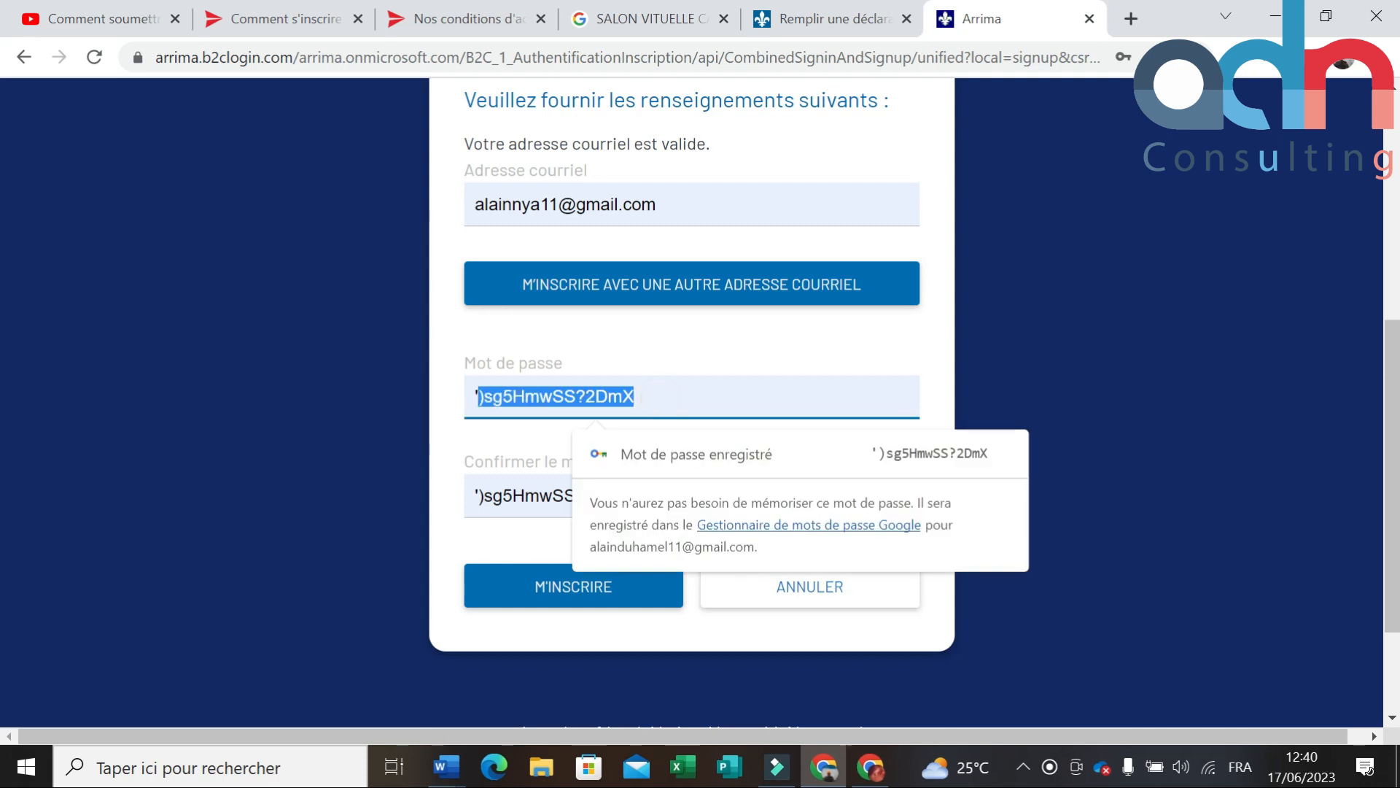
right_click(530, 398)
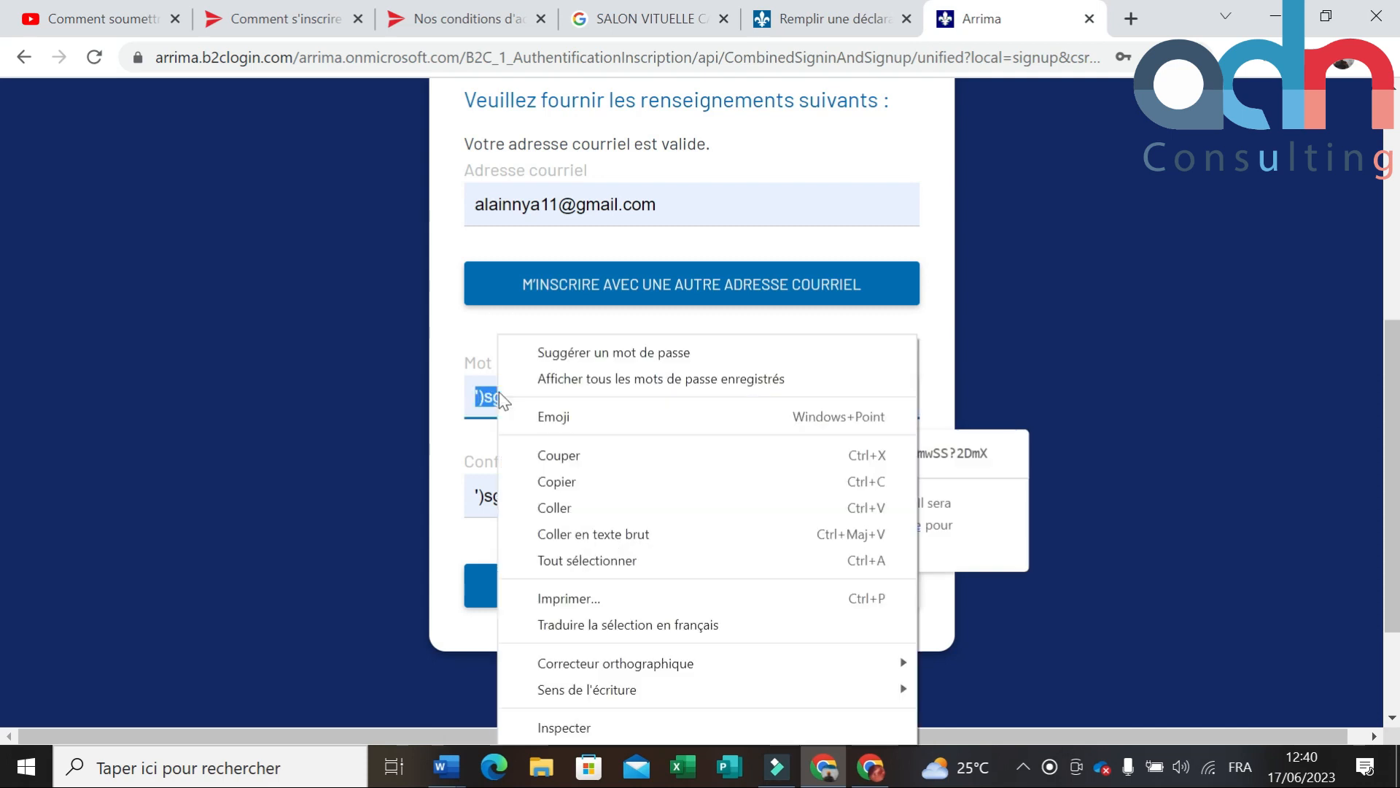
left_click(545, 480)
left_click(1113, 403)
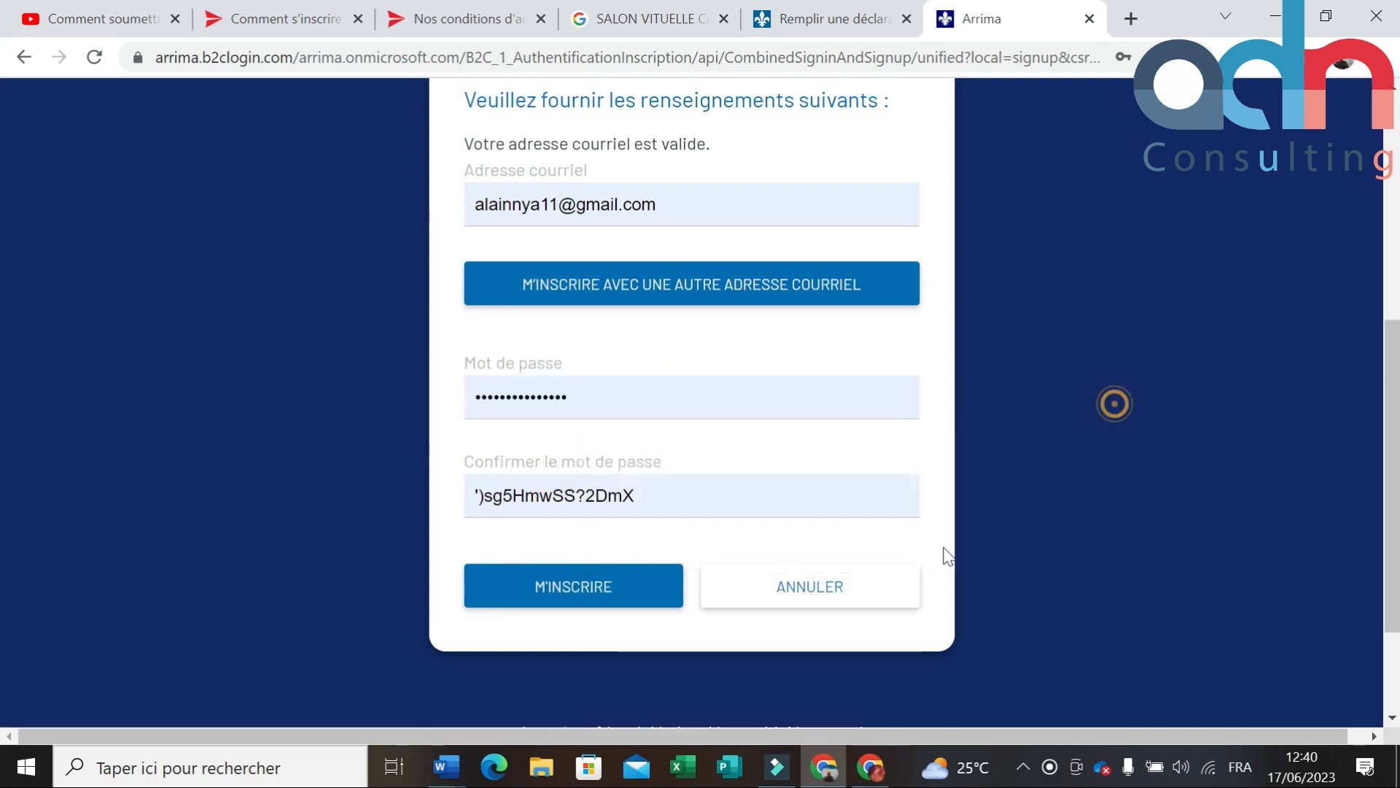
left_click(626, 588)
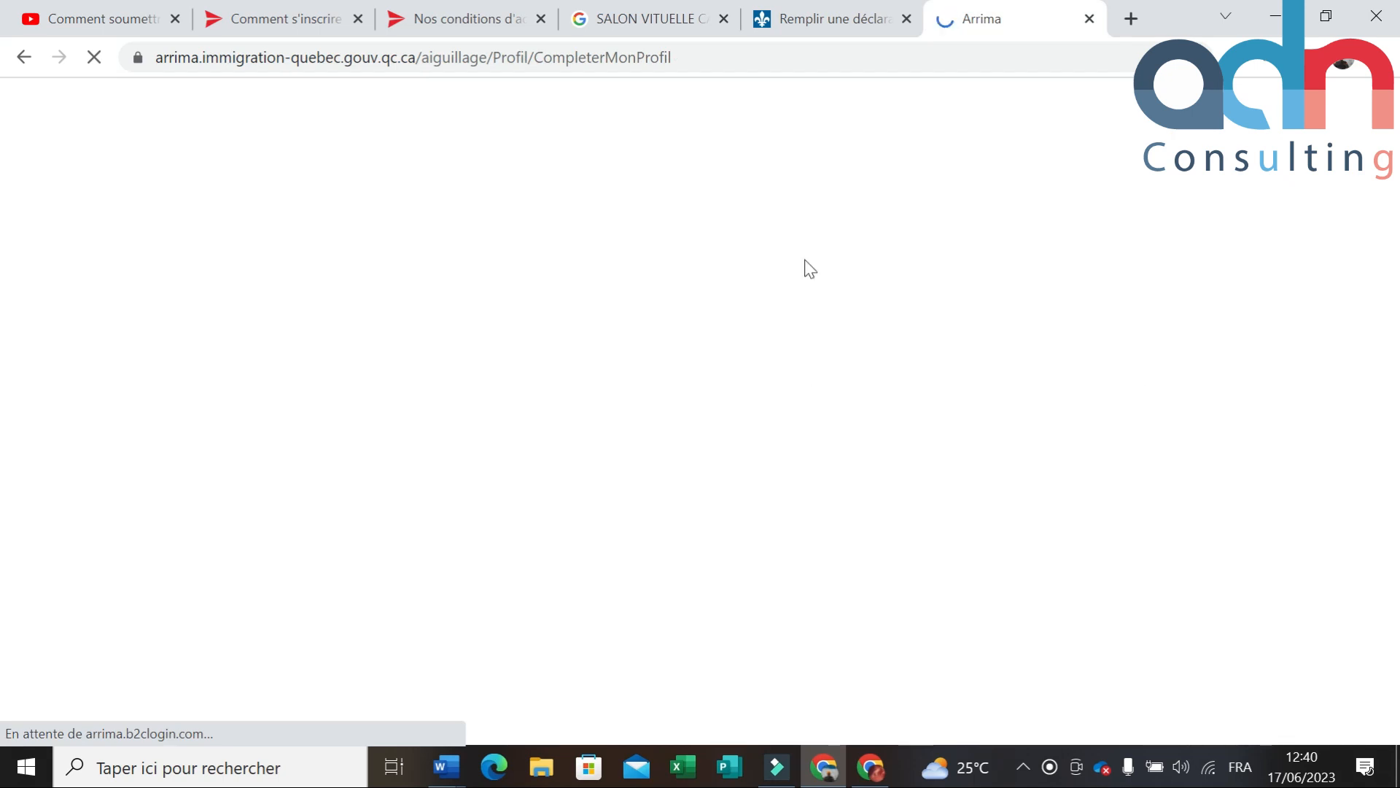
Step: Choose JE SUIS UN INDIVIDU on the Créer mon profil page
scroll(865, 347, "down", 3)
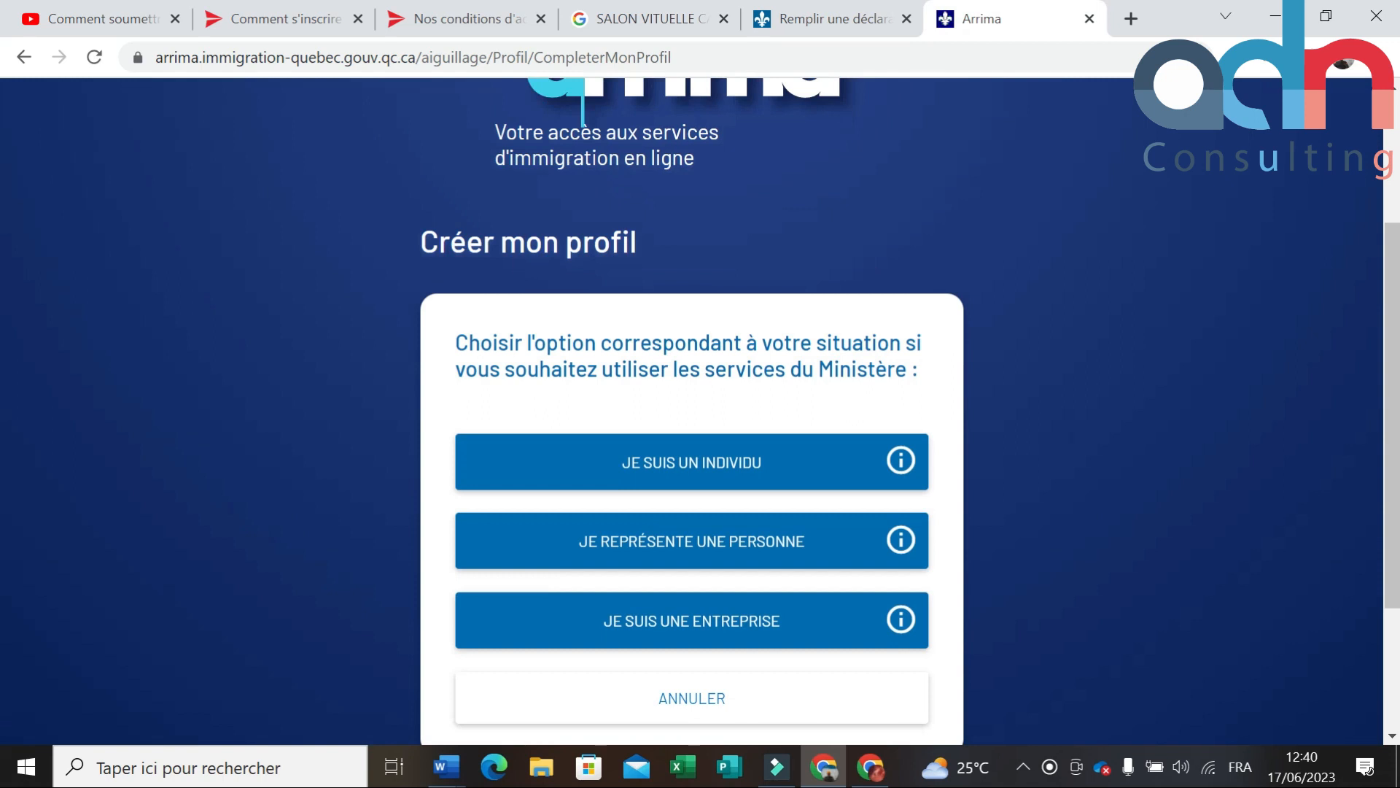
scroll(625, 462, "down", 2)
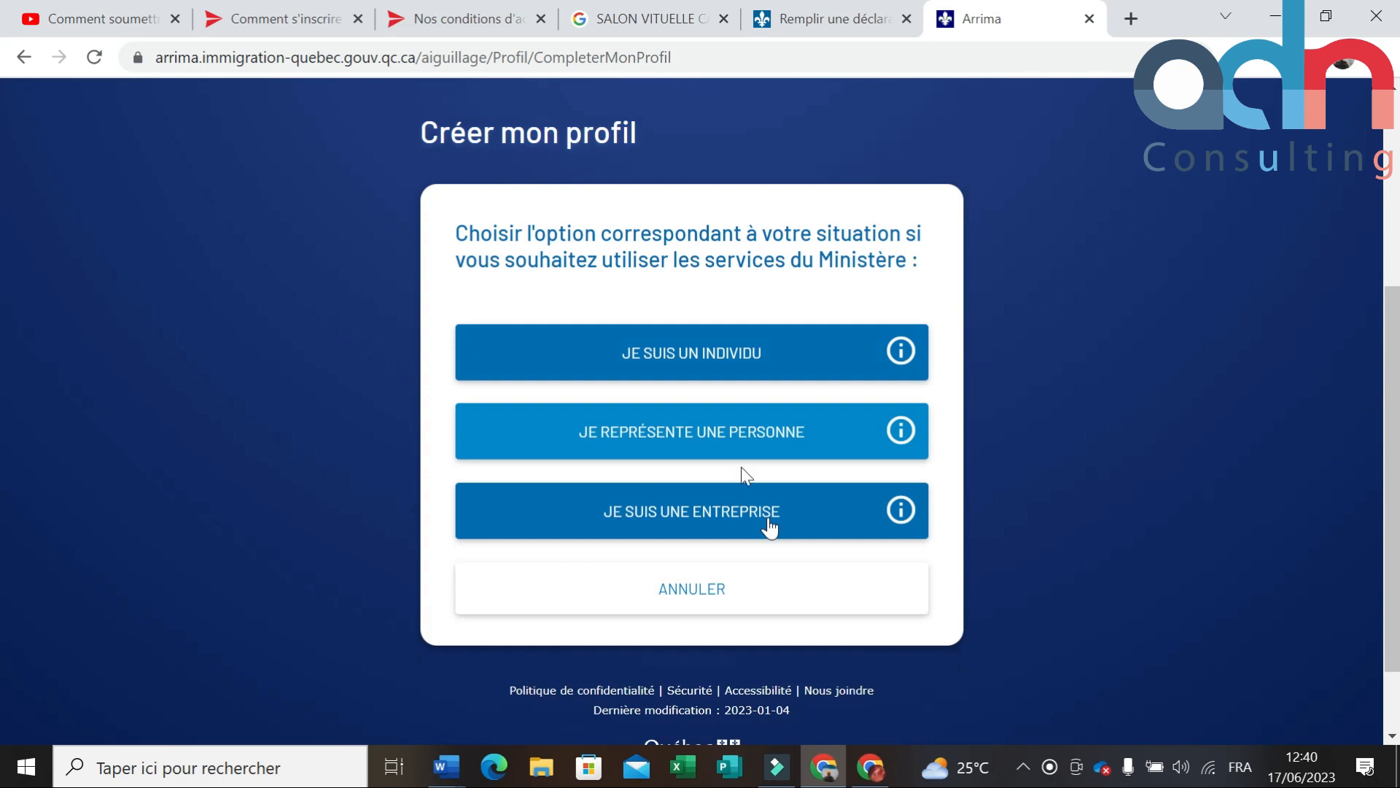
left_click(645, 368)
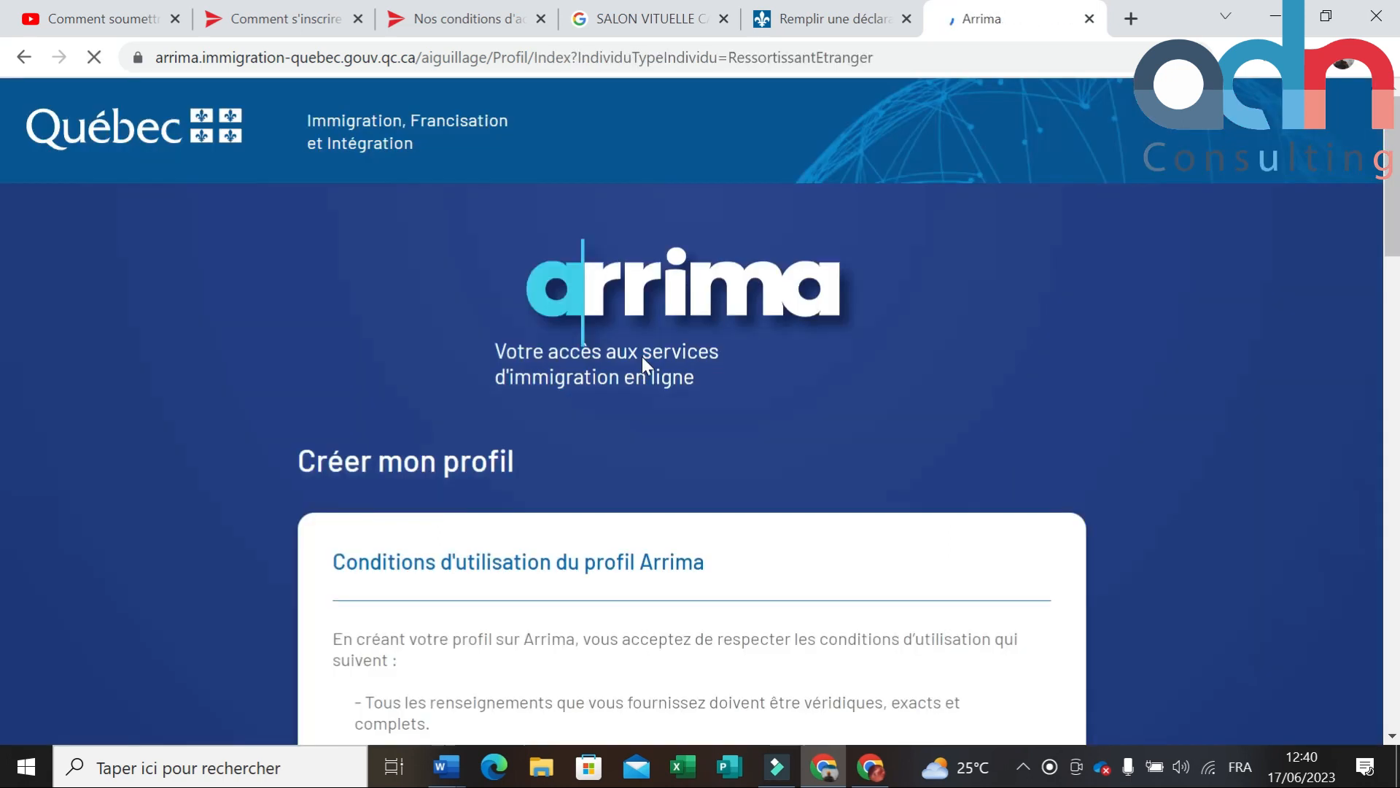
Step: Tick the profile and general terms-of-use checkboxes and continue with SUIVANT
scroll(642, 356, "down", 4)
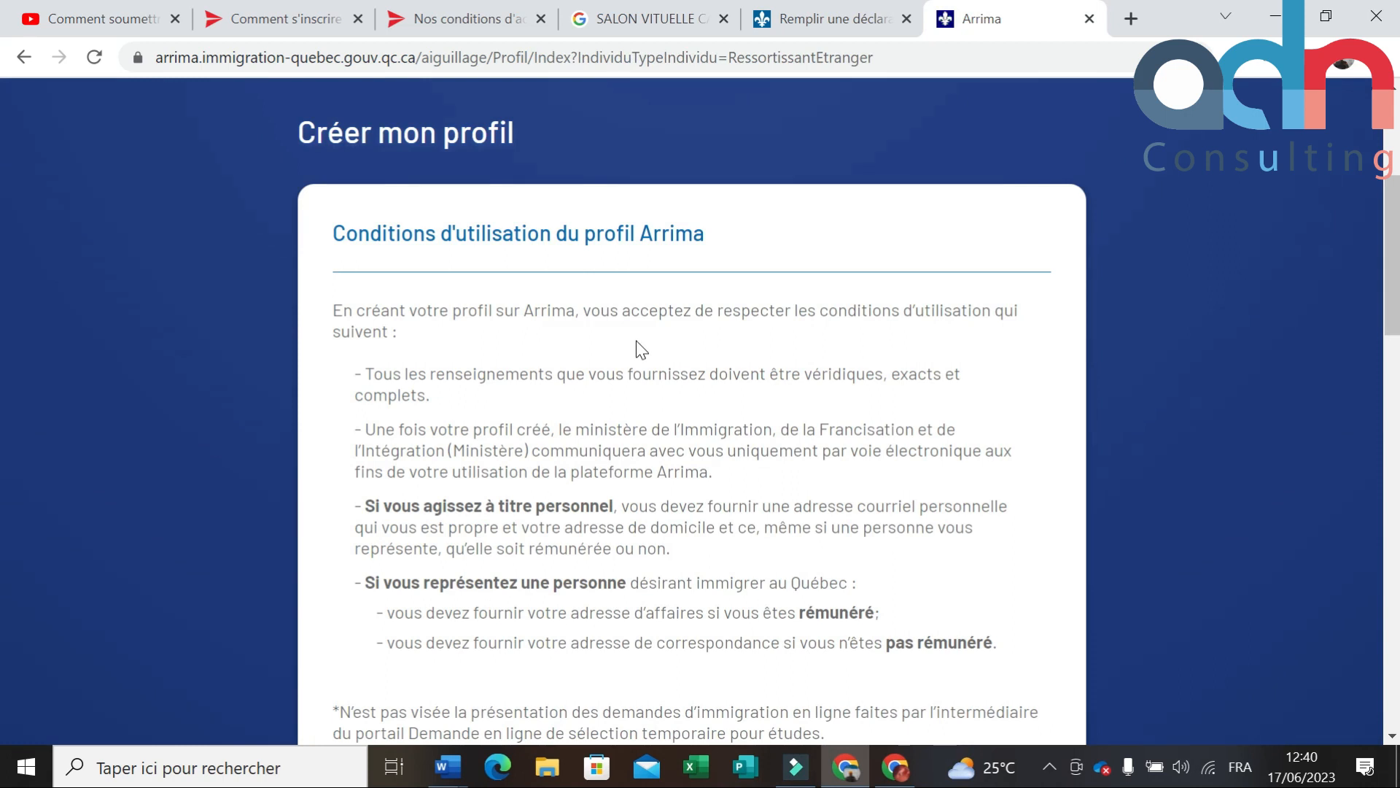
scroll(635, 342, "down", 10)
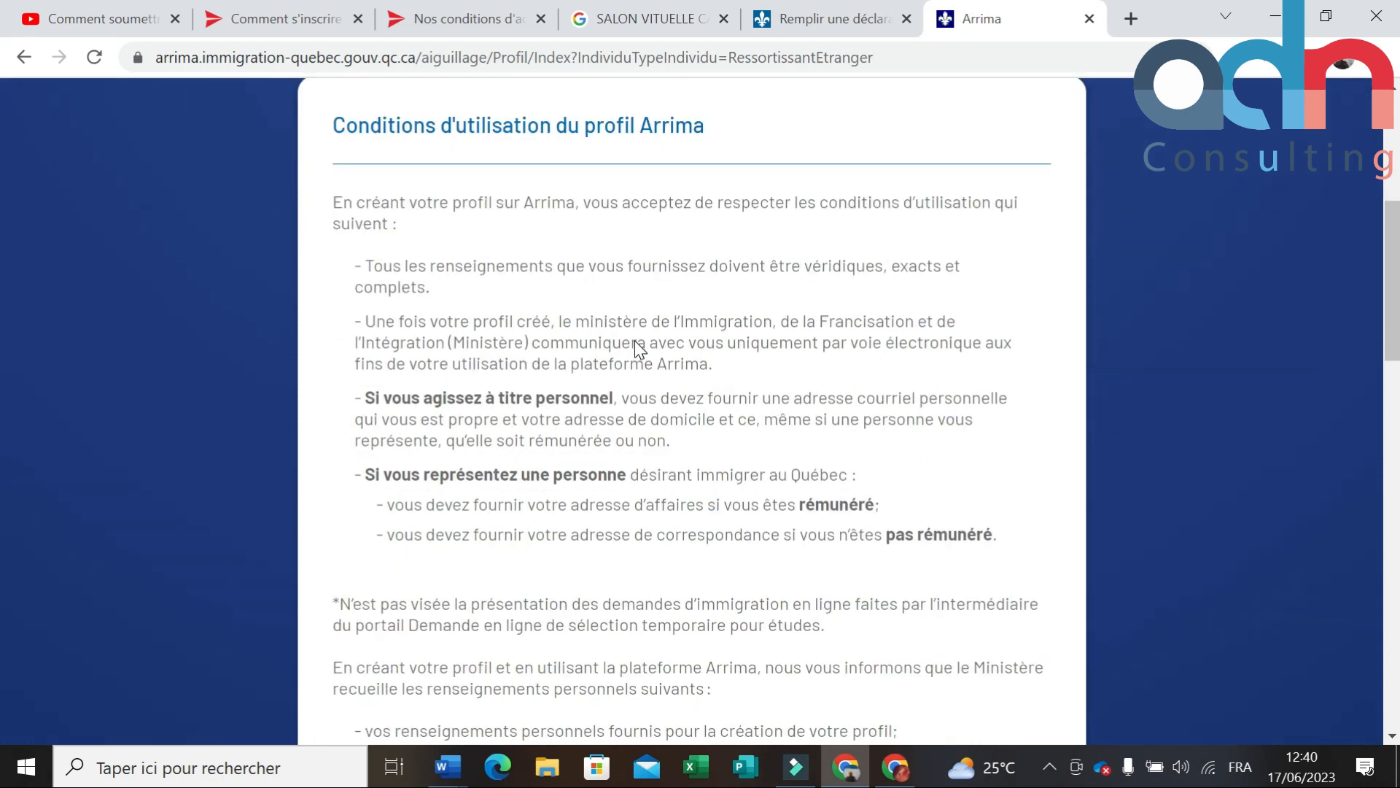
scroll(634, 347, "down", 10)
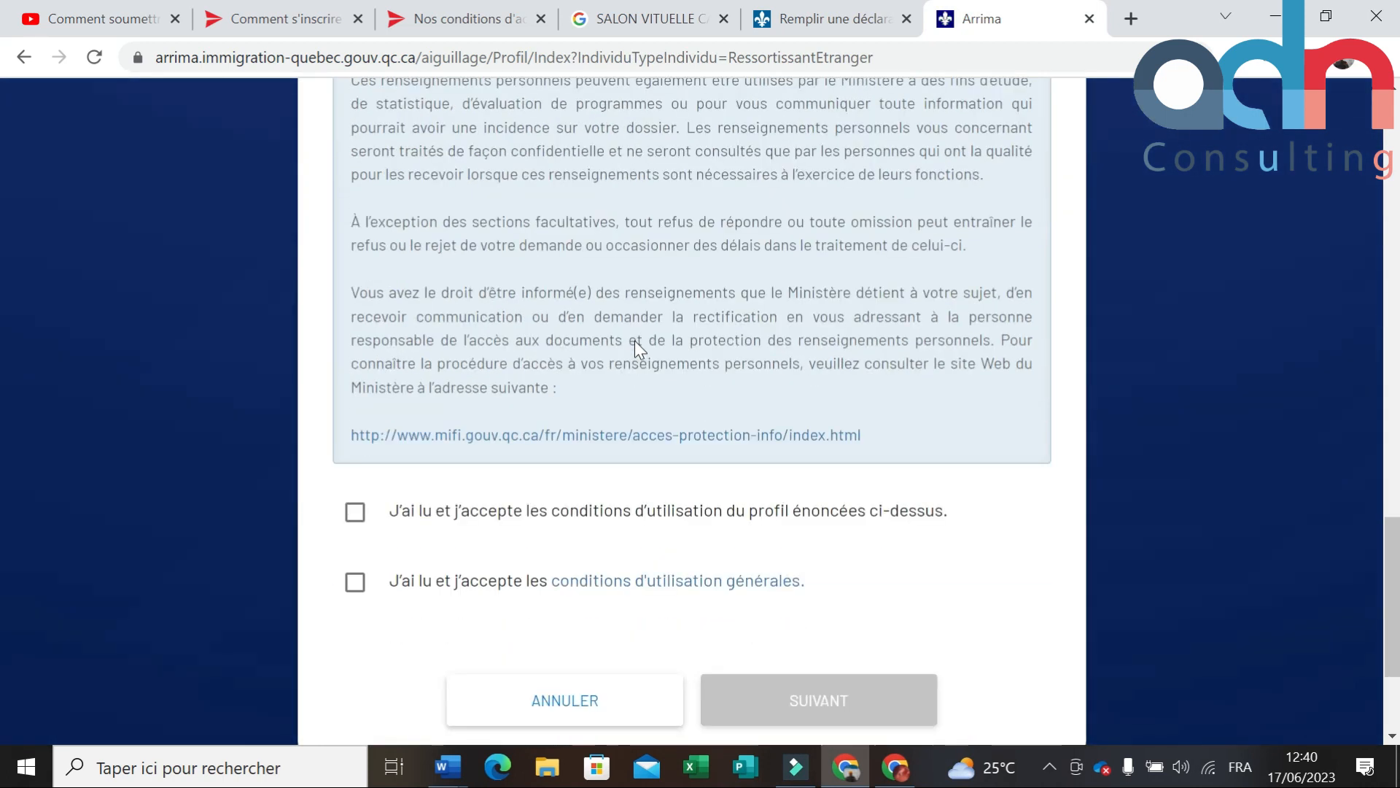
left_click(340, 306)
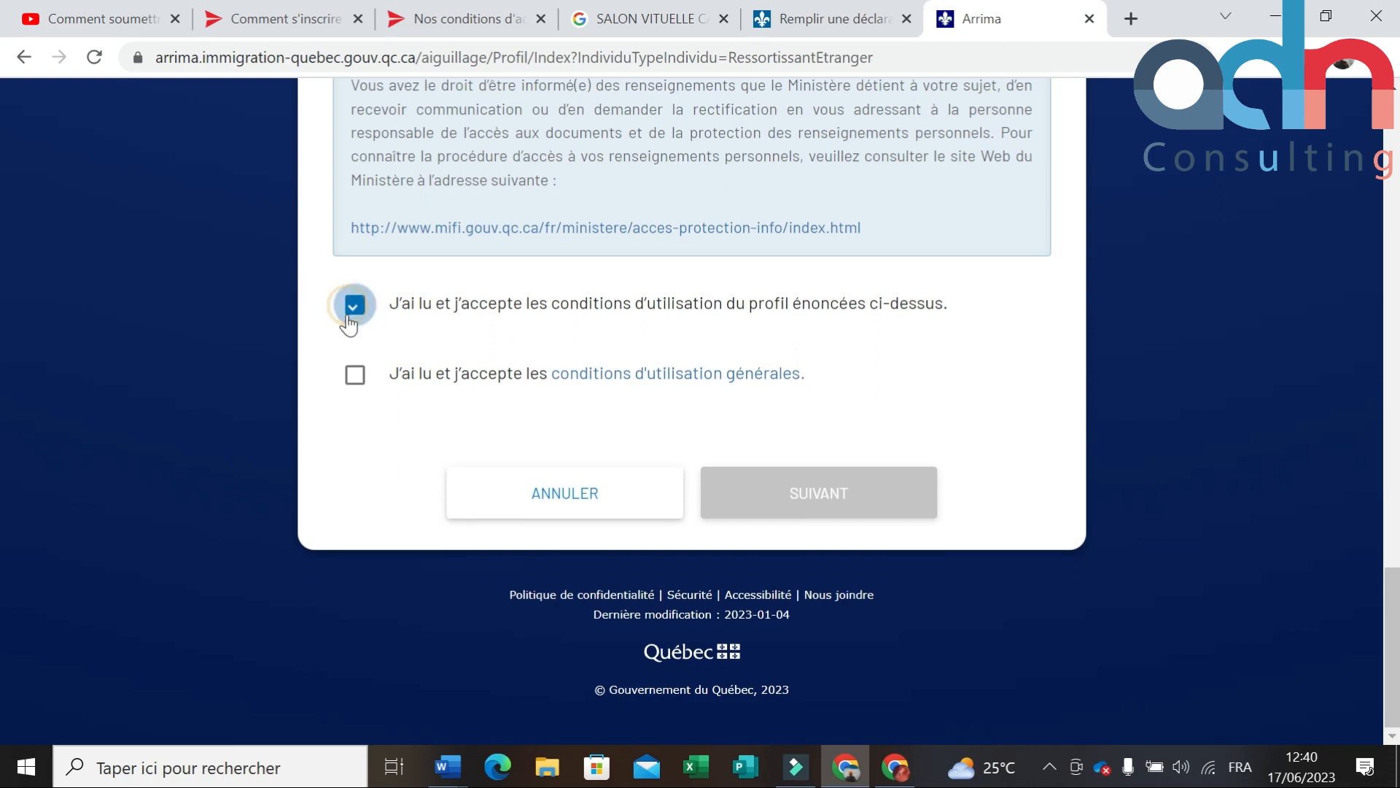
left_click(347, 381)
left_click(852, 504)
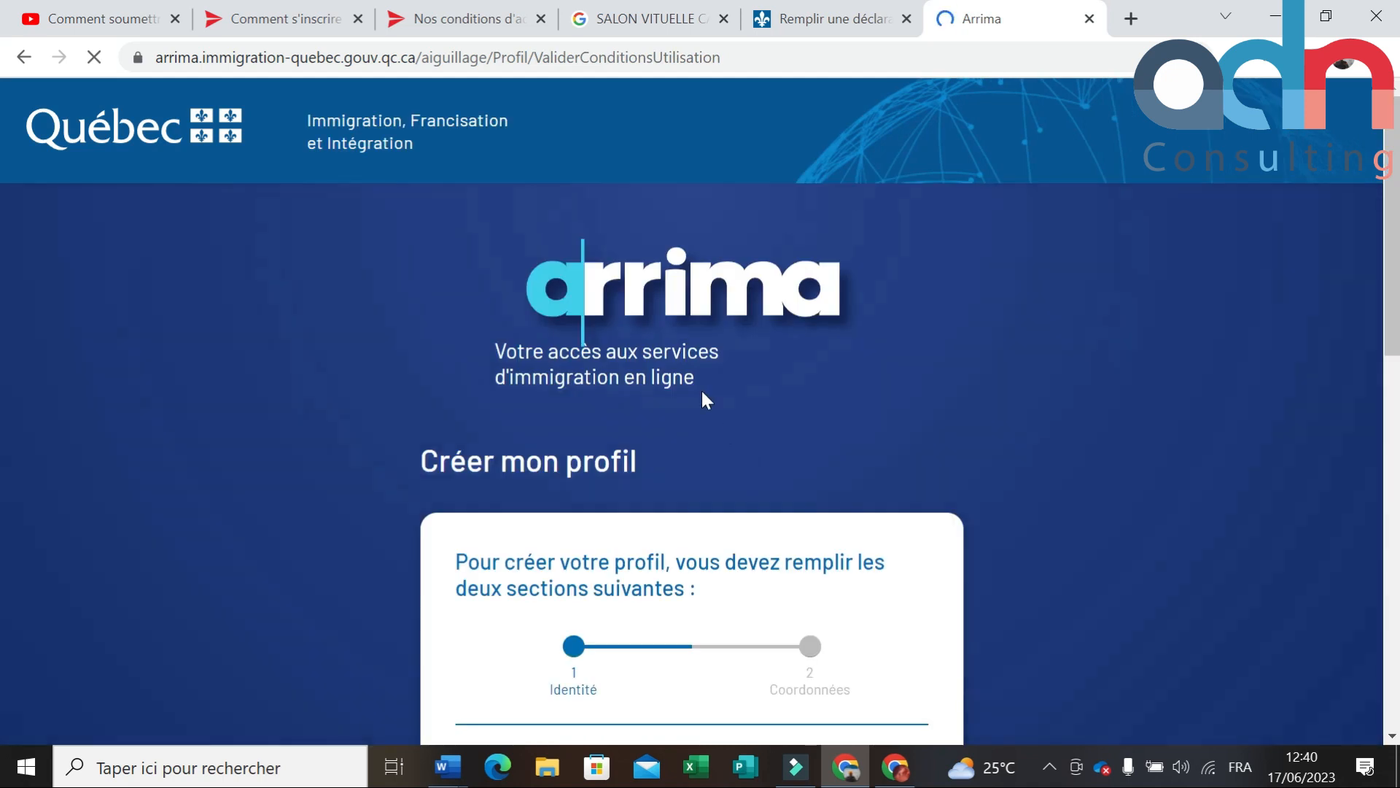
Step: Enter the passport surname and first name, and set Sexe to Masculin
scroll(698, 390, "down", 4)
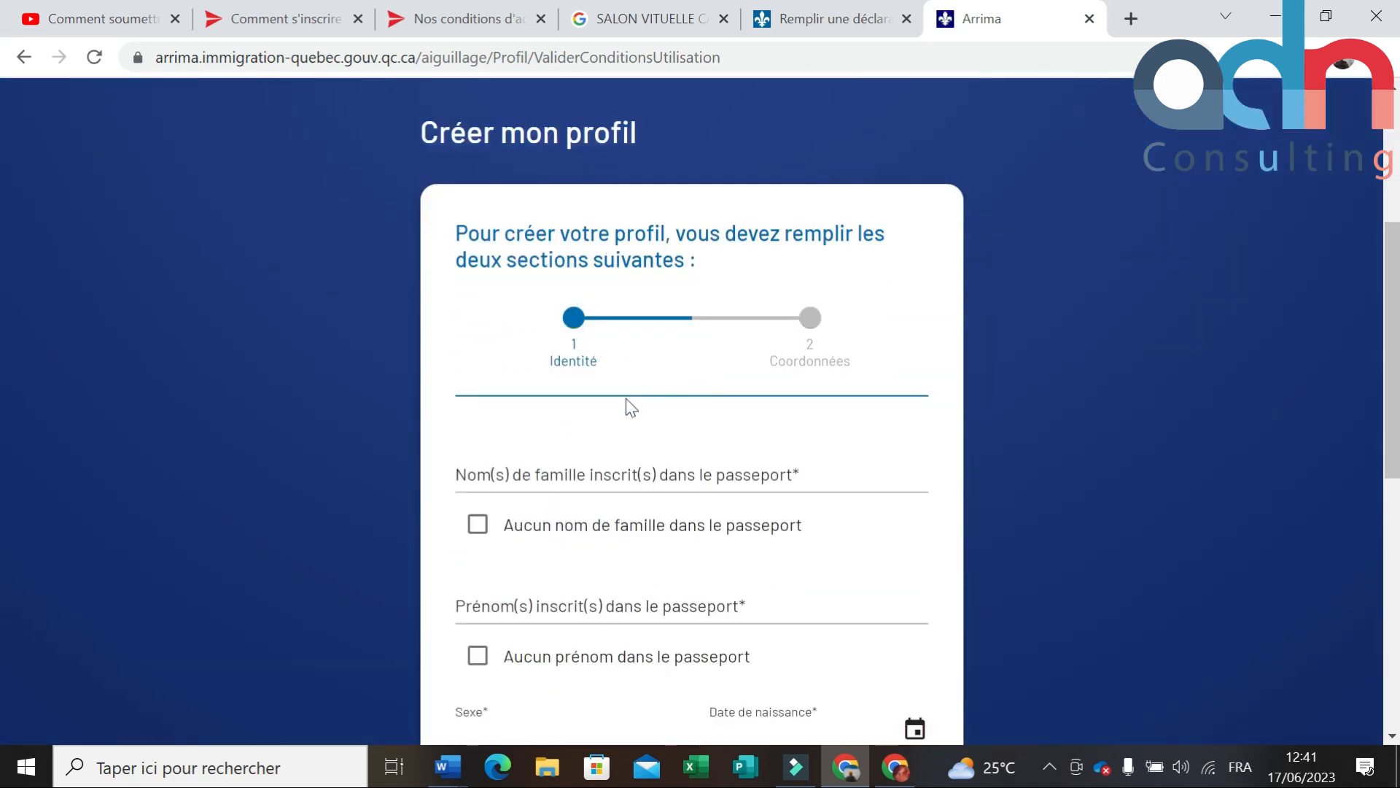
scroll(584, 387, "down", 3)
left_click(525, 255)
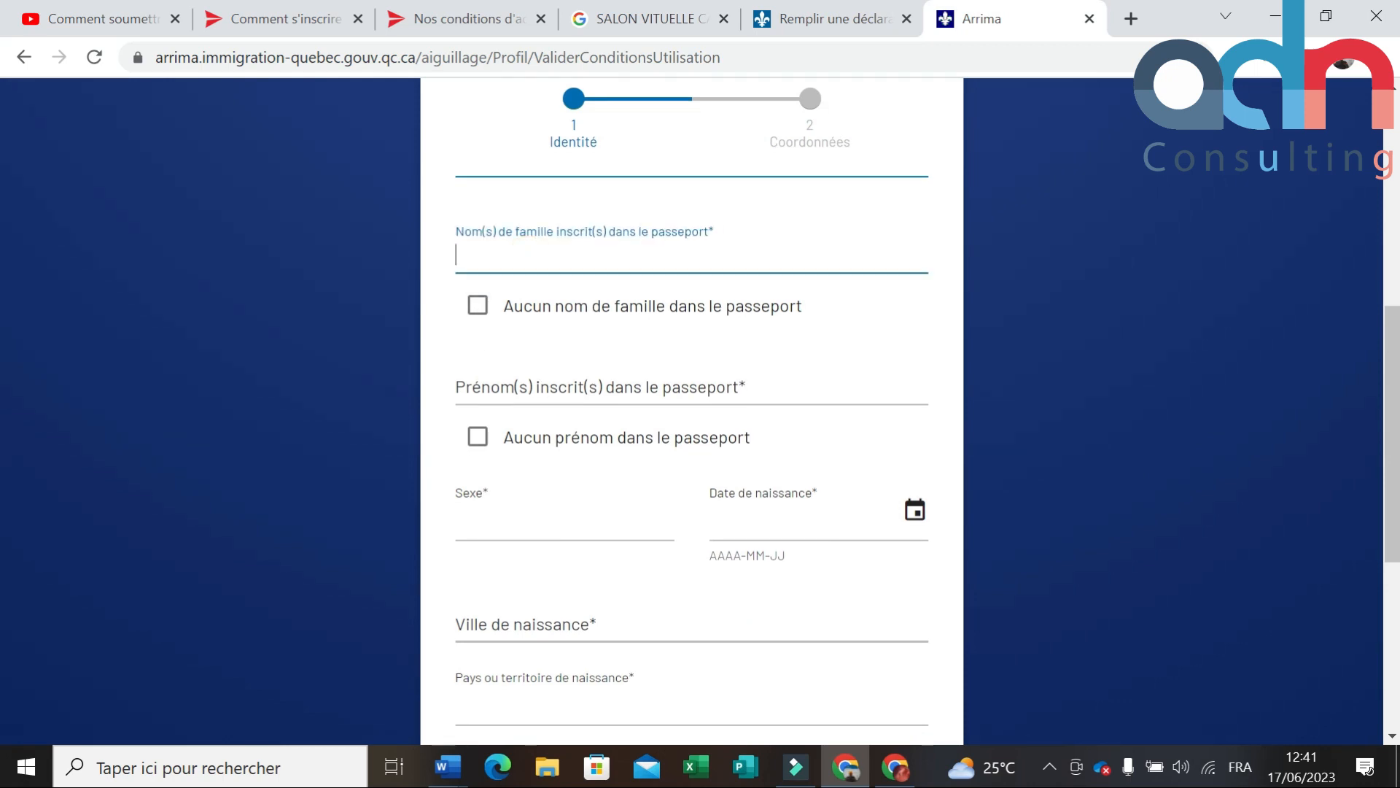
type("LEROI")
left_click(525, 387)
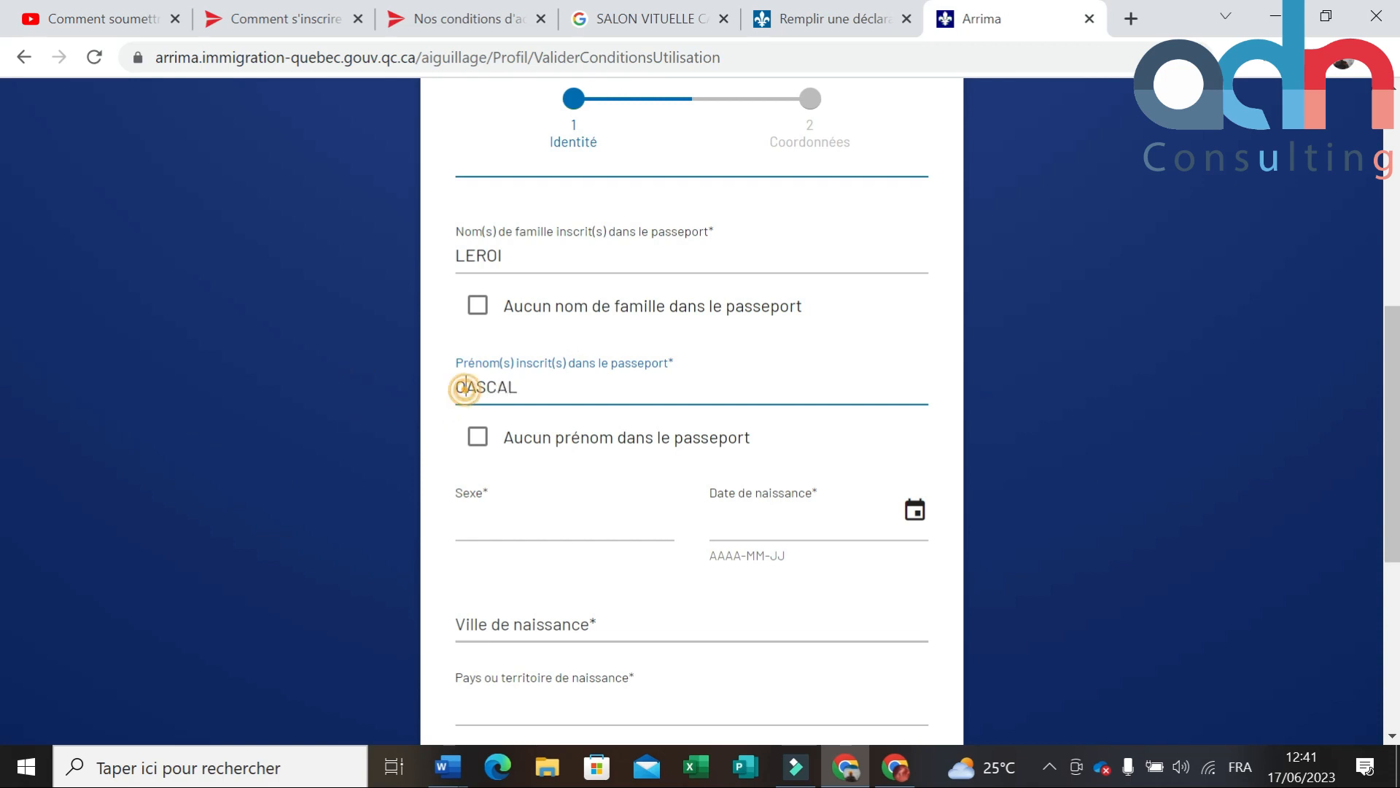
key("BackSpace")
type("P")
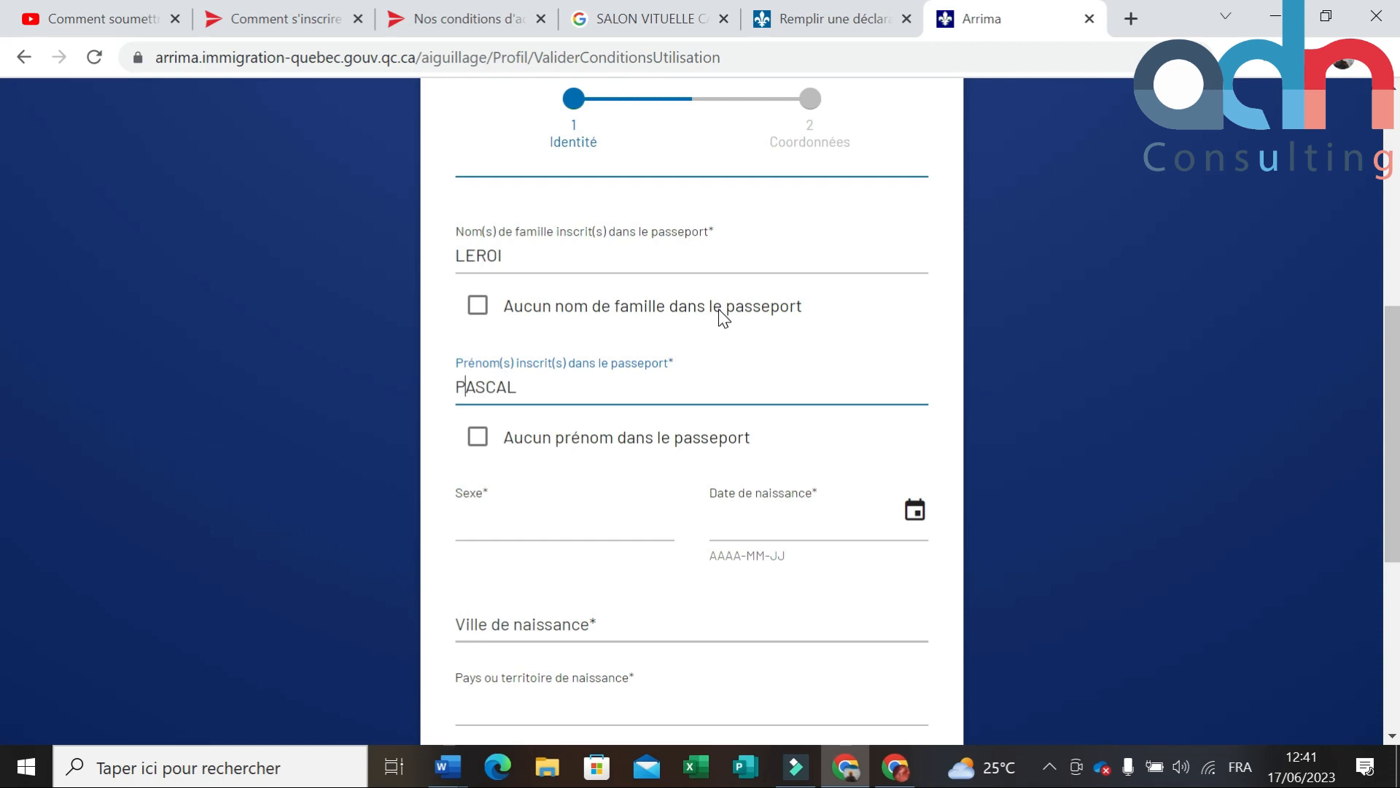
scroll(558, 465, "down", 2)
left_click(574, 417)
left_click(537, 464)
left_click(816, 407)
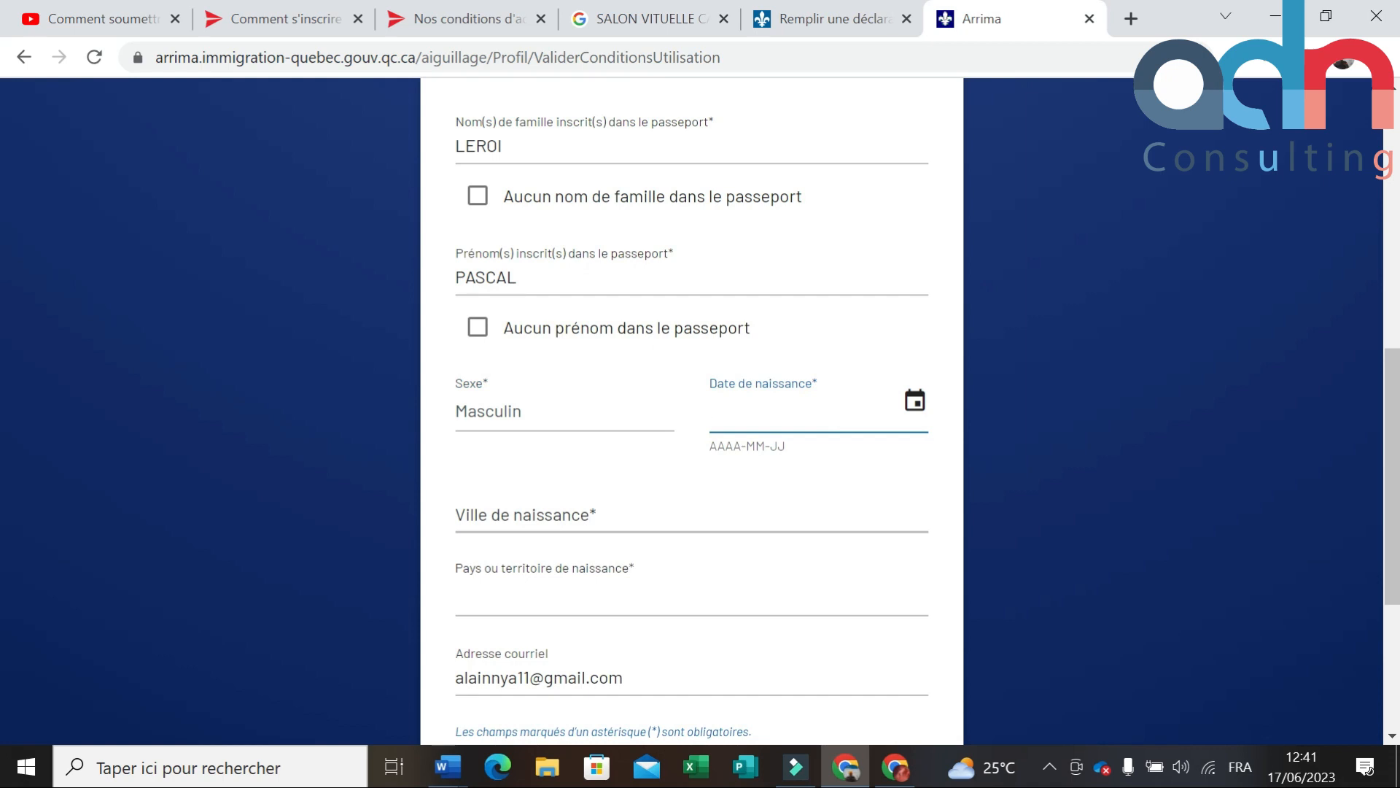
Step: After a failed typed attempt, page the Date de naissance calendar back to October 2019
type("22")
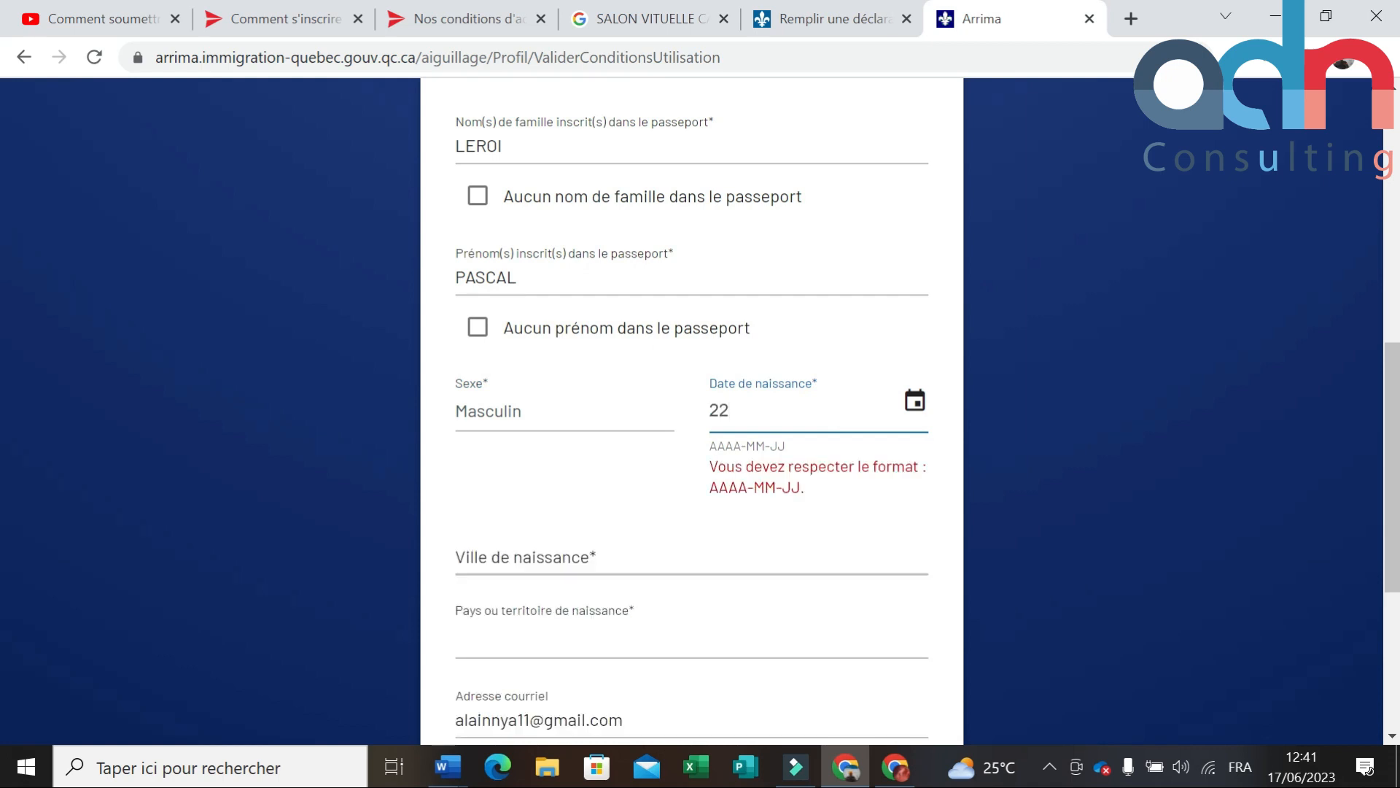
key("BackSpace")
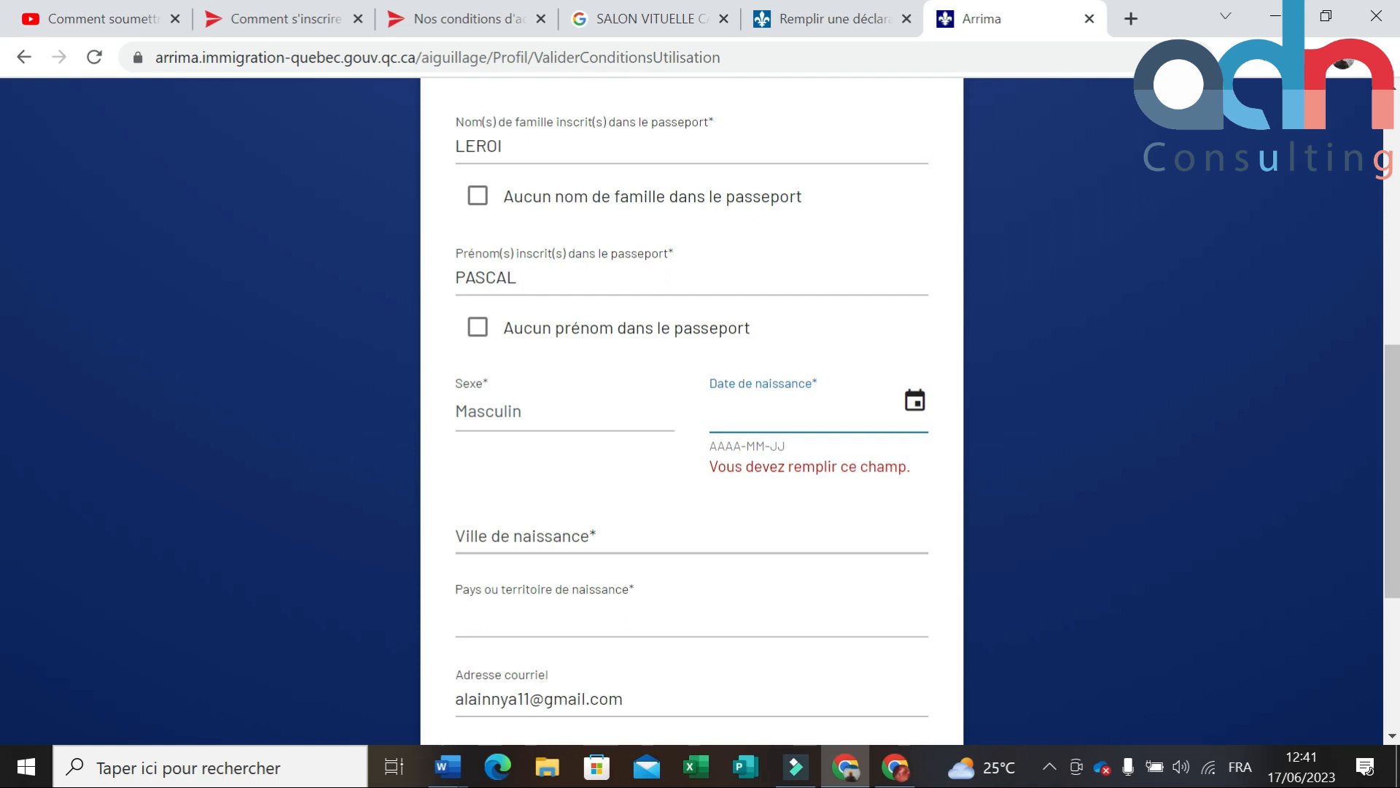
type("2000")
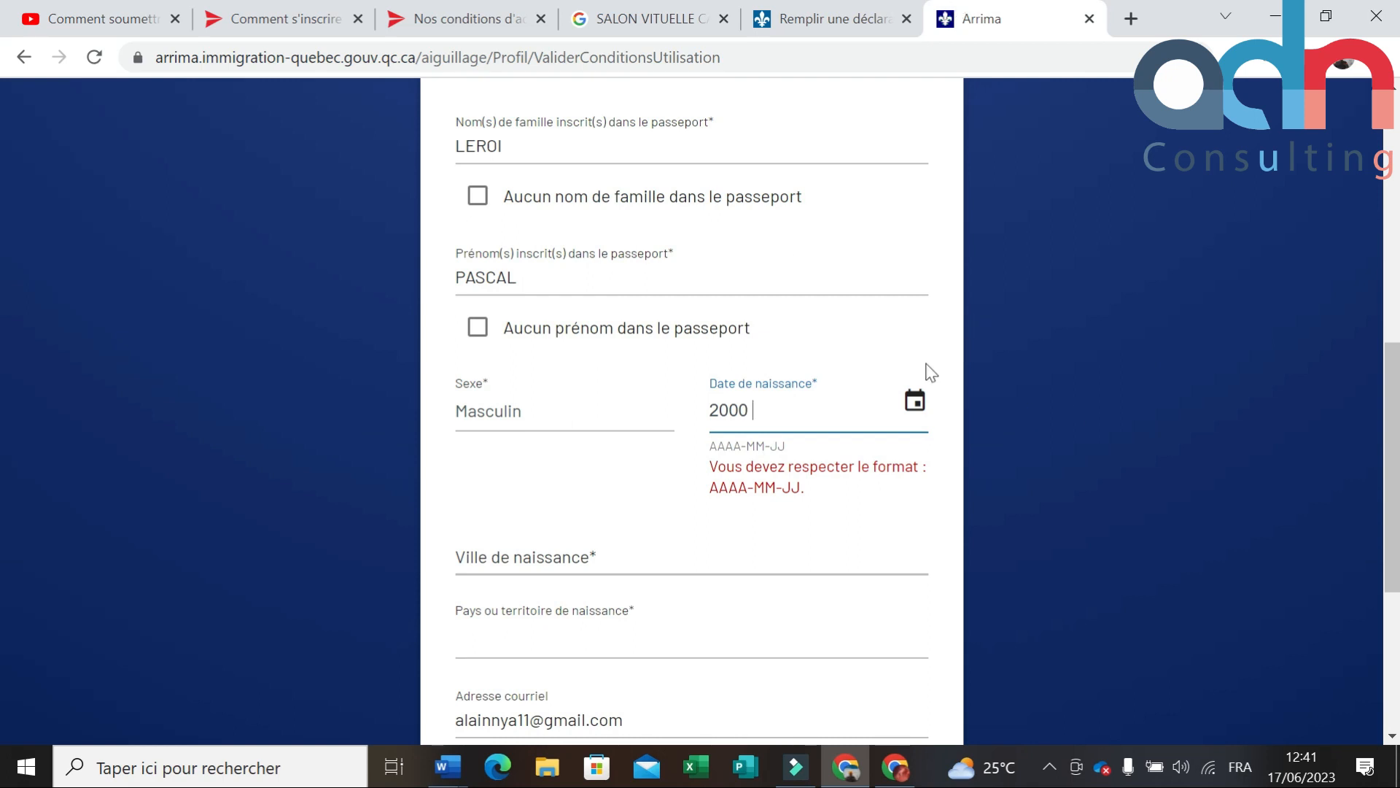
left_click(915, 401)
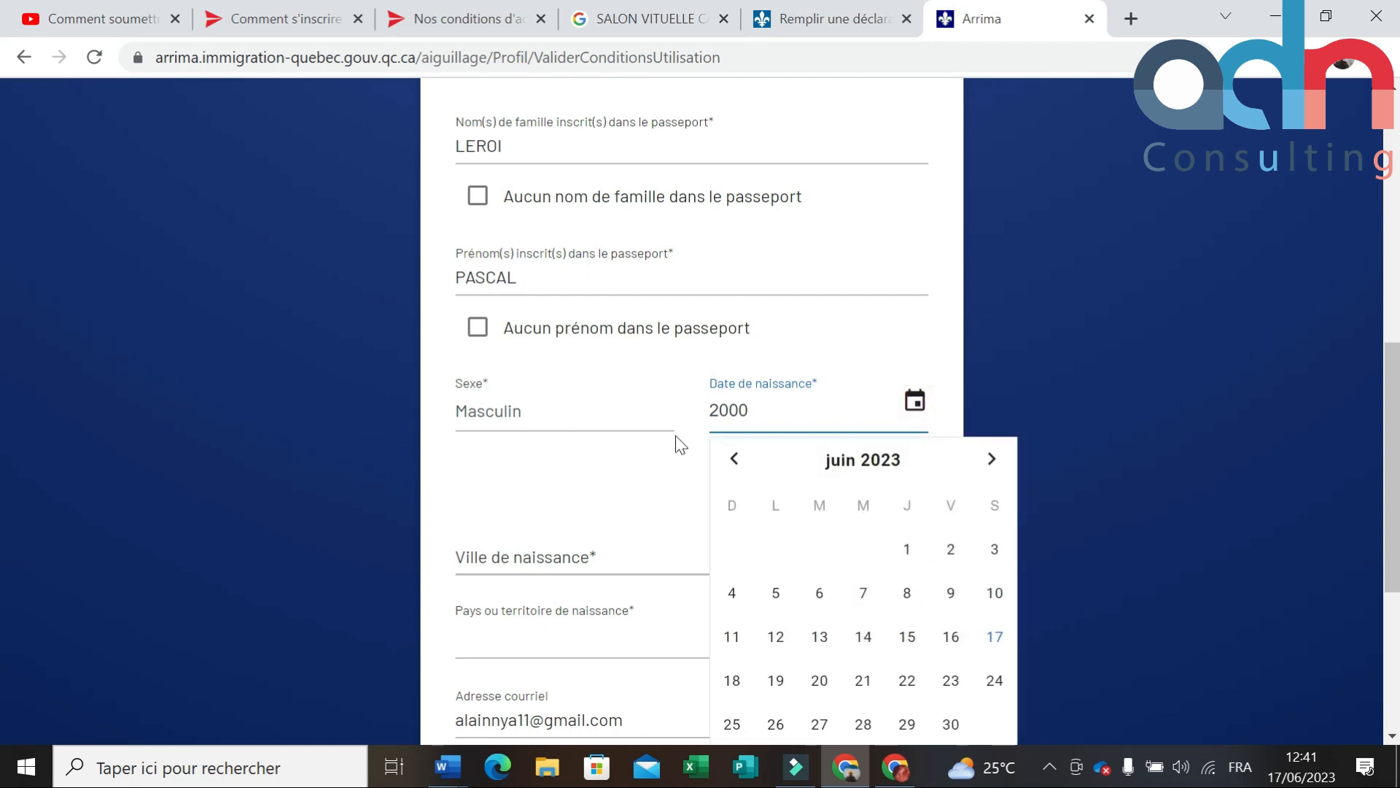
left_click(736, 459)
left_click(736, 458)
left_click(737, 458)
left_click(736, 459)
left_click(736, 459)
left_click(737, 459)
left_click(737, 459)
left_click(736, 459)
double_click(737, 458)
double_click(736, 459)
double_click(737, 458)
double_click(737, 459)
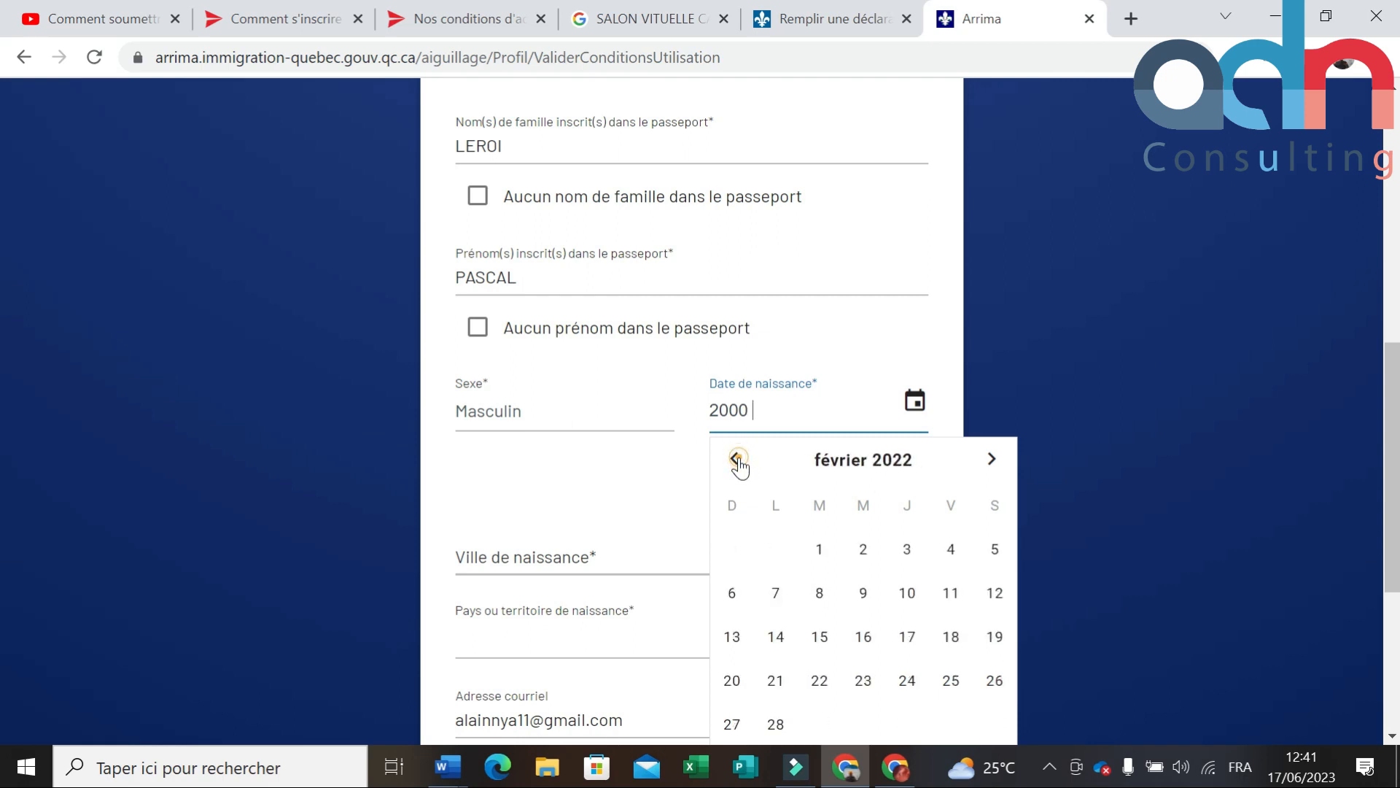
double_click(737, 458)
double_click(736, 459)
double_click(736, 459)
double_click(736, 458)
triple_click(736, 458)
double_click(737, 459)
double_click(737, 458)
double_click(736, 459)
double_click(736, 459)
triple_click(736, 459)
double_click(737, 459)
double_click(737, 459)
double_click(737, 458)
left_click(821, 592)
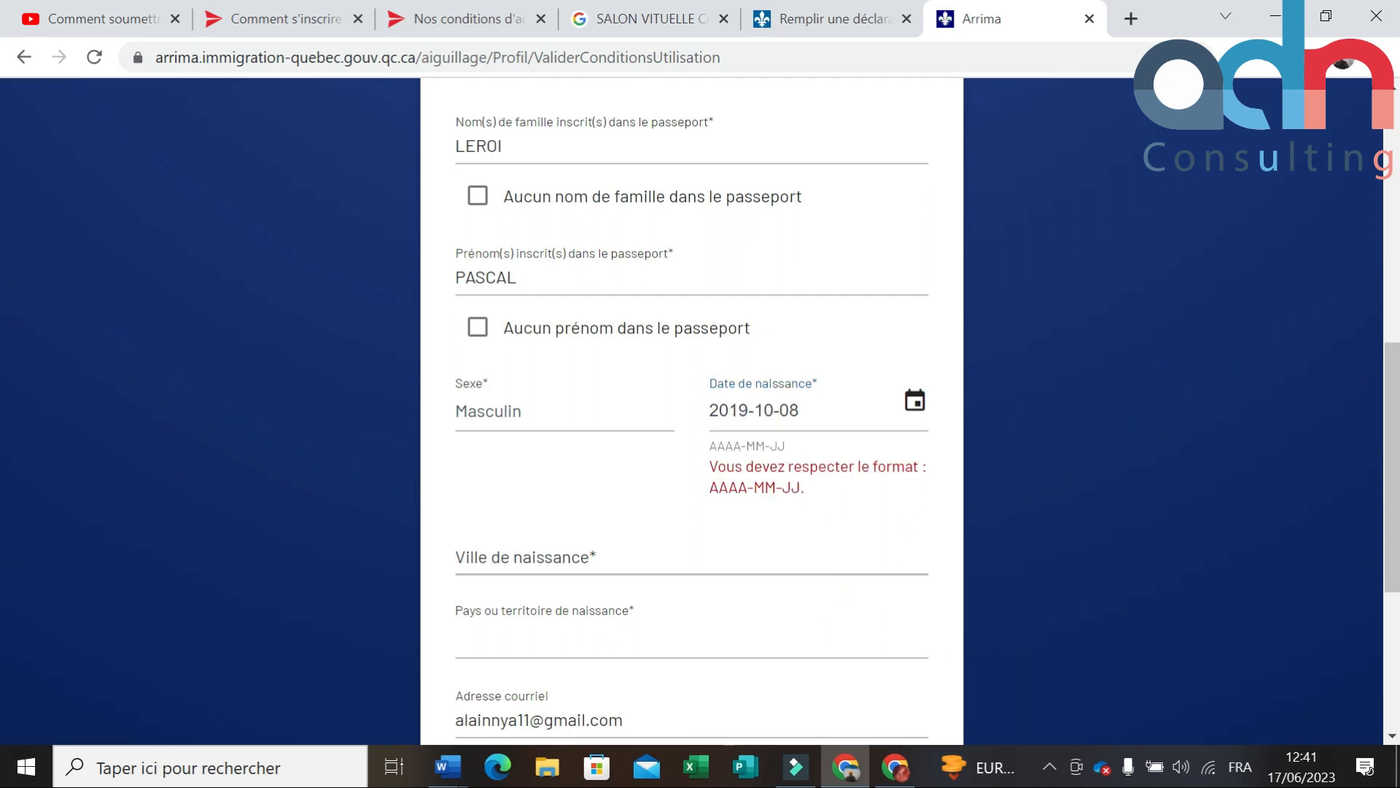
left_click(747, 406)
key("BackSpace")
key("BackSpace")
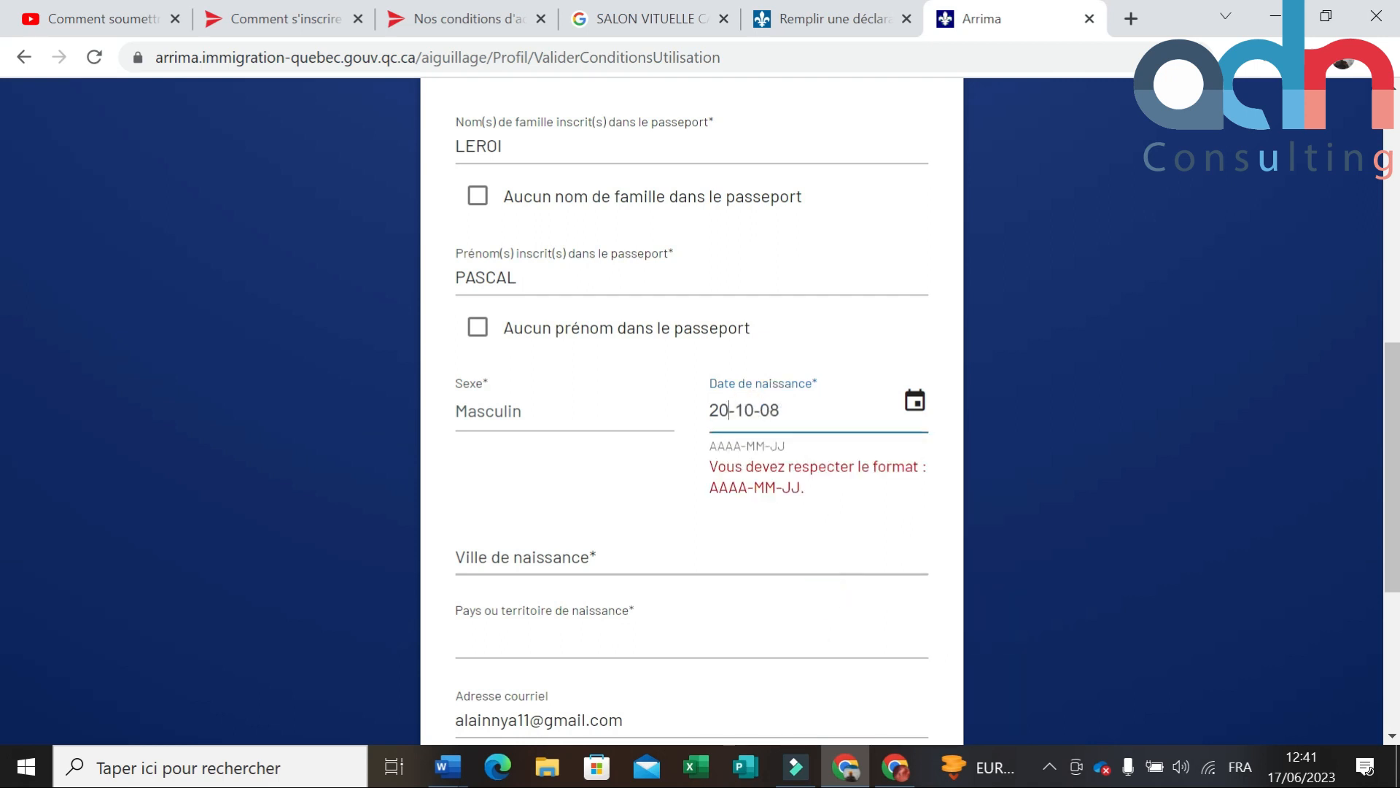
type("00")
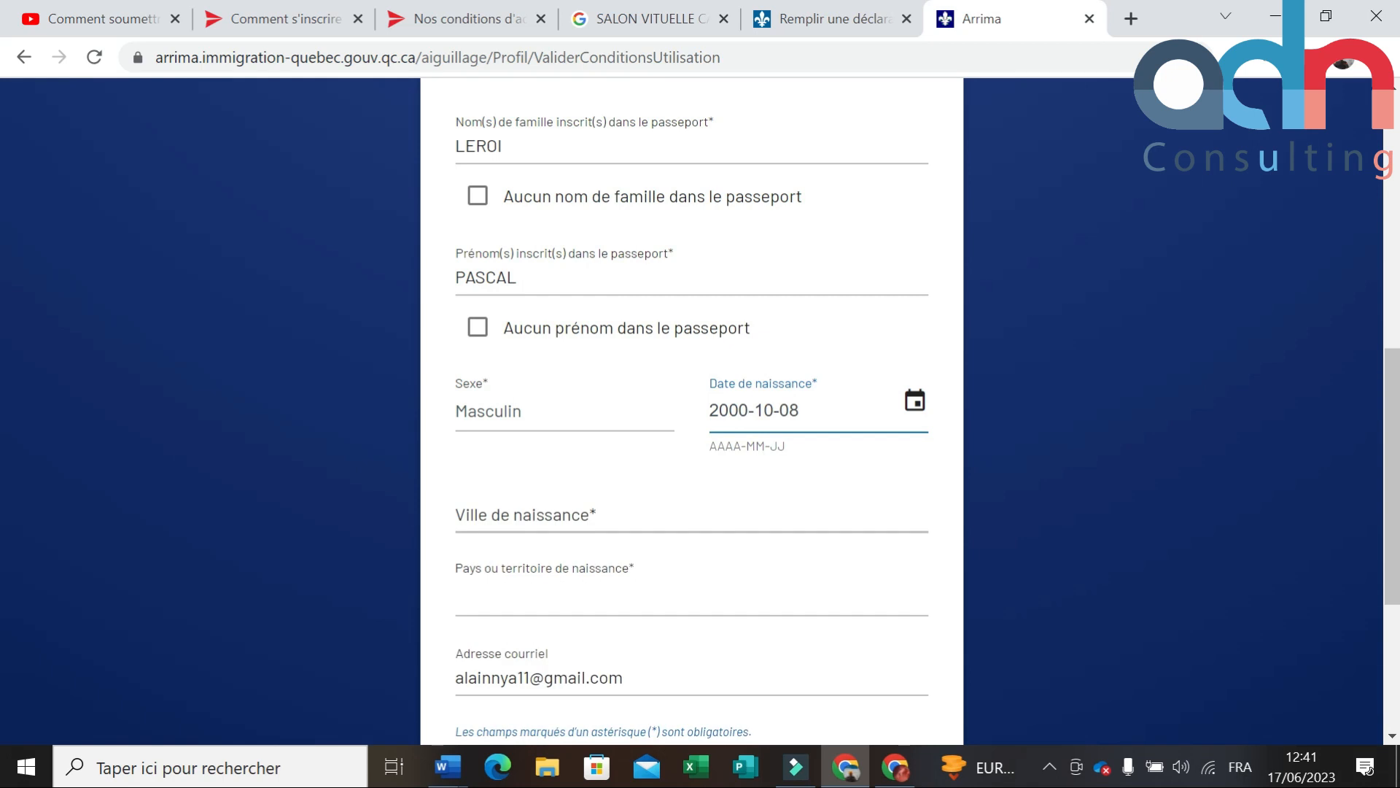
left_click(658, 466)
Step: Enter DOUALA as birth city, choose Cameroun as birth country, and click SUIVANT
scroll(658, 466, "down", 2)
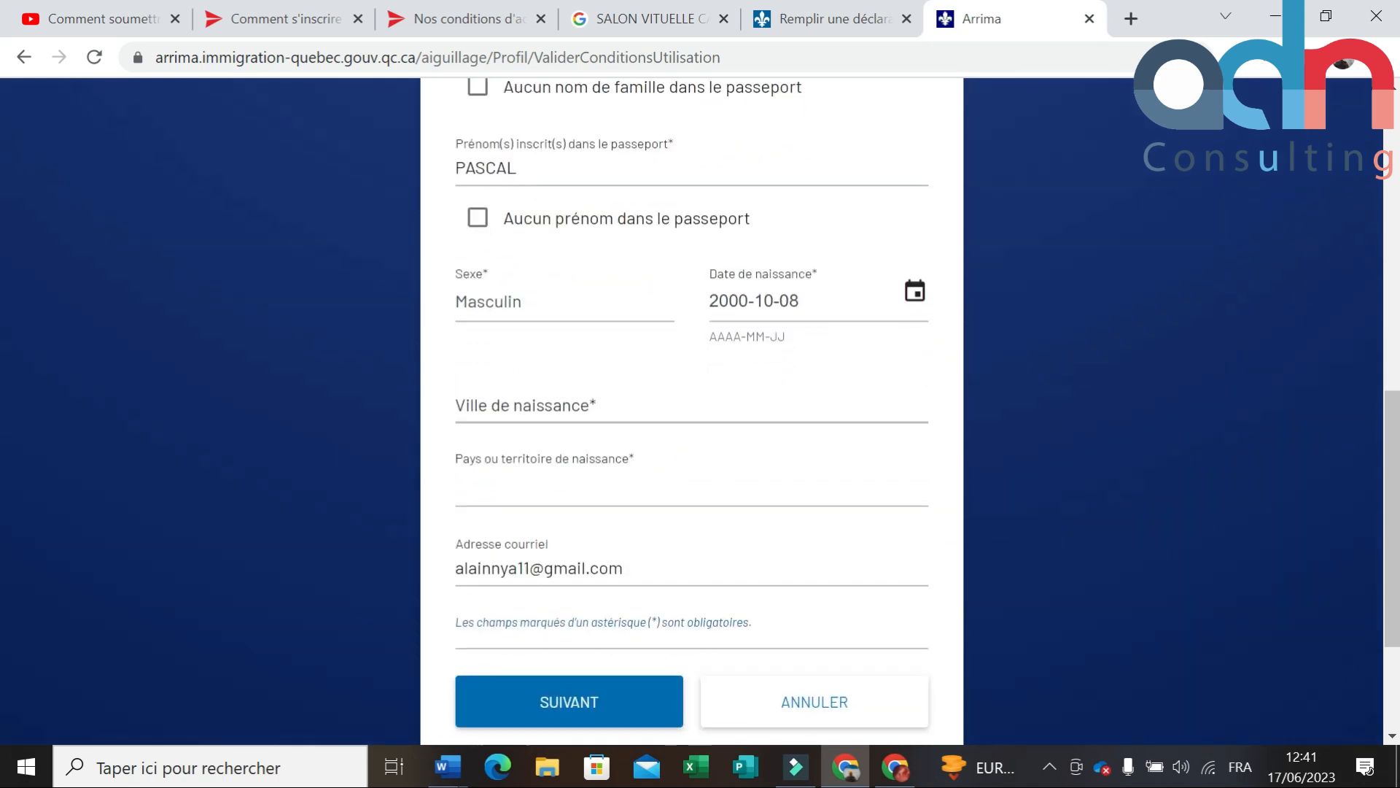
left_click(594, 400)
type("DOUALA")
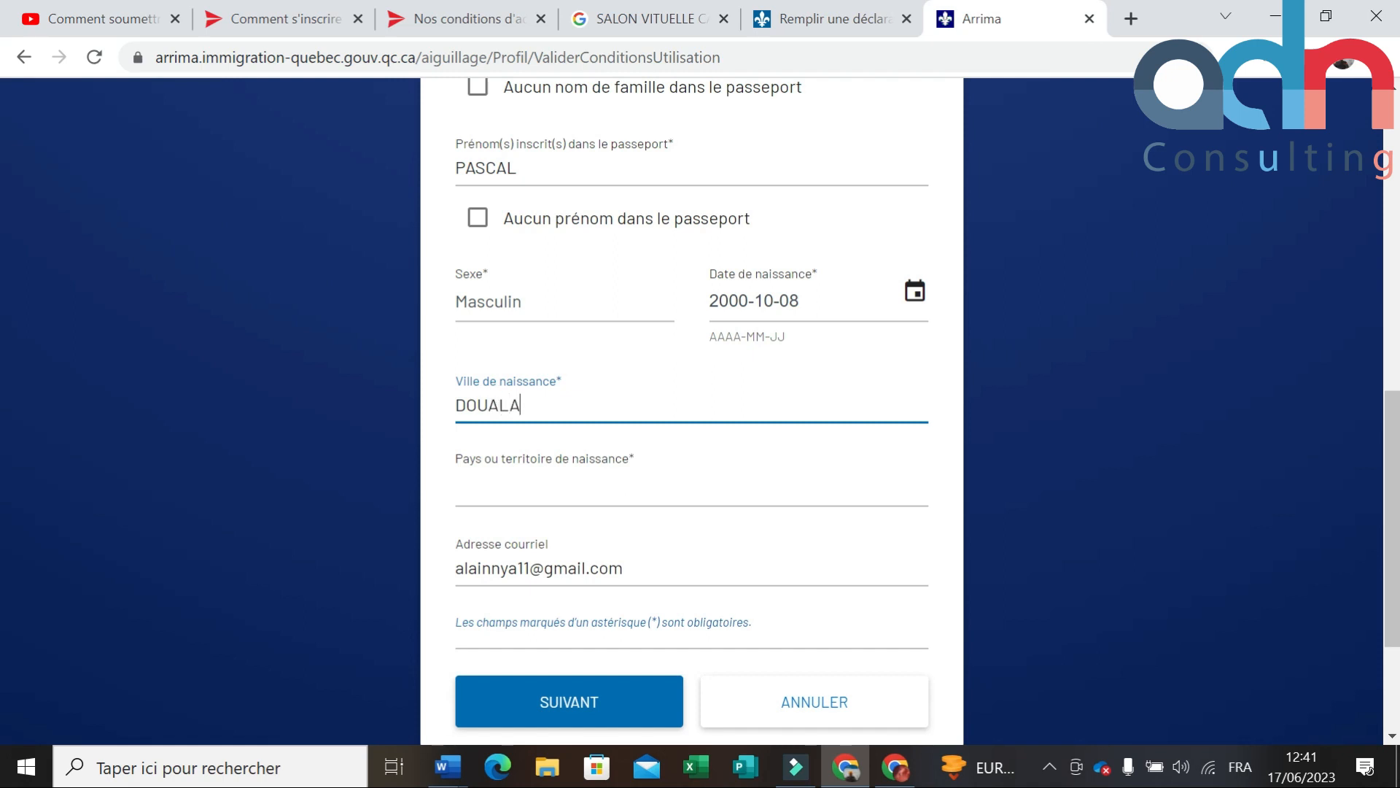
left_click(585, 490)
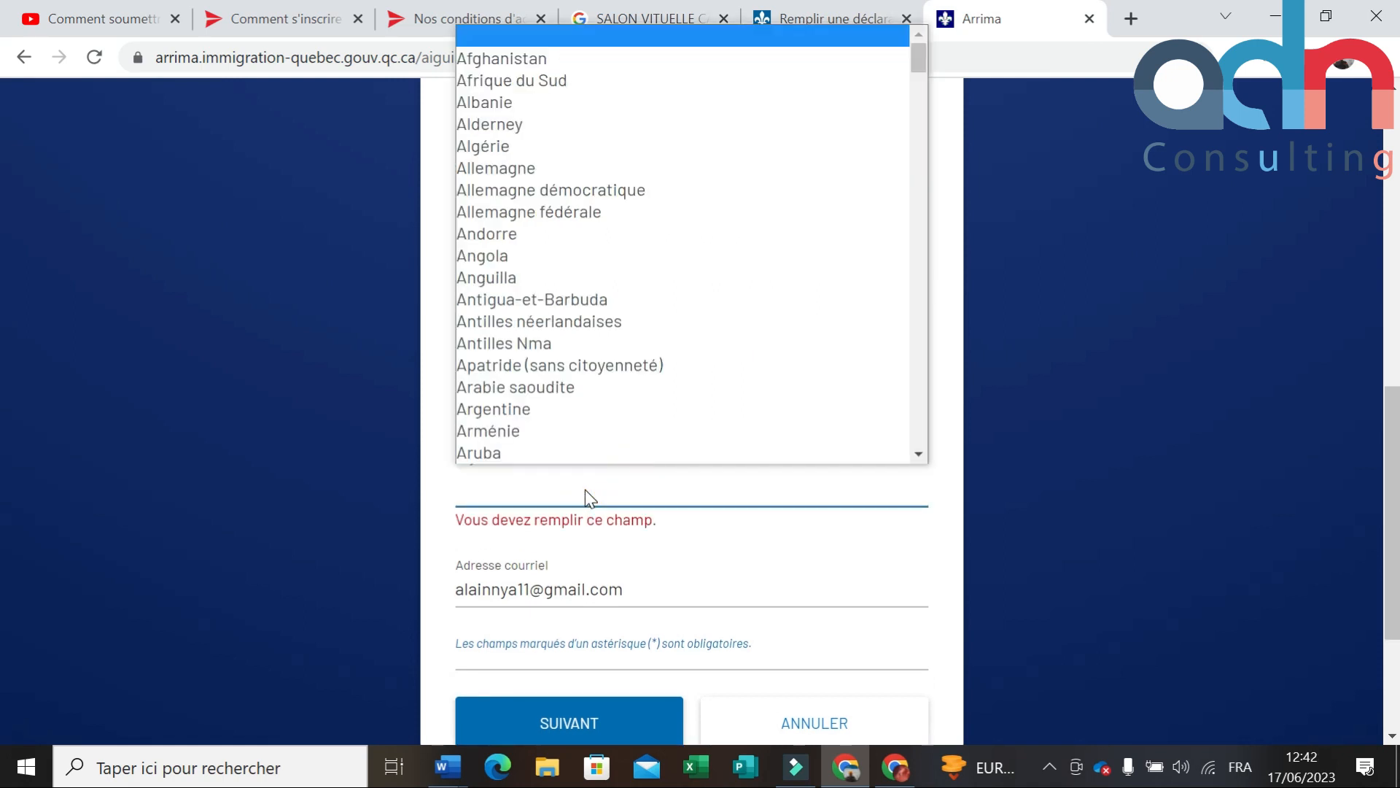
key("c")
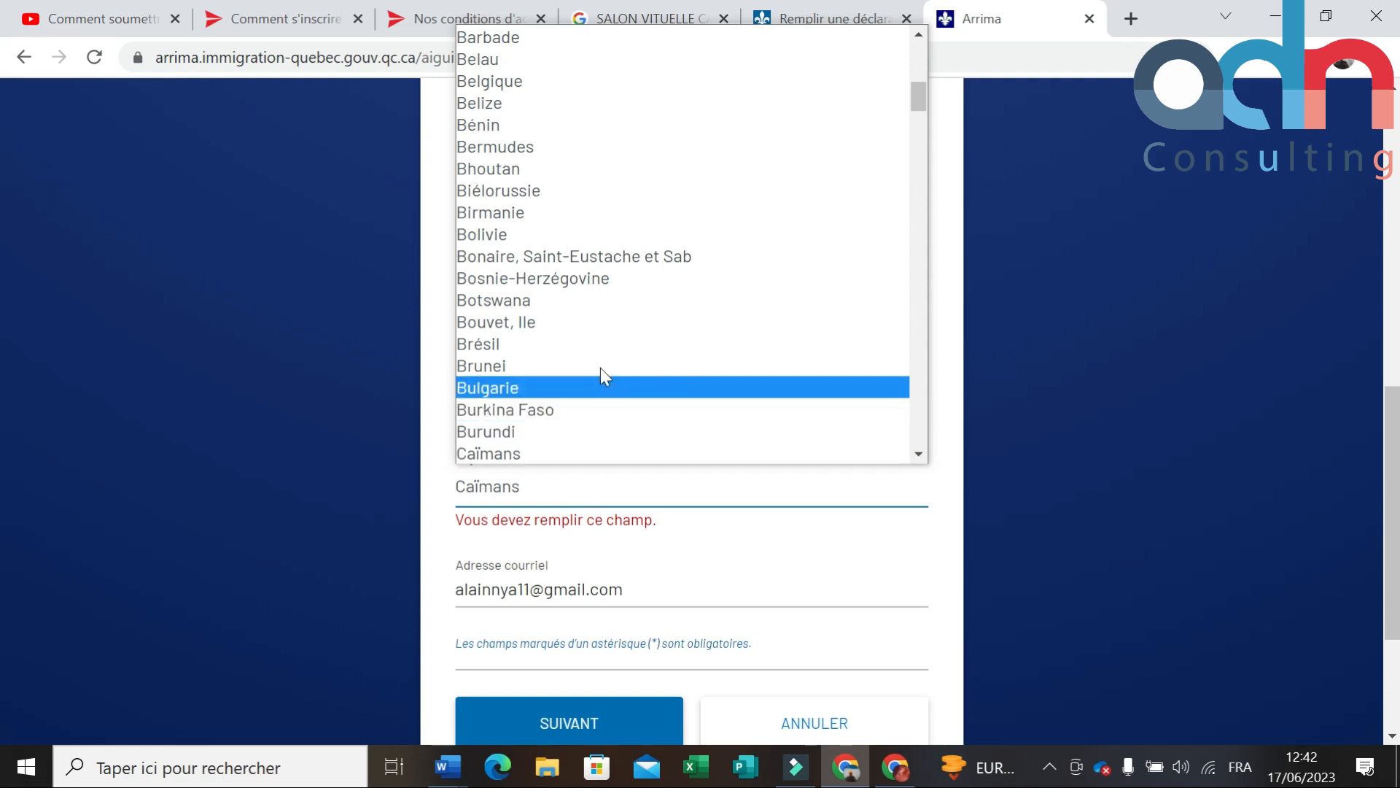
scroll(627, 343, "down", 3)
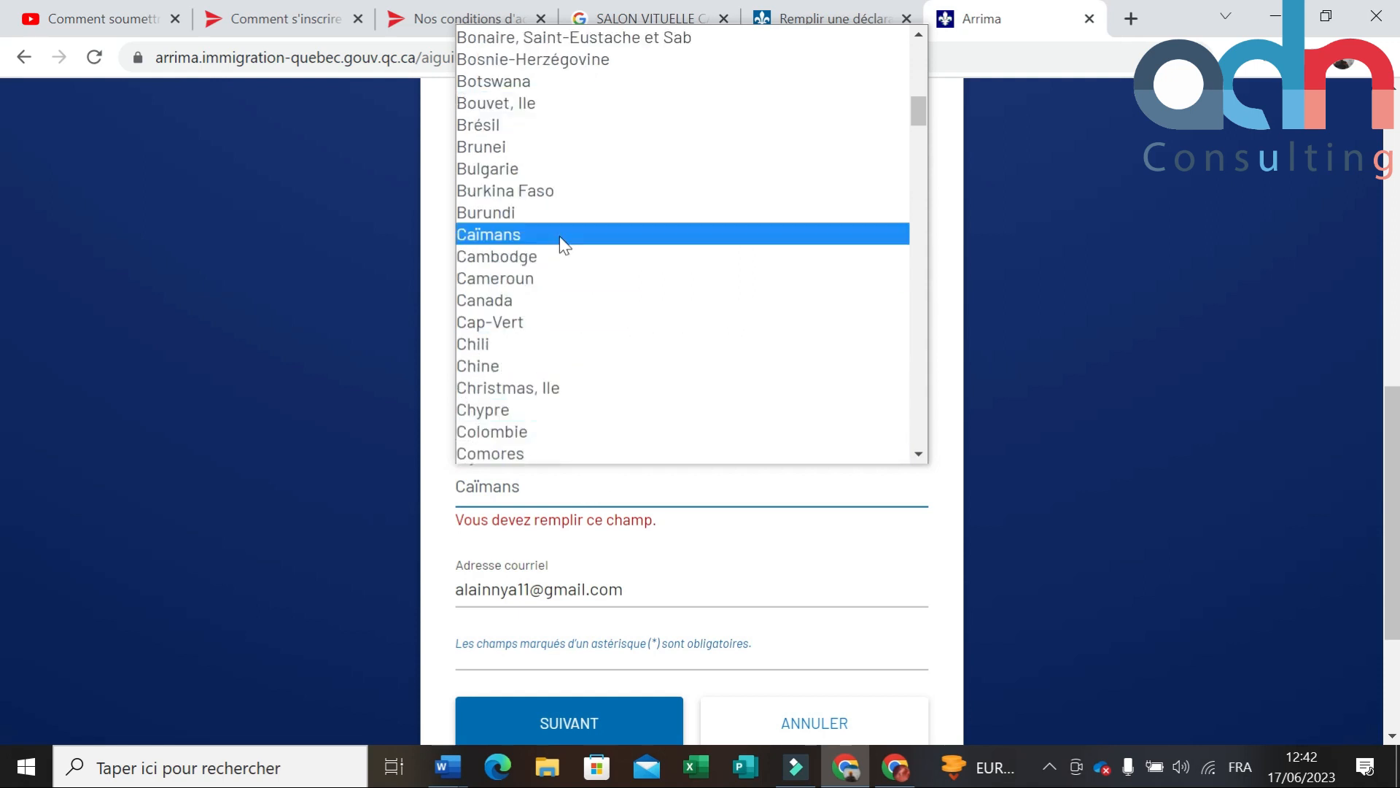
left_click(545, 276)
scroll(593, 475, "down", 3)
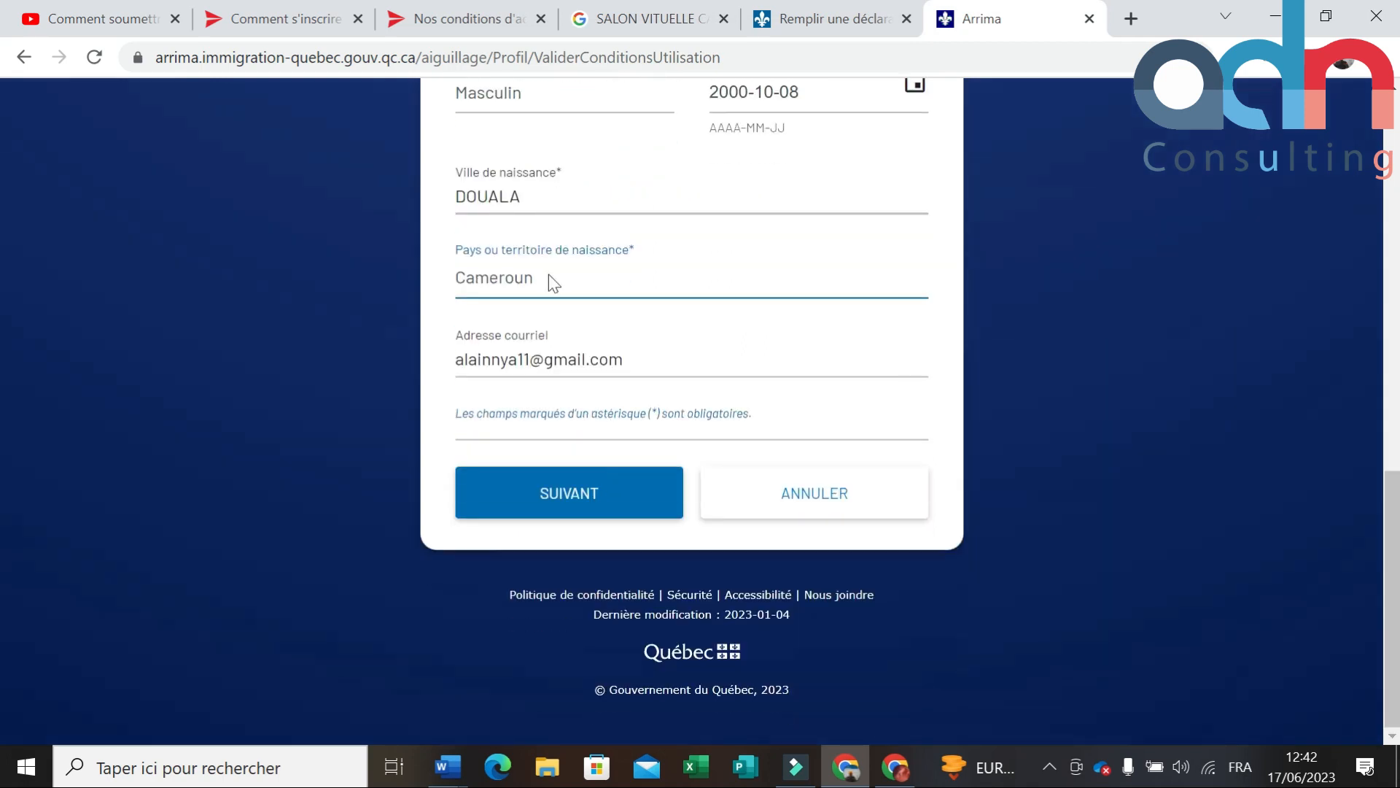
left_click(606, 426)
Step: Enter the street address and choose Cameroun as the address country
left_click(587, 512)
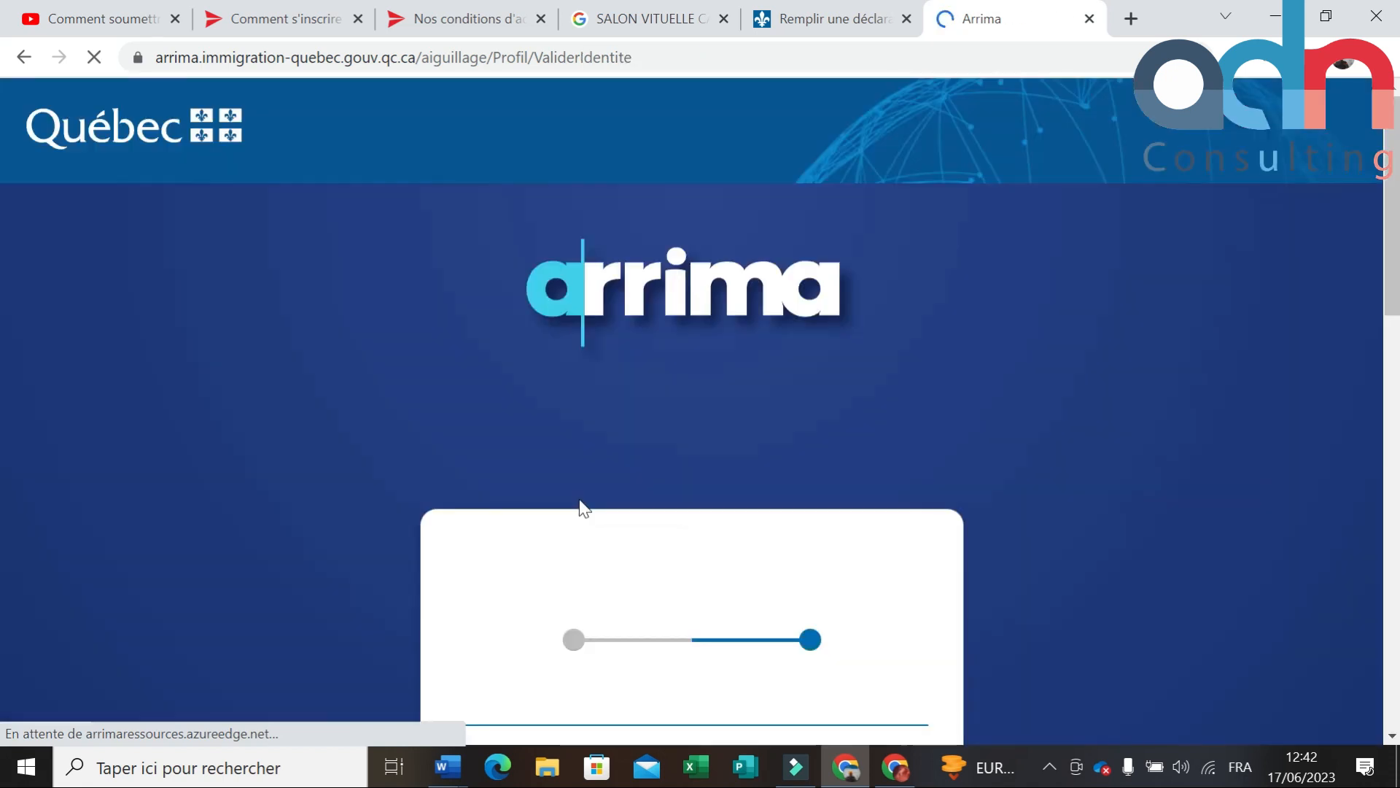
scroll(583, 409, "down", 6)
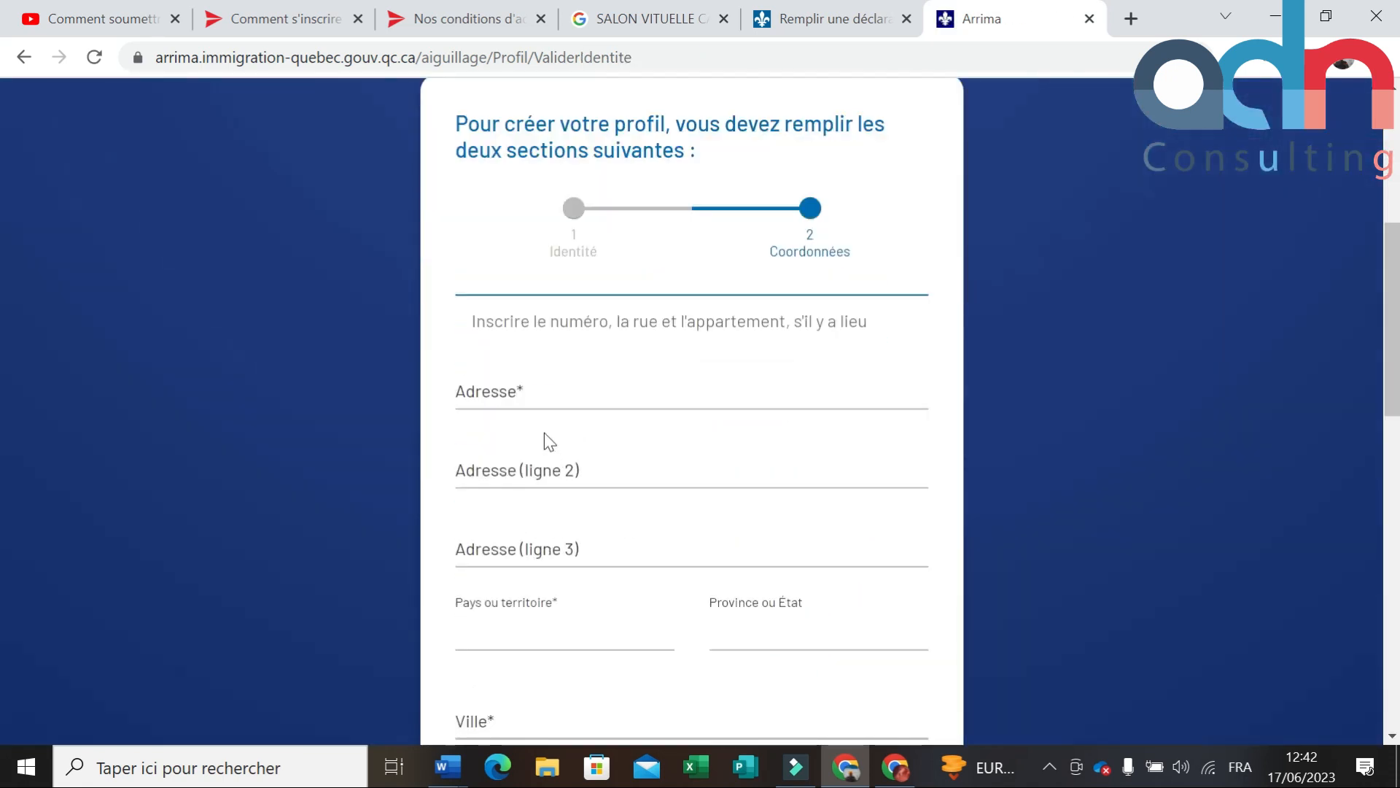
scroll(544, 432, "down", 2)
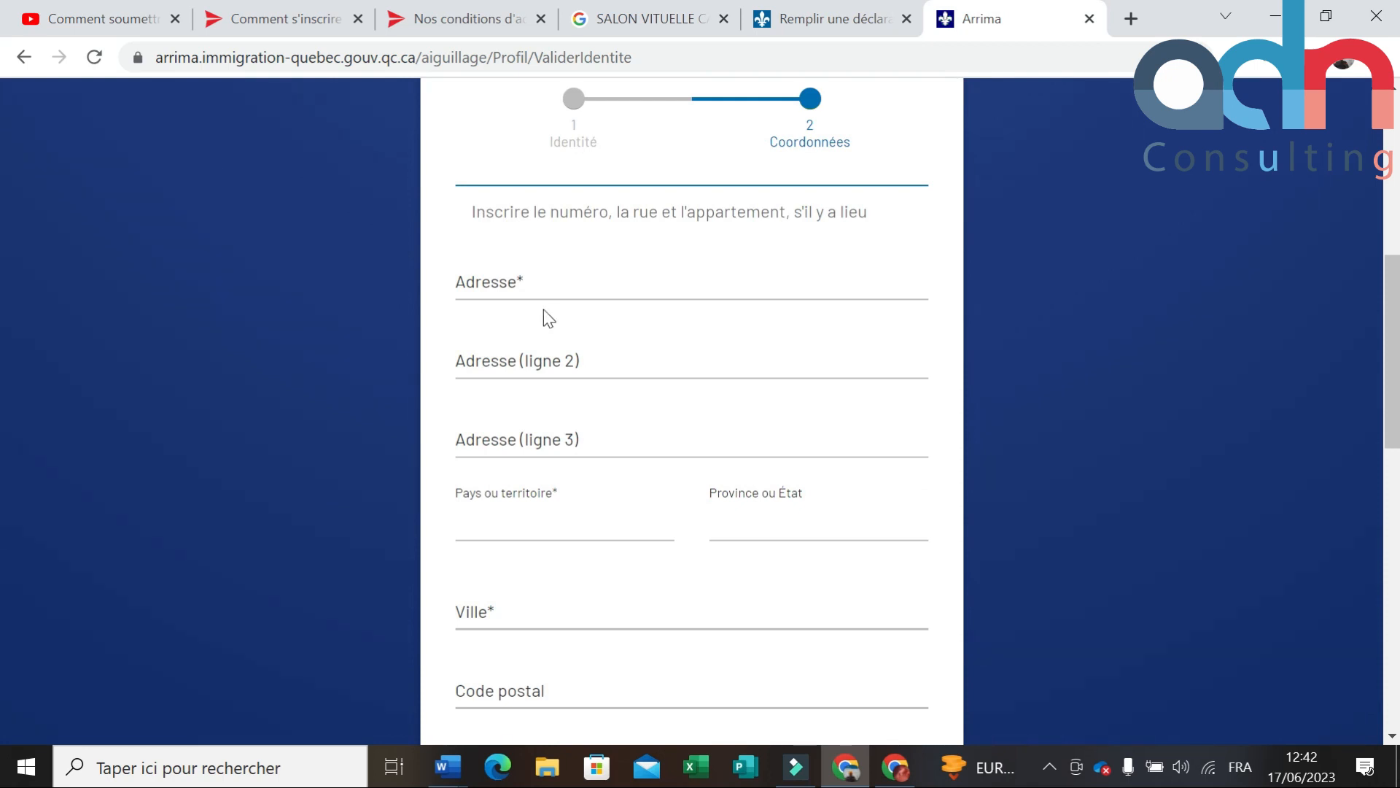
left_click(547, 281)
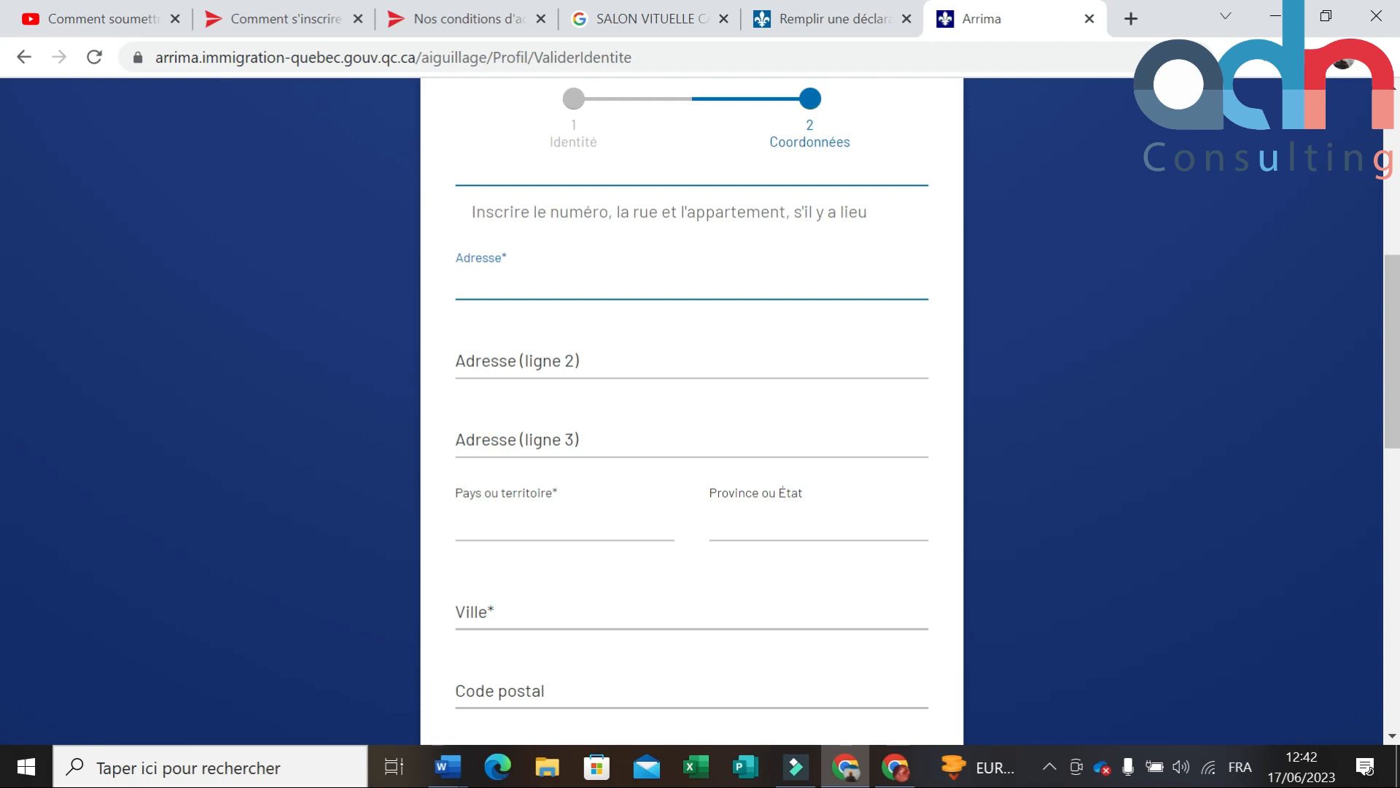
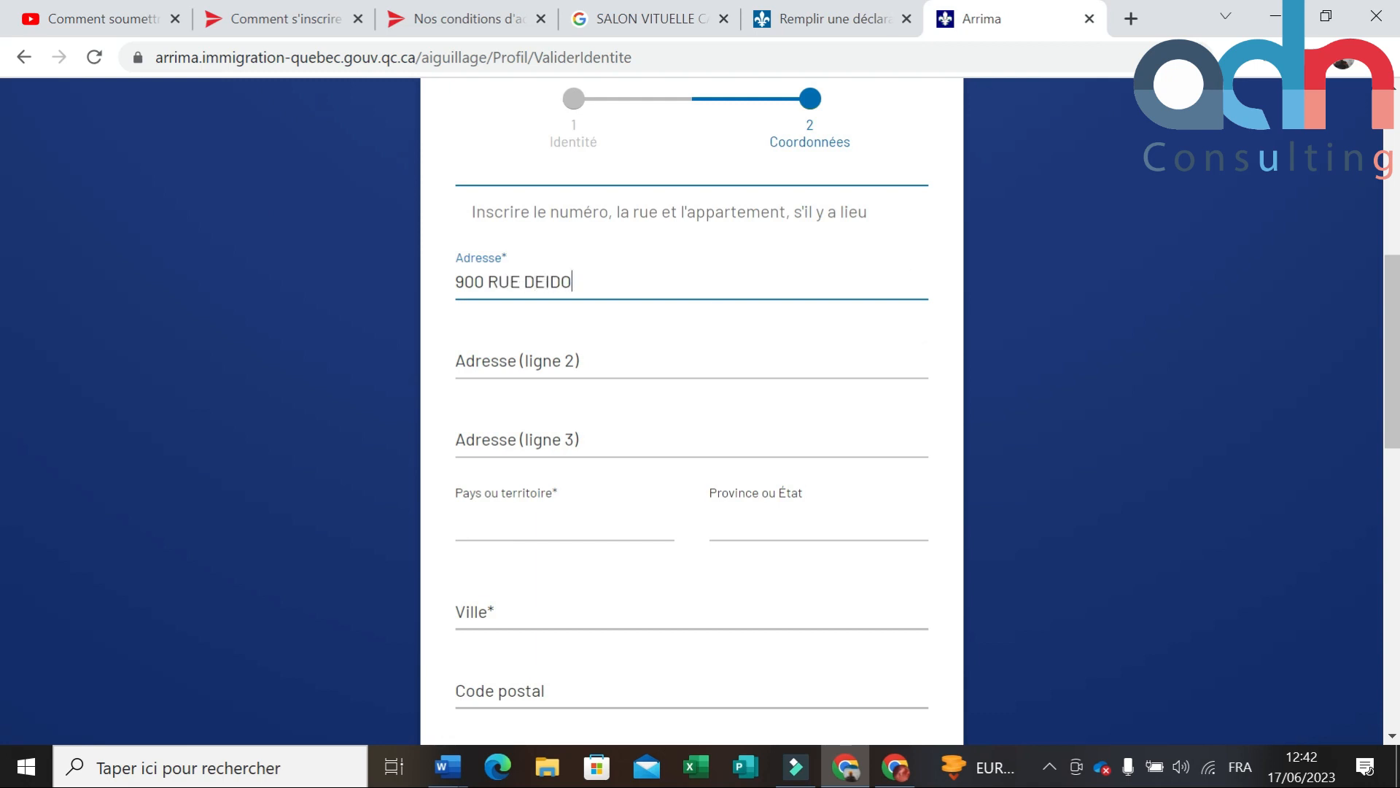
scroll(593, 387, "down", 1)
left_click(574, 418)
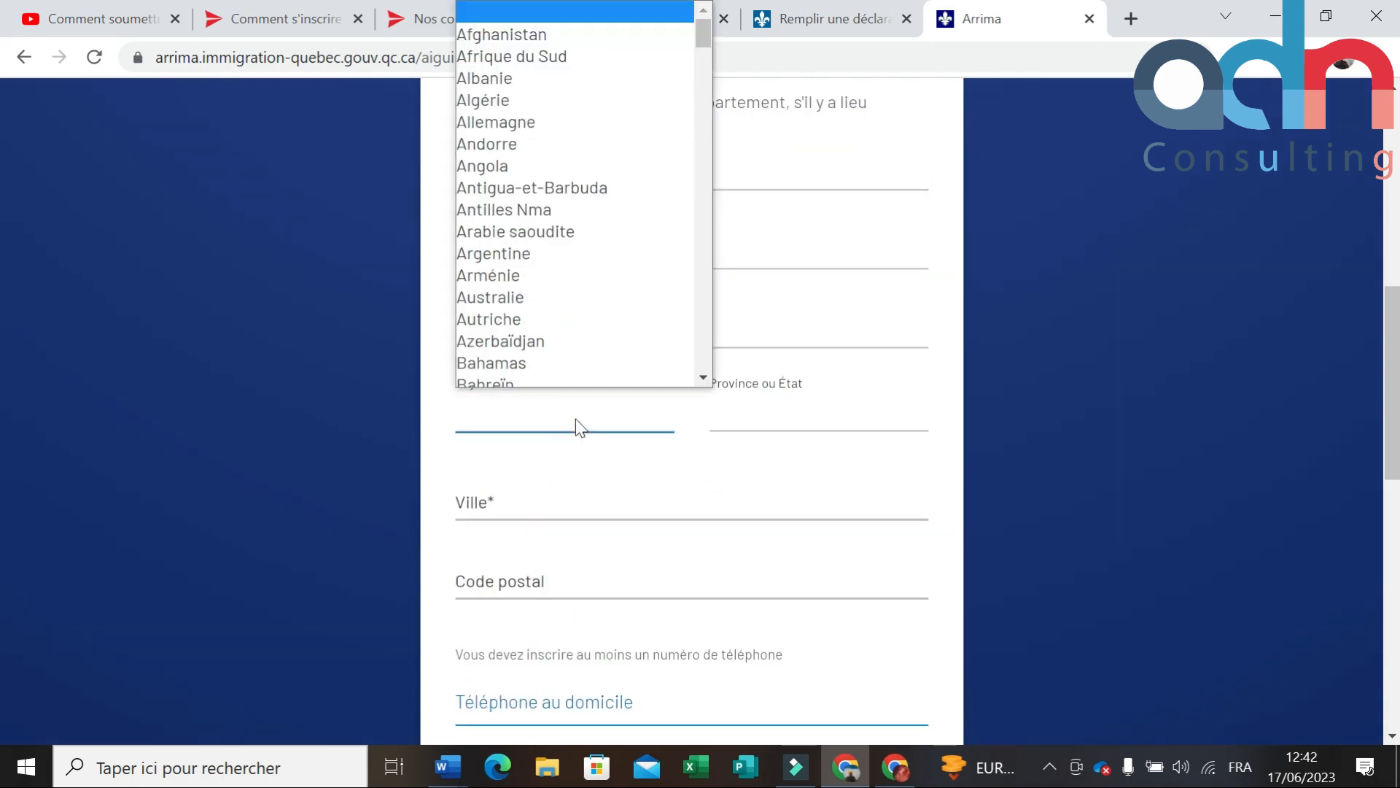
key("c")
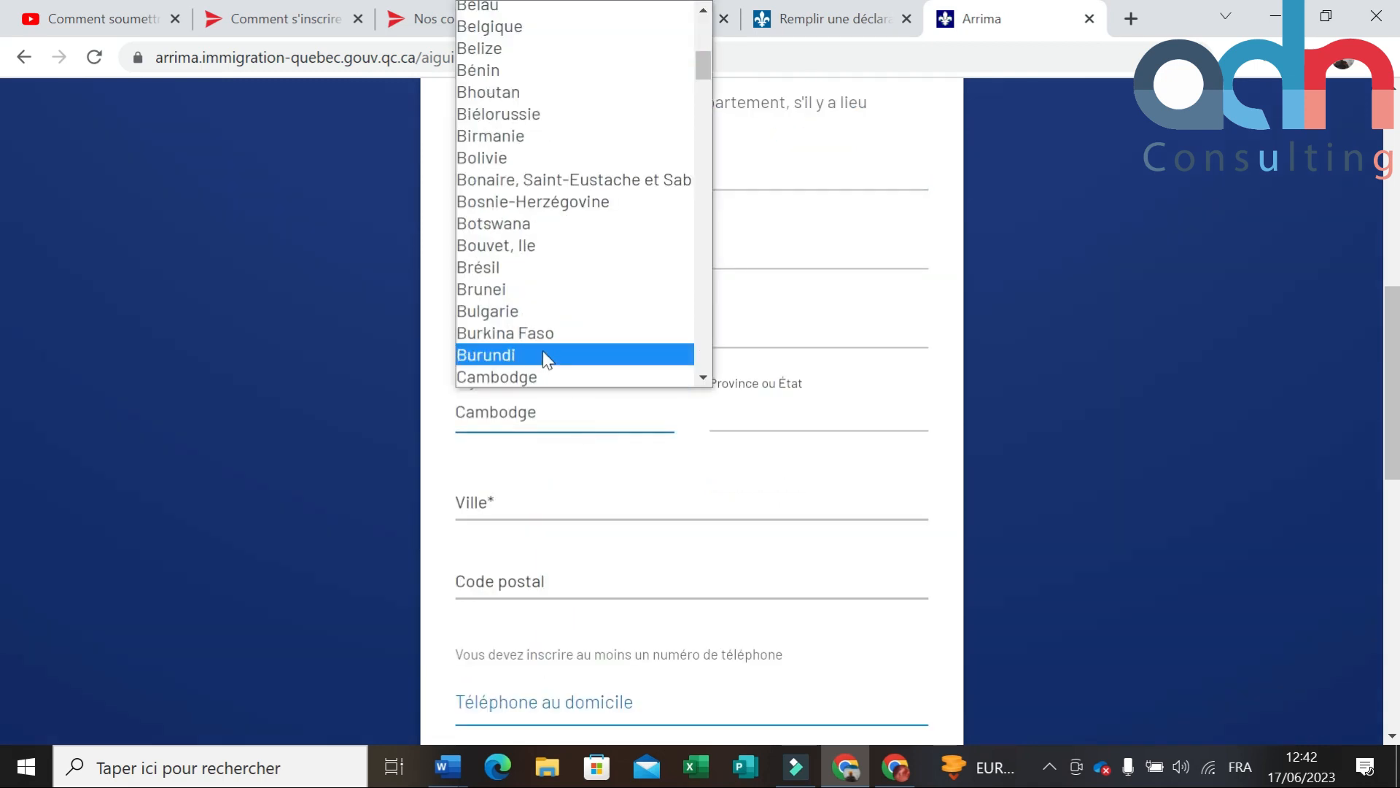
scroll(555, 329, "down", 6)
scroll(547, 138, "up", 3)
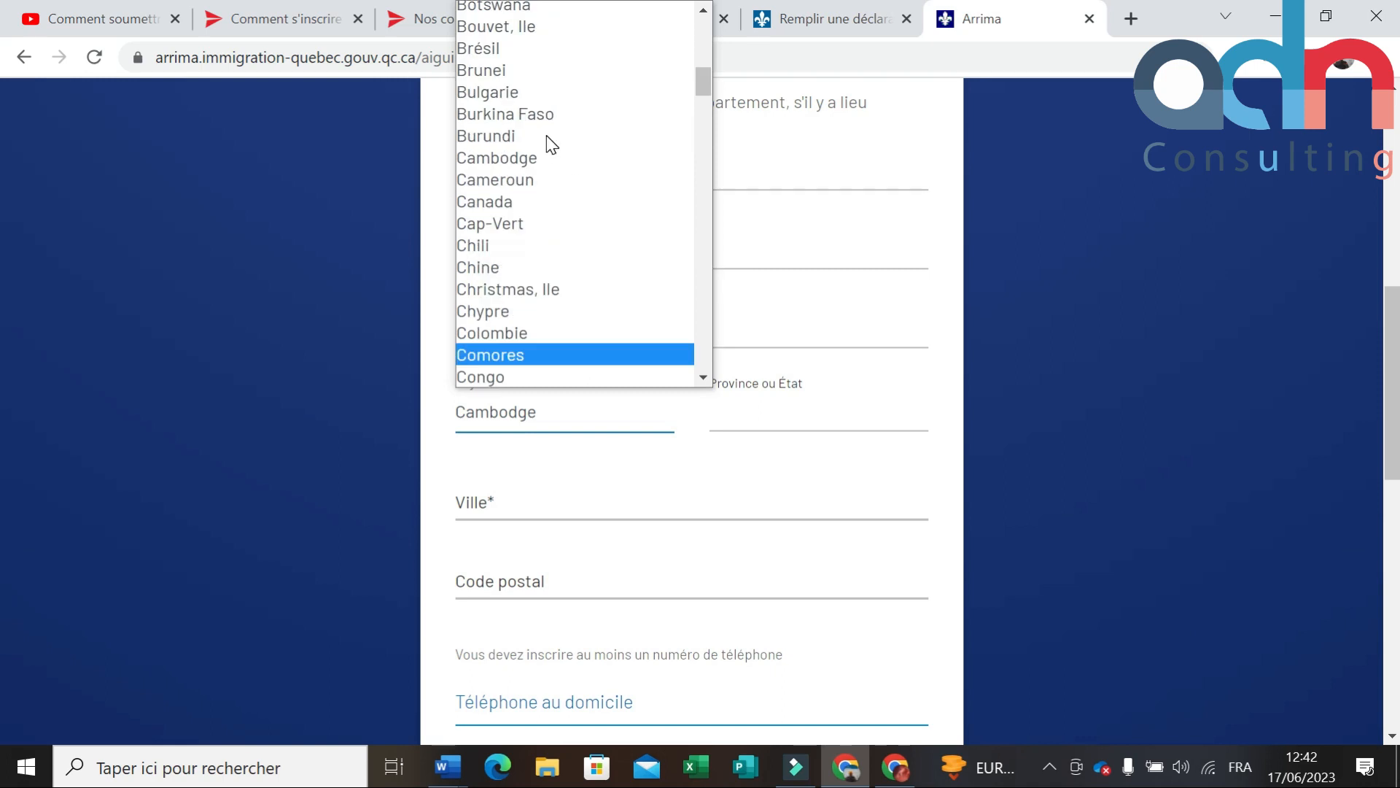
left_click(546, 179)
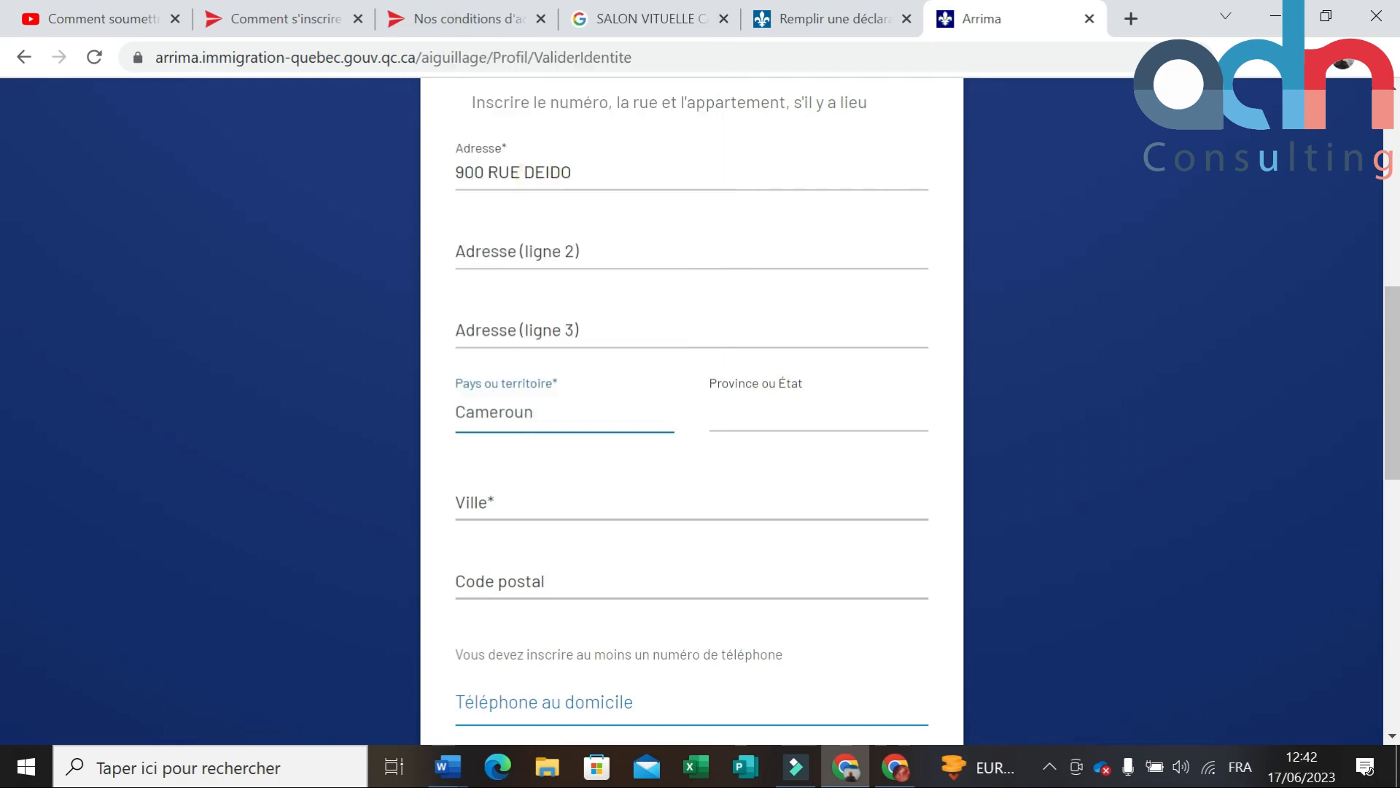
Step: Fill in the city of residence and the postal code
left_click(562, 511)
type("D")
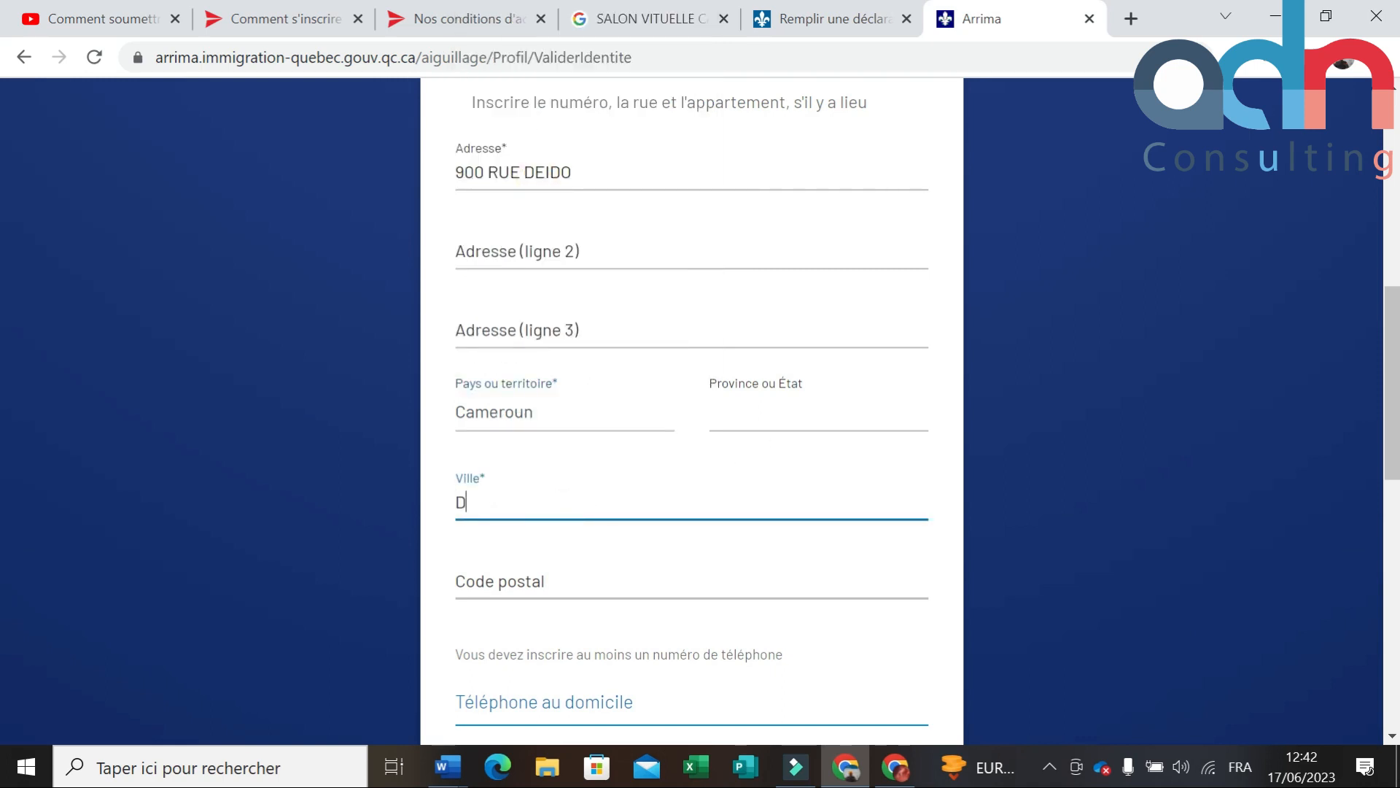
type("OUALA")
scroll(594, 529, "down", 1)
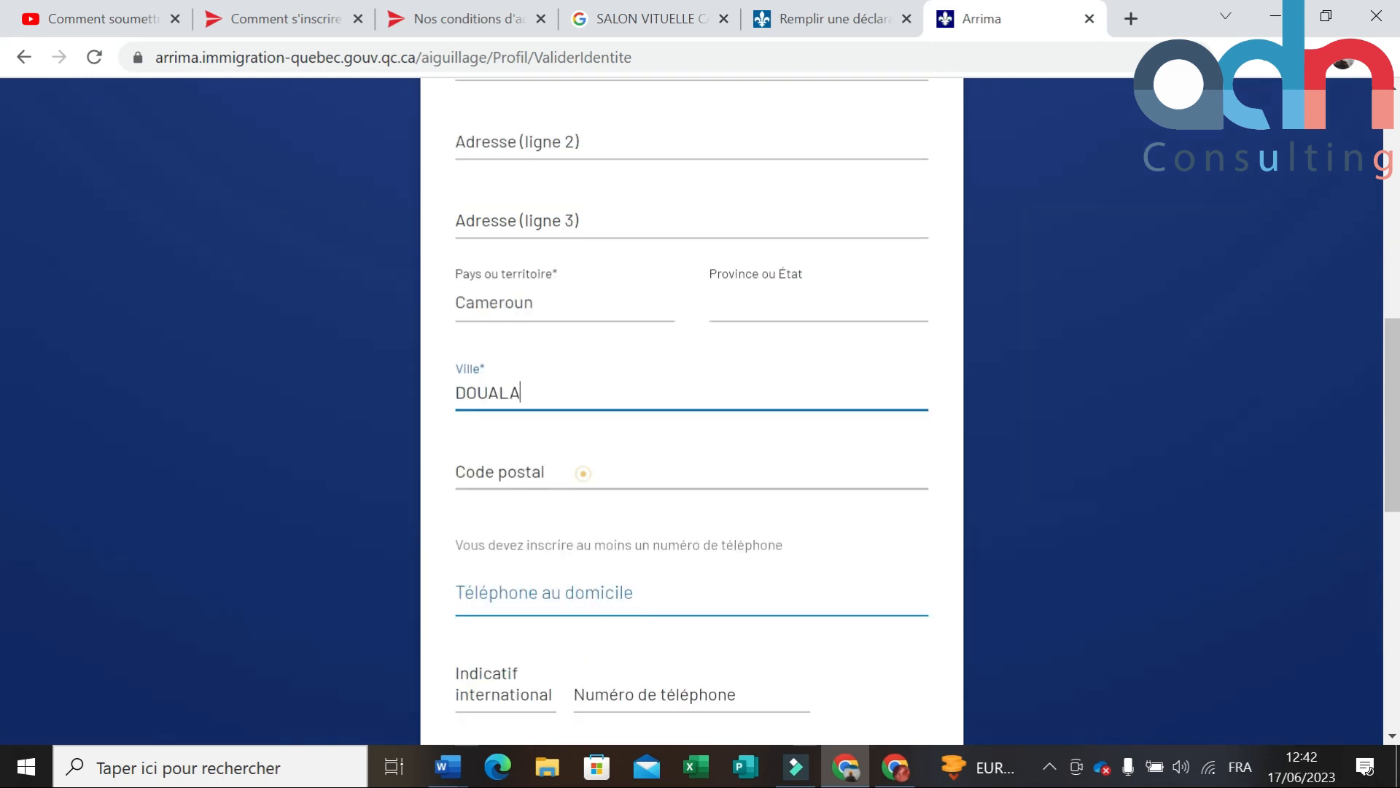
left_click(582, 474)
type("900")
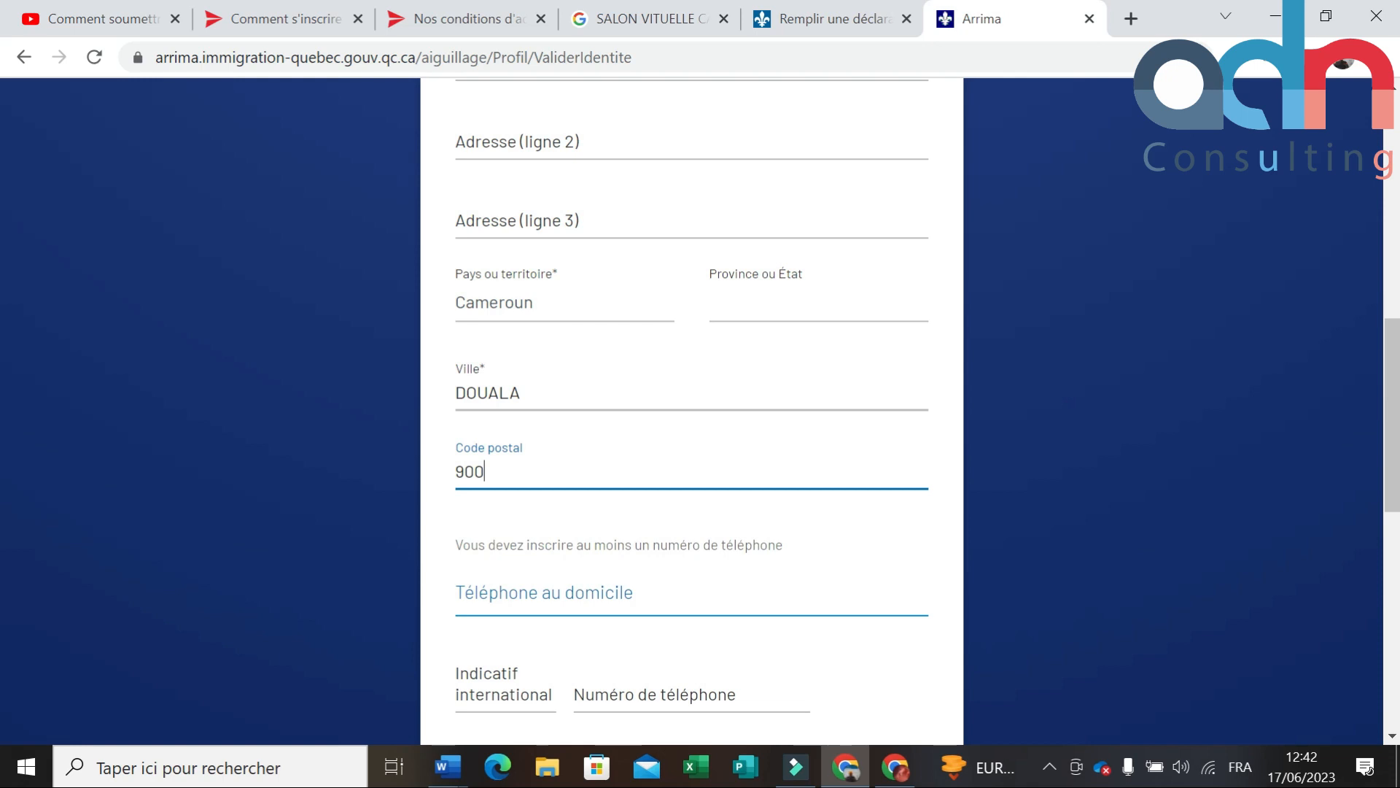
scroll(775, 566, "down", 2)
left_click(655, 381)
left_click(598, 378)
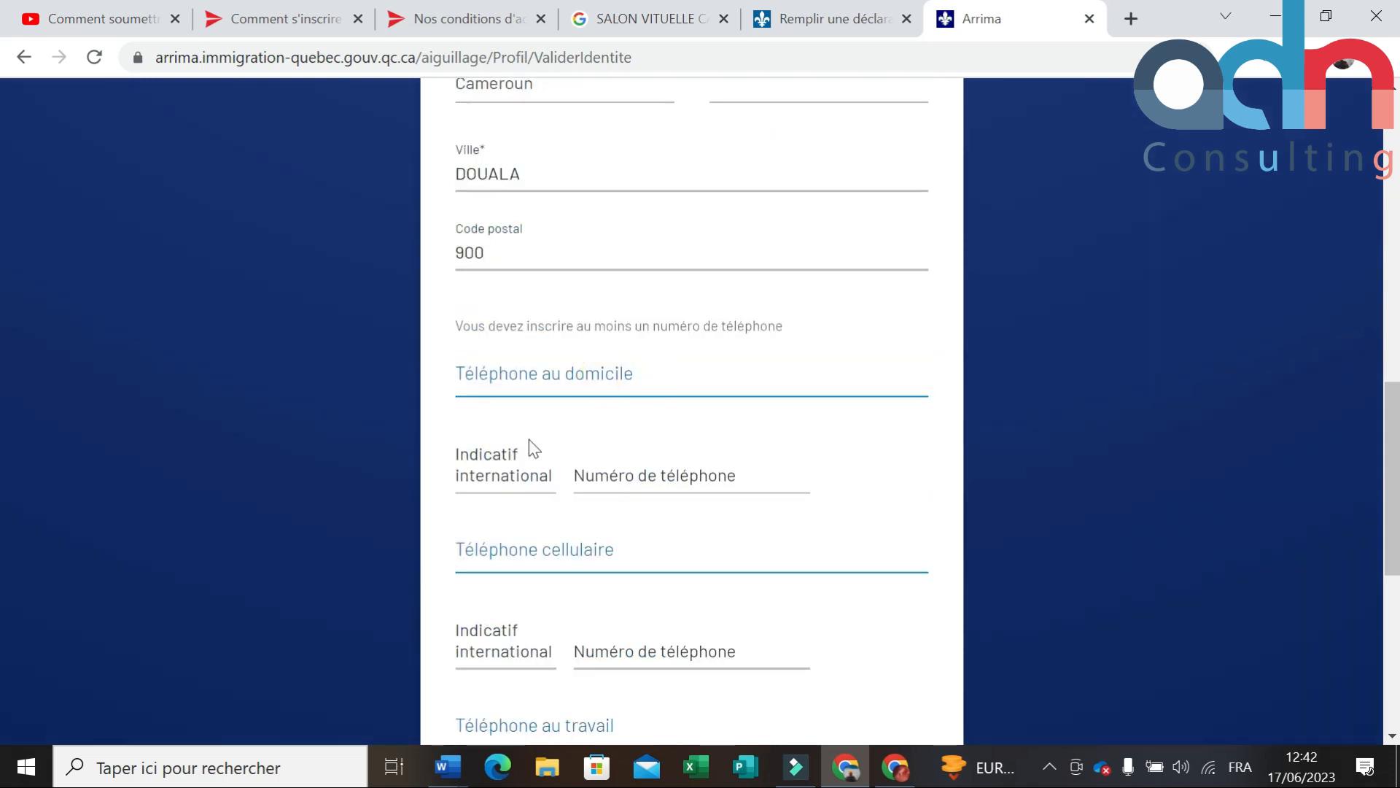
Step: Add the +237 home phone number and create the profile with CRÉER MON PROFIL
left_click(509, 543)
left_click(531, 463)
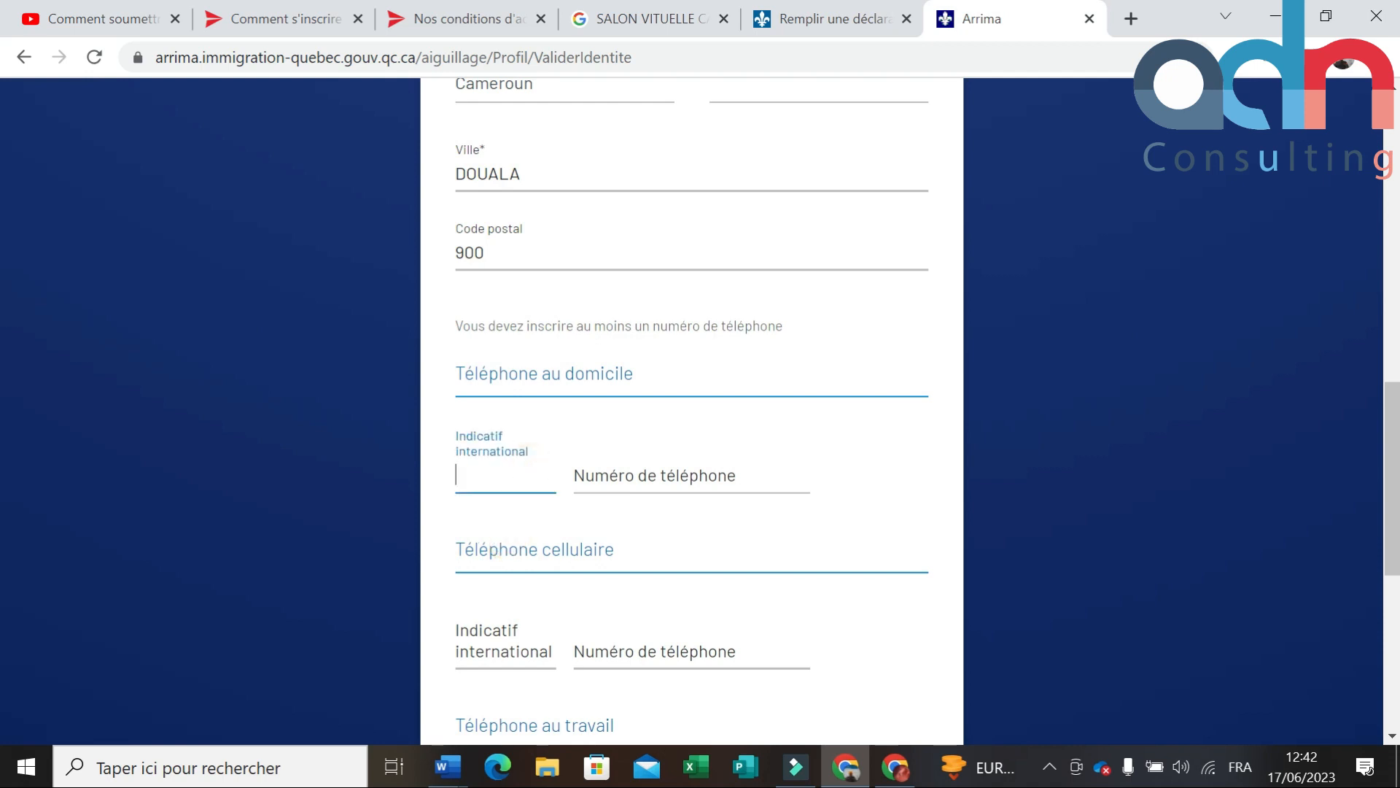
type("237")
left_click(662, 481)
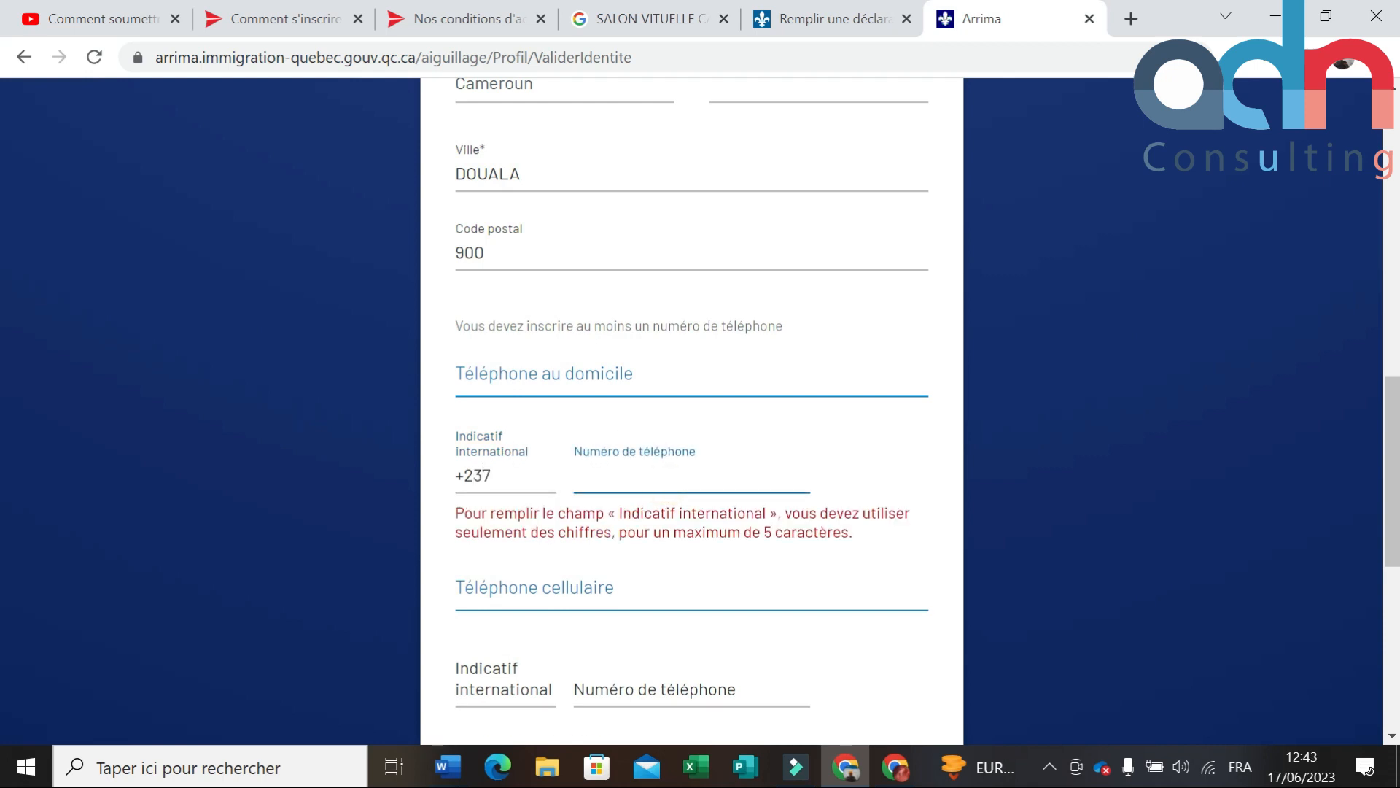
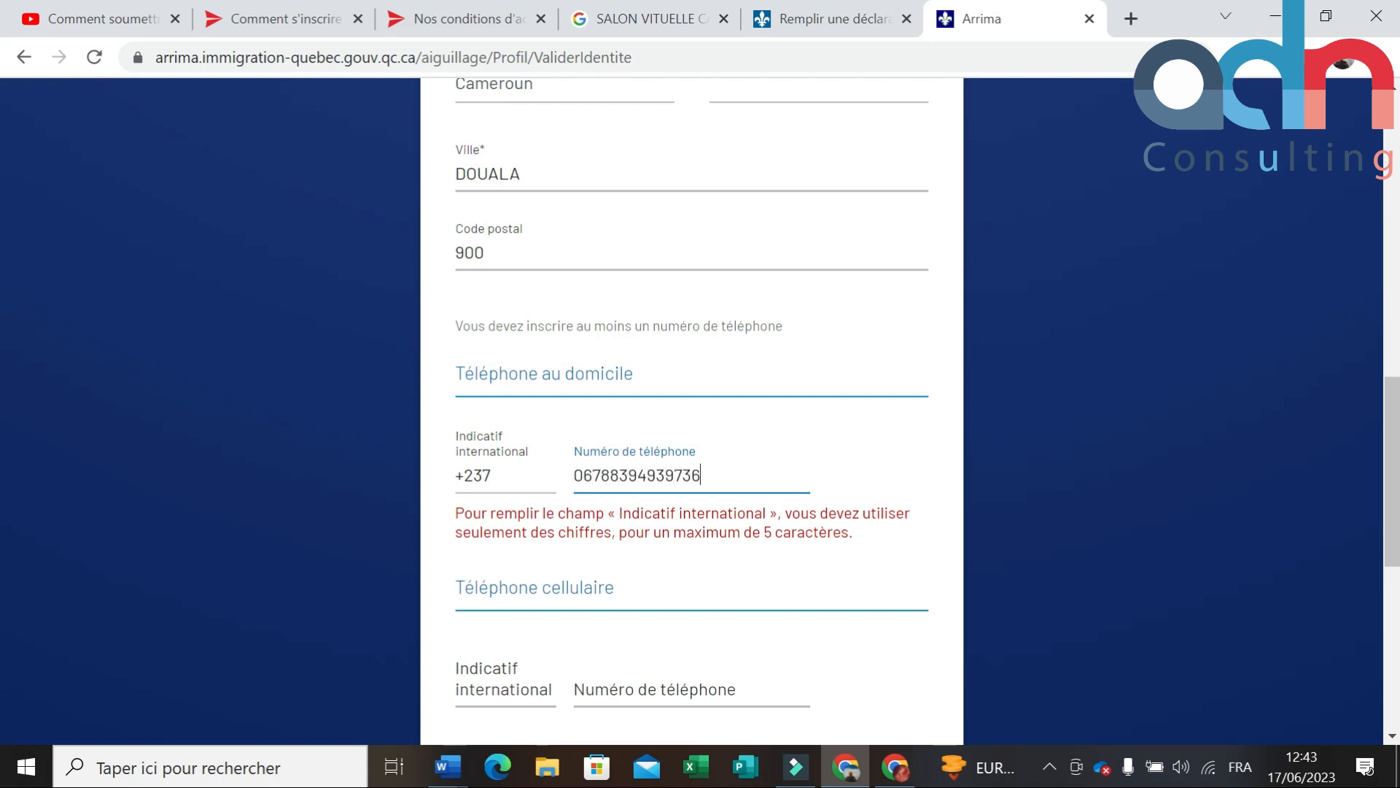
left_click(693, 560)
scroll(685, 517, "down", 3)
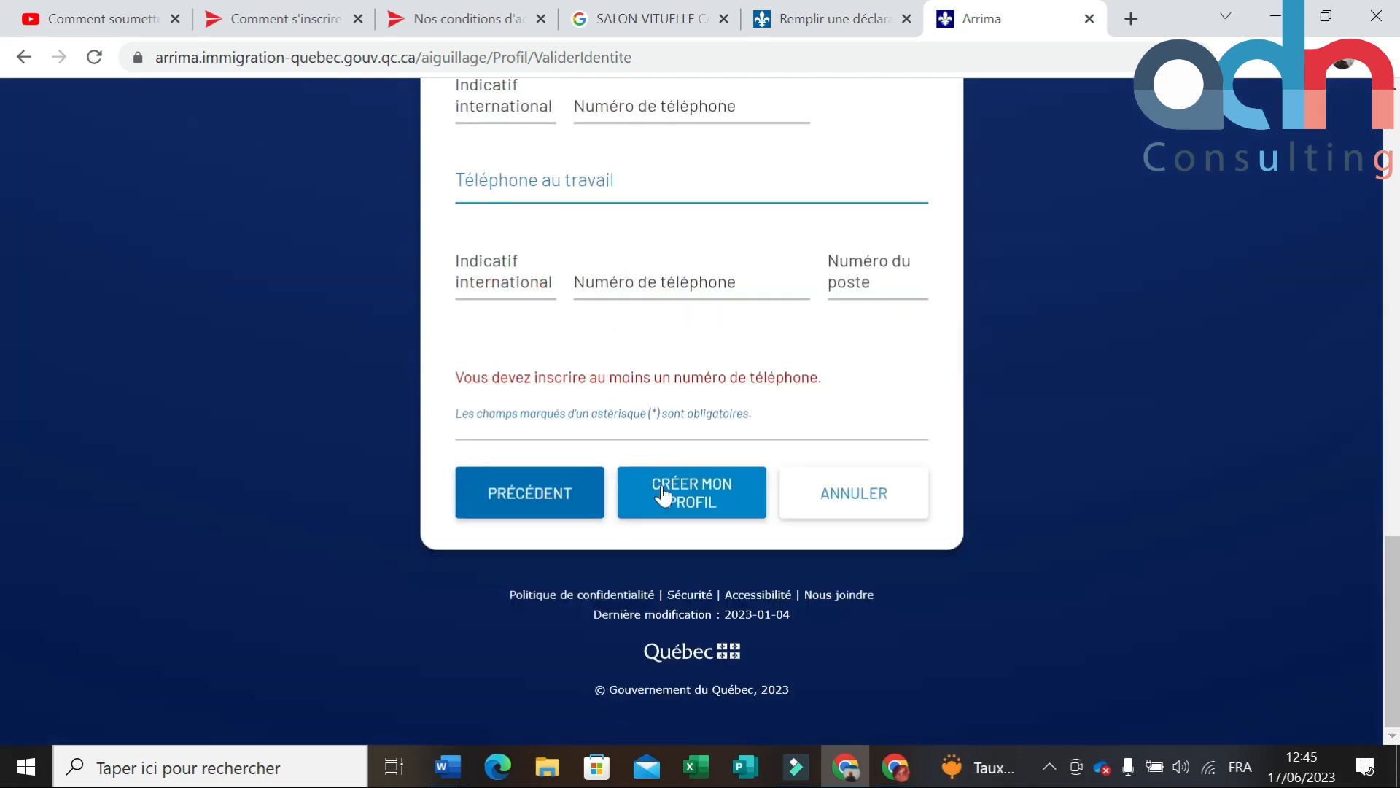
left_click(716, 485)
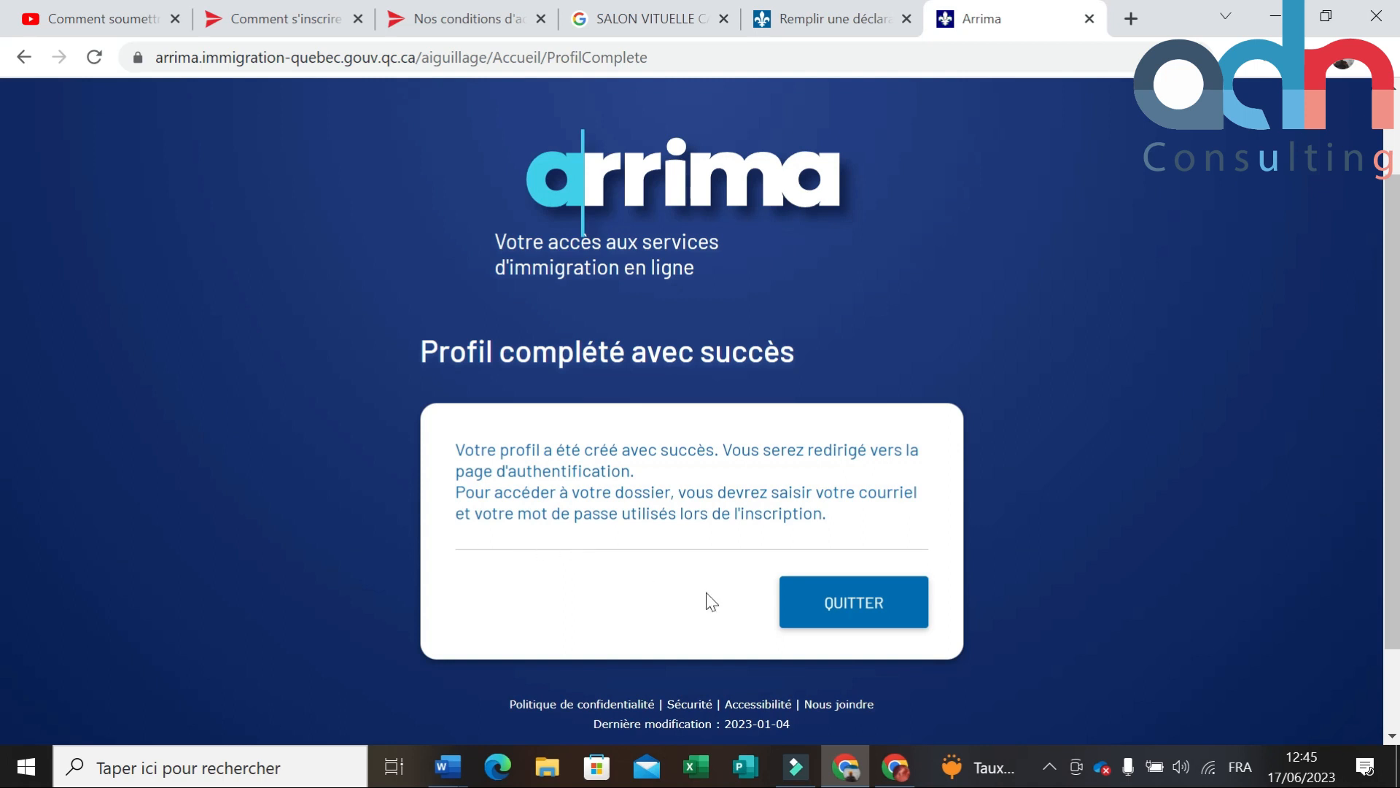
Step: Leave the profile confirmation page and sign in with the saved credentials
left_click(822, 609)
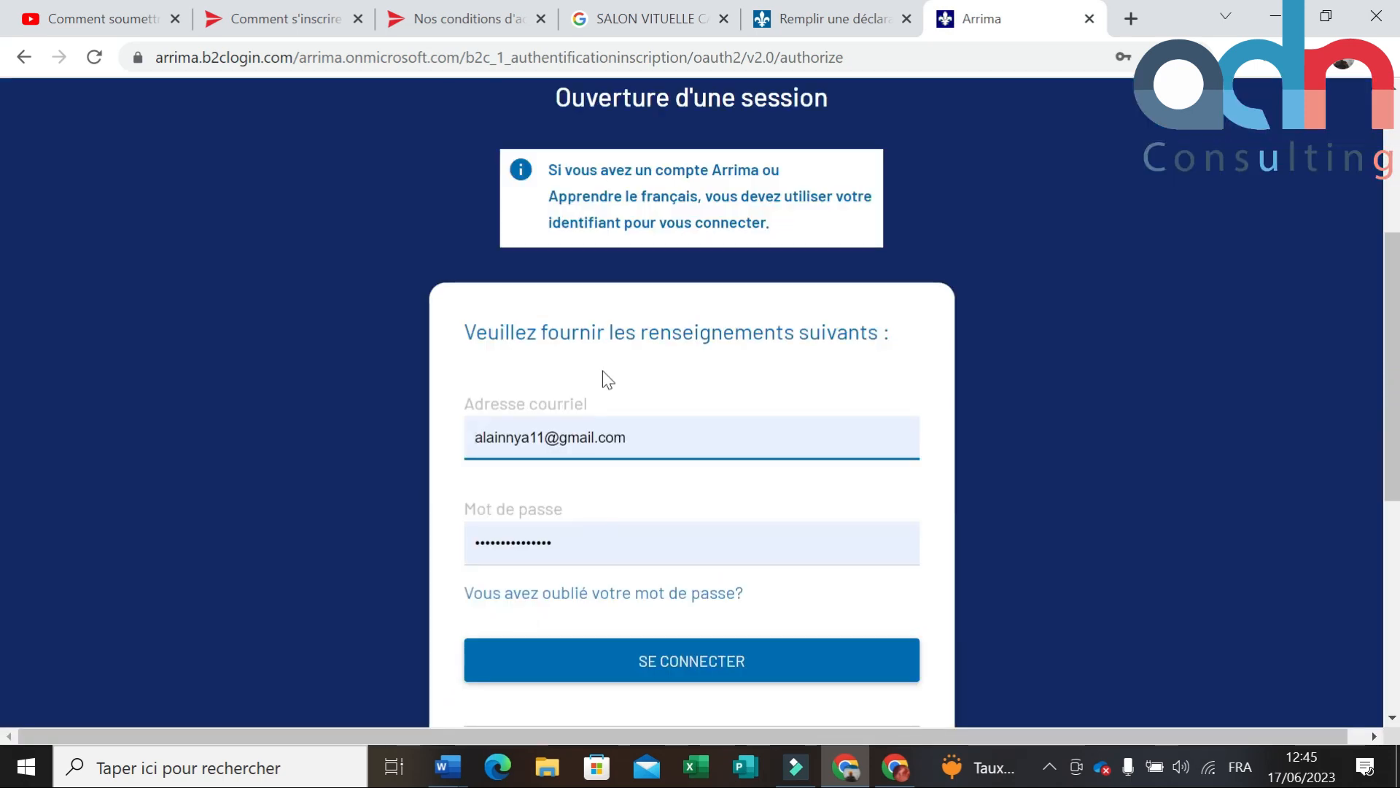
left_click(650, 665)
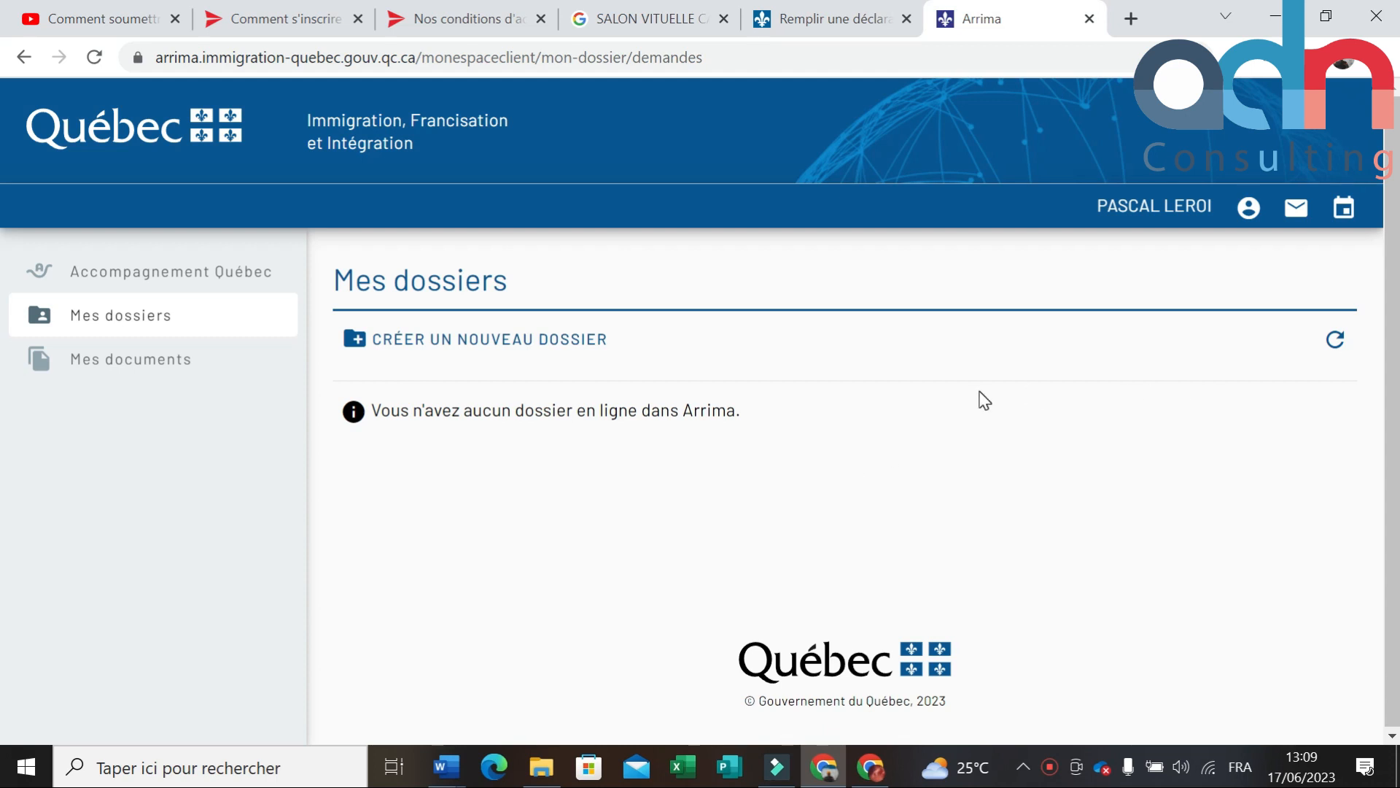
Step: Create a new dossier with Déclaration d'intérêt as the dossier type
left_click_drag(1207, 207, 1096, 207)
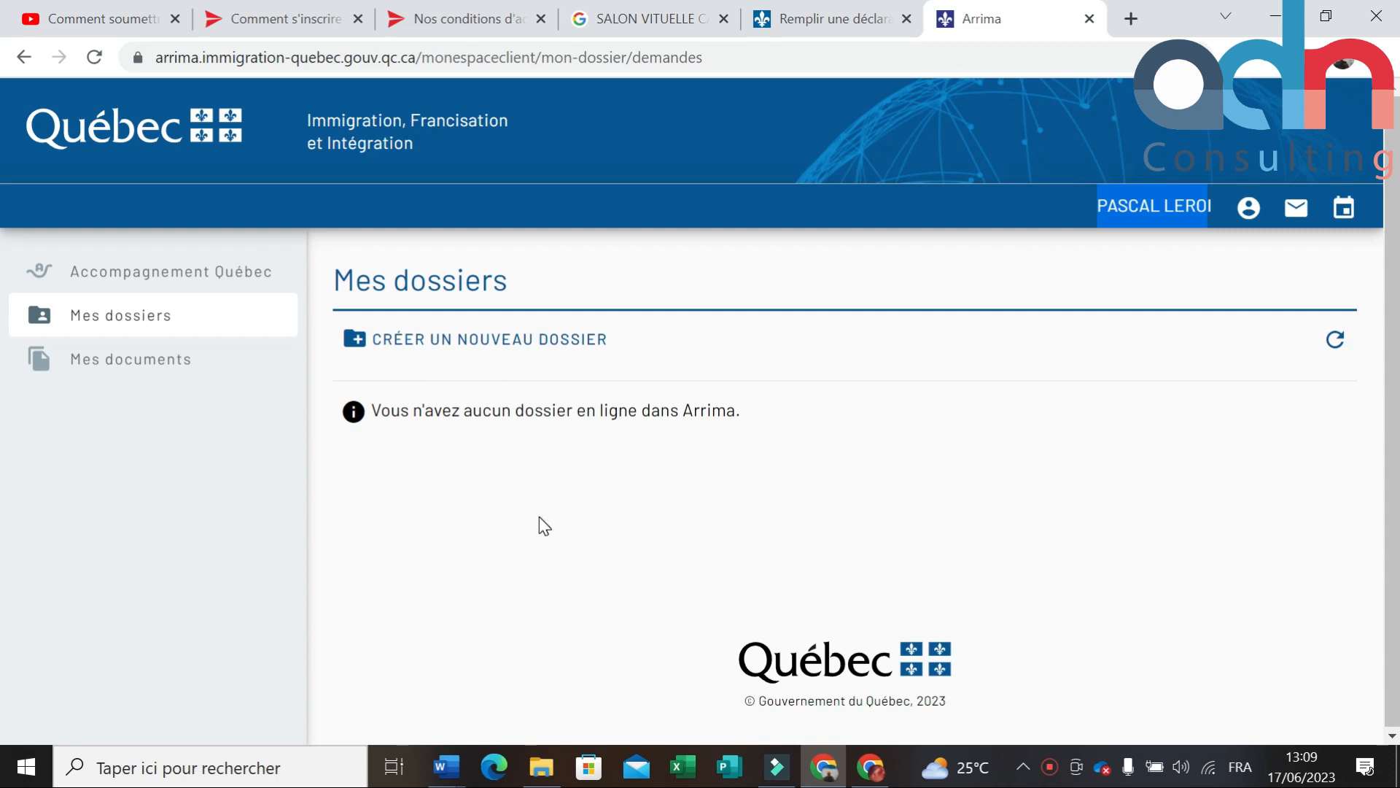
left_click(457, 342)
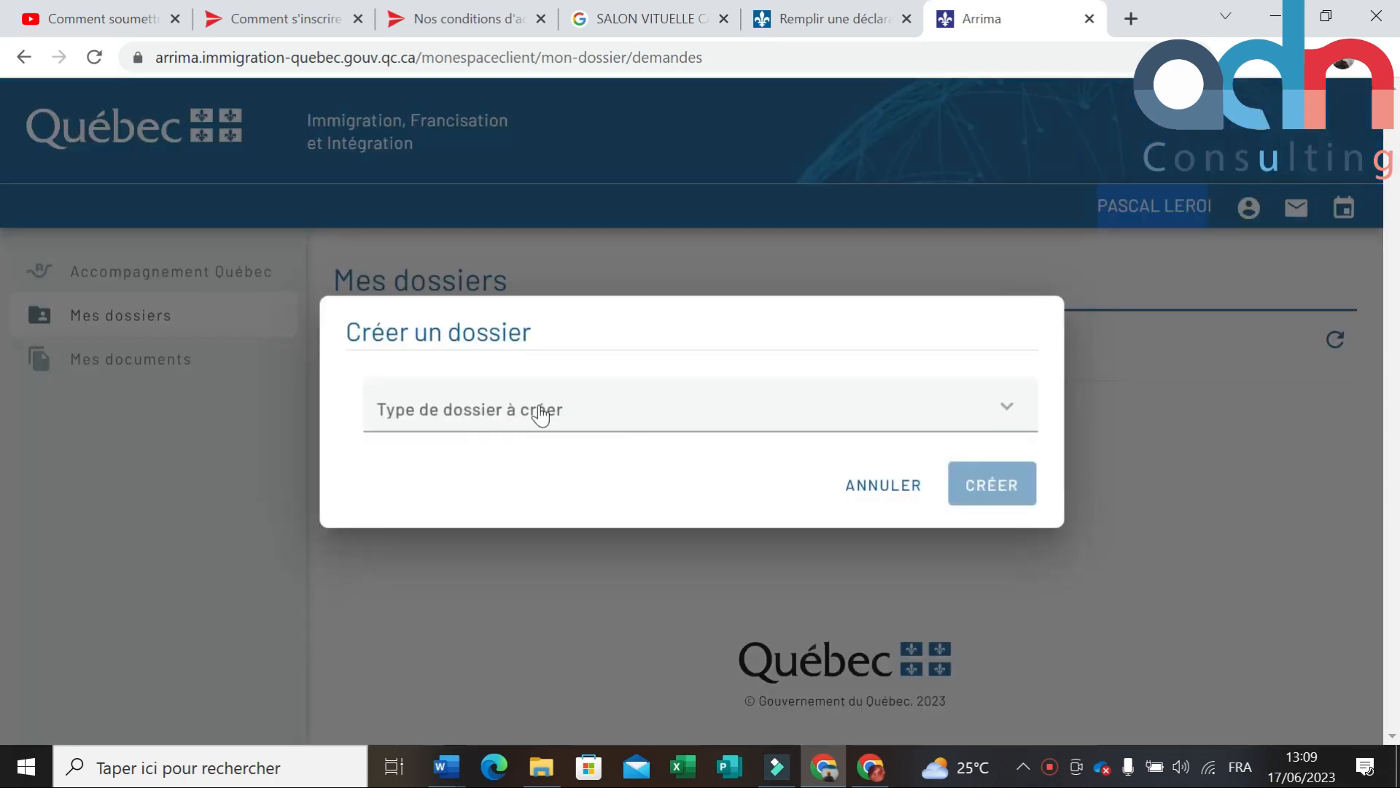
left_click(538, 406)
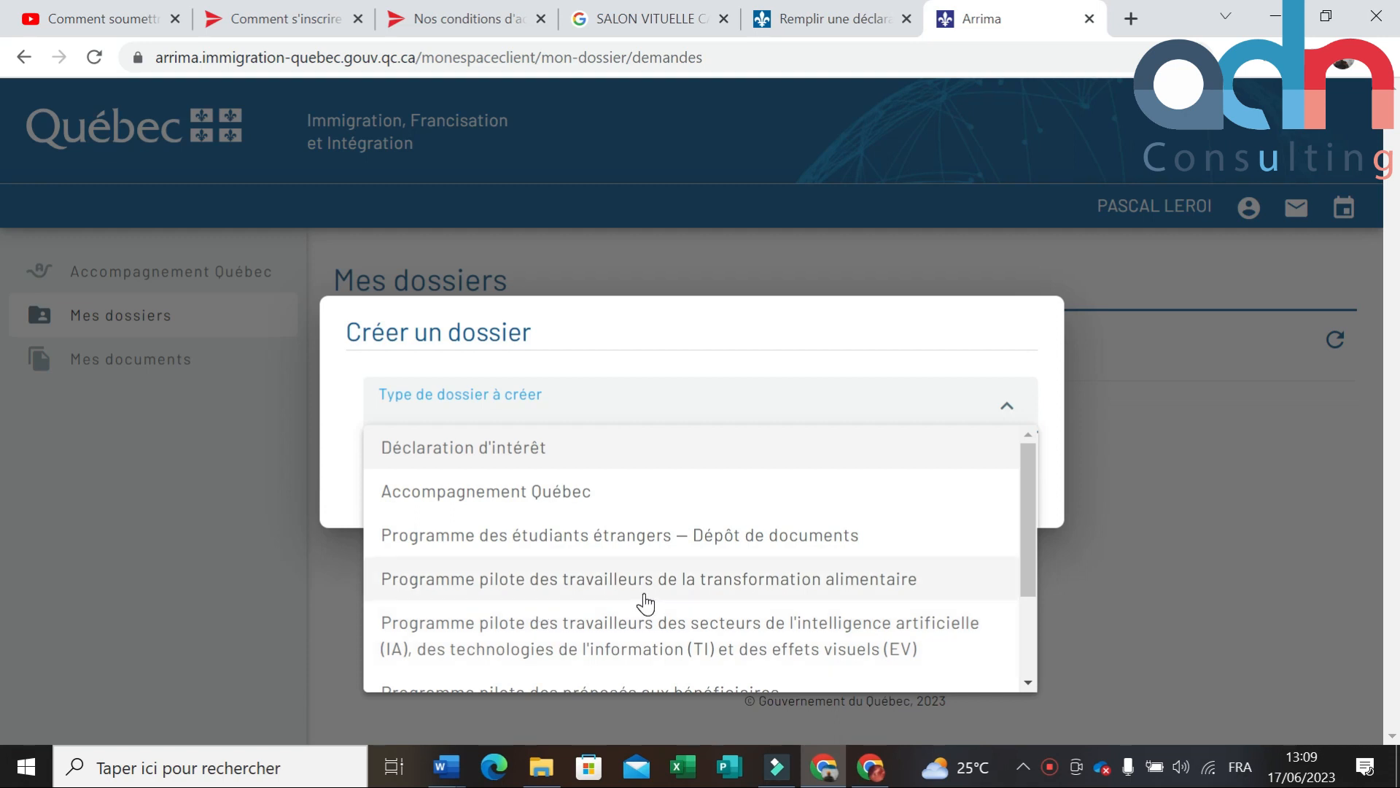
scroll(652, 590, "down", 1)
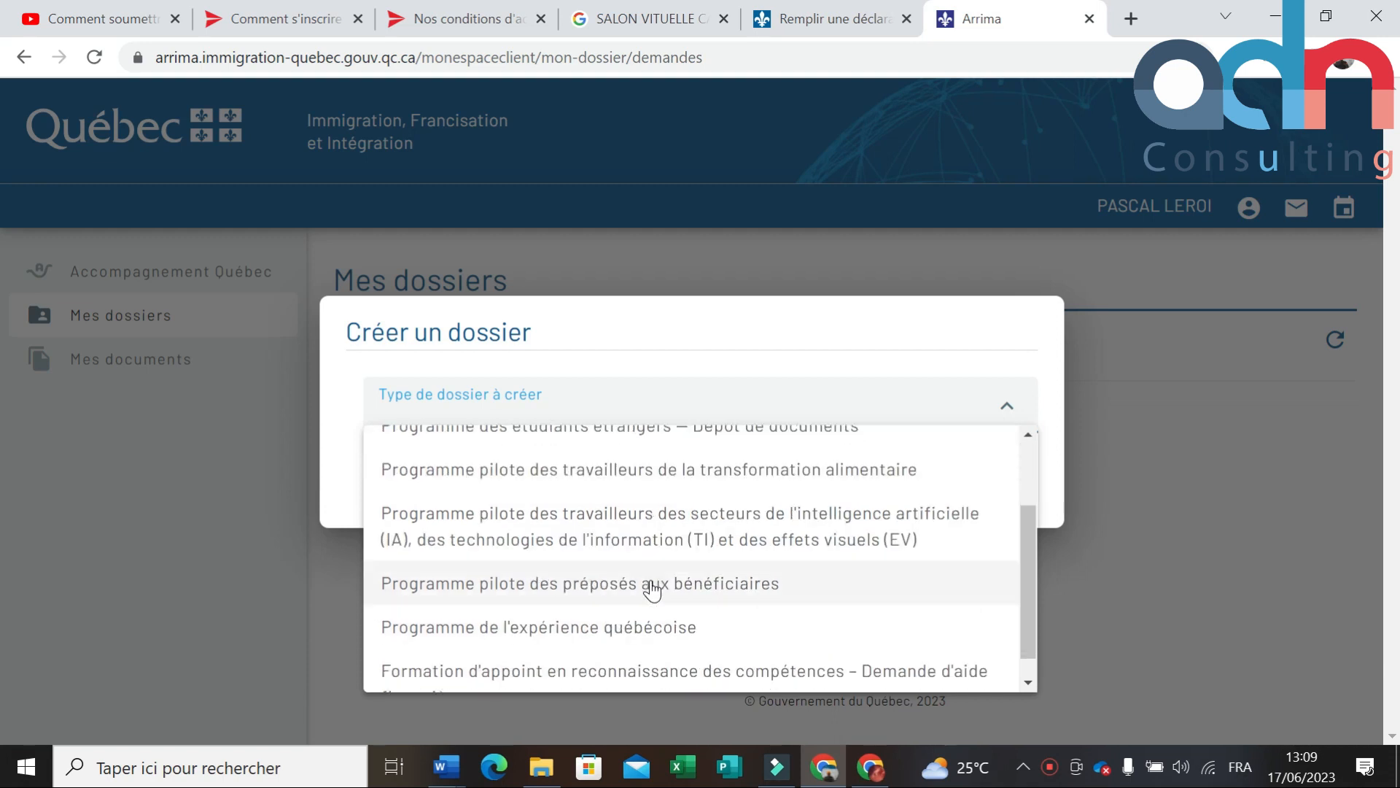
scroll(548, 559, "down", 1)
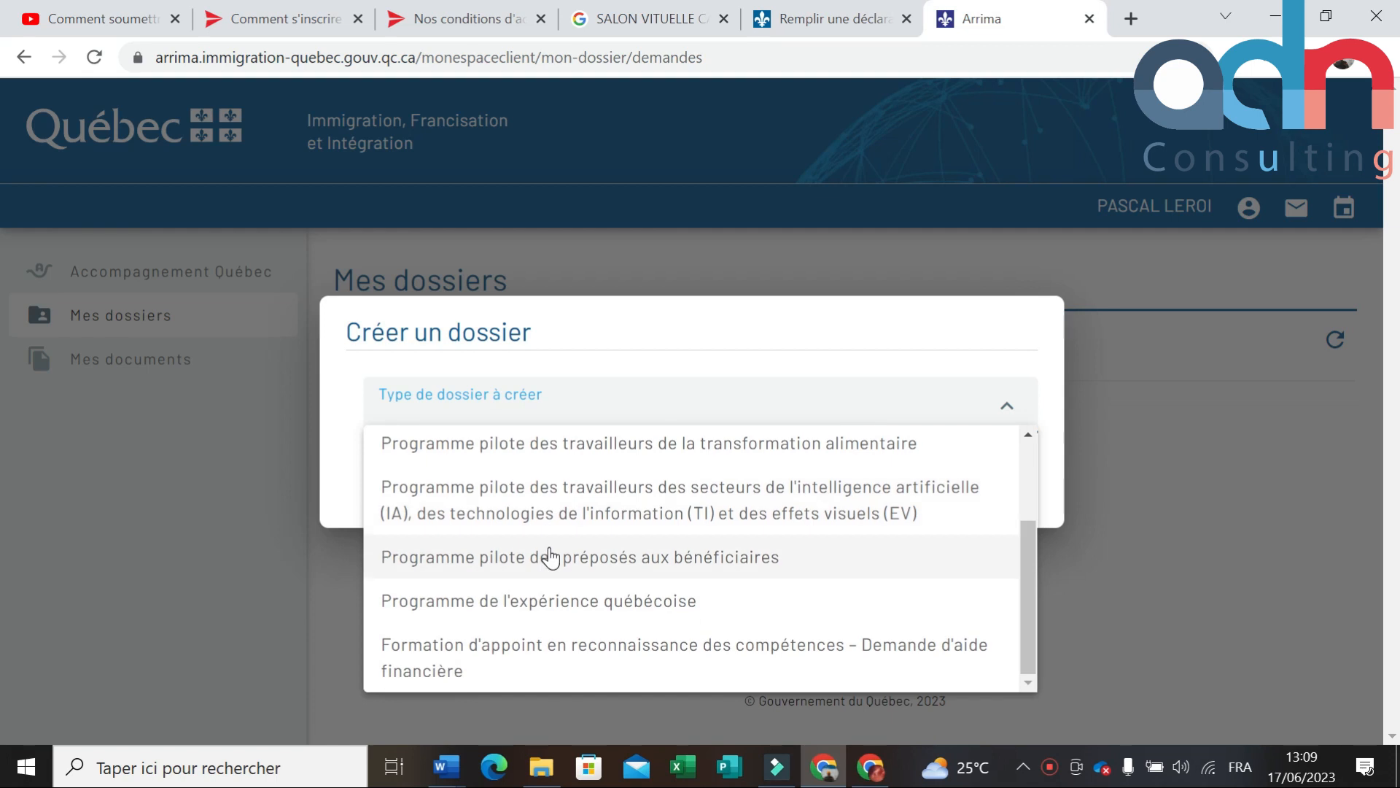
left_click(720, 319)
left_click(700, 431)
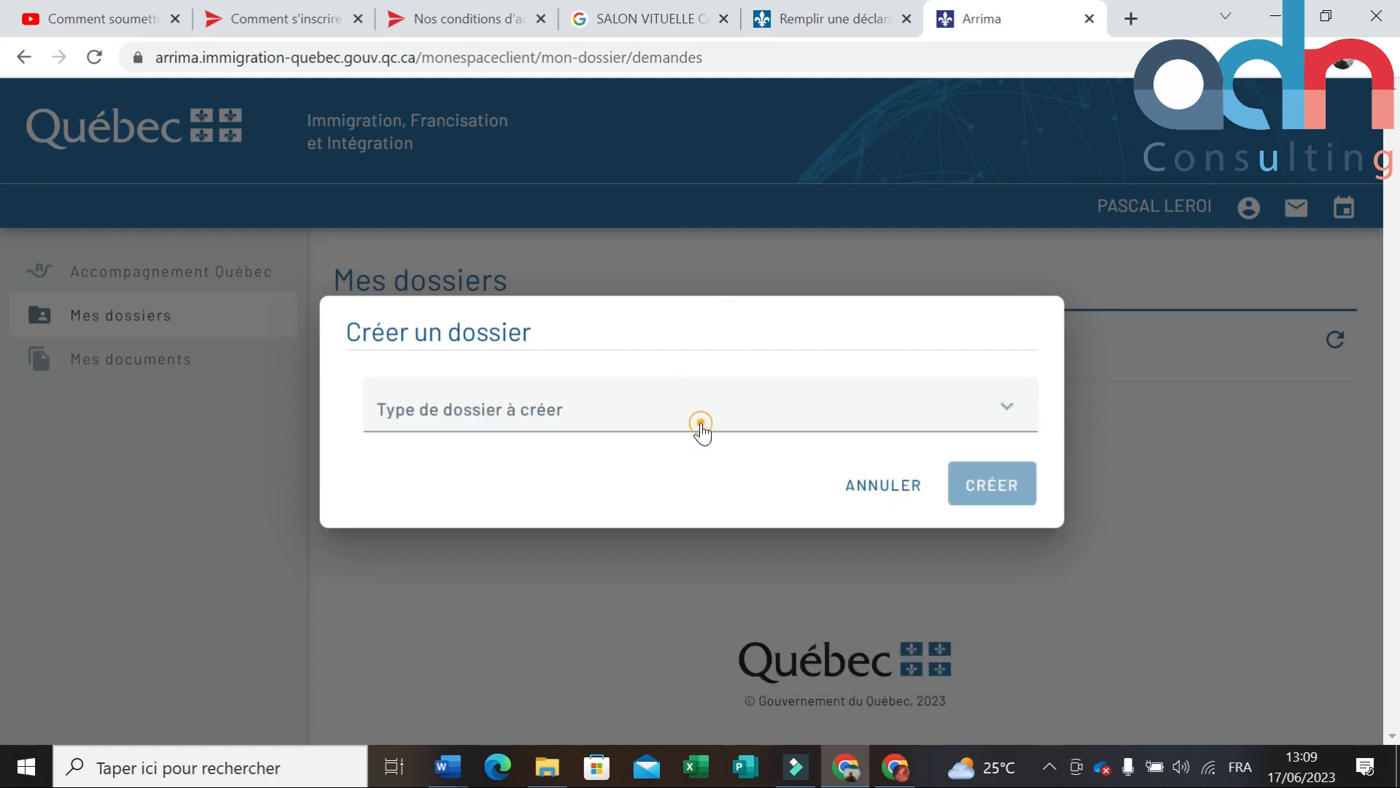
left_click(548, 448)
left_click(998, 488)
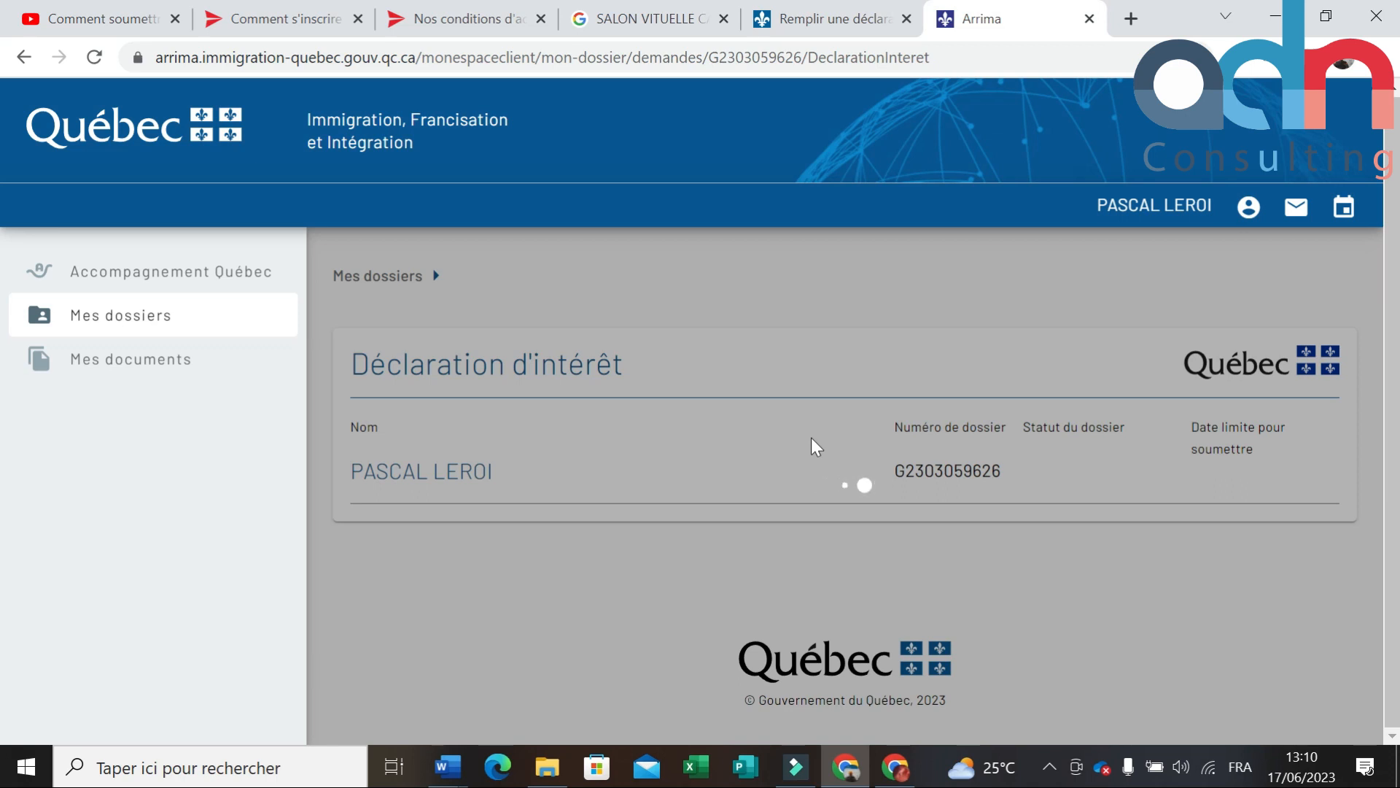
Step: Wait out the unresponsive page and go back to Mes dossiers to see the Inscription en cours dossier
left_click(121, 361)
left_click(120, 315)
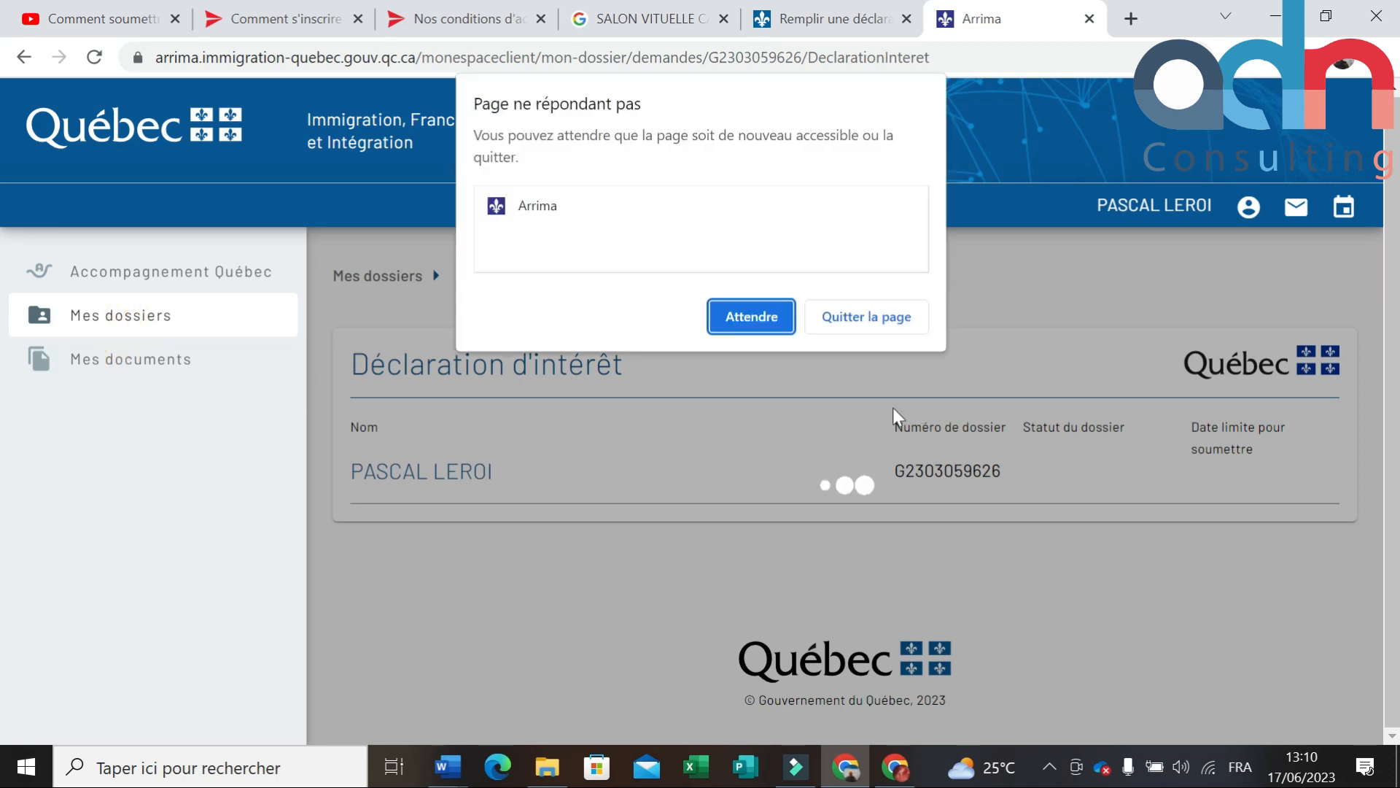
left_click(751, 319)
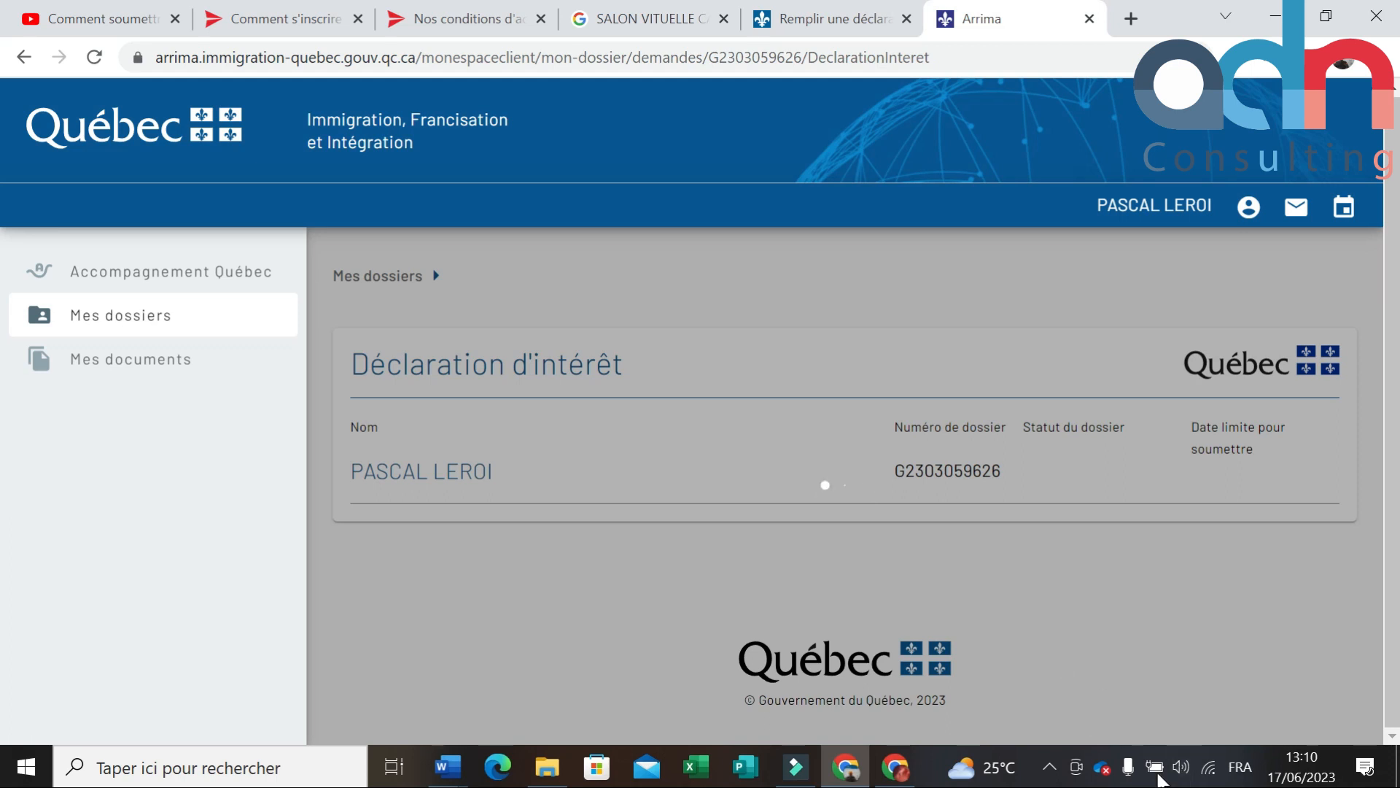
left_click(1058, 765)
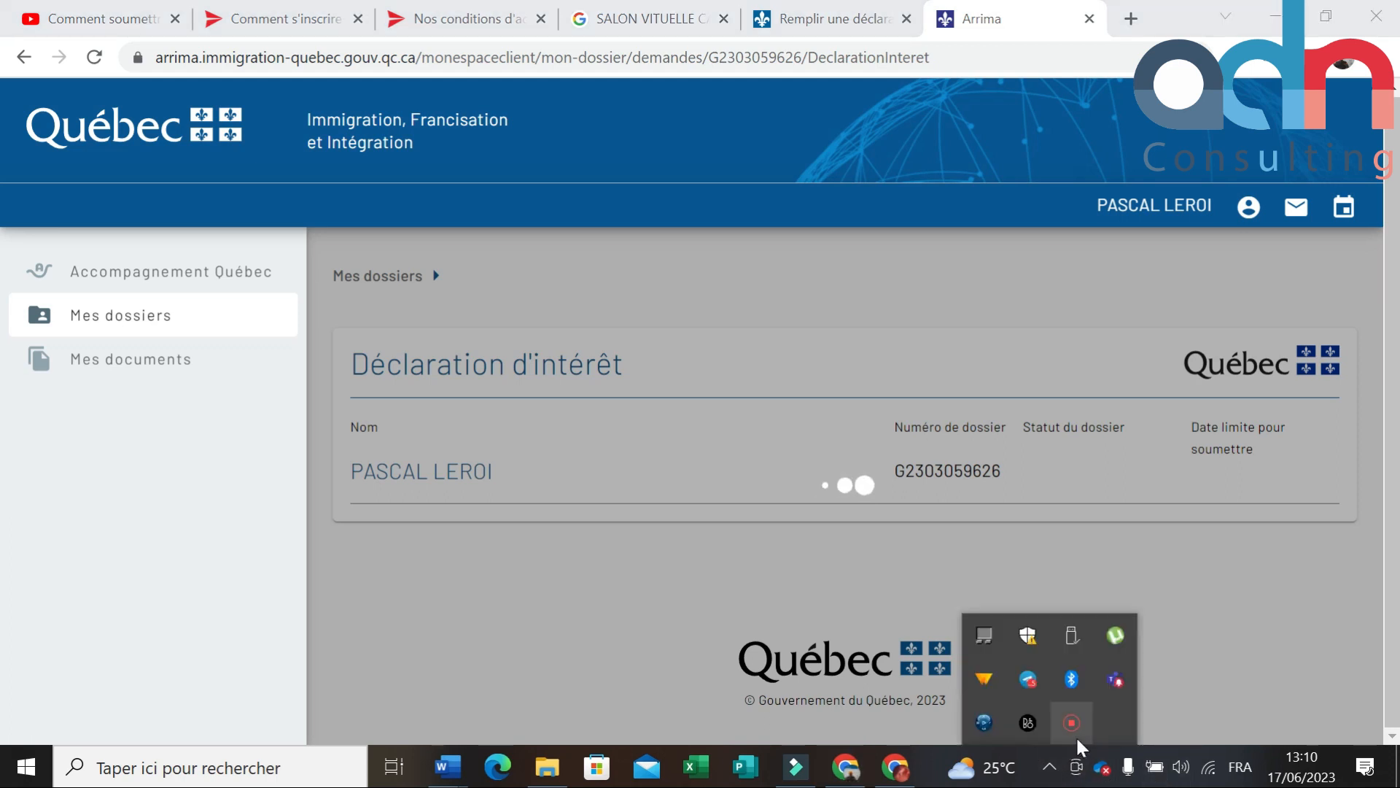
left_click(1072, 725)
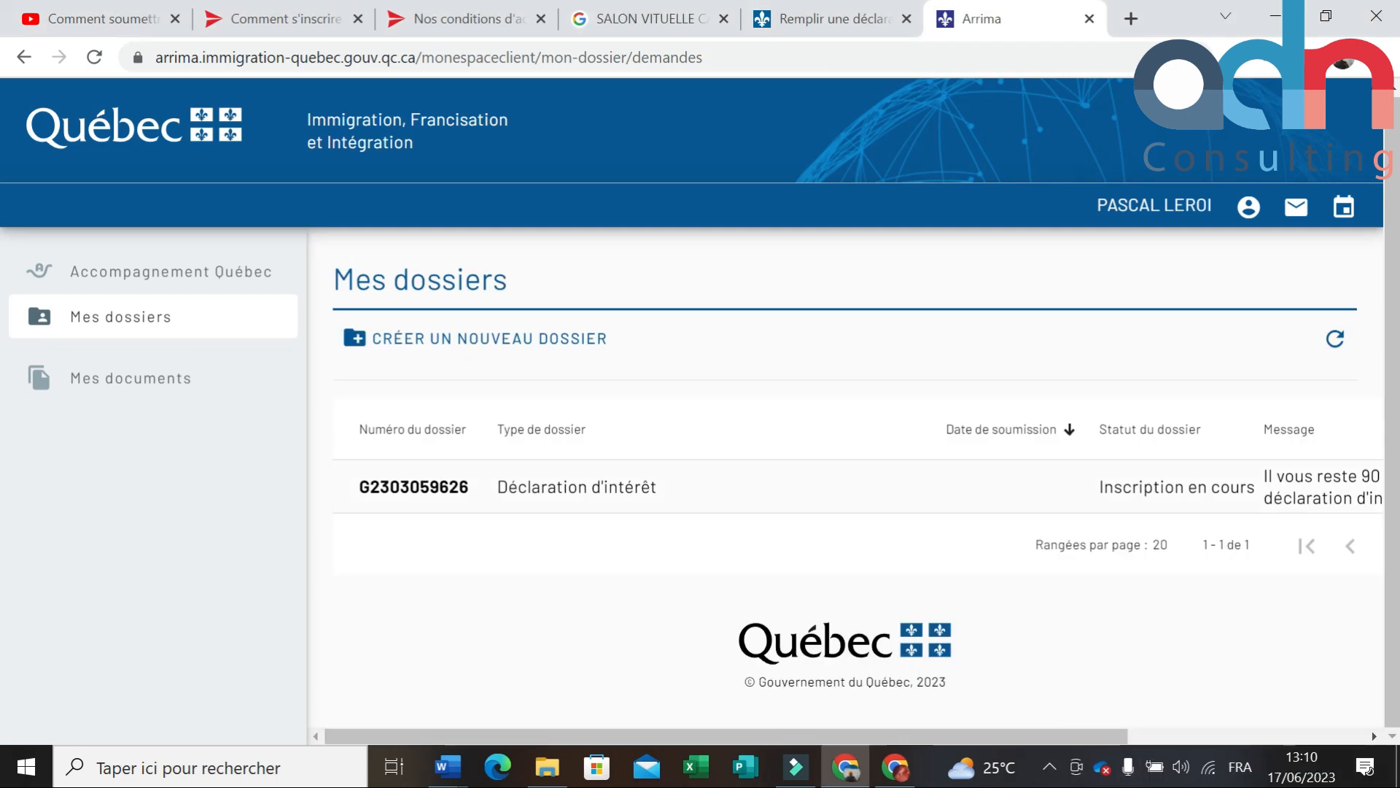
left_click(1050, 767)
left_click(1077, 724)
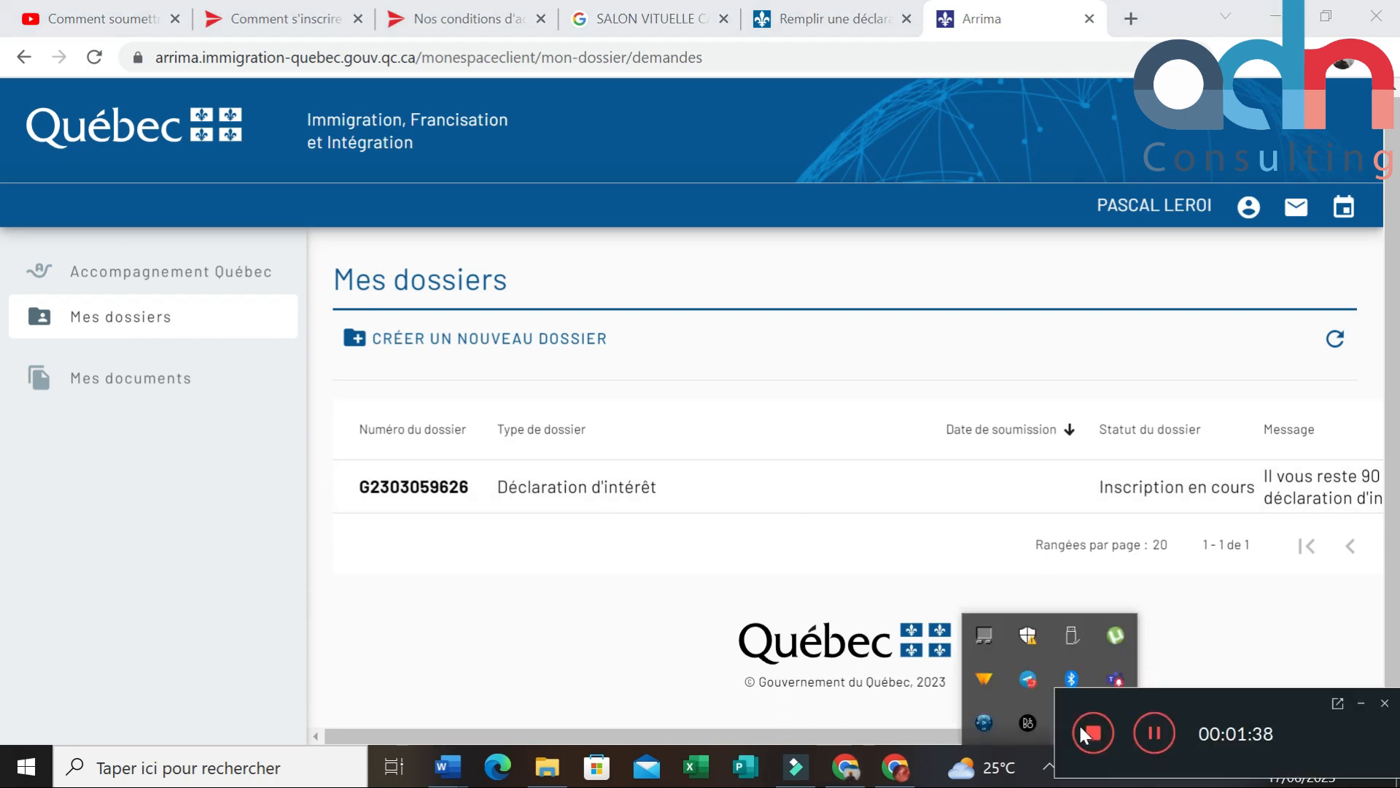
left_click(934, 503)
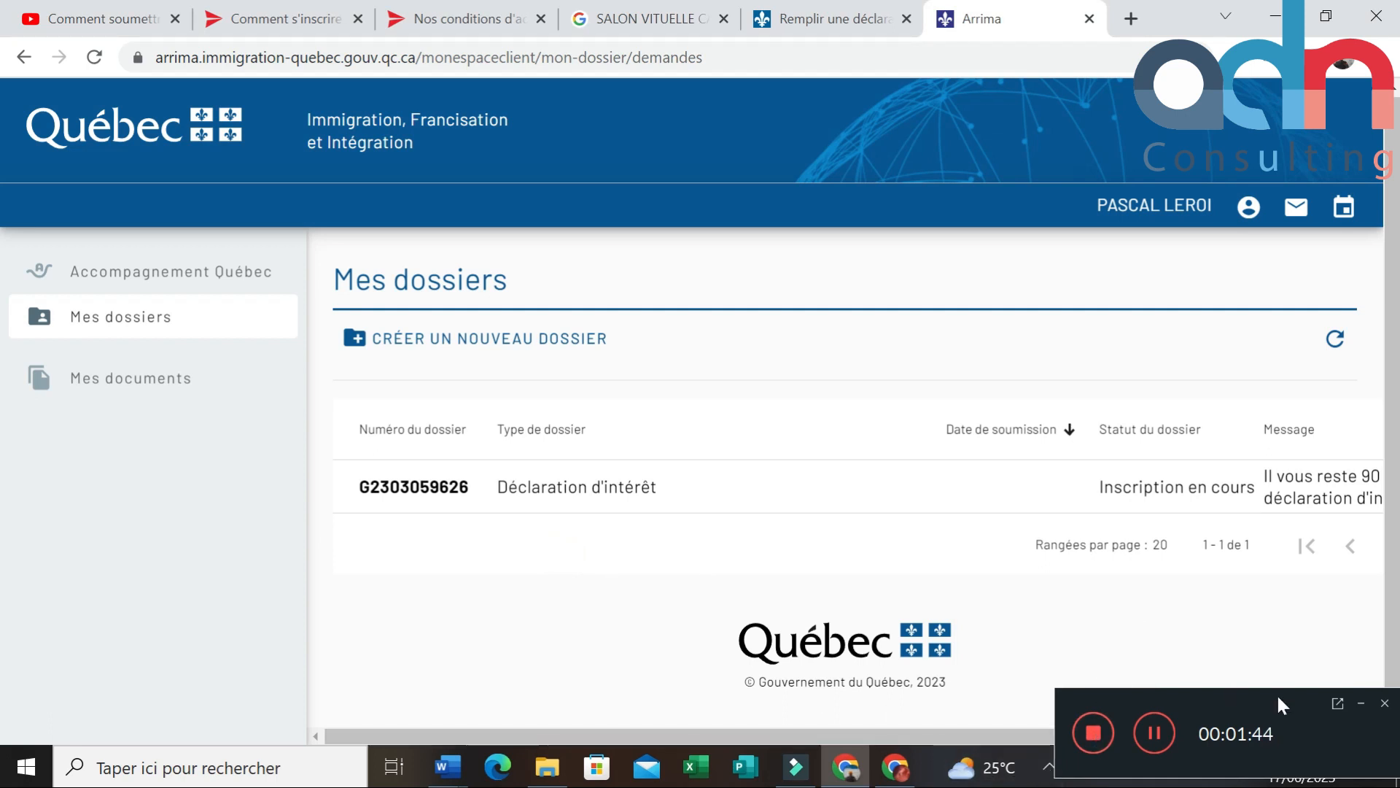
left_click(1360, 703)
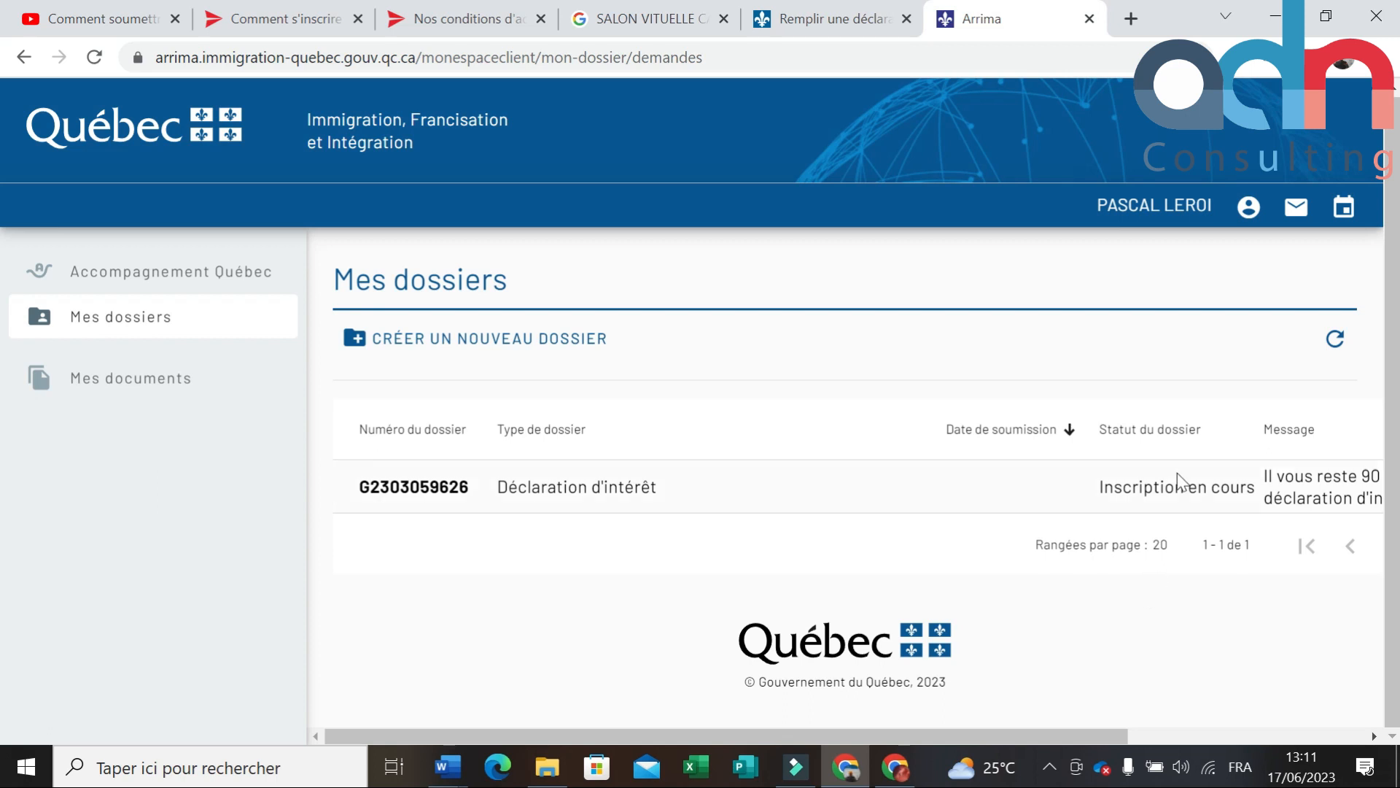
left_click_drag(1103, 737, 1228, 693)
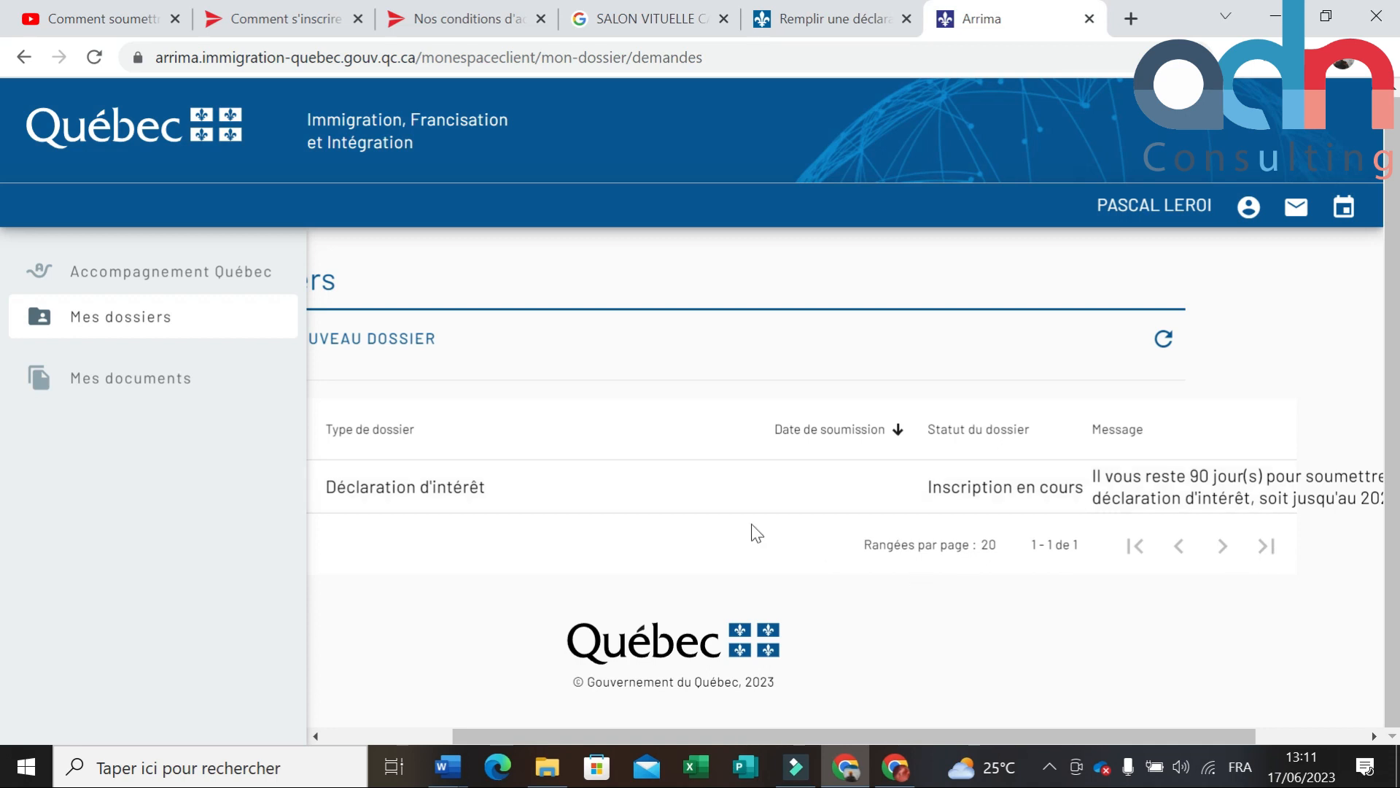
left_click(138, 380)
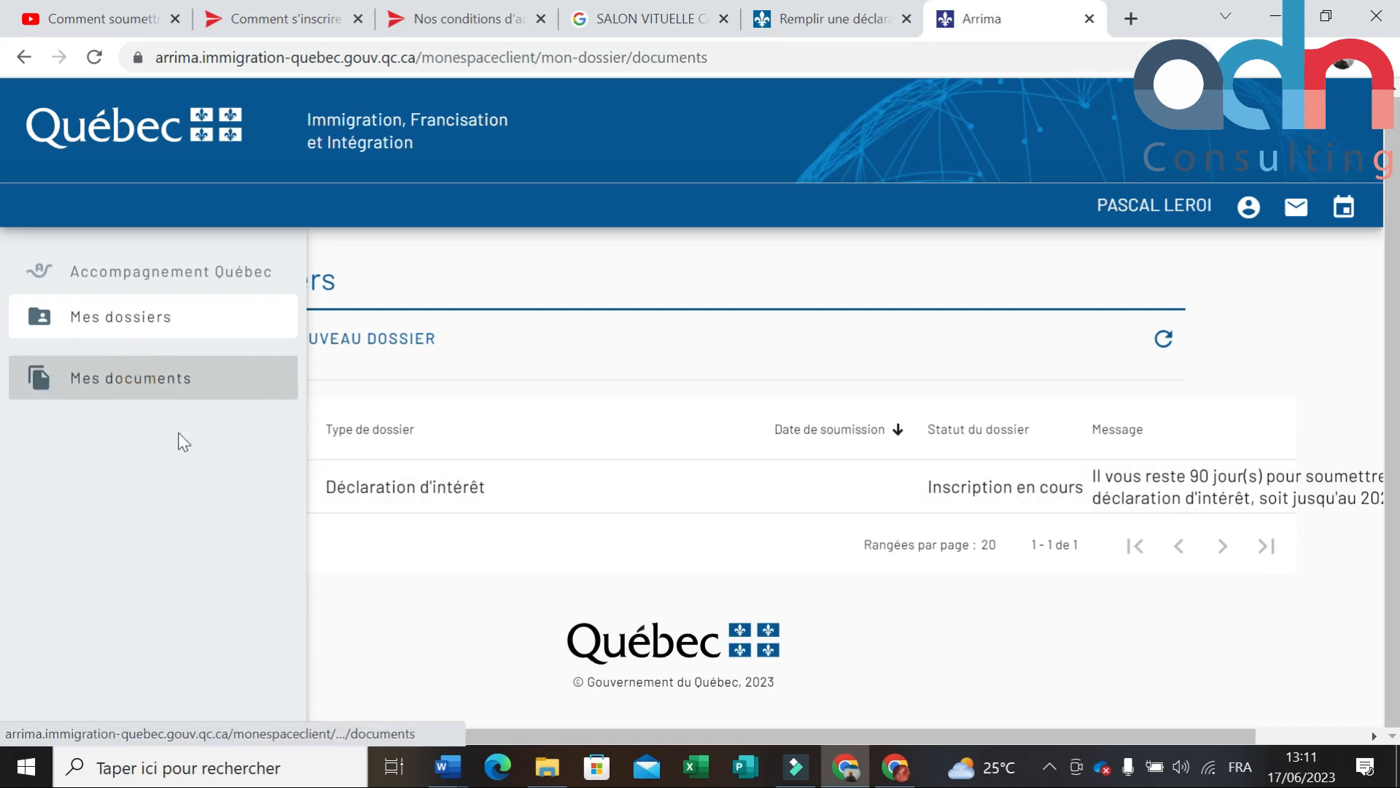
left_click(624, 414)
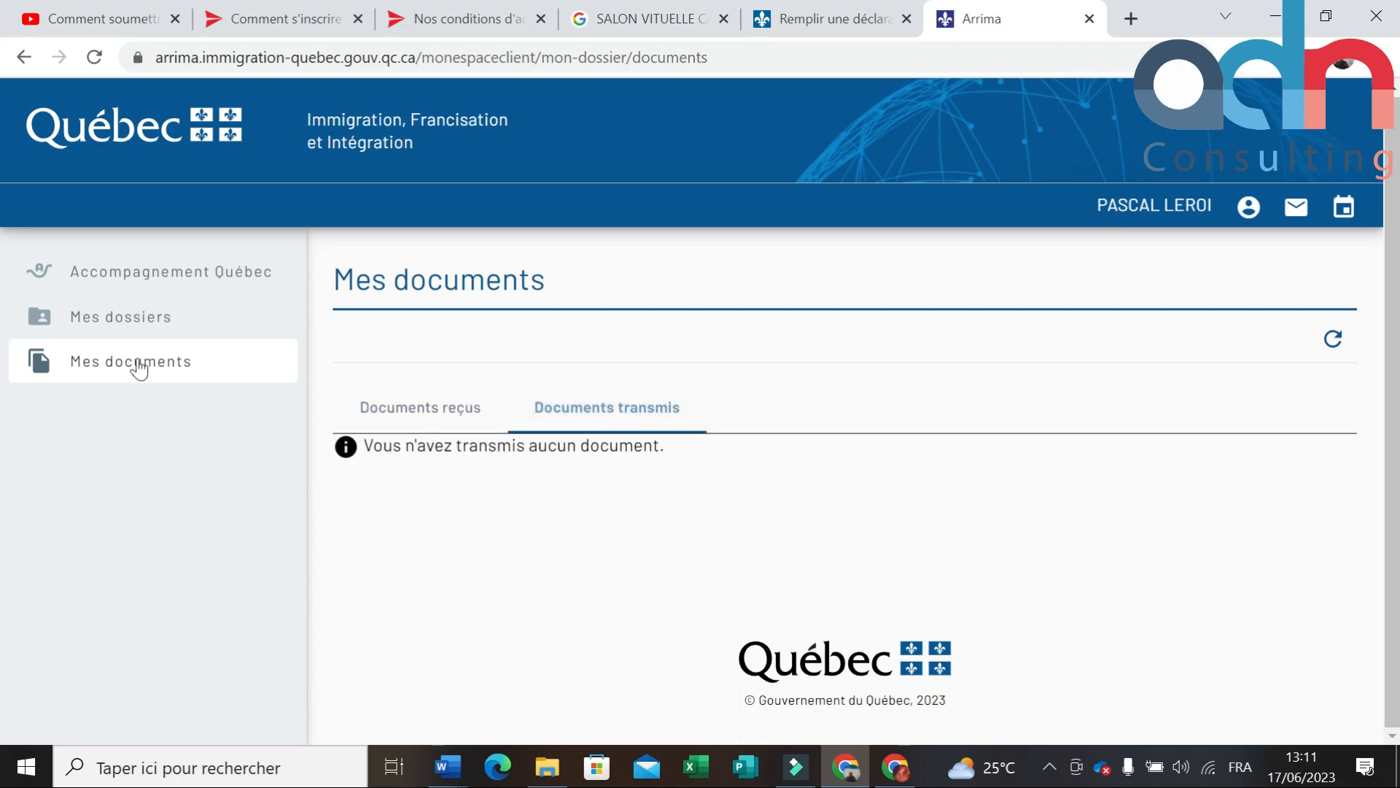
left_click(217, 376)
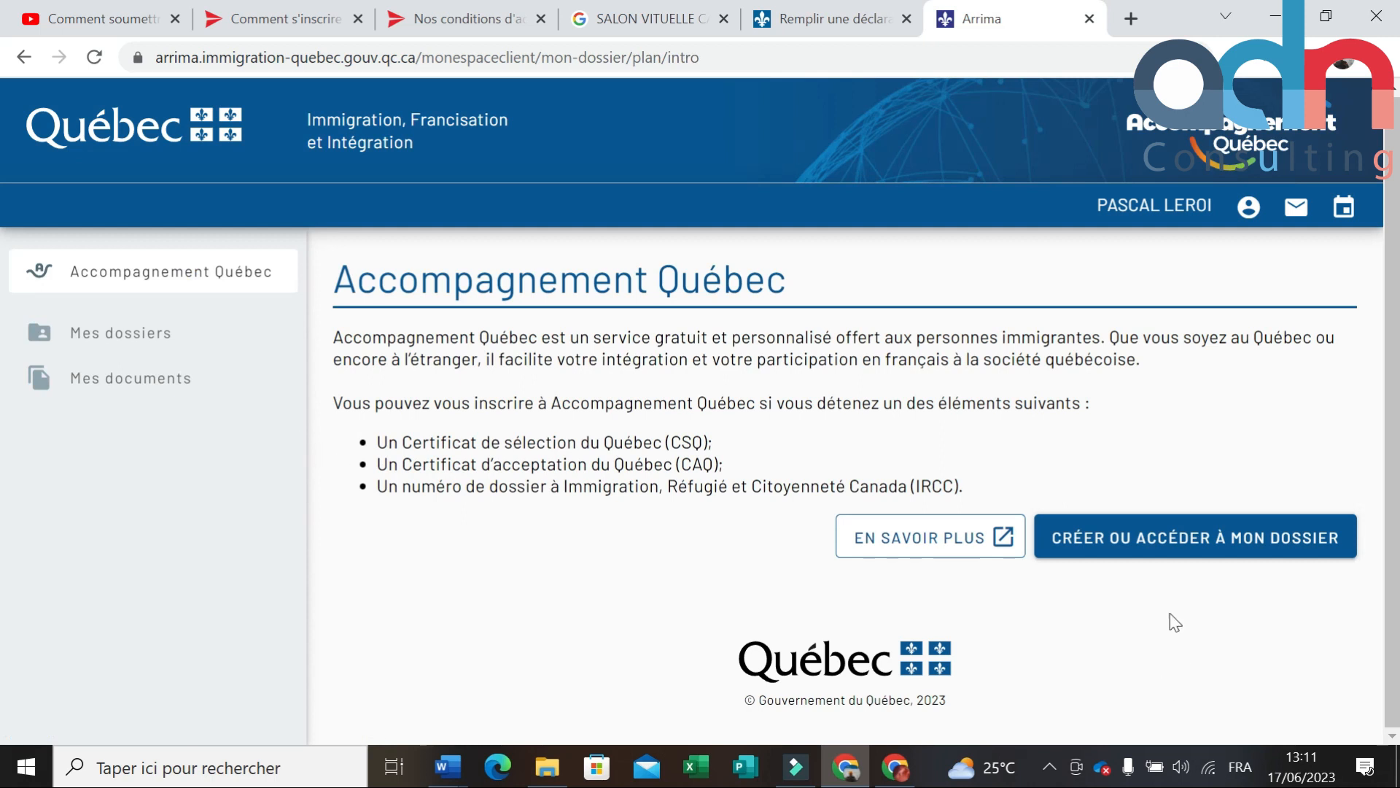
left_click(1196, 549)
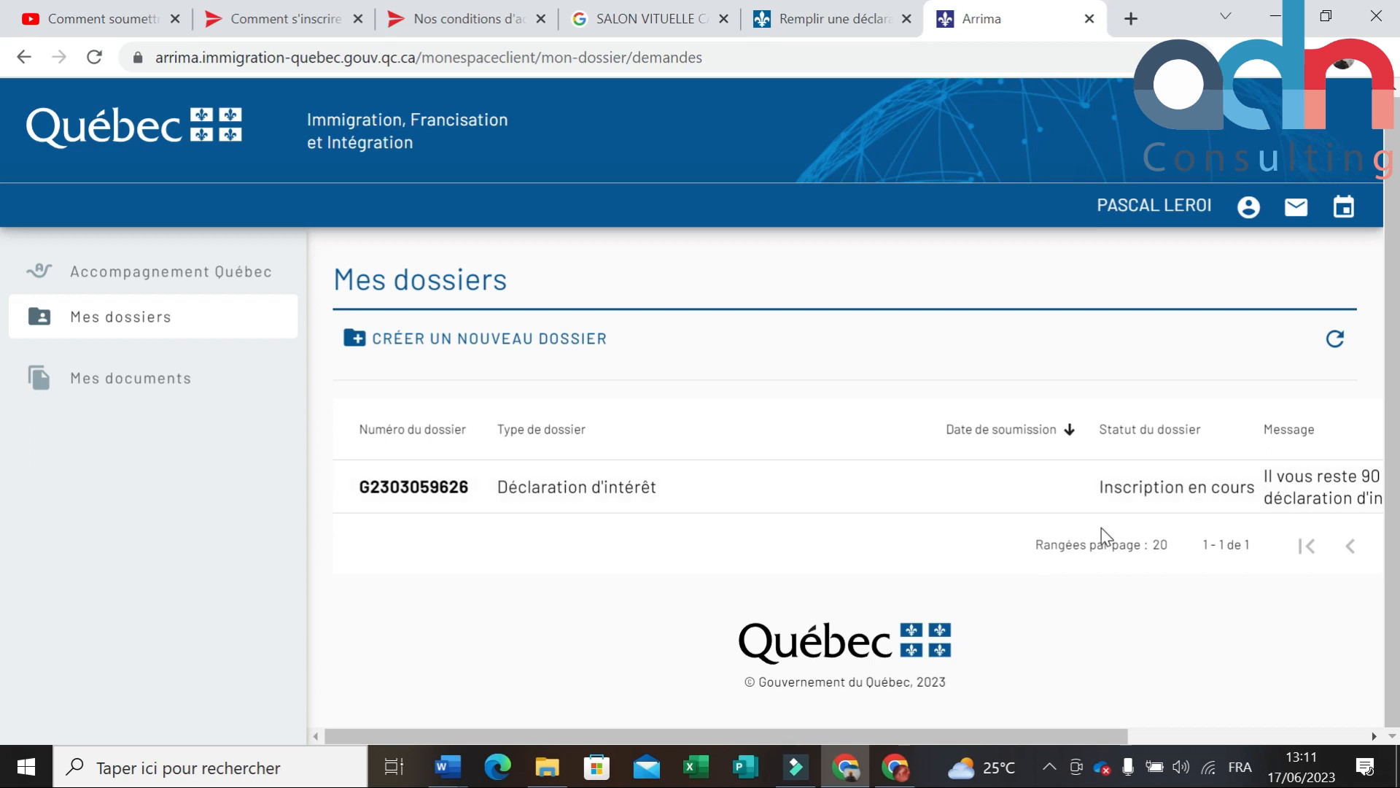
left_click_drag(1085, 735, 1342, 751)
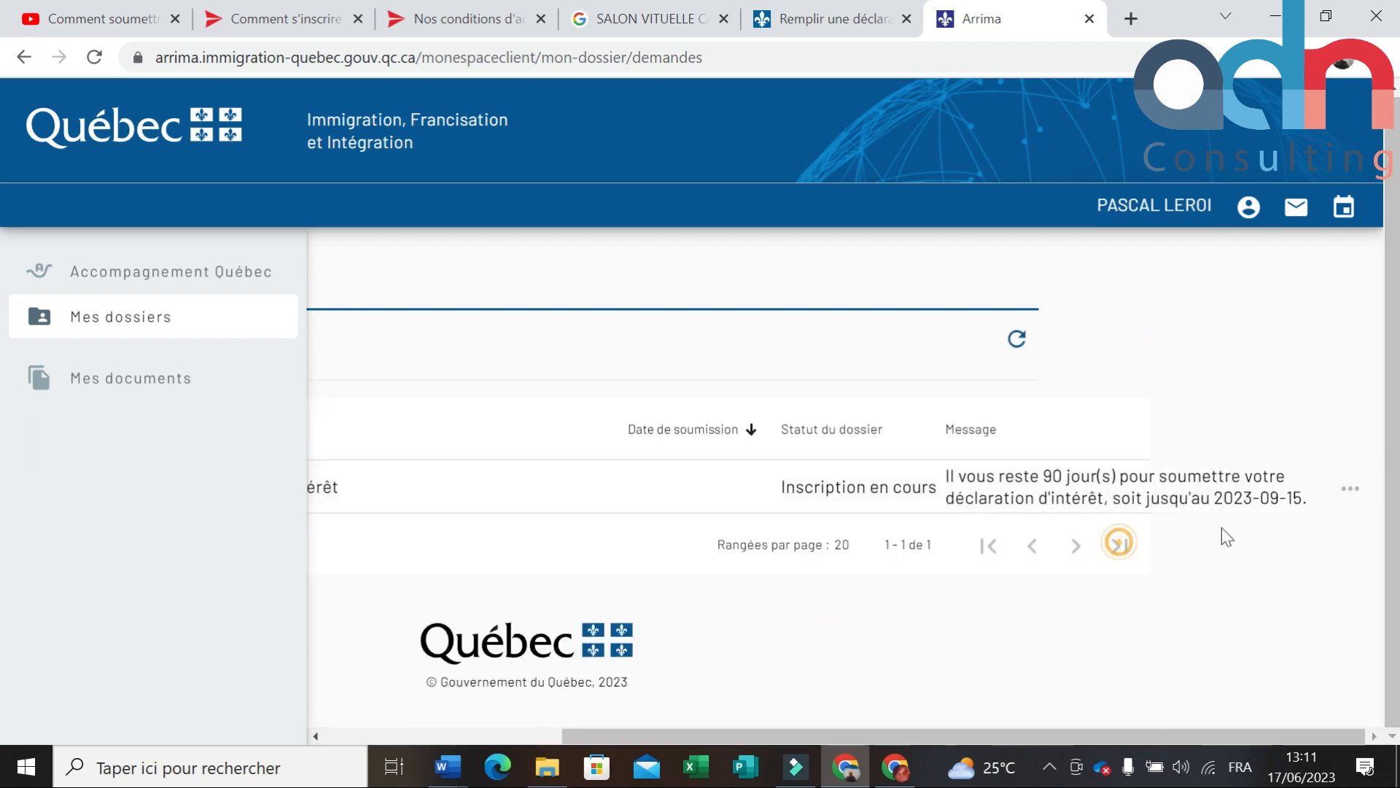
Step: Choose Poursuivre mon inscription from the Déclaration d'intérêt row's actions and scroll its sections
left_click(1344, 490)
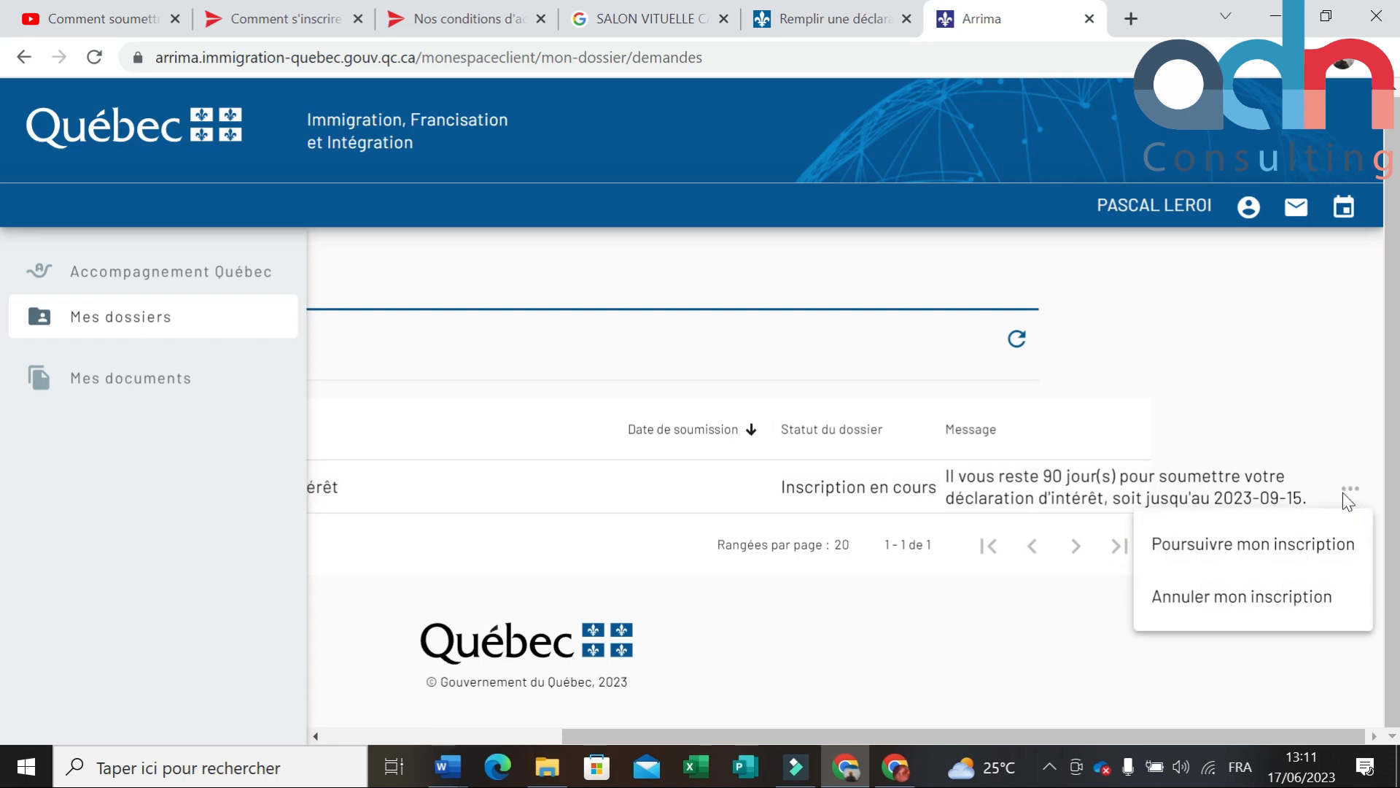
left_click(1298, 553)
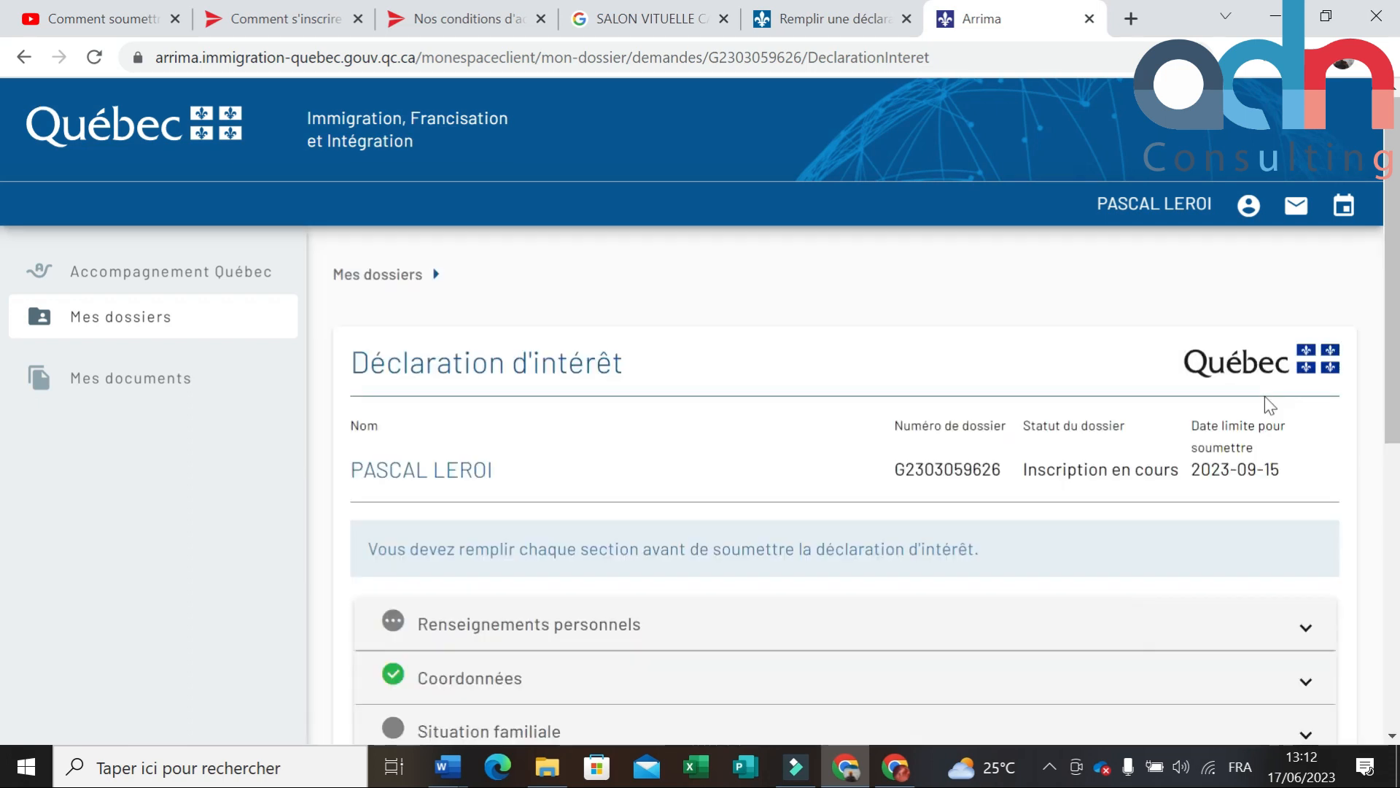
scroll(1231, 441, "down", 3)
scroll(1230, 441, "up", 3)
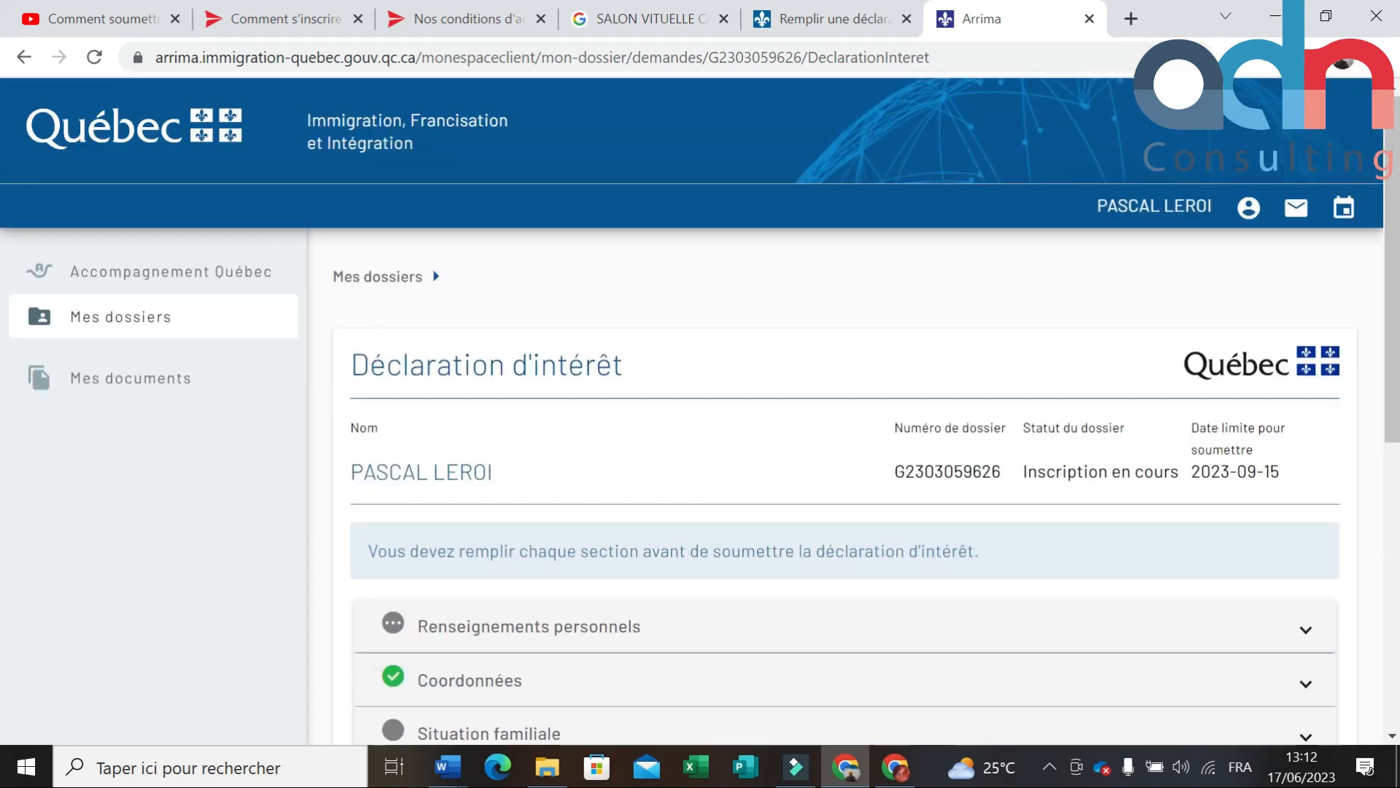
scroll(1231, 441, "down", 5)
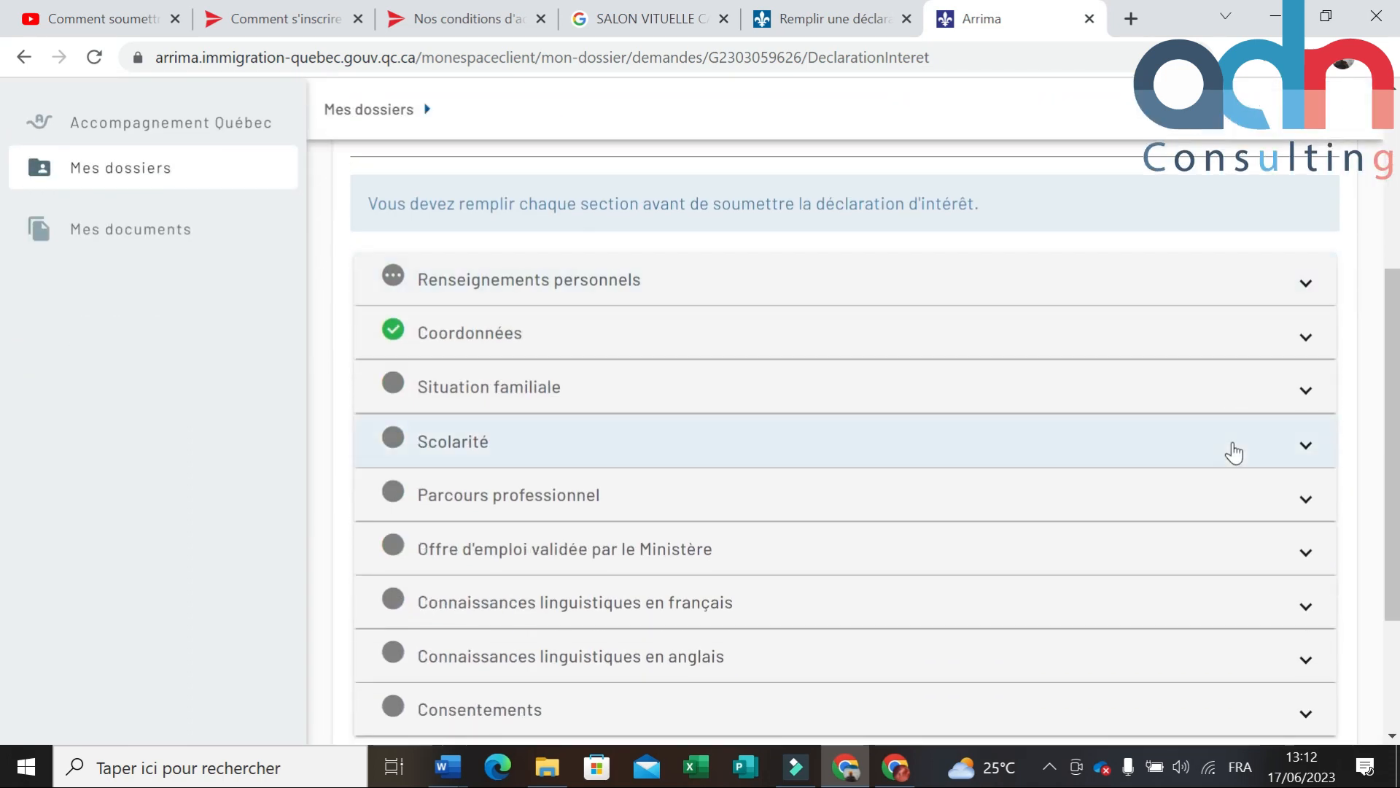
scroll(1231, 453, "up", 3)
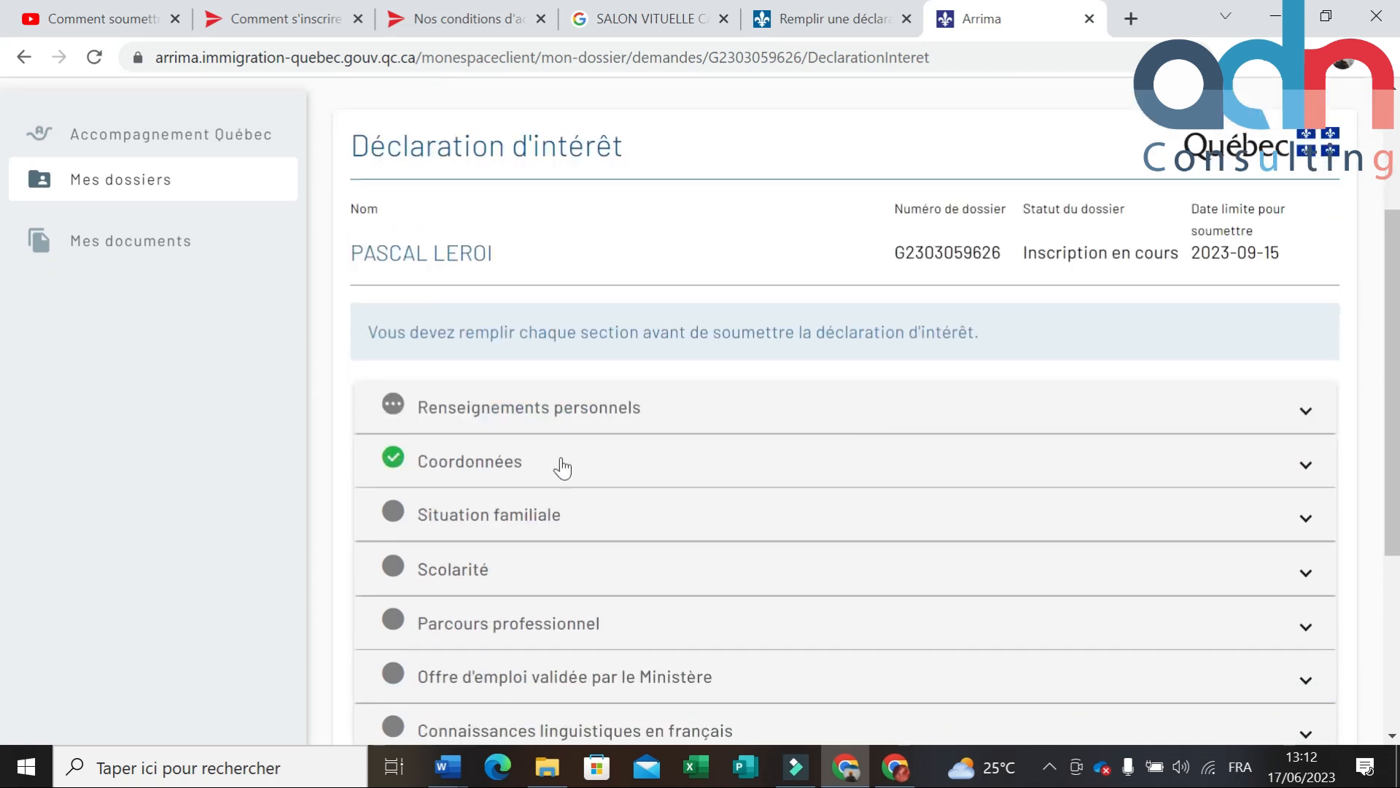
scroll(560, 465, "down", 2)
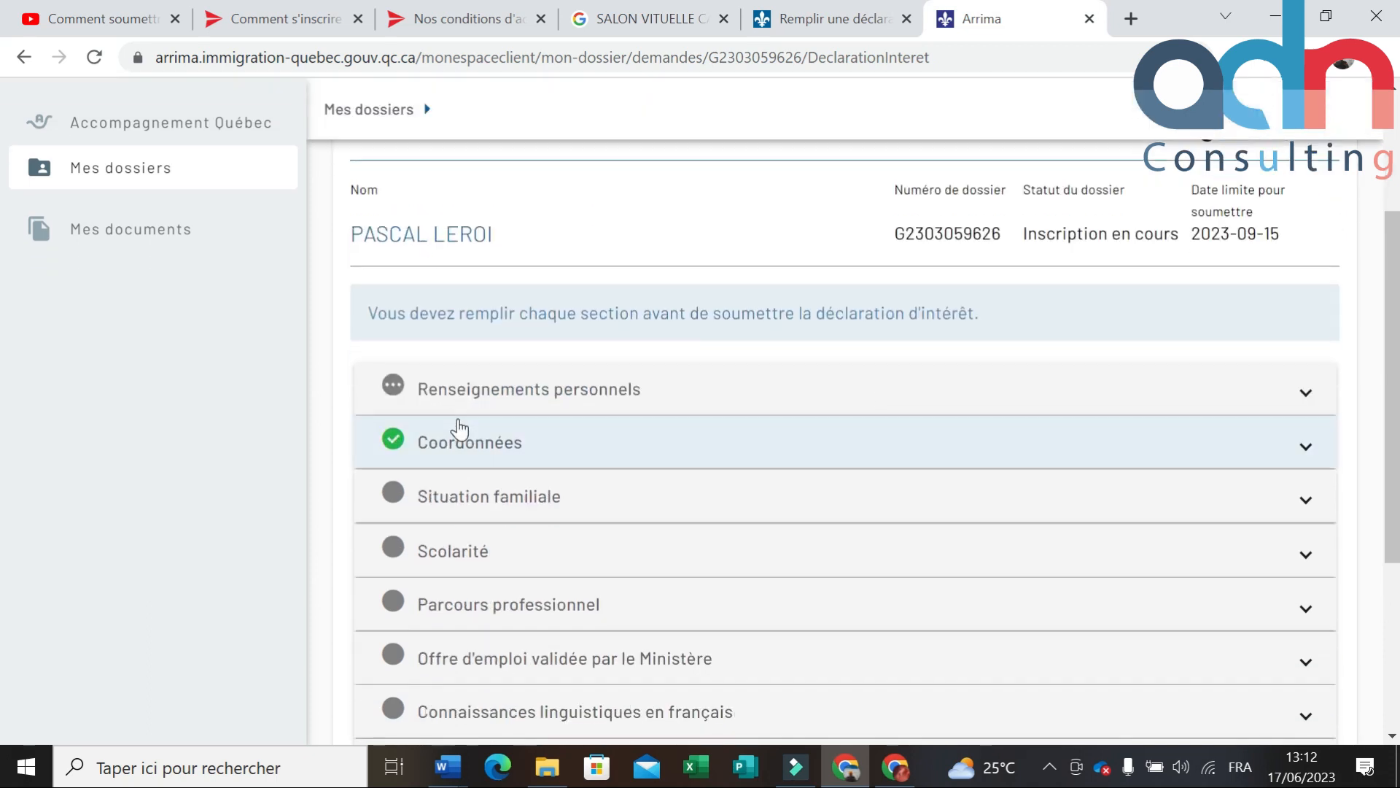
Step: Collapse Renseignements personnels and scroll through all the declaration's sections
left_click(1299, 397)
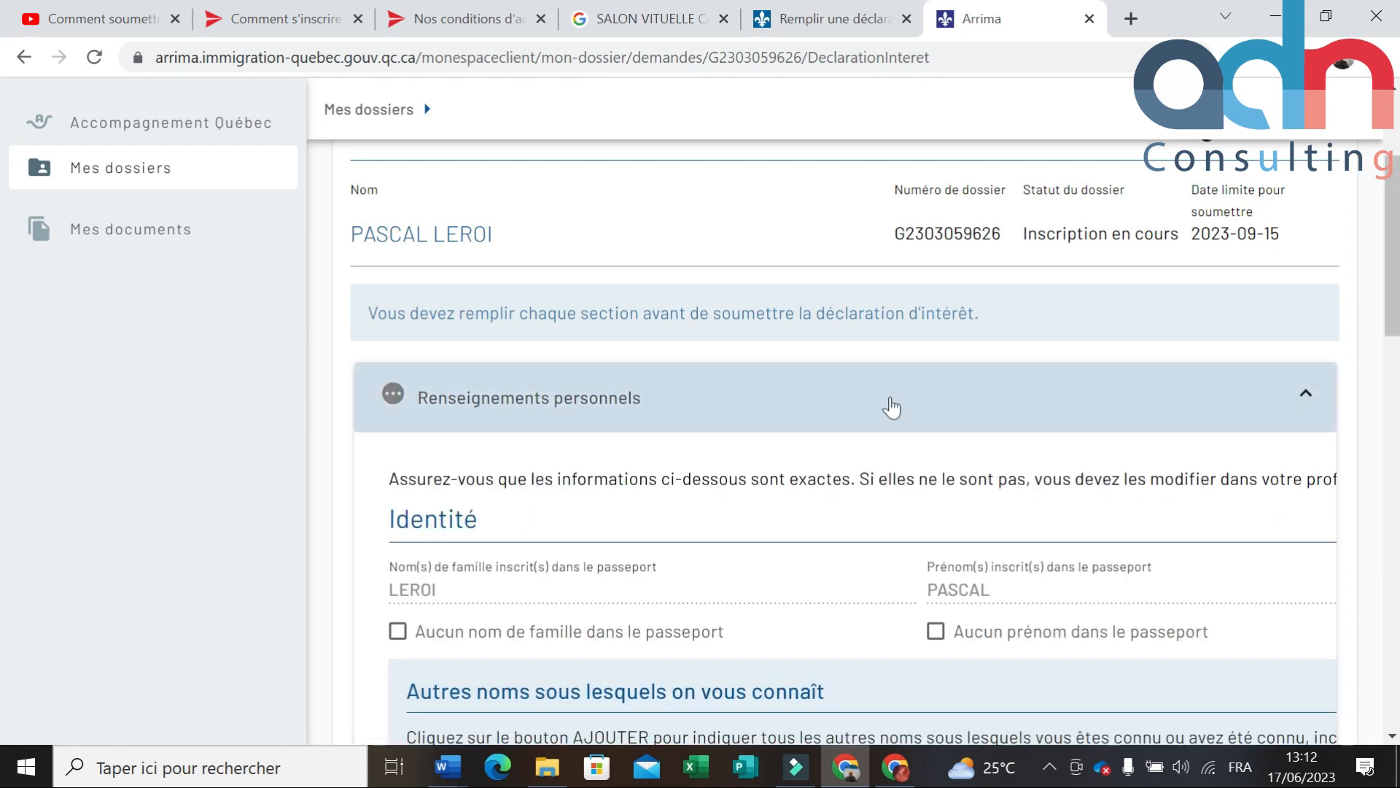
scroll(890, 406, "down", 3)
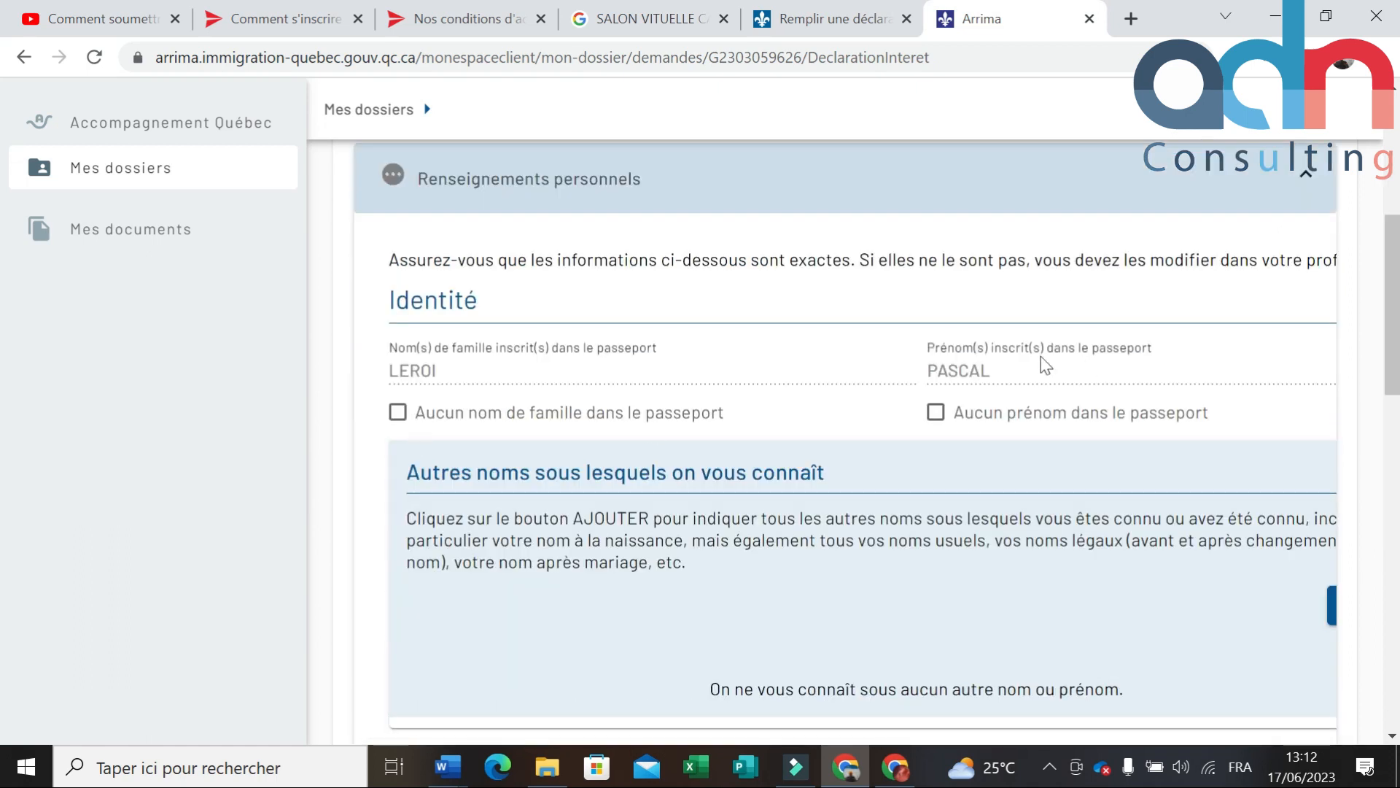
scroll(664, 333, "down", 1)
scroll(496, 306, "down", 1)
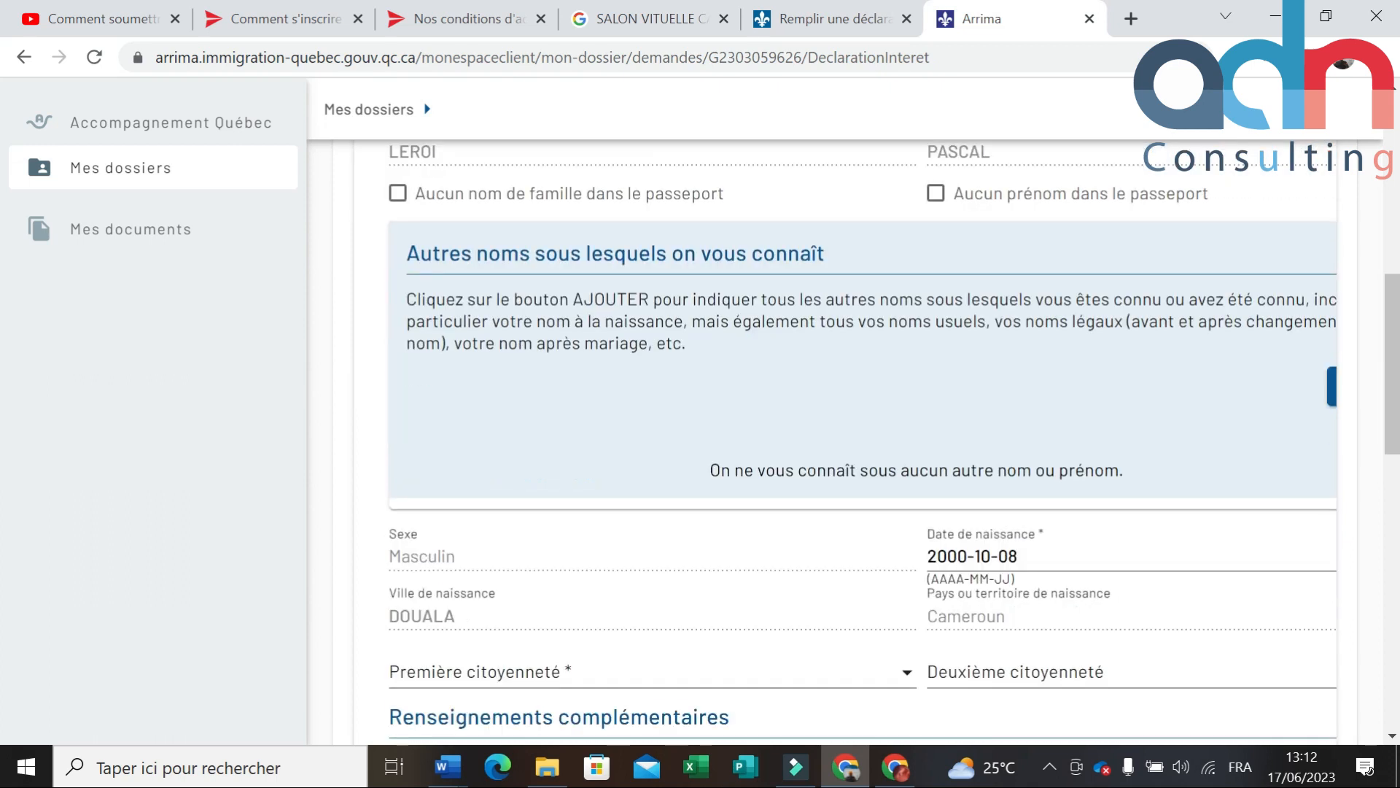
scroll(1149, 440, "up", 6)
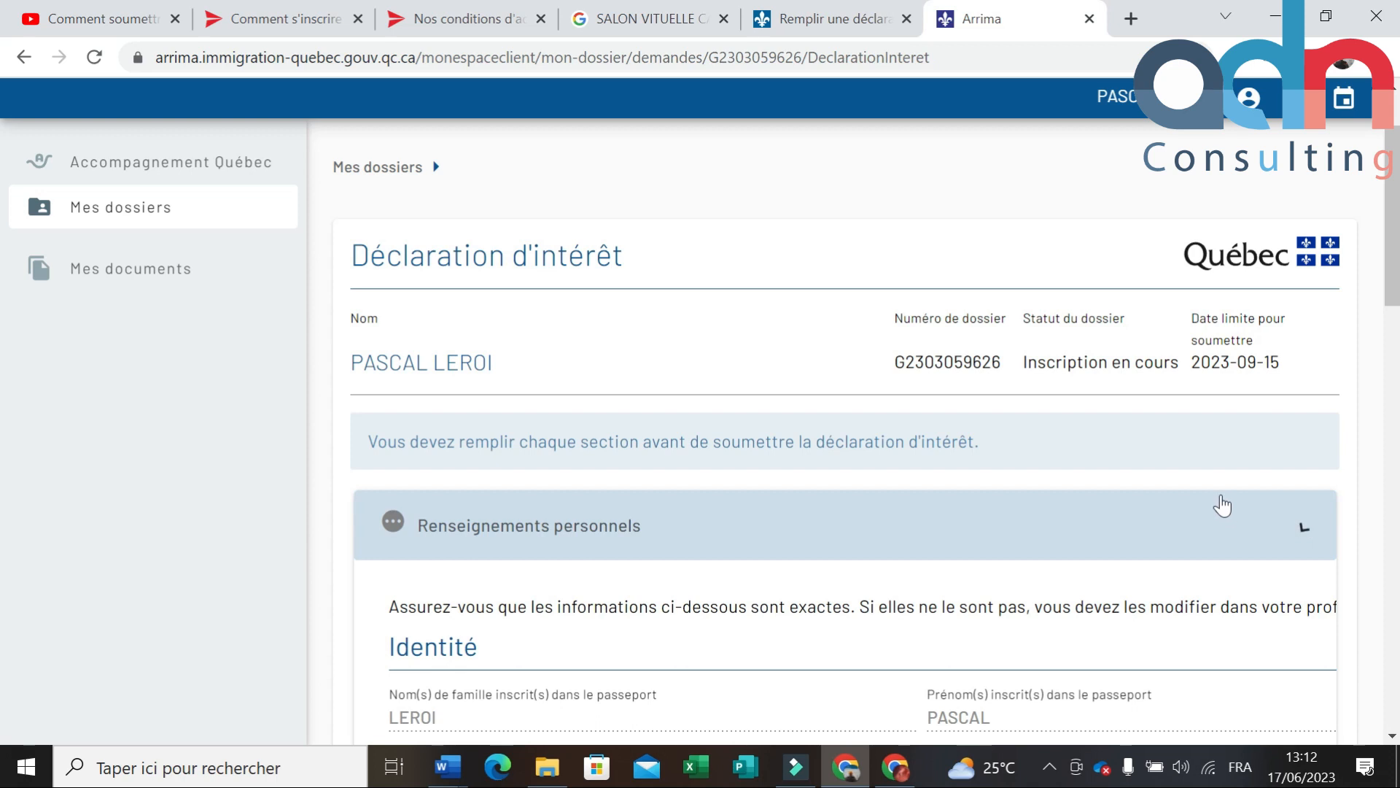
left_click(1214, 502)
scroll(1165, 472, "down", 3)
scroll(1137, 467, "down", 1)
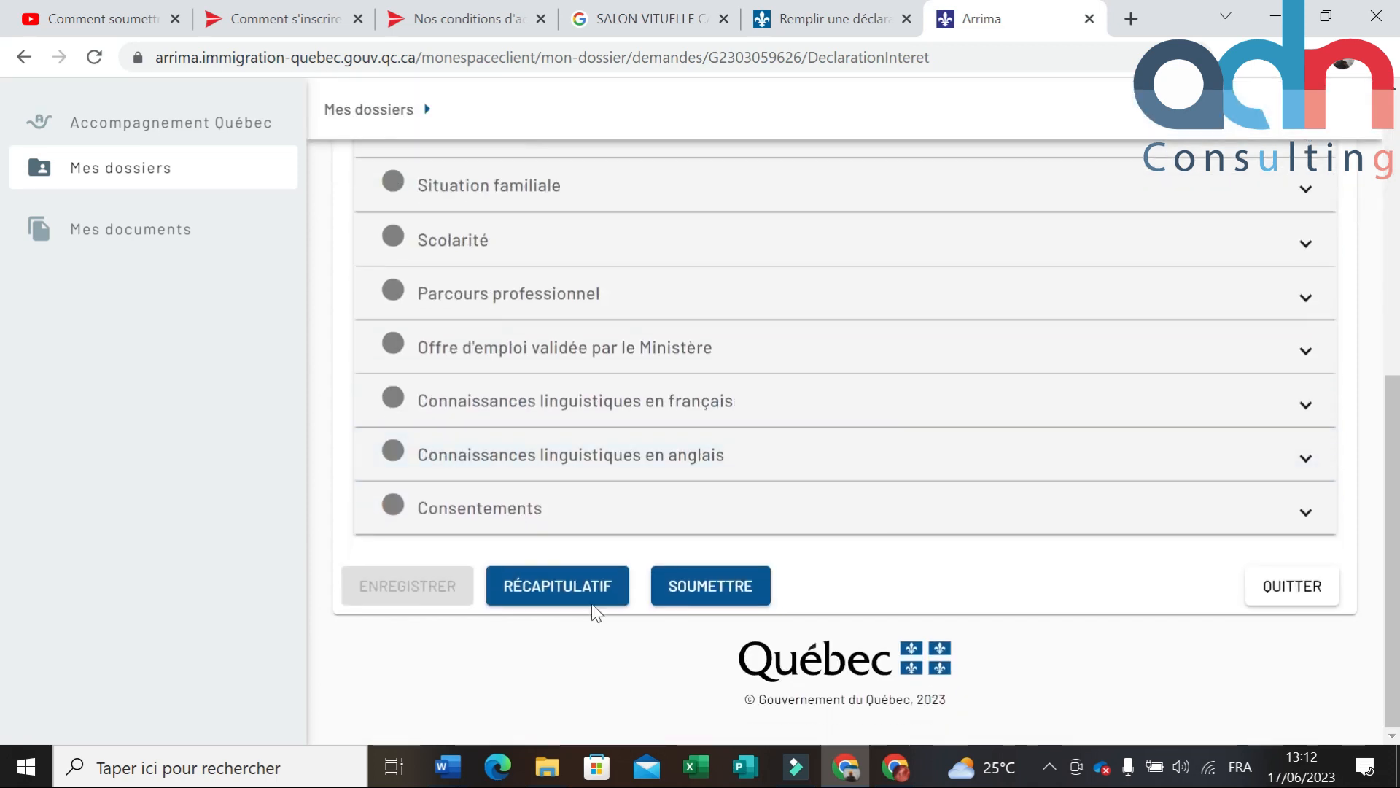
scroll(958, 514, "up", 5)
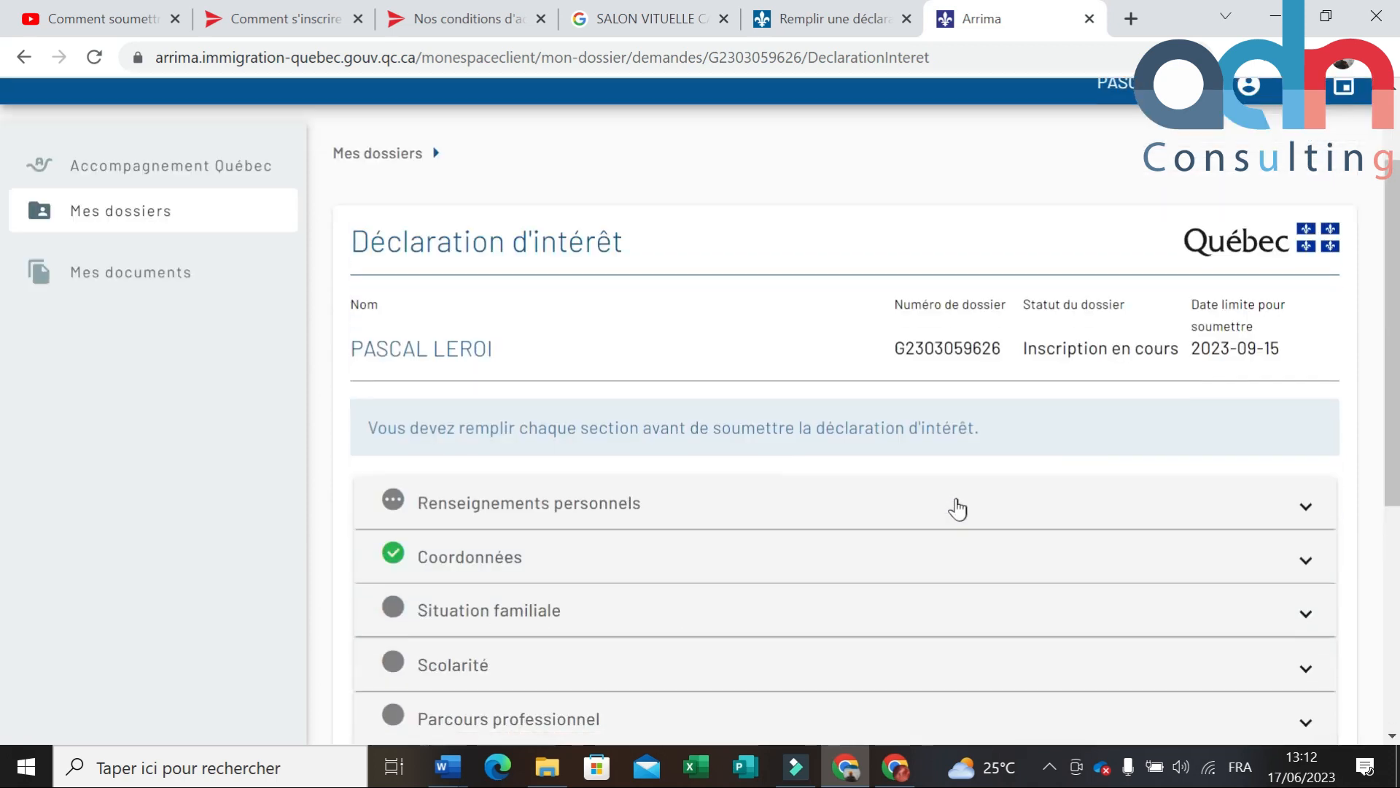
scroll(956, 509, "down", 3)
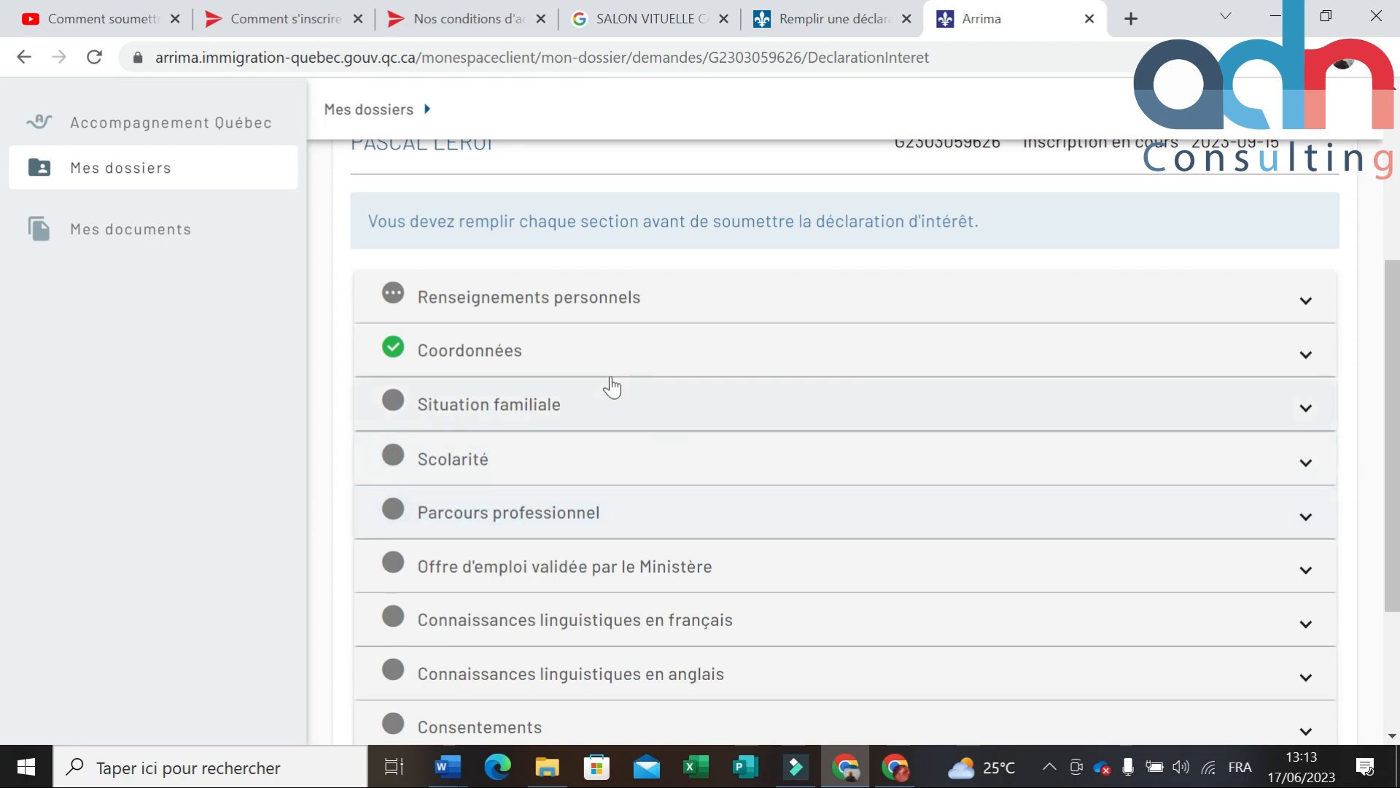
Step: Expand Situation familiale and set the marital status to Célibataire
left_click(674, 410)
scroll(678, 420, "down", 1)
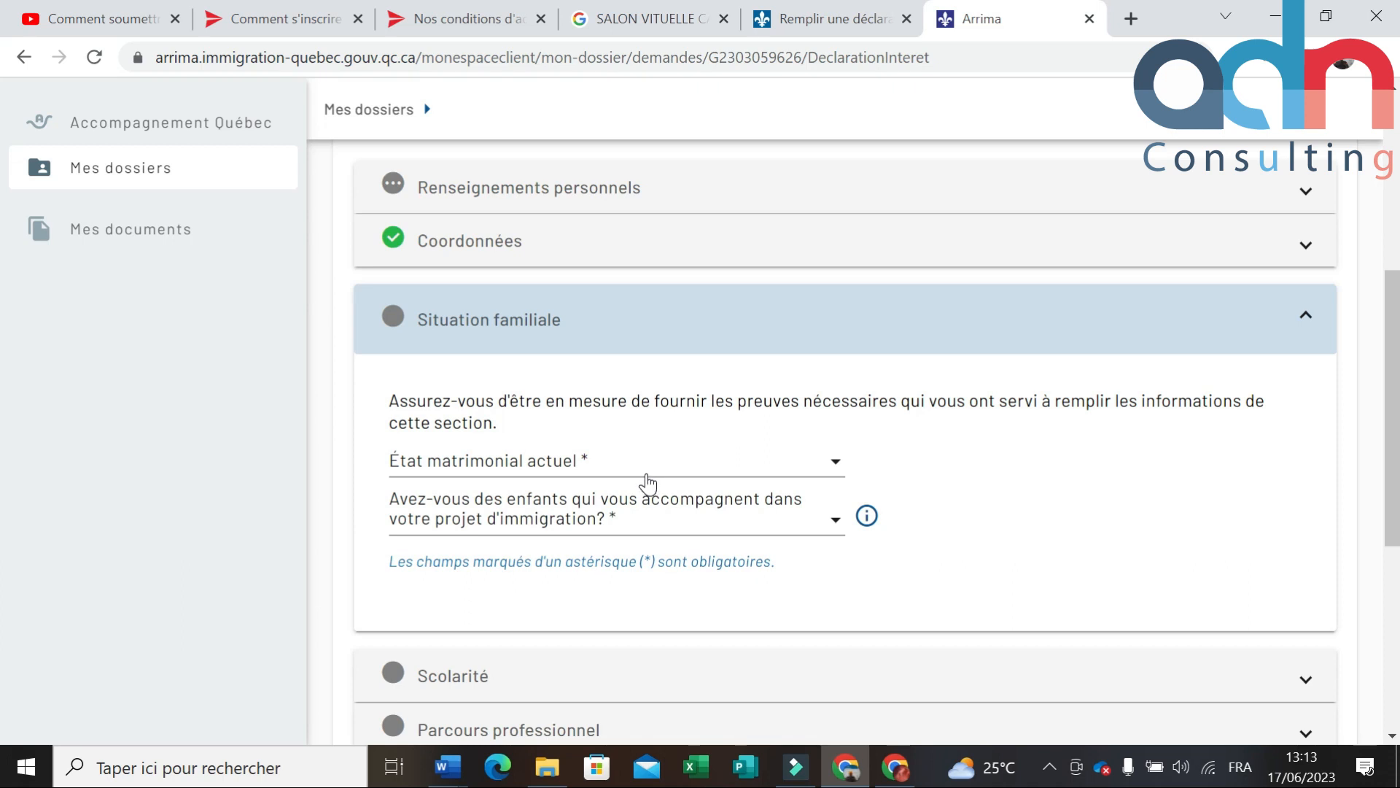
scroll(649, 476, "down", 3)
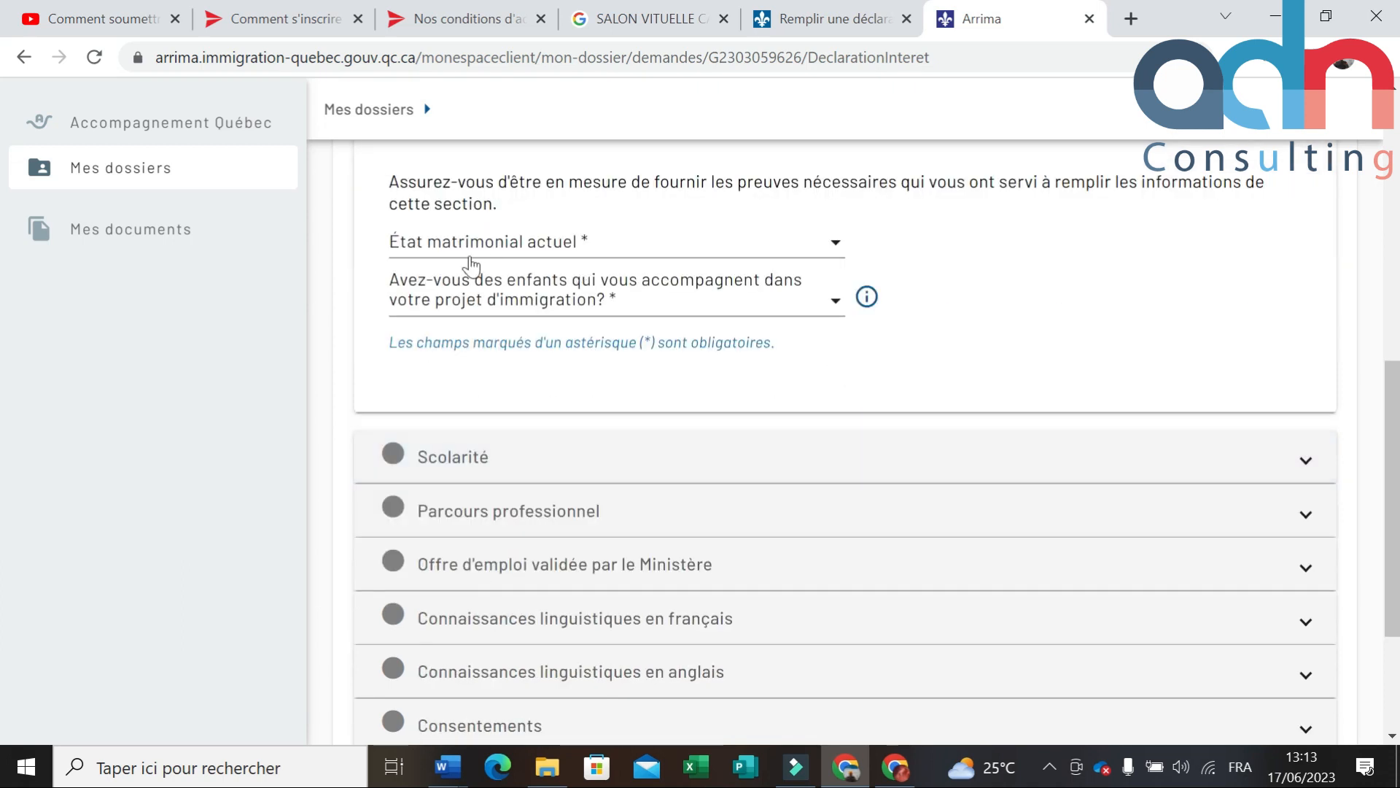
left_click(831, 255)
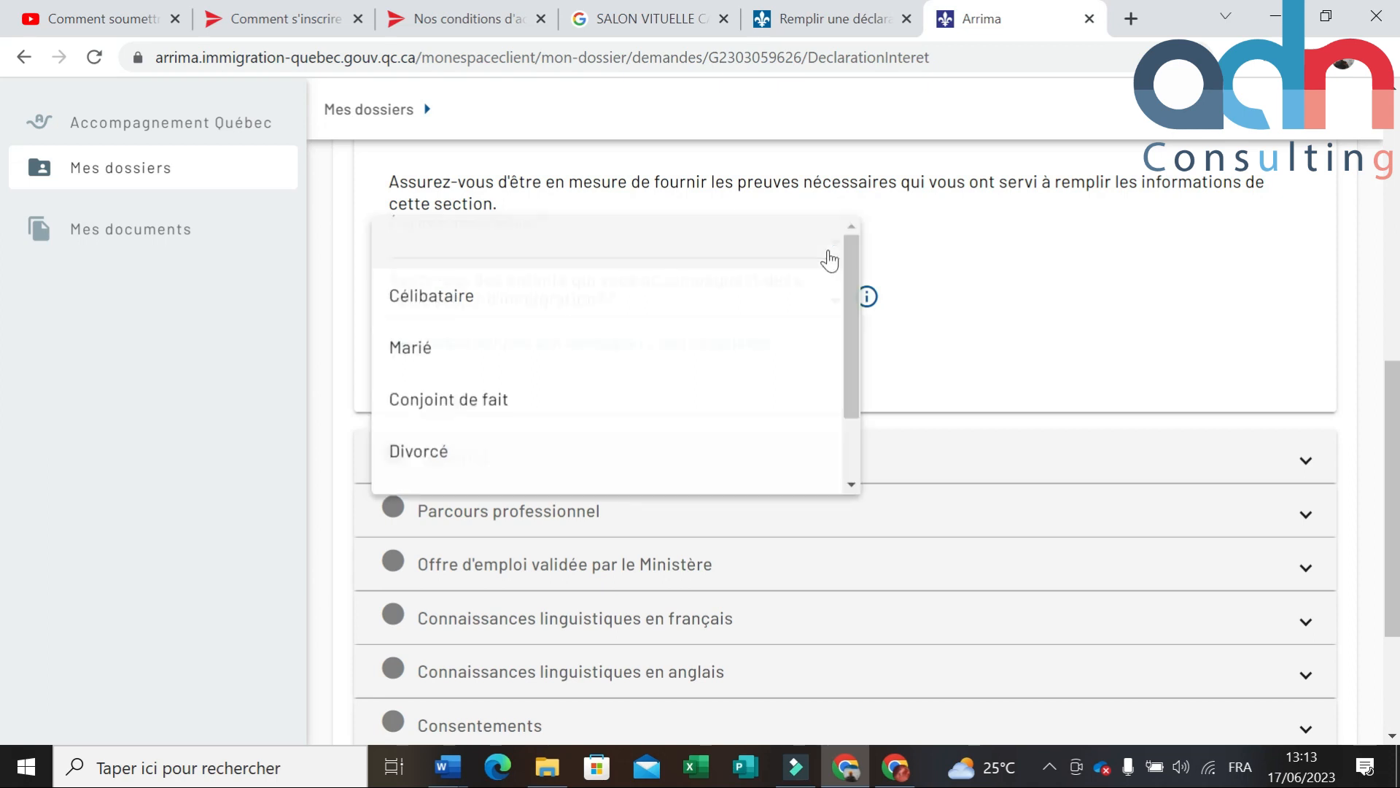
left_click(492, 300)
left_click(453, 303)
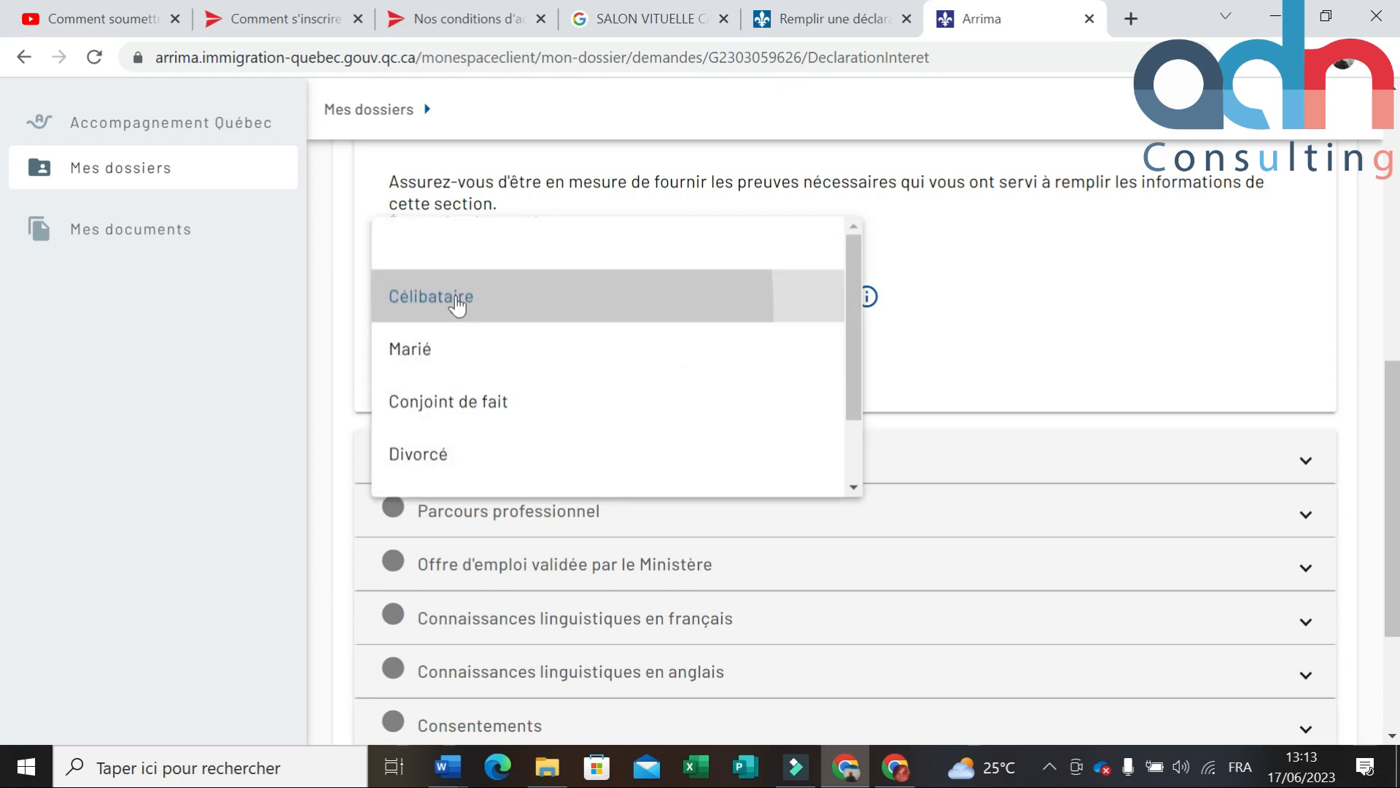
Step: Answer Non to accompanying children and collapse the Situation familiale section
left_click(702, 318)
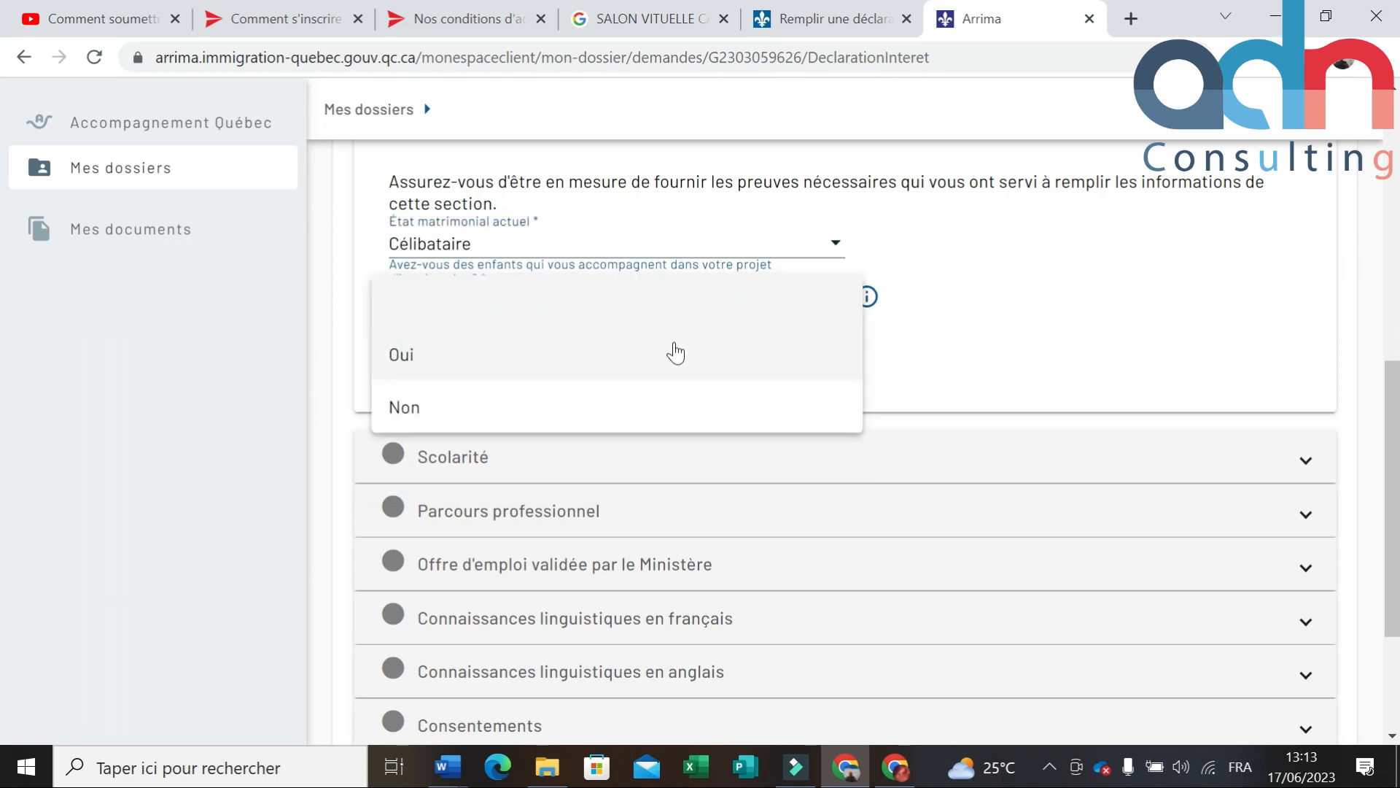
left_click(1054, 374)
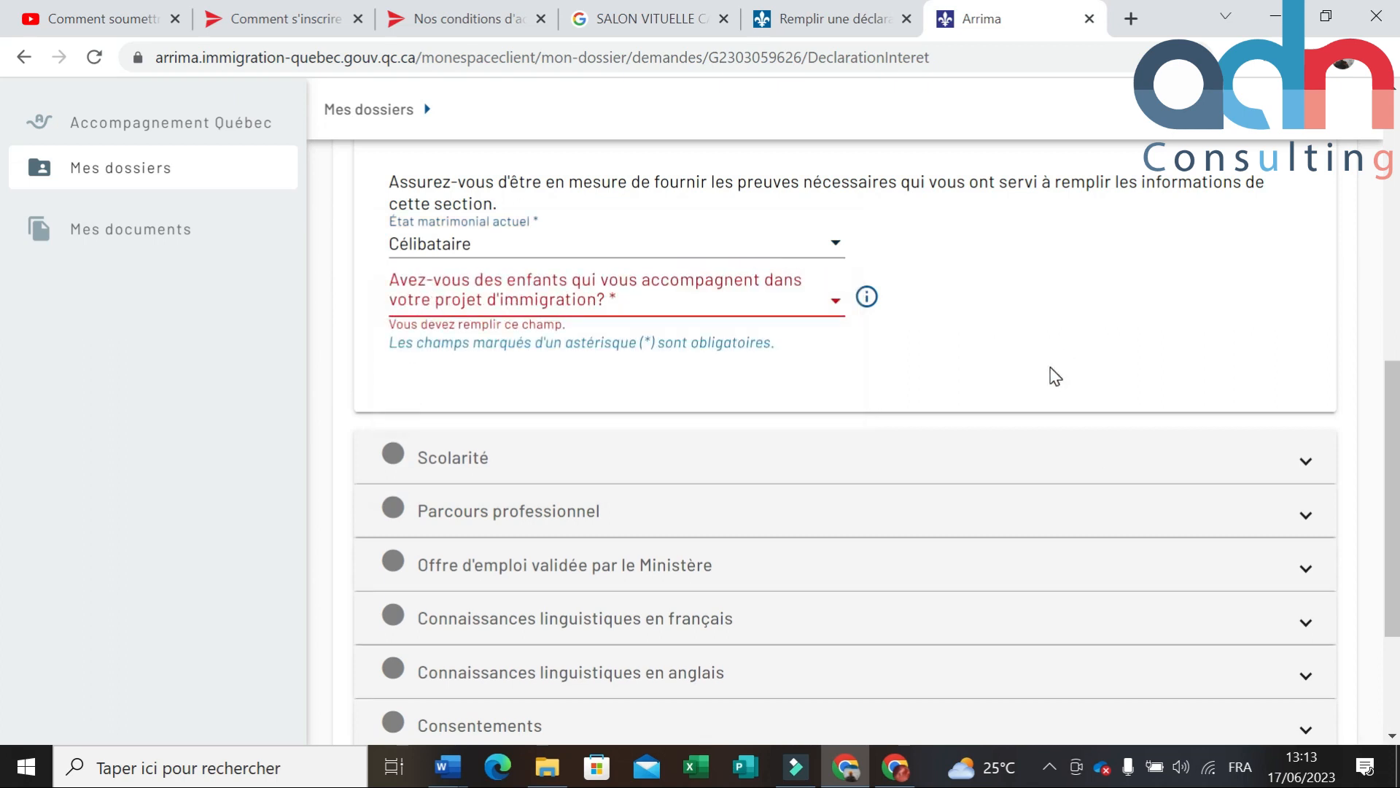
left_click(836, 301)
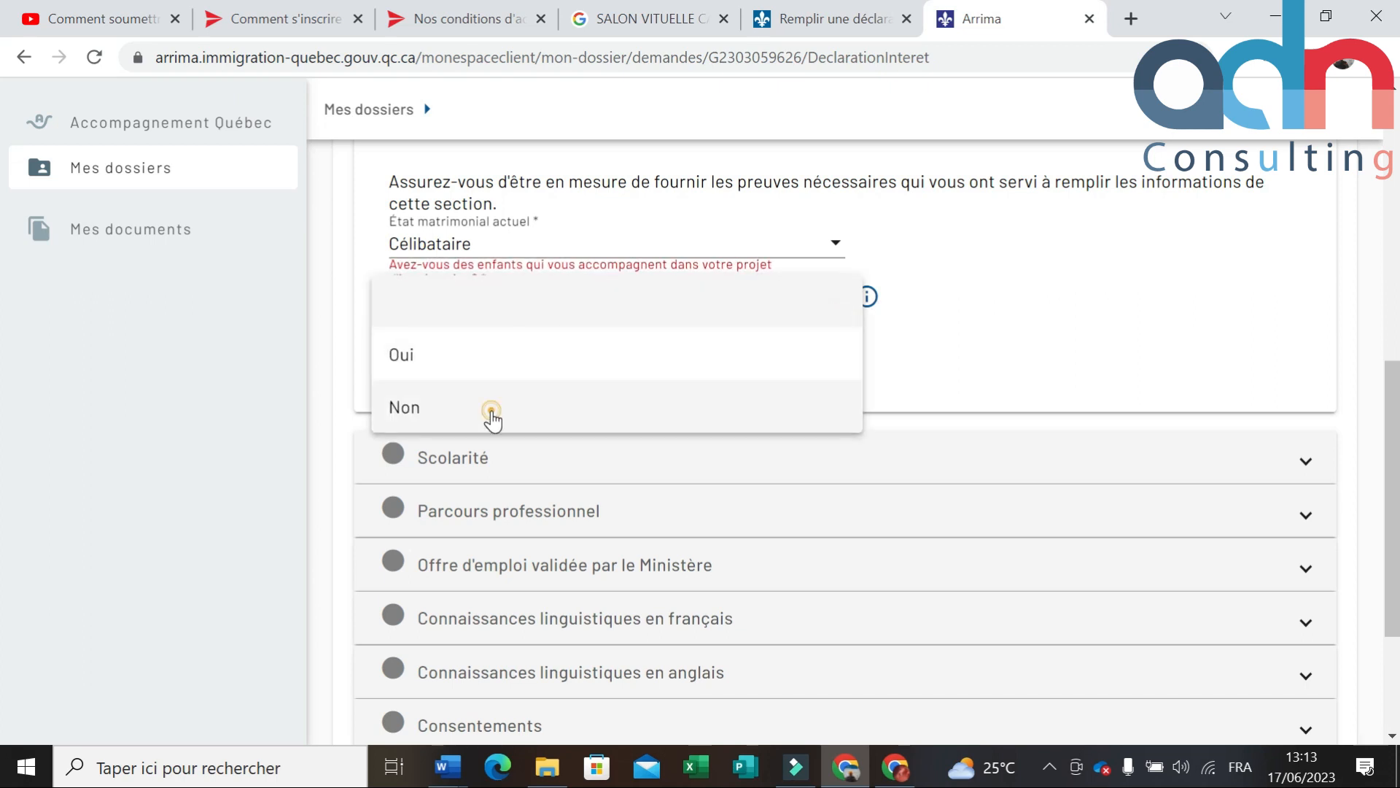
left_click(576, 426)
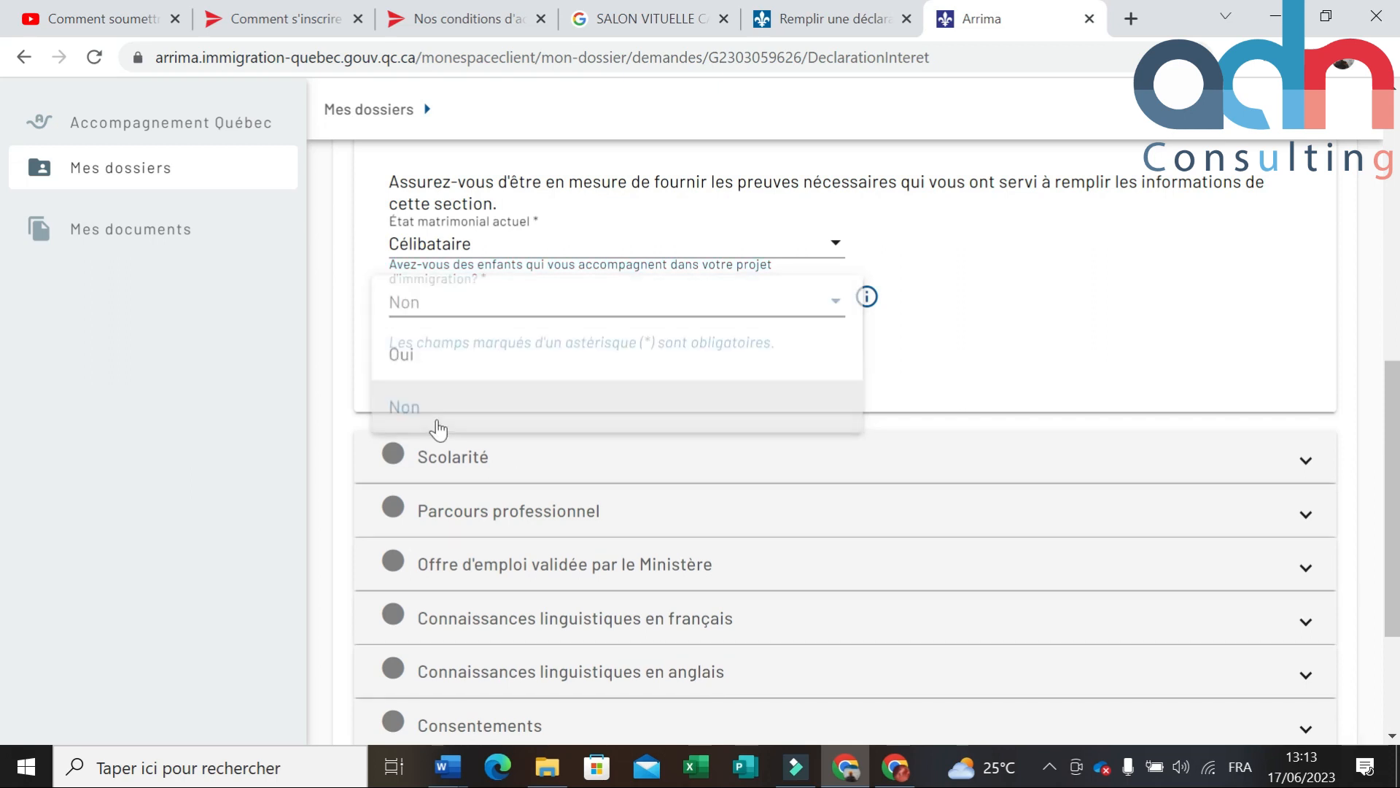
left_click(1048, 305)
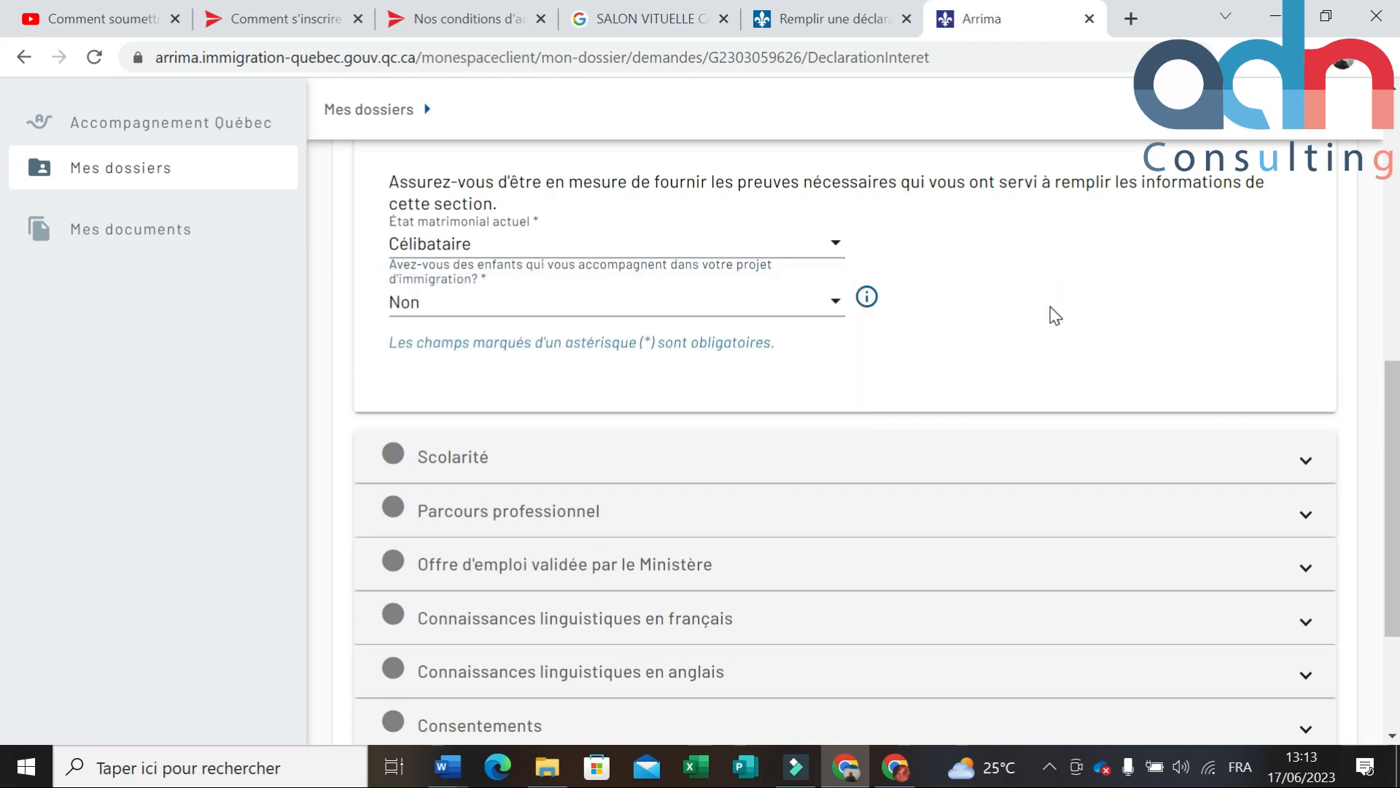
scroll(1050, 307, "up", 3)
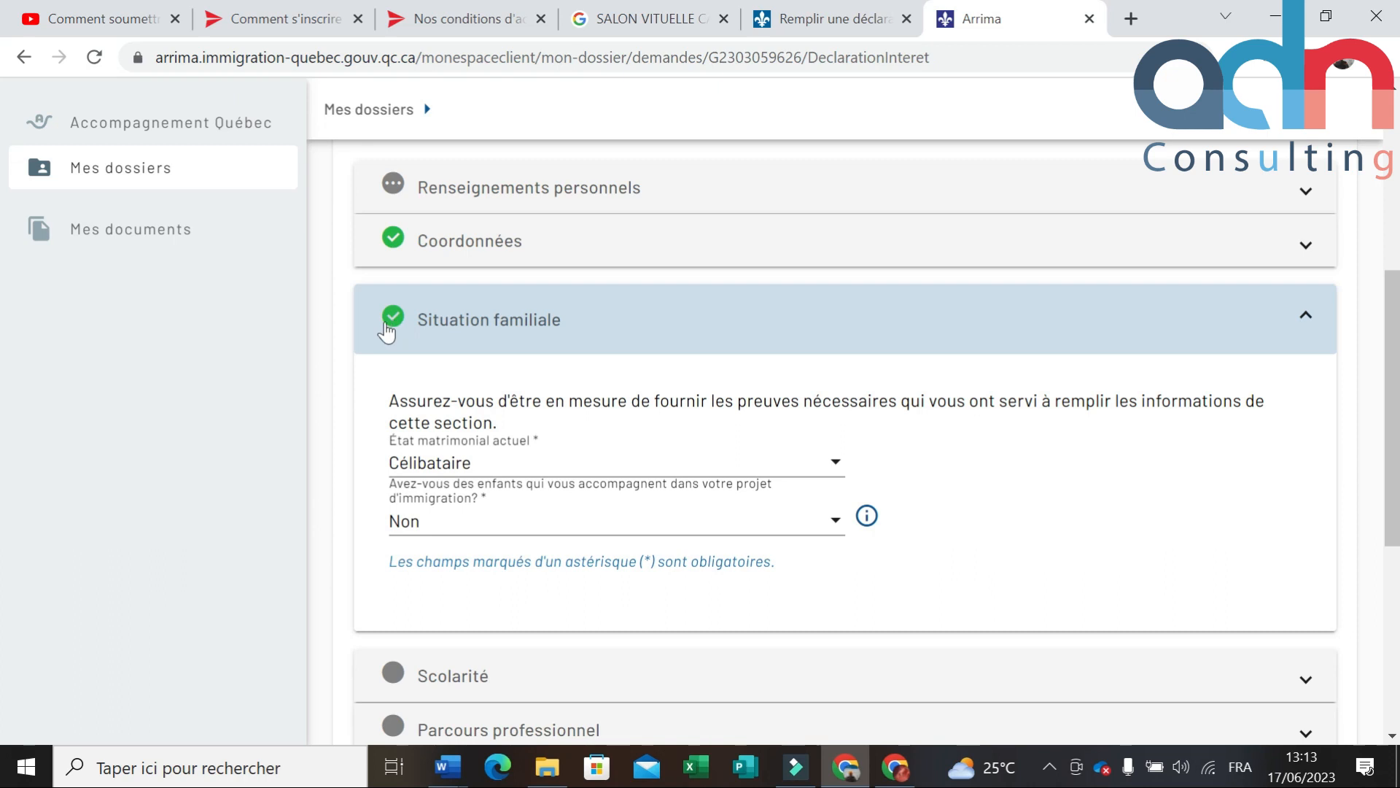
left_click(1297, 321)
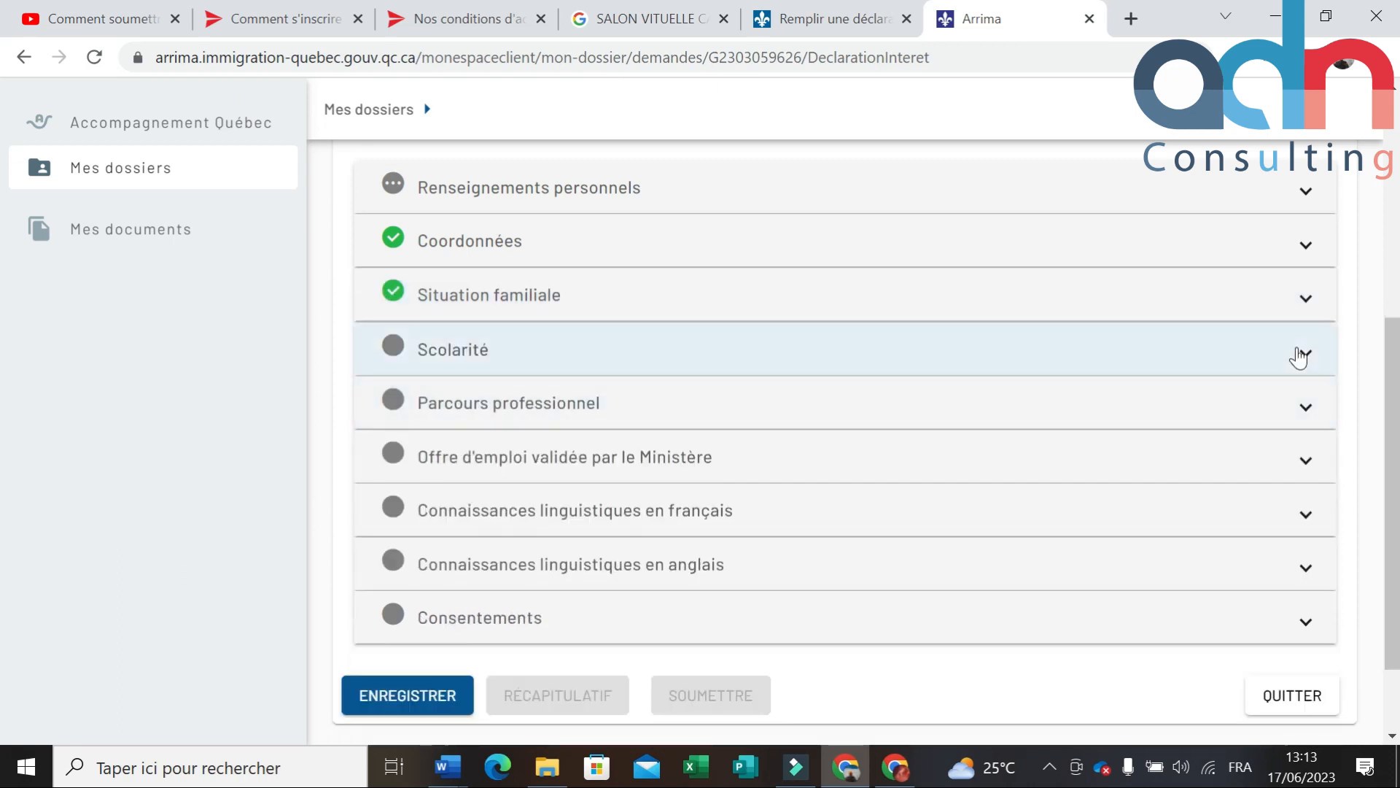
Step: Expand Scolarité and answer Oui to holding a diploma beyond primary studies
left_click(1295, 353)
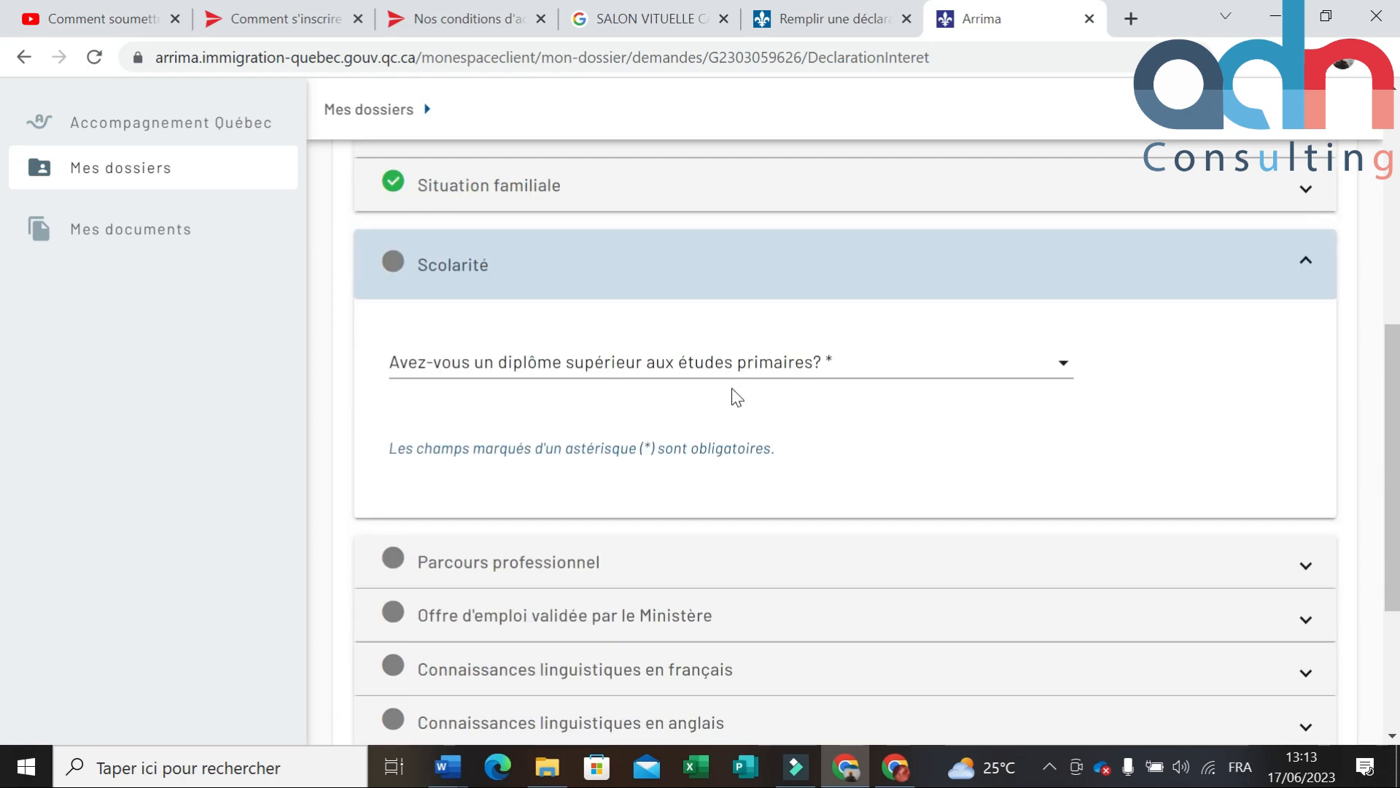
left_click(1048, 370)
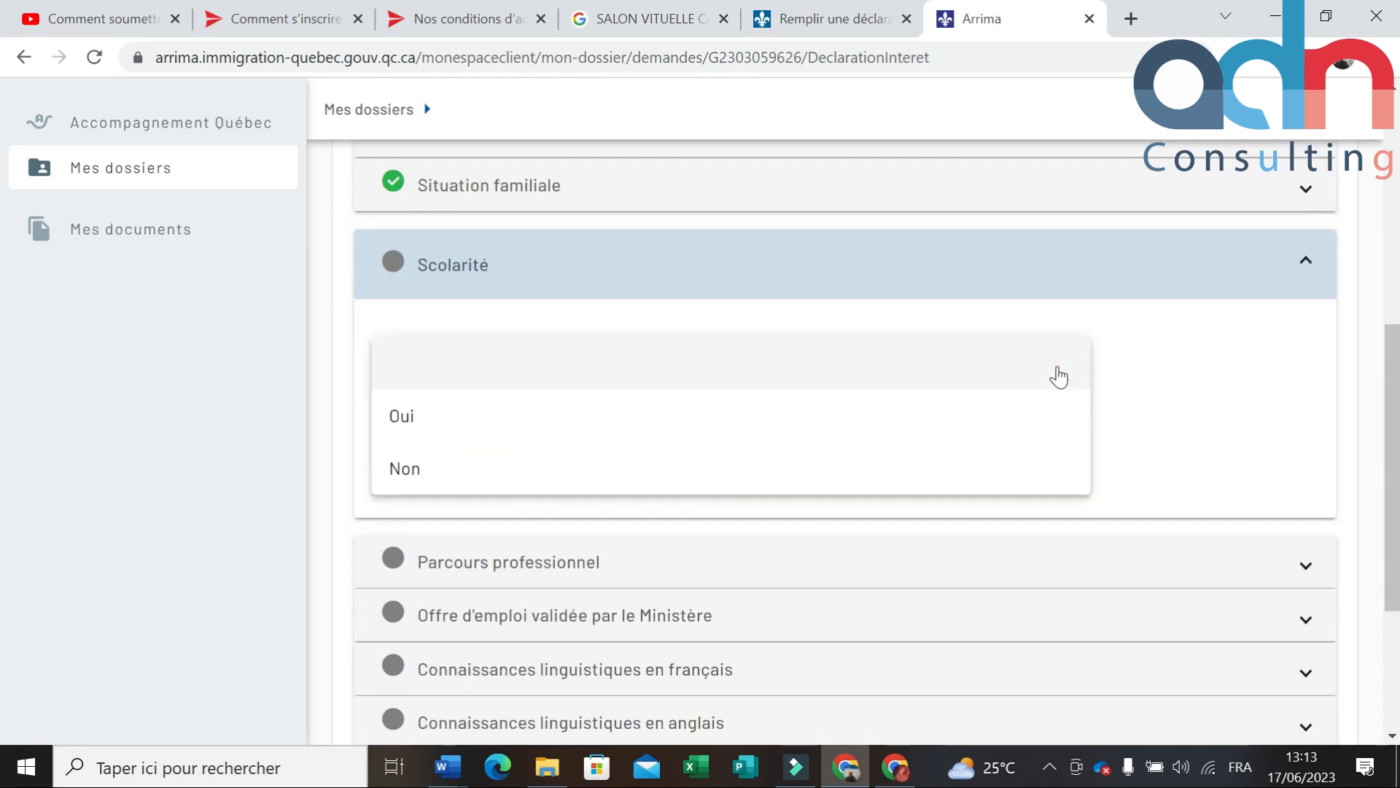
left_click(426, 431)
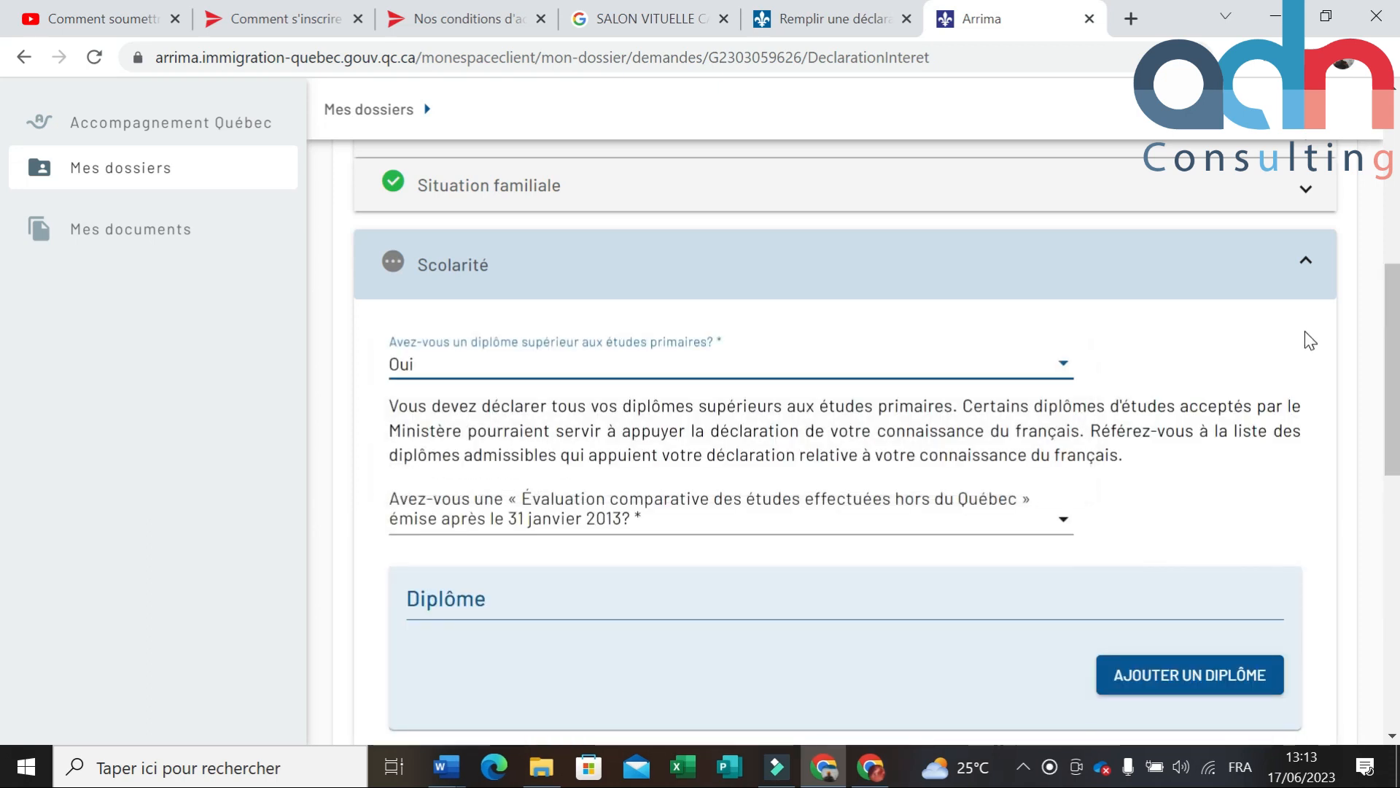
scroll(1050, 459, "down", 3)
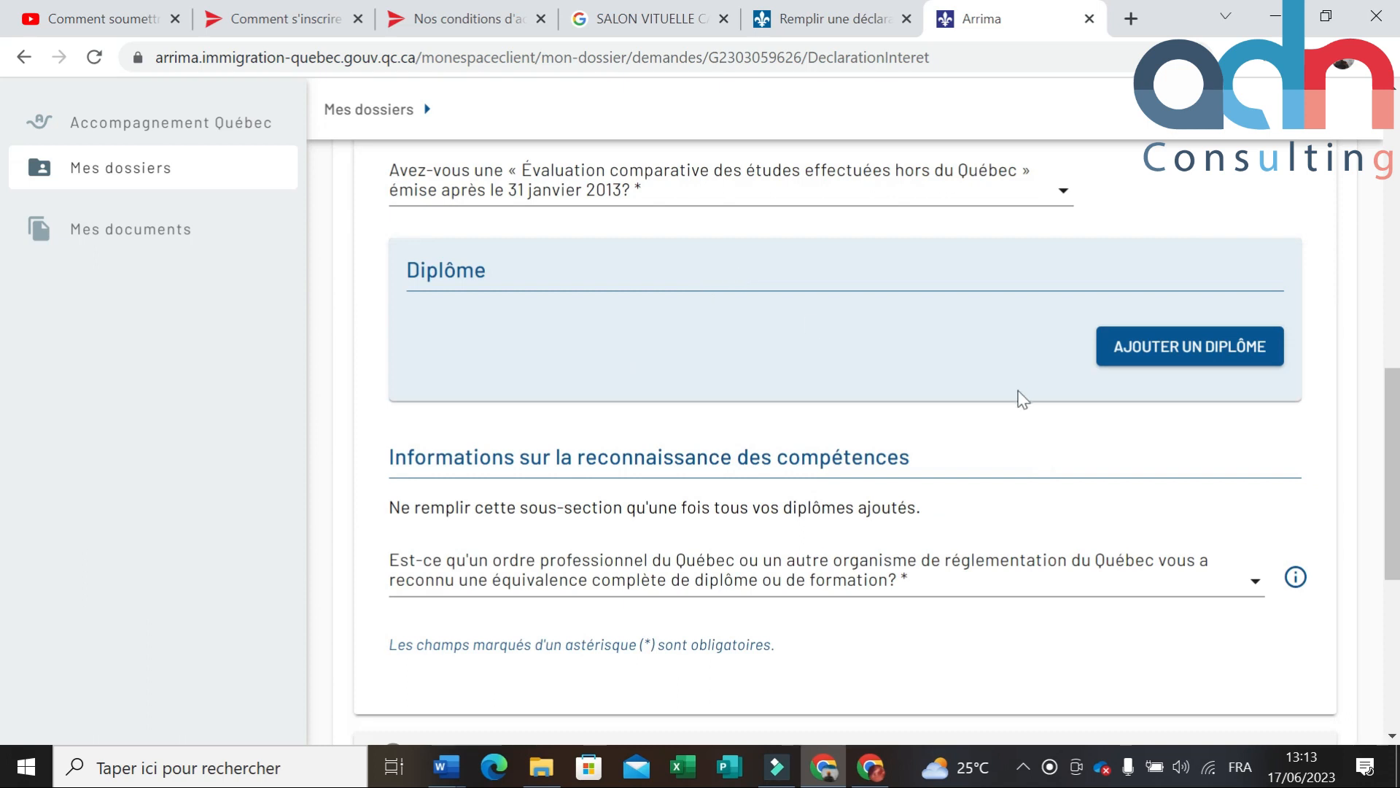
scroll(1023, 399, "up", 1)
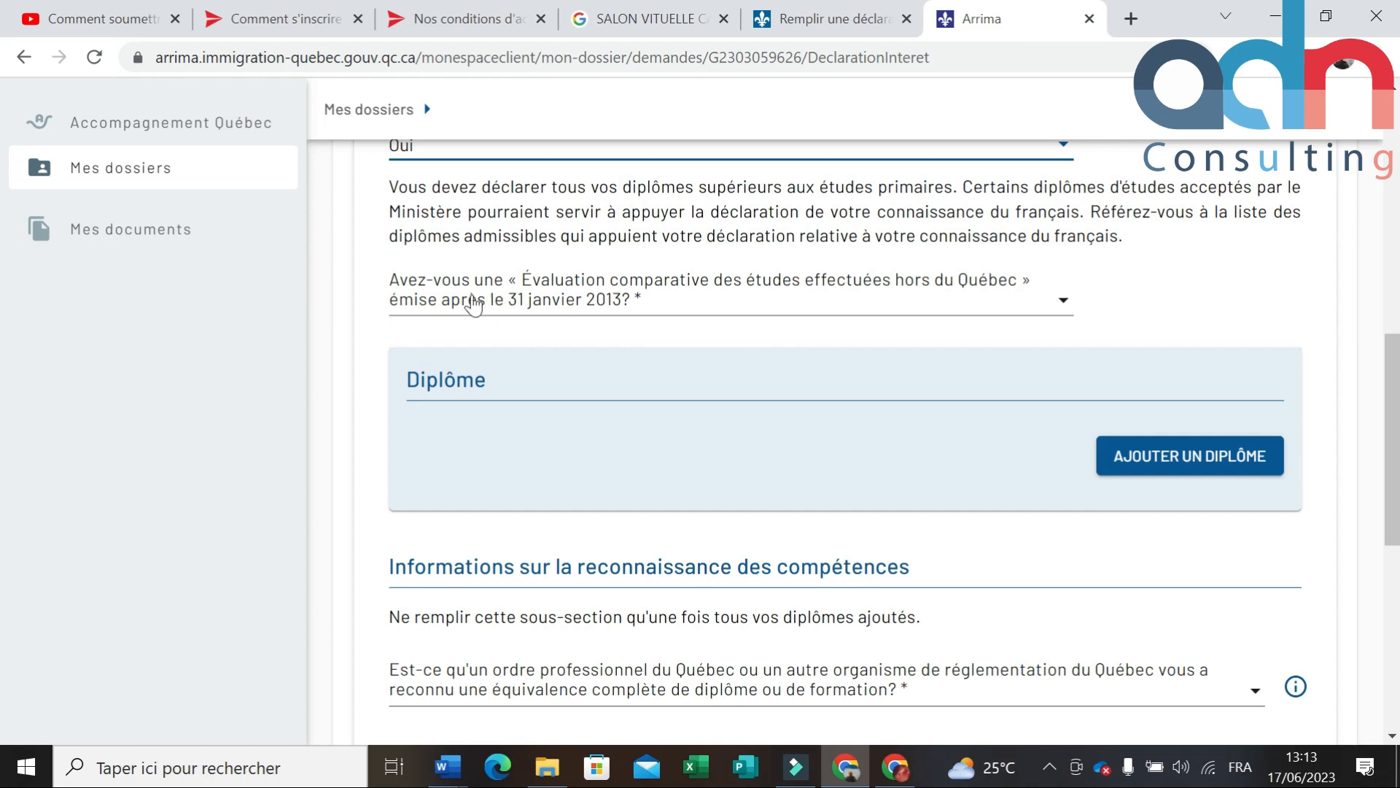
scroll(474, 303, "up", 1)
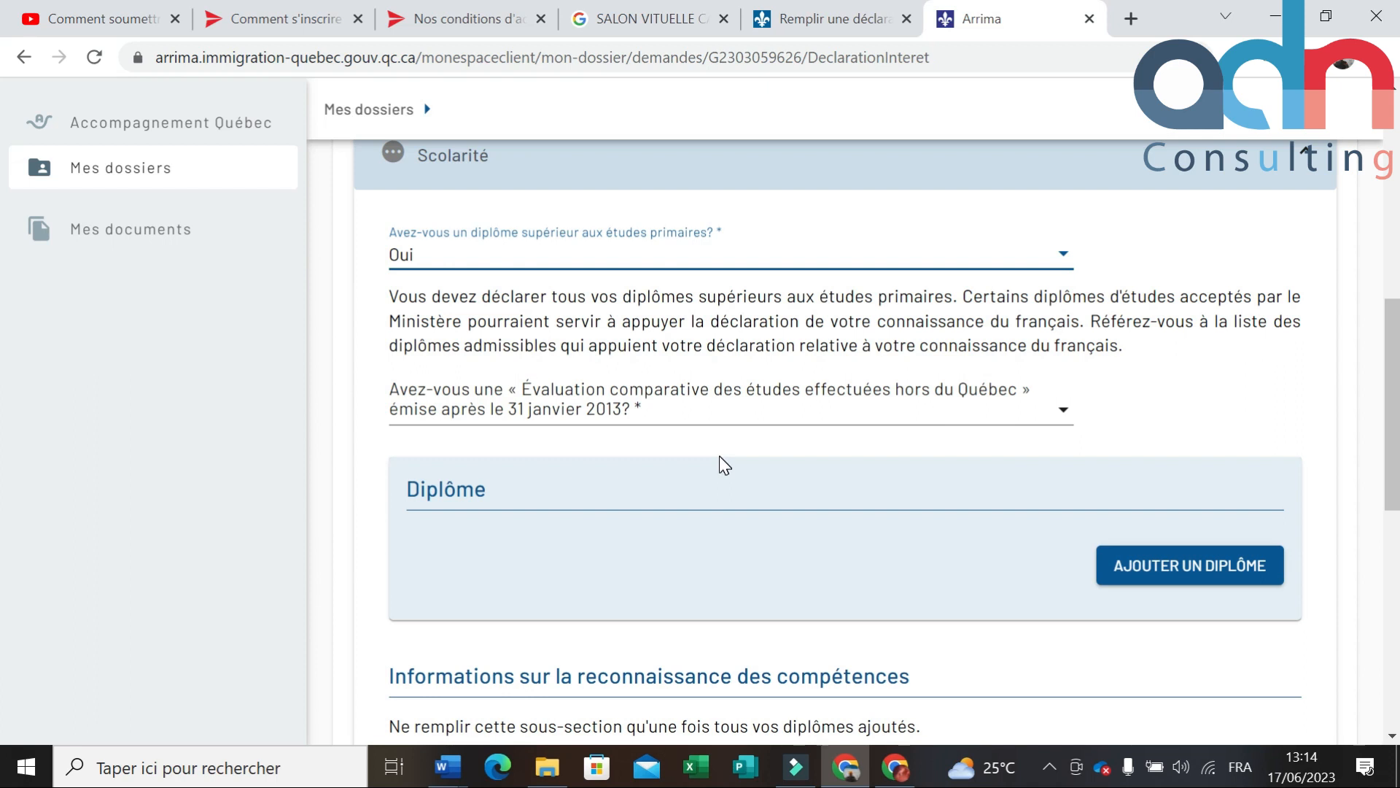
scroll(1105, 456, "down", 3)
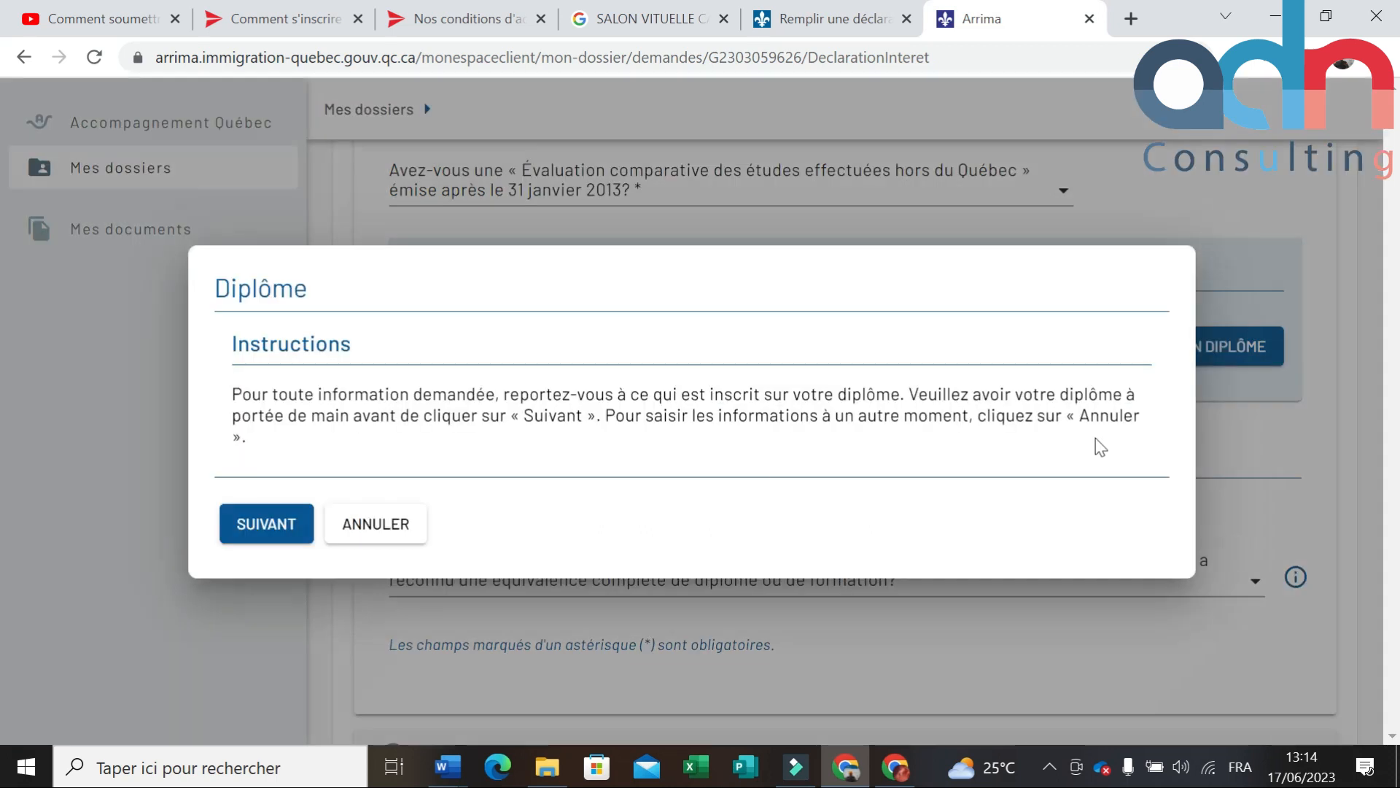
Step: Move to the diploma details and choose Martinique as the issuing country
left_click(264, 527)
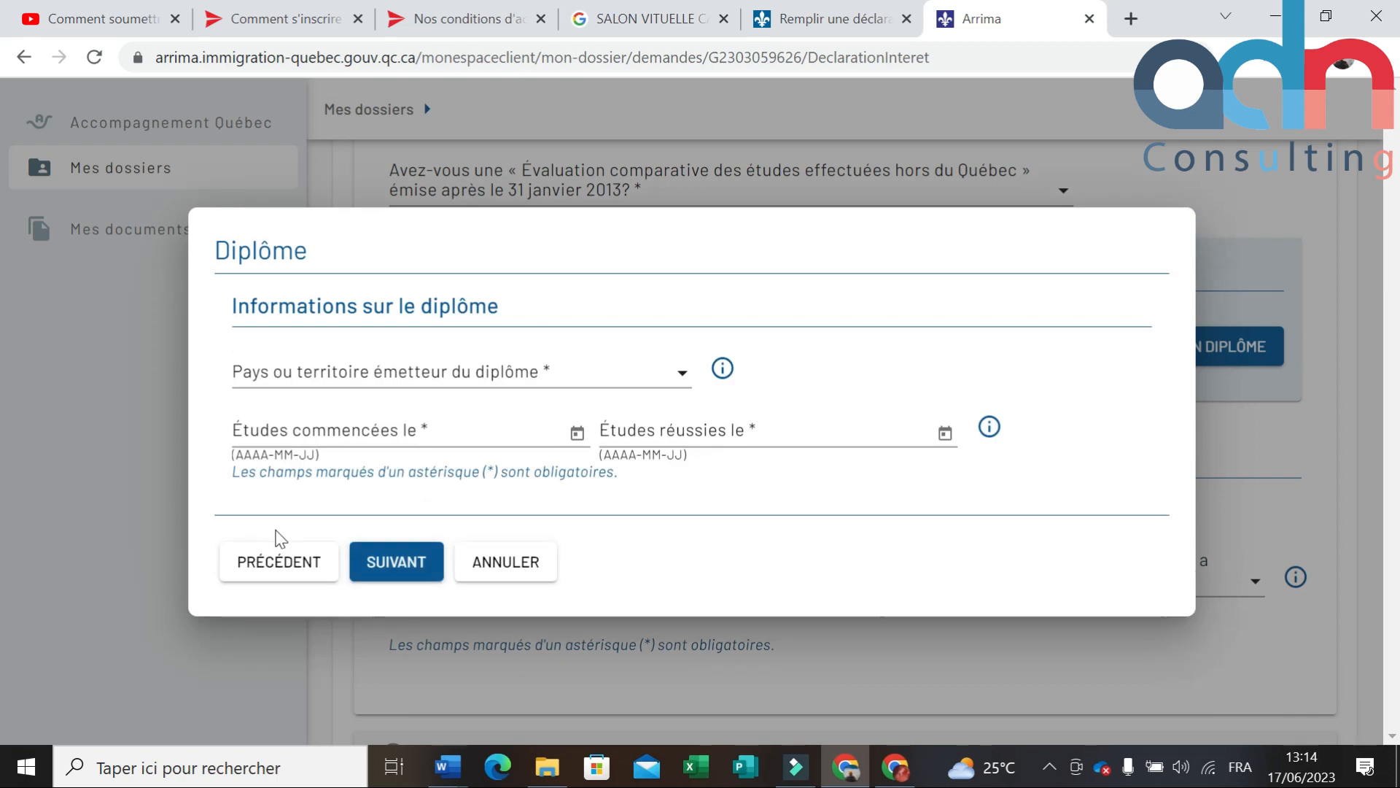
left_click(422, 376)
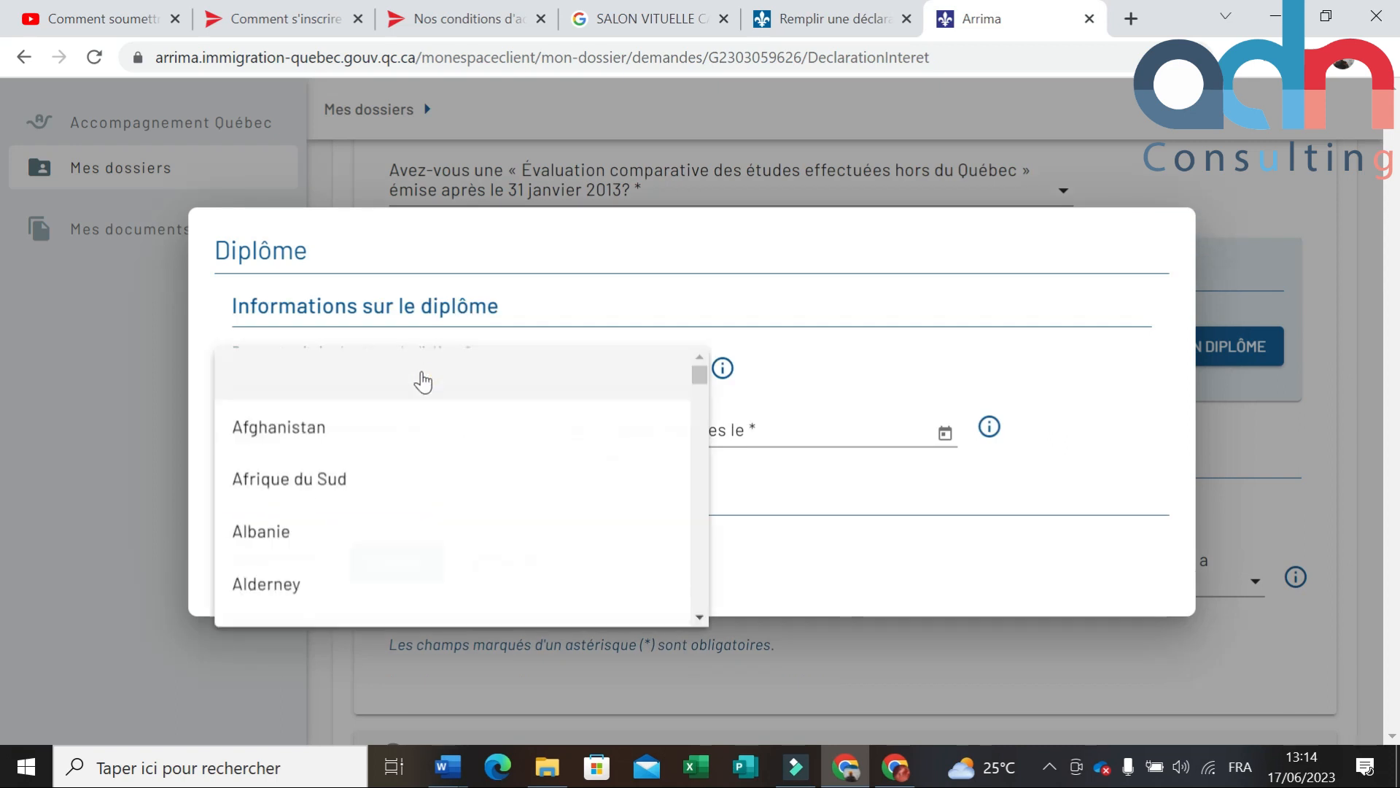
scroll(359, 439, "down", 5)
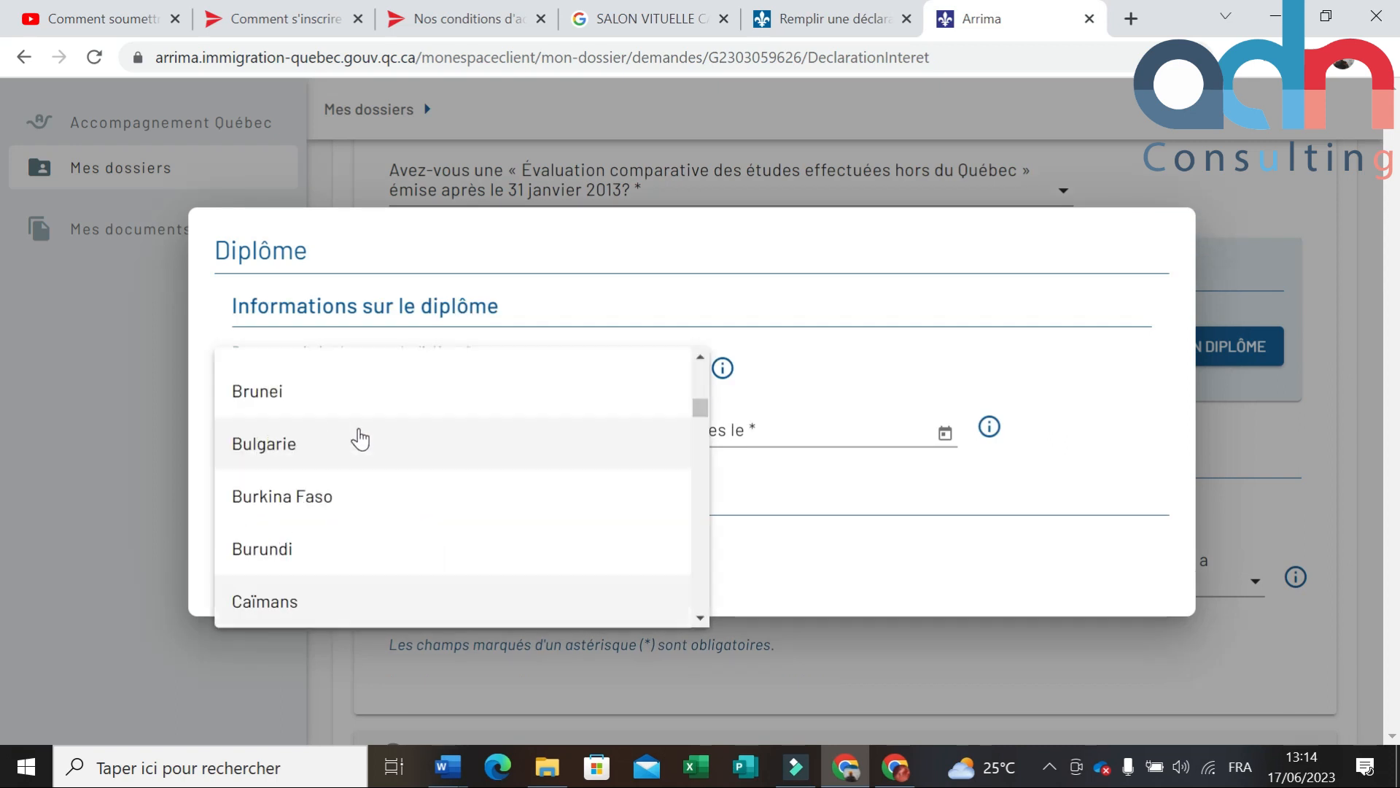
scroll(335, 466, "up", 5)
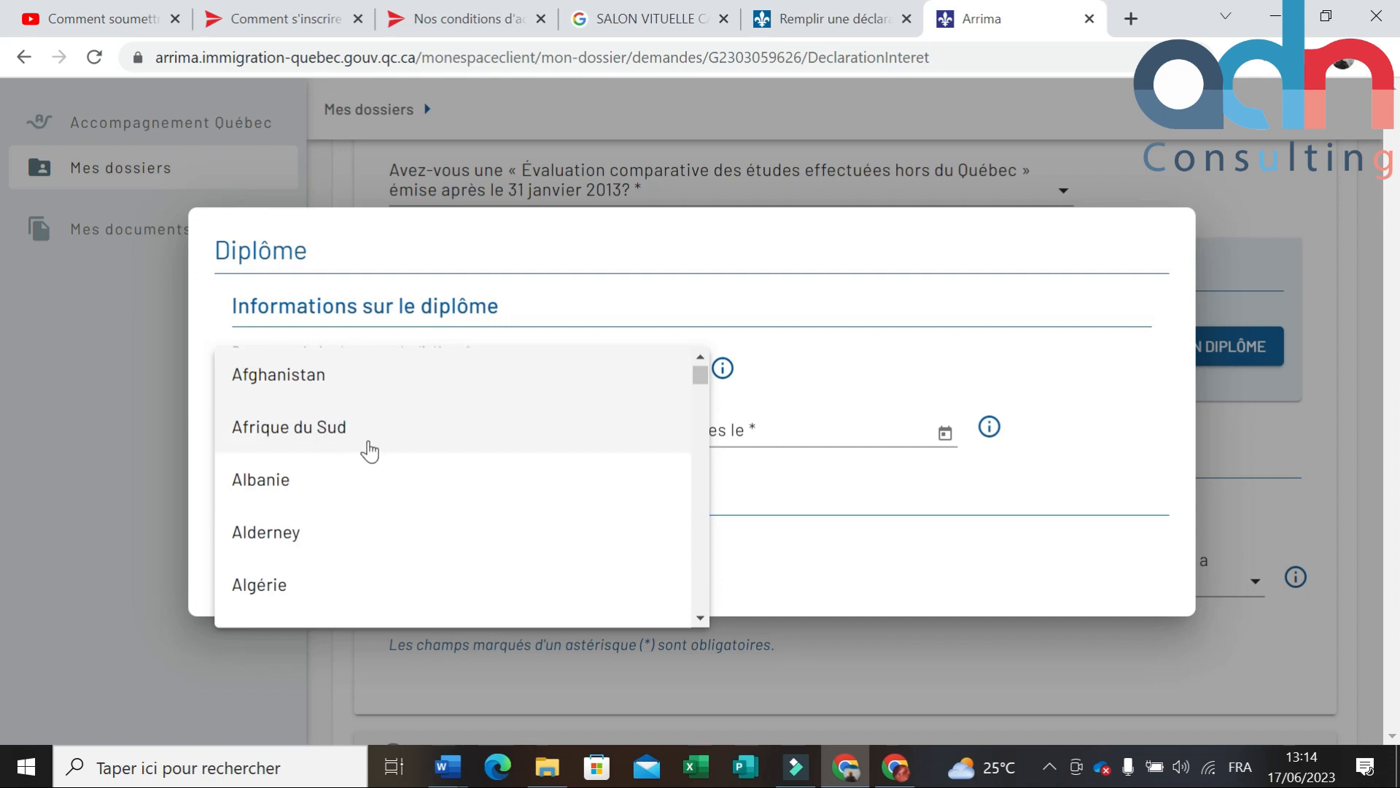
type("mex")
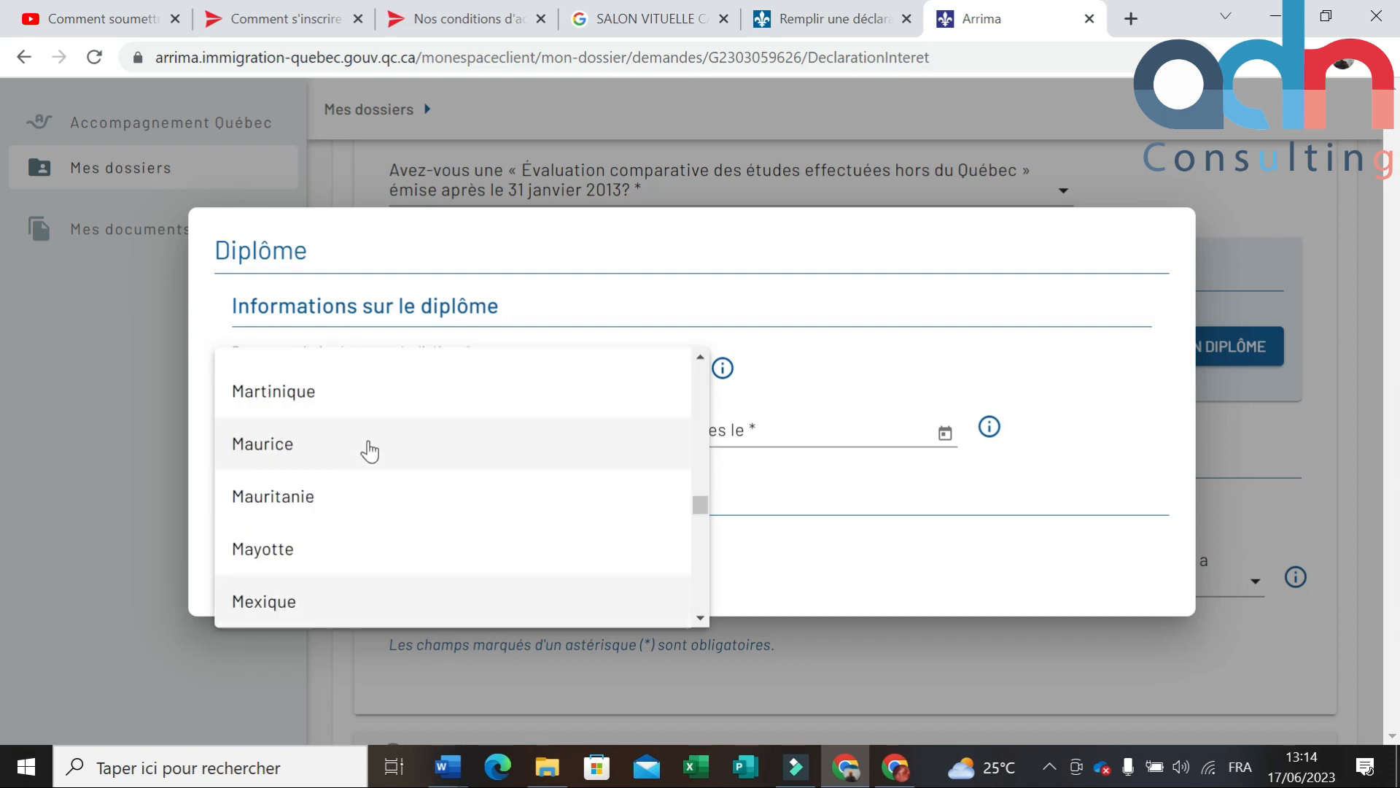
left_click(266, 394)
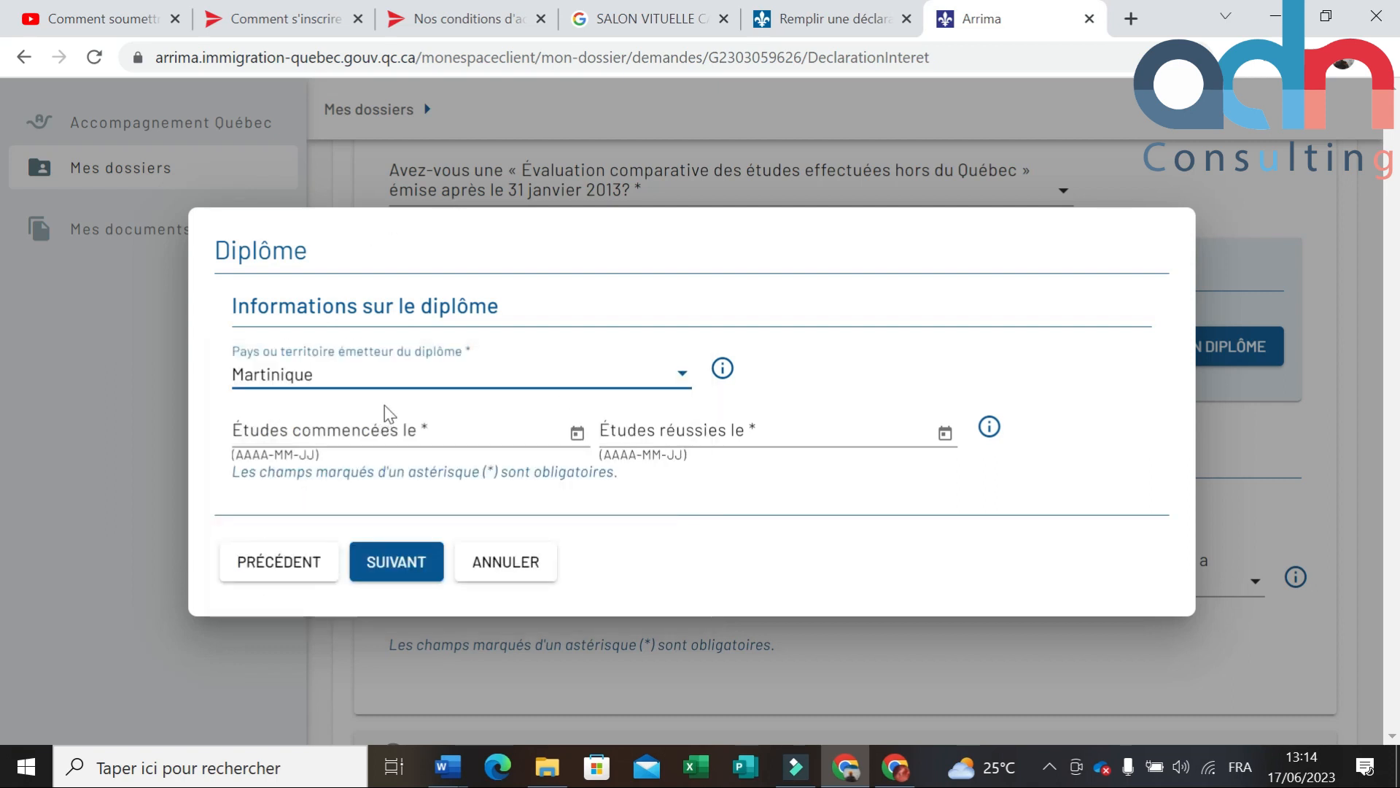
Step: Set the study start date to 2022-08-10 using the calendar
left_click(522, 434)
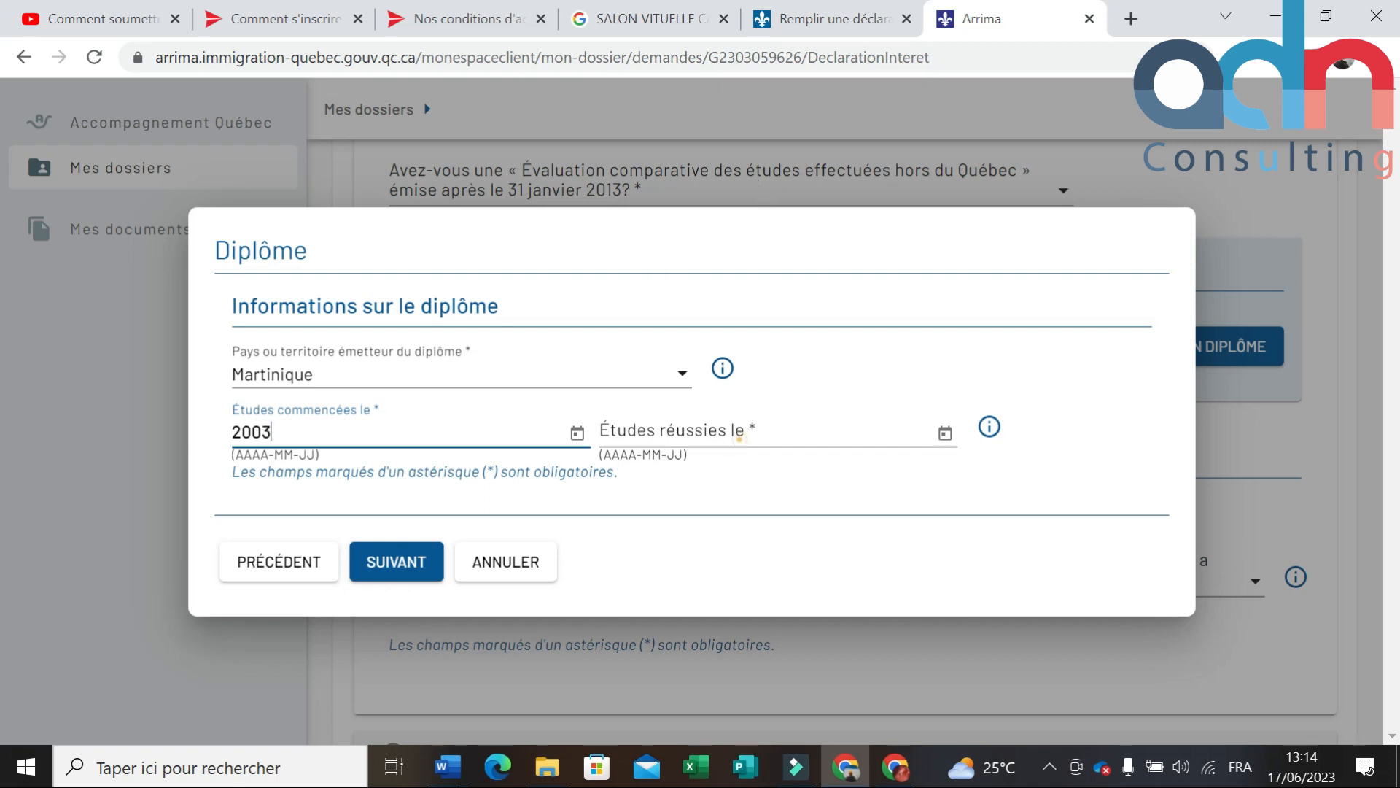
left_click(739, 438)
left_click(376, 423)
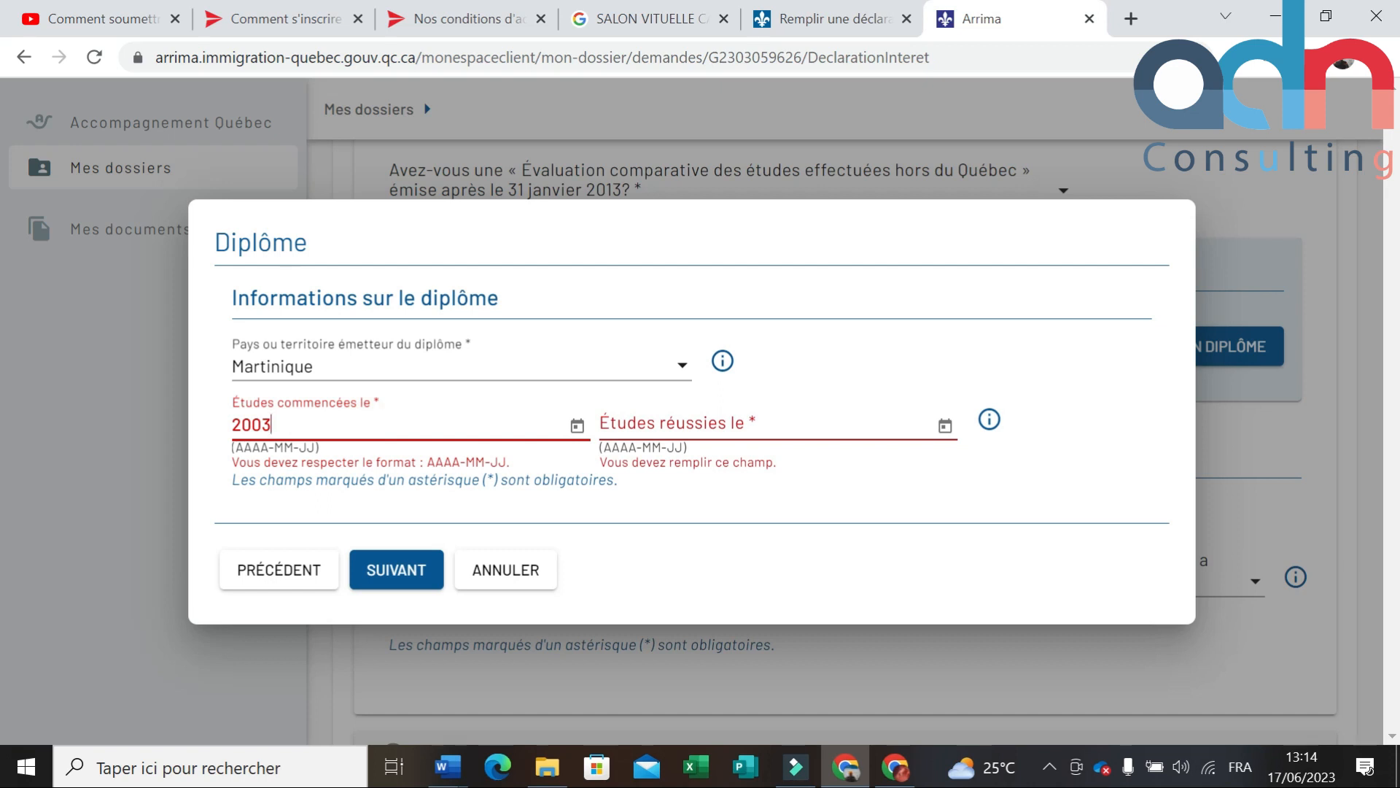
left_click(577, 425)
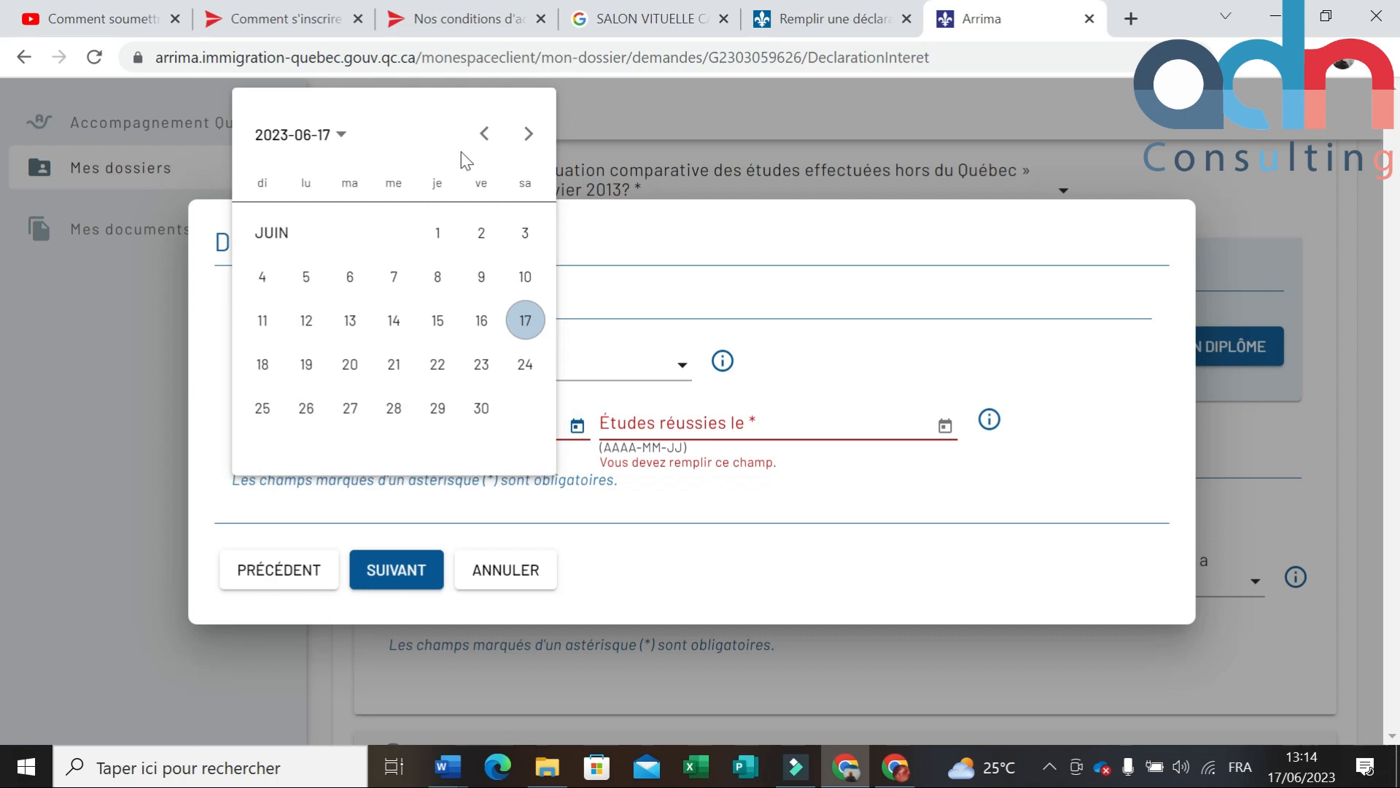
left_click(483, 134)
left_click(483, 134)
left_click(483, 134)
left_click(484, 134)
left_click(483, 134)
left_click(483, 134)
left_click(483, 134)
left_click(484, 134)
left_click(483, 134)
left_click(483, 134)
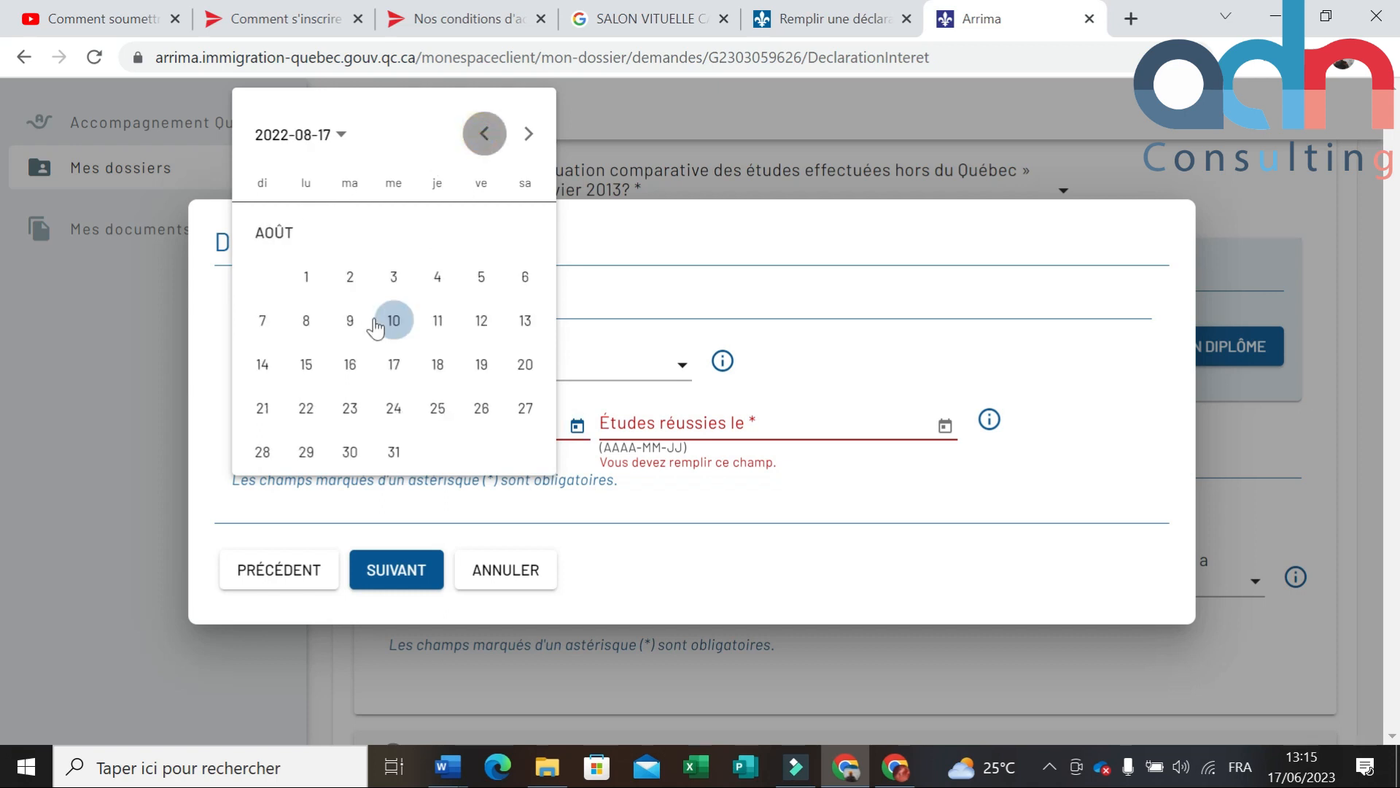
left_click(386, 320)
Step: Set the study completion date to 2022-09-13 and continue to the title search
left_click(809, 421)
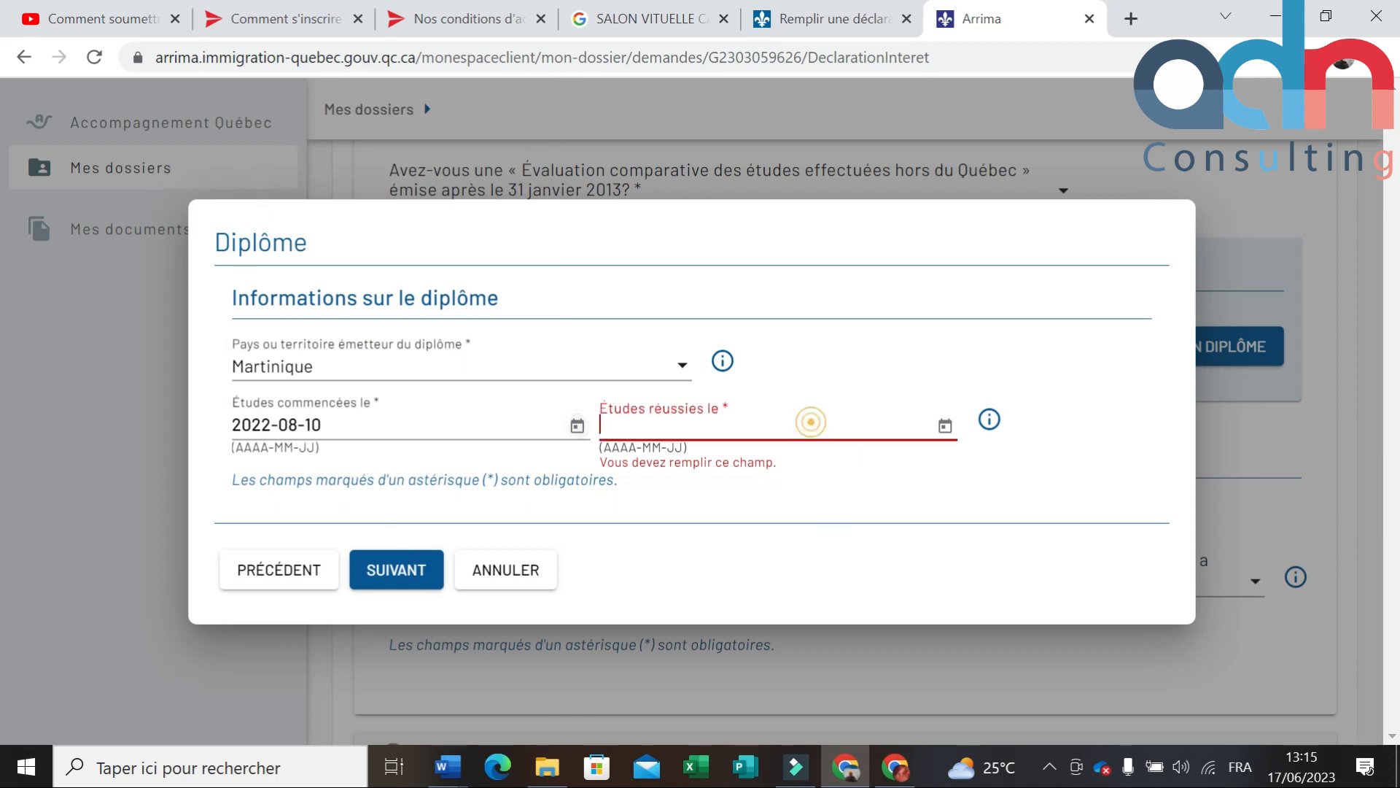
left_click(945, 427)
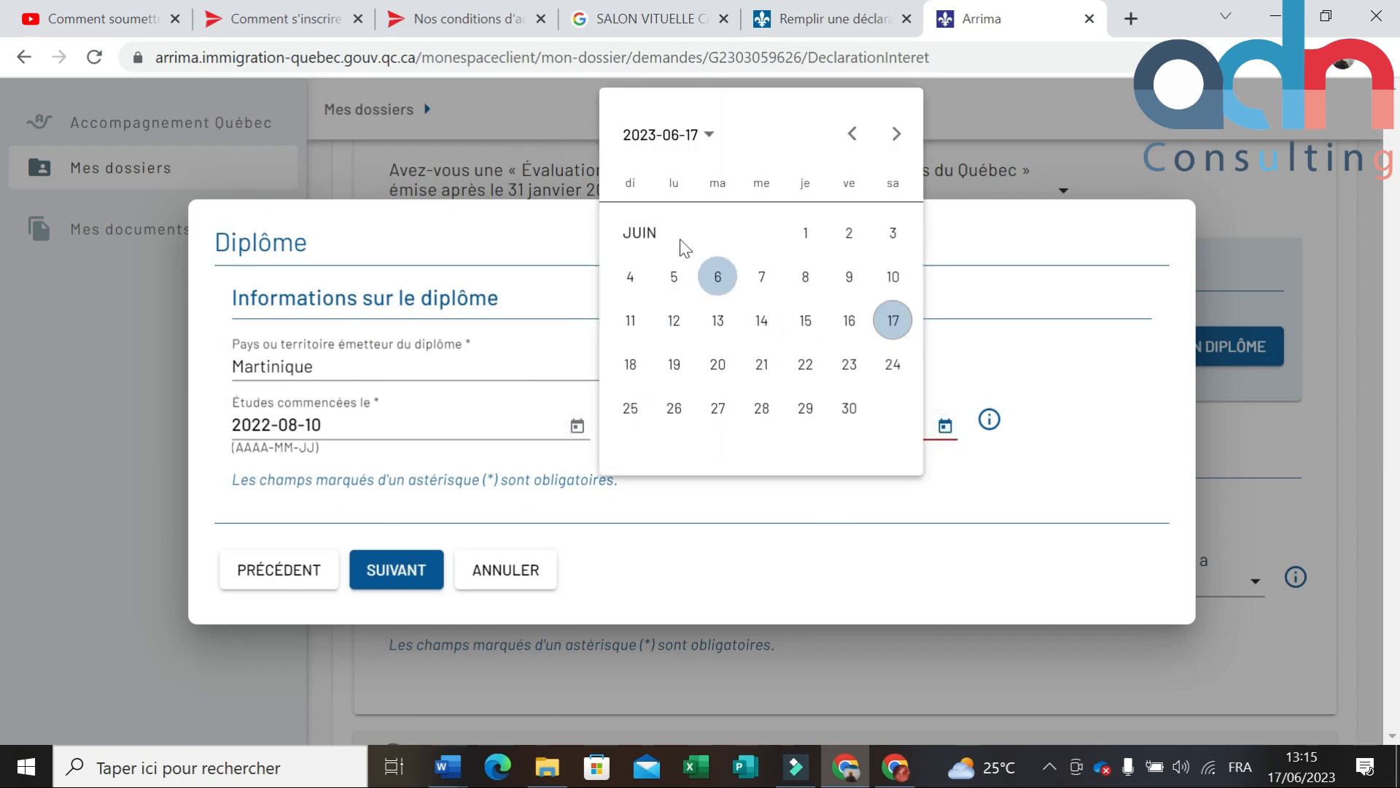
left_click(851, 133)
left_click(851, 133)
left_click(851, 134)
left_click(850, 134)
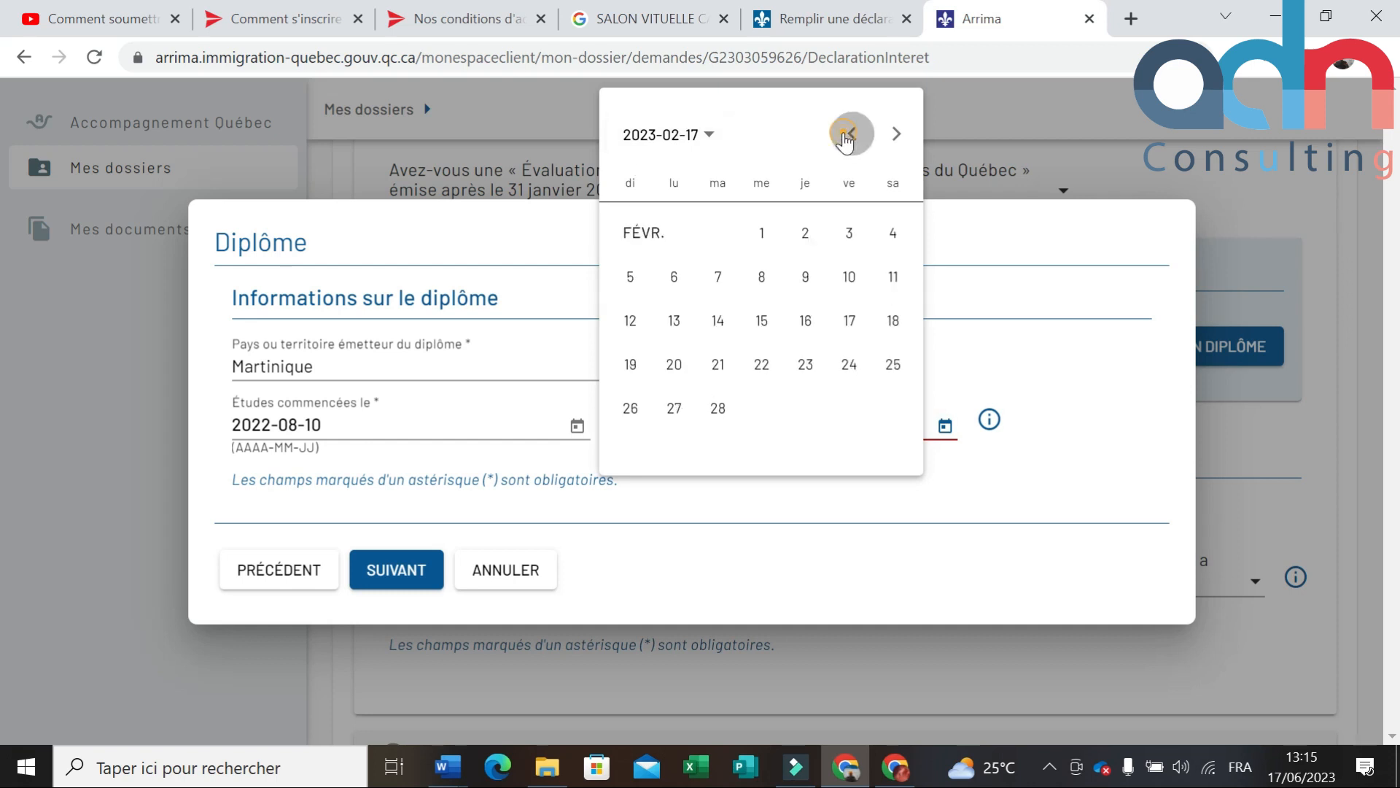
left_click(850, 134)
left_click(851, 133)
left_click(850, 133)
left_click(850, 133)
left_click(850, 133)
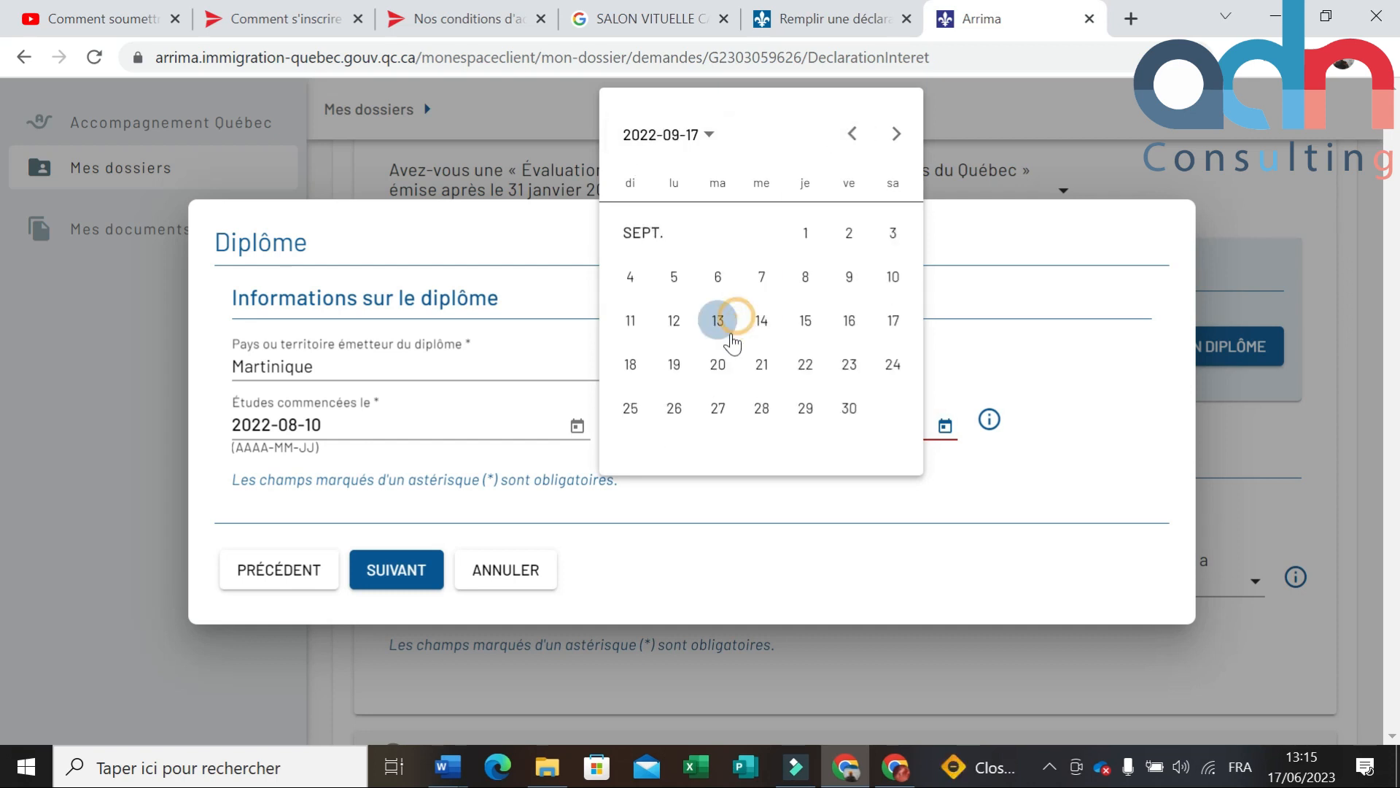
left_click(718, 320)
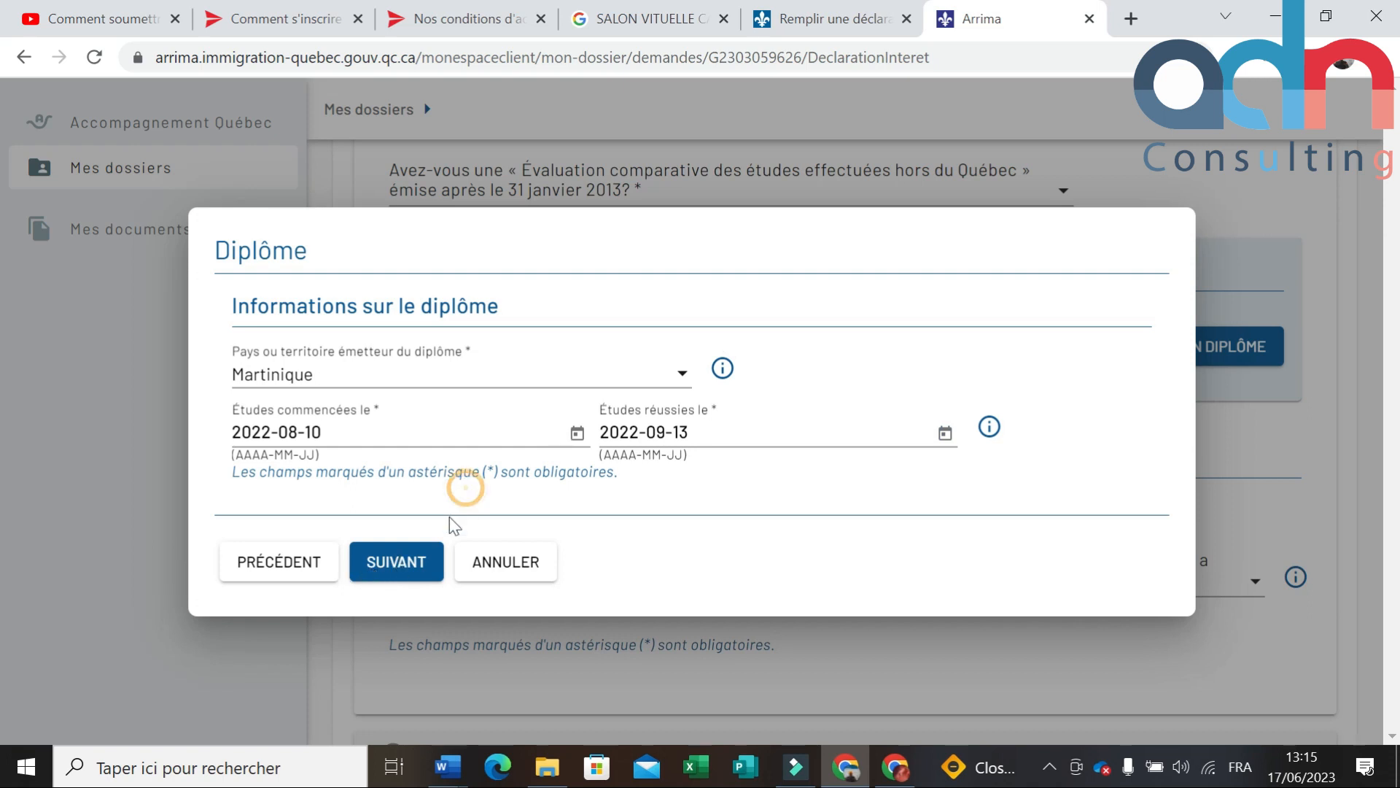
left_click(417, 563)
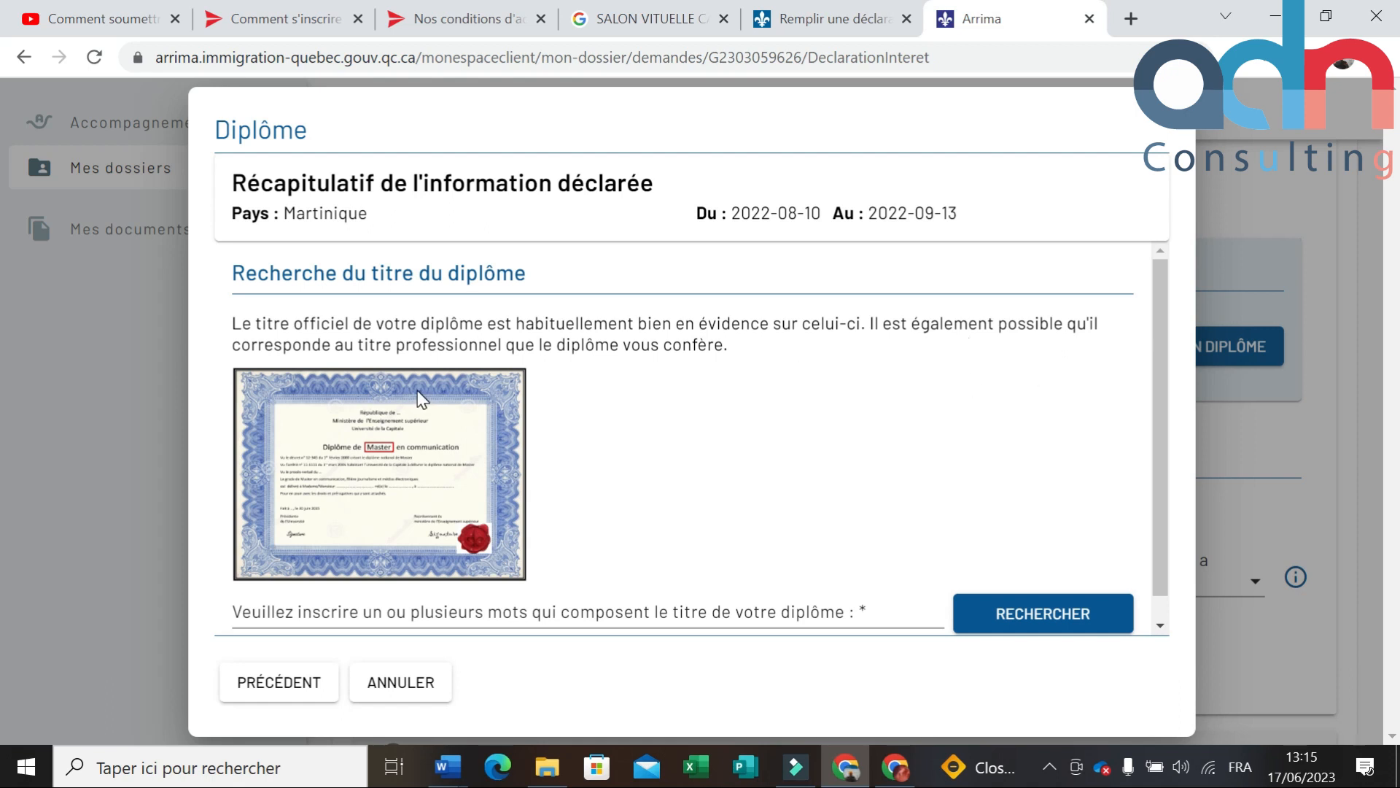
Step: Search diploma titles for 'LICENCE', get no results, and cancel the entry without saving
scroll(418, 390, "down", 1)
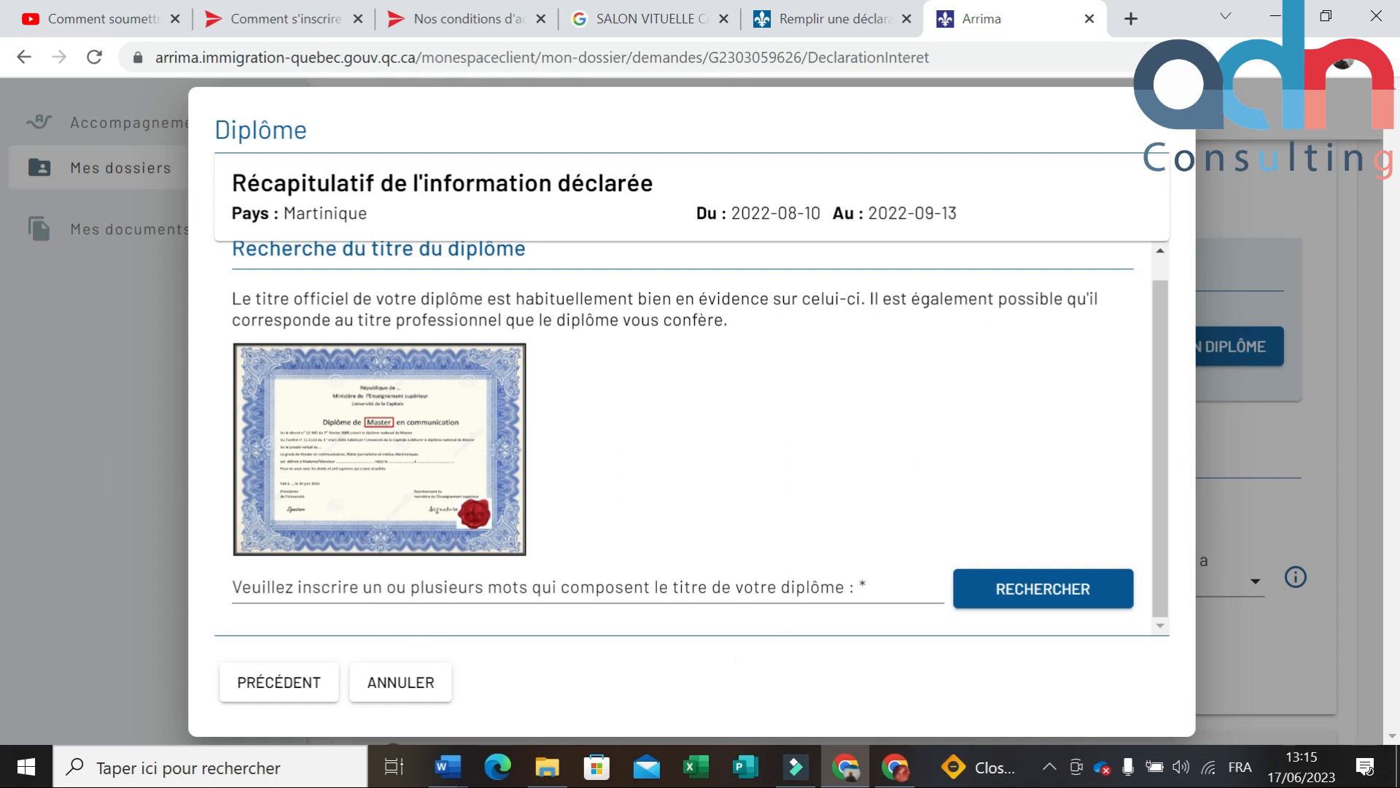
left_click(1076, 597)
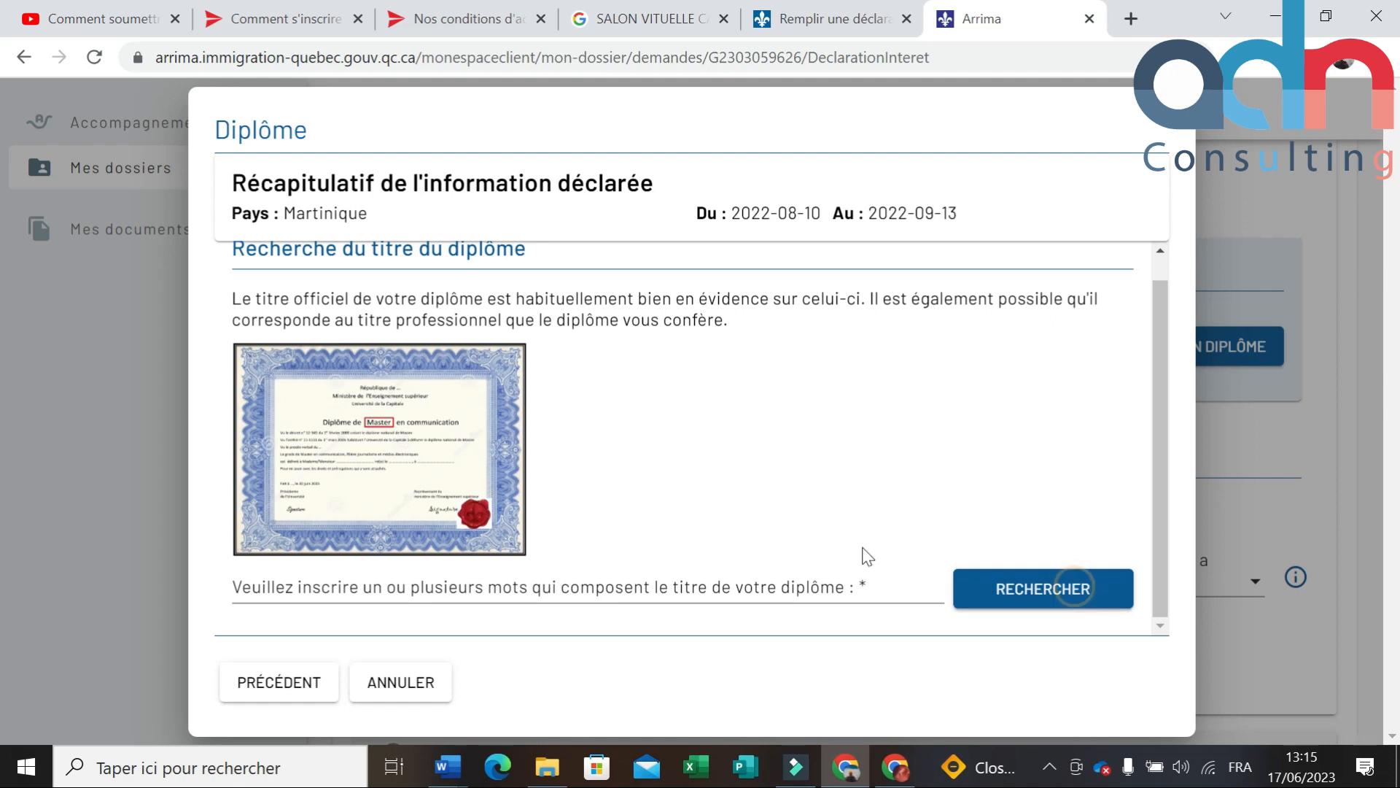
left_click(532, 579)
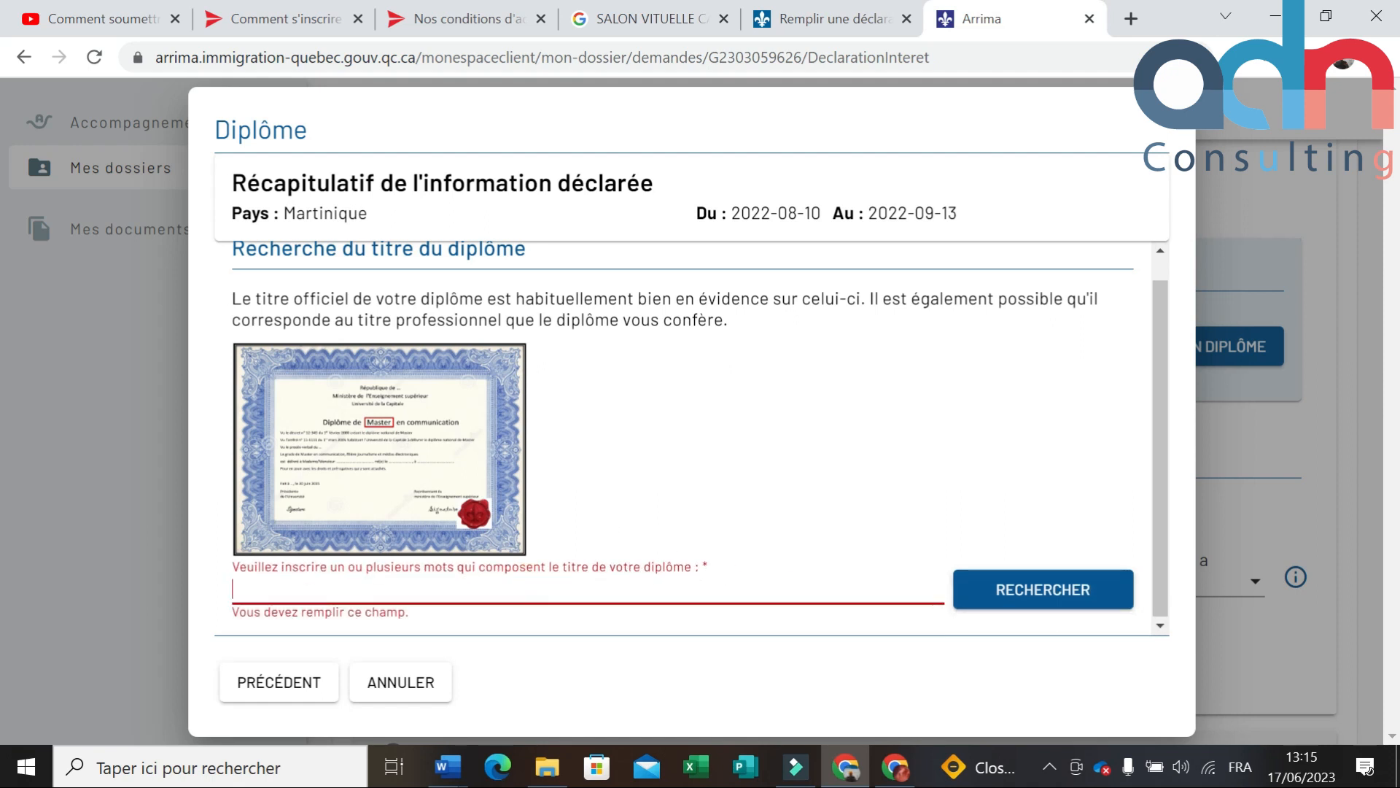
type("LICENCE")
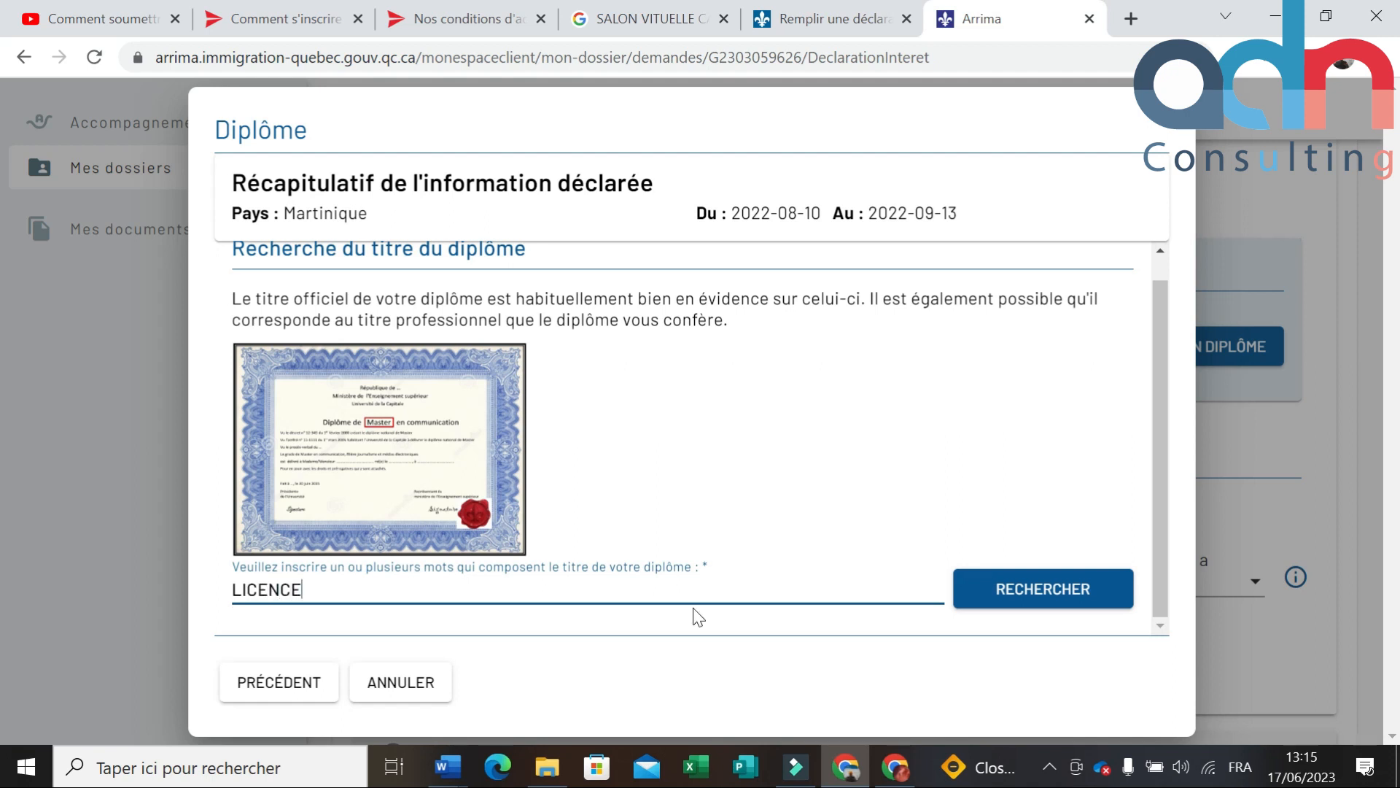
left_click(989, 588)
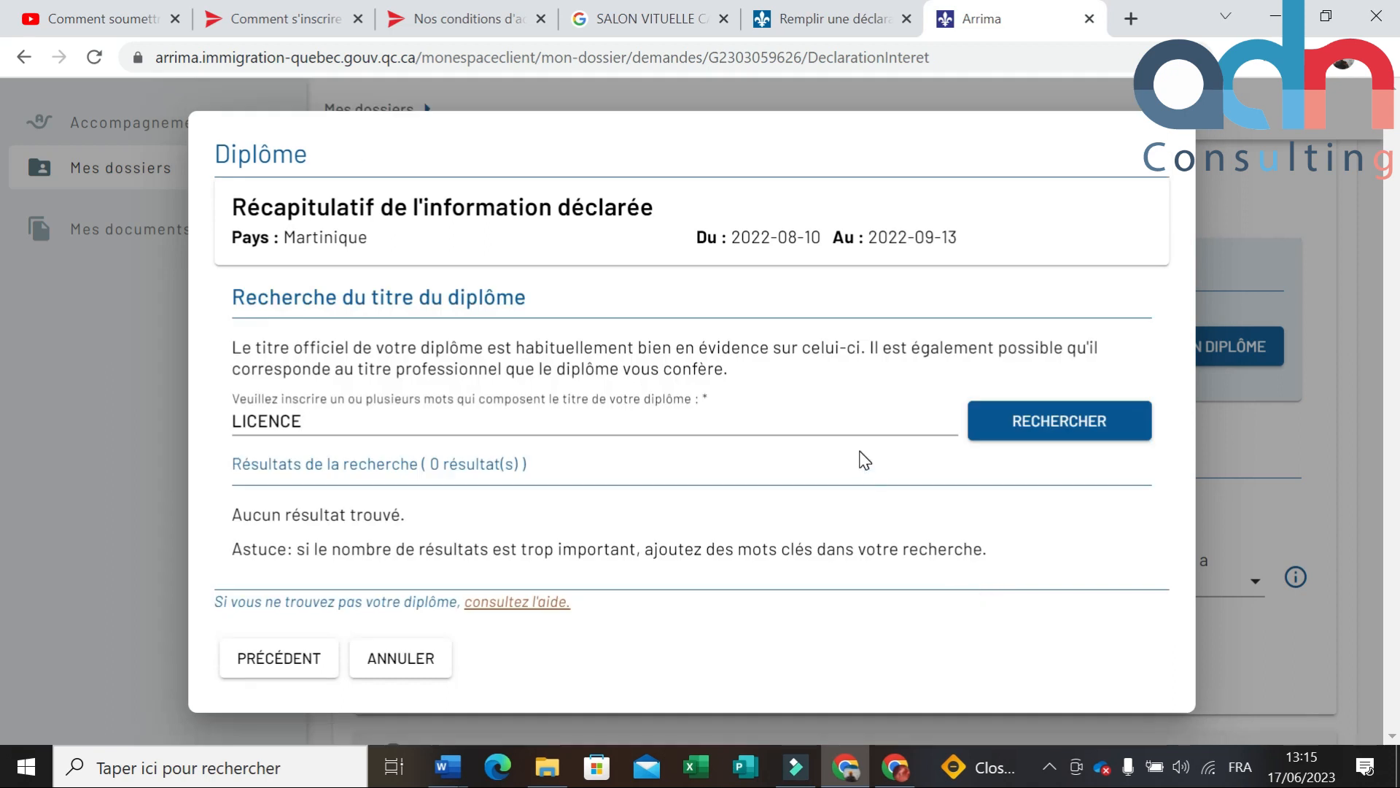
left_click(405, 659)
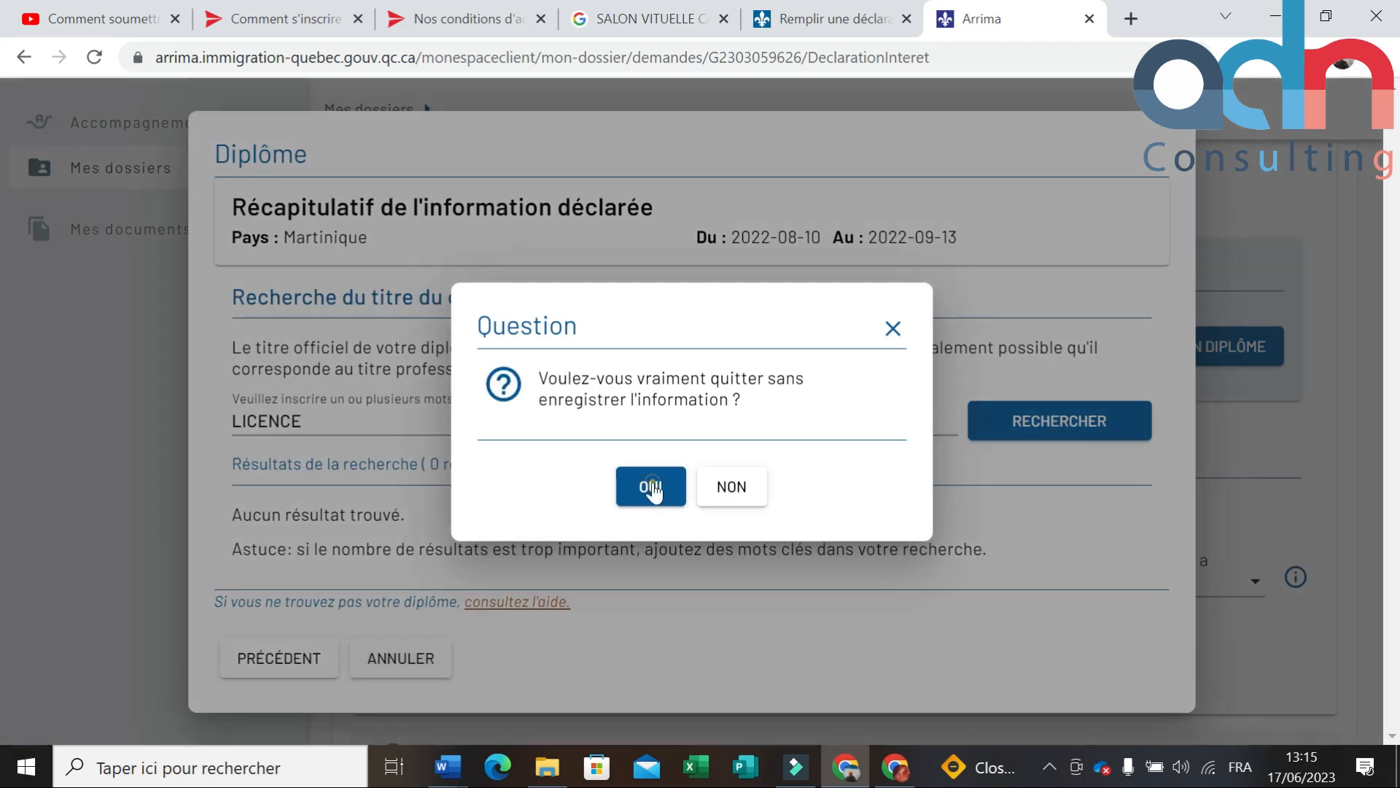
left_click(651, 487)
Step: Scroll down to Parcours professionnel and expand that section
scroll(984, 386, "up", 2)
scroll(989, 398, "up", 3)
scroll(992, 399, "down", 7)
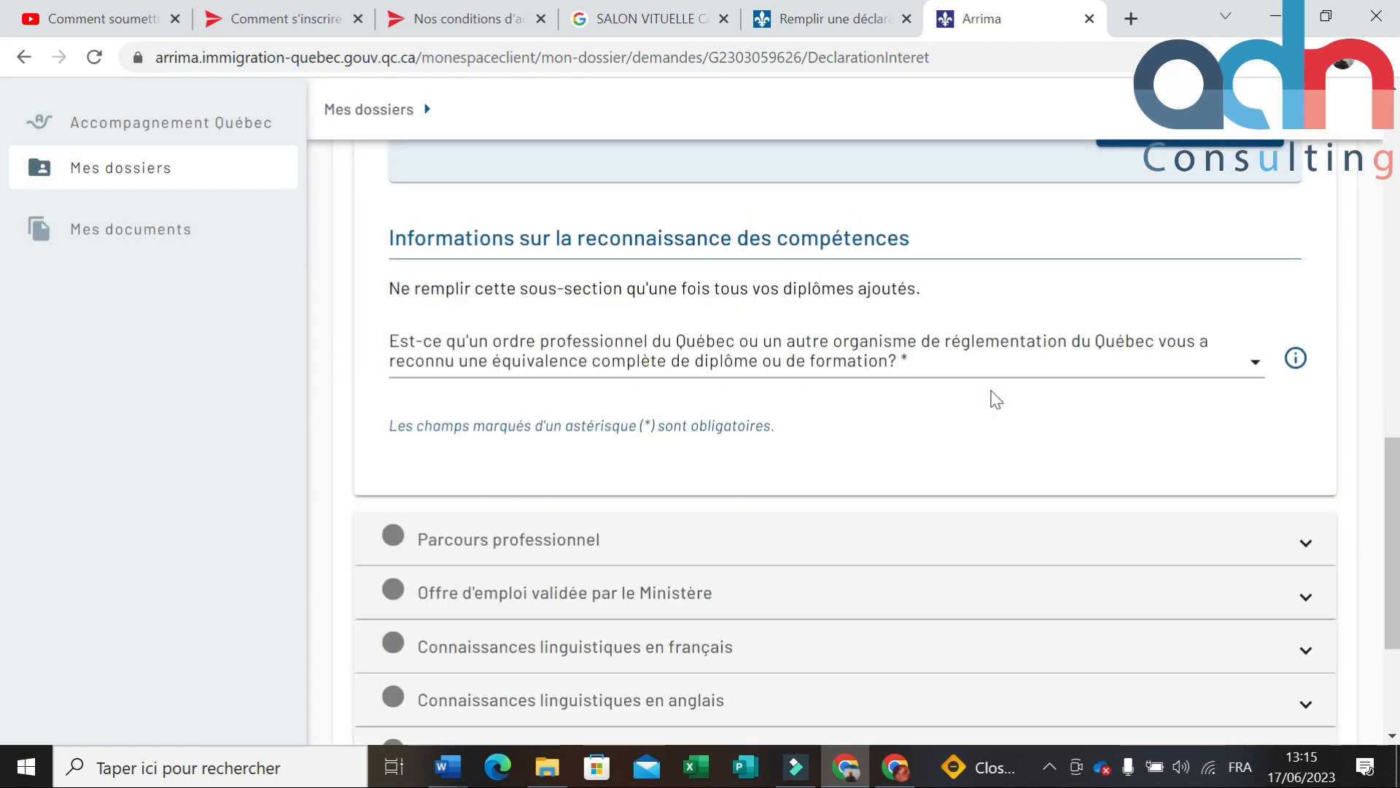
scroll(556, 481, "down", 2)
left_click(1287, 441)
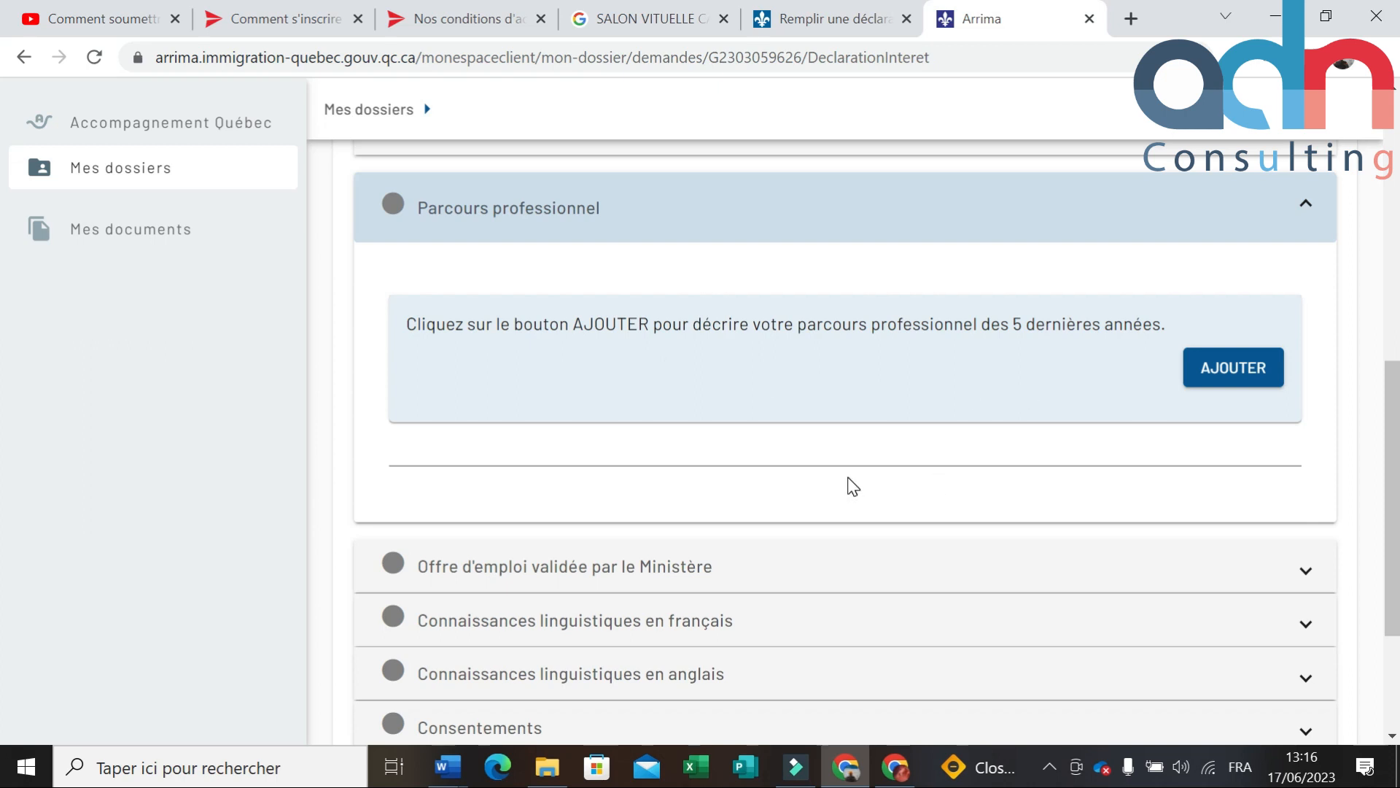
scroll(854, 487, "down", 3)
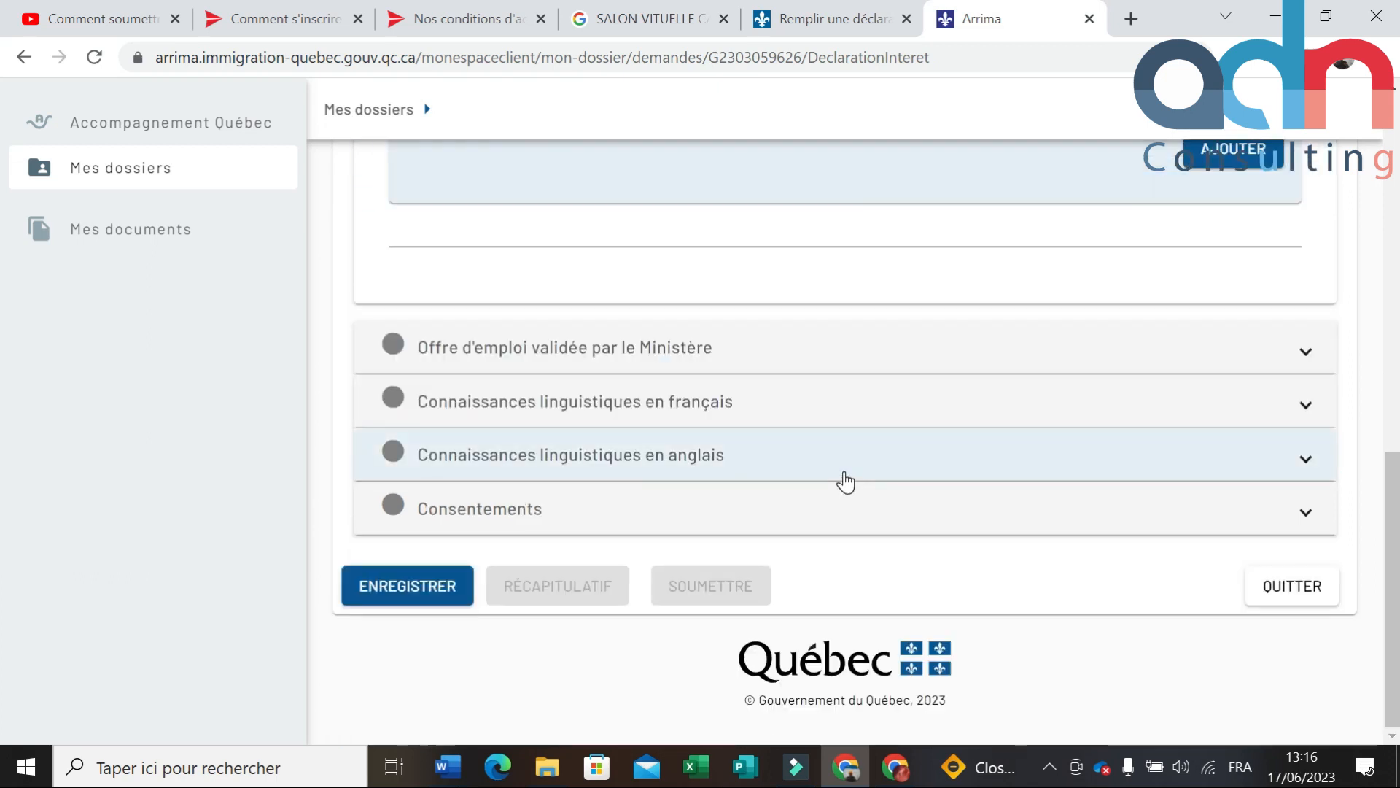
scroll(619, 372, "up", 7)
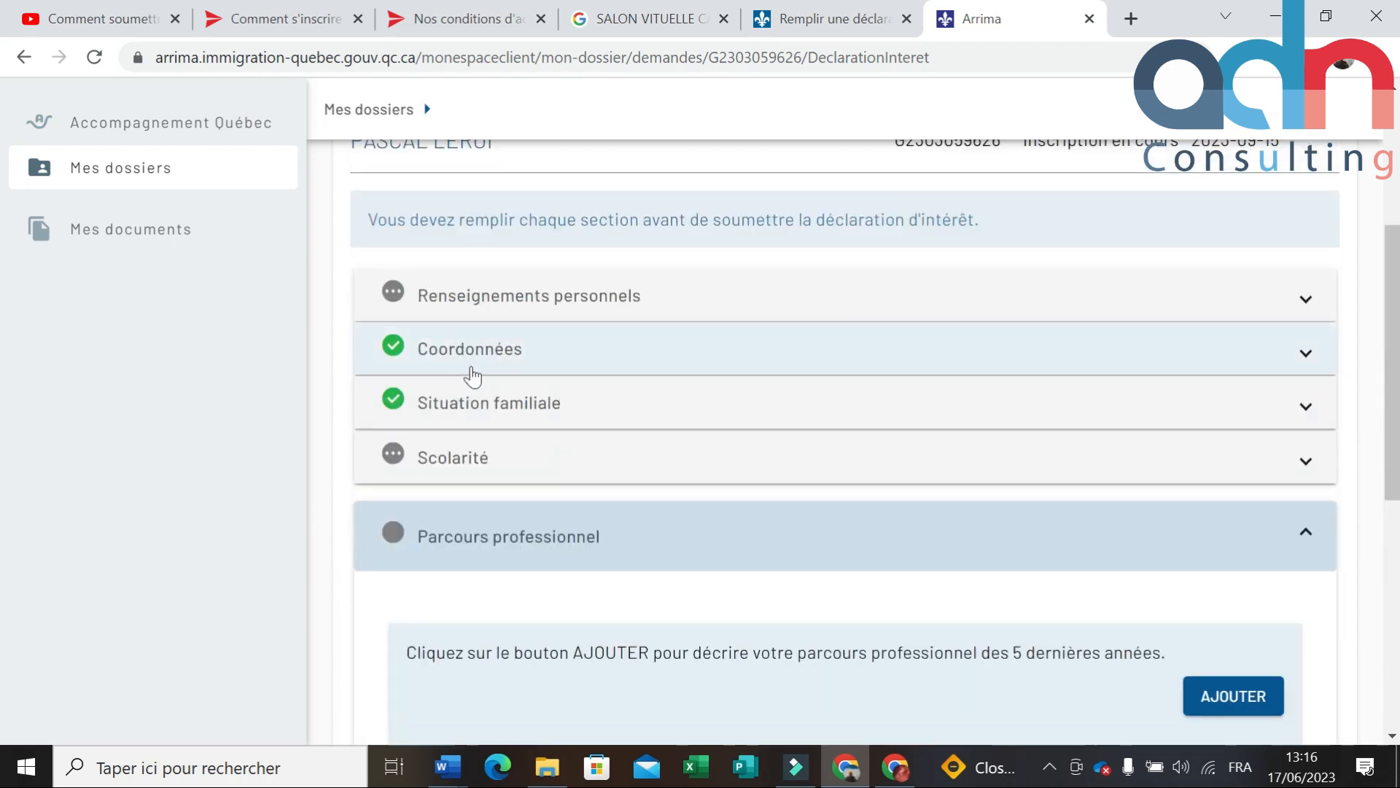
scroll(477, 376, "down", 7)
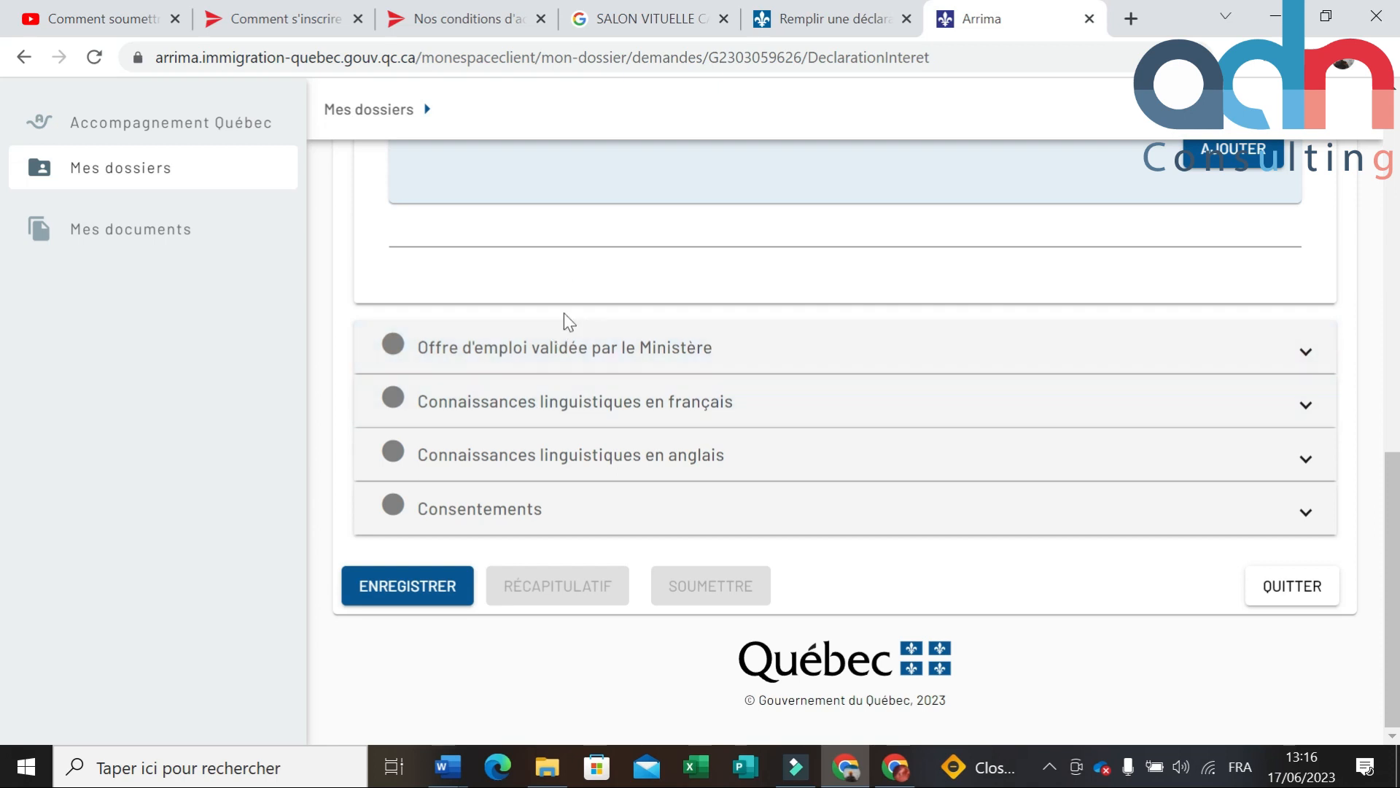
Step: Select Non in the Offre d'emploi validée par le Ministère section, then expand the French knowledge section
left_click(1307, 353)
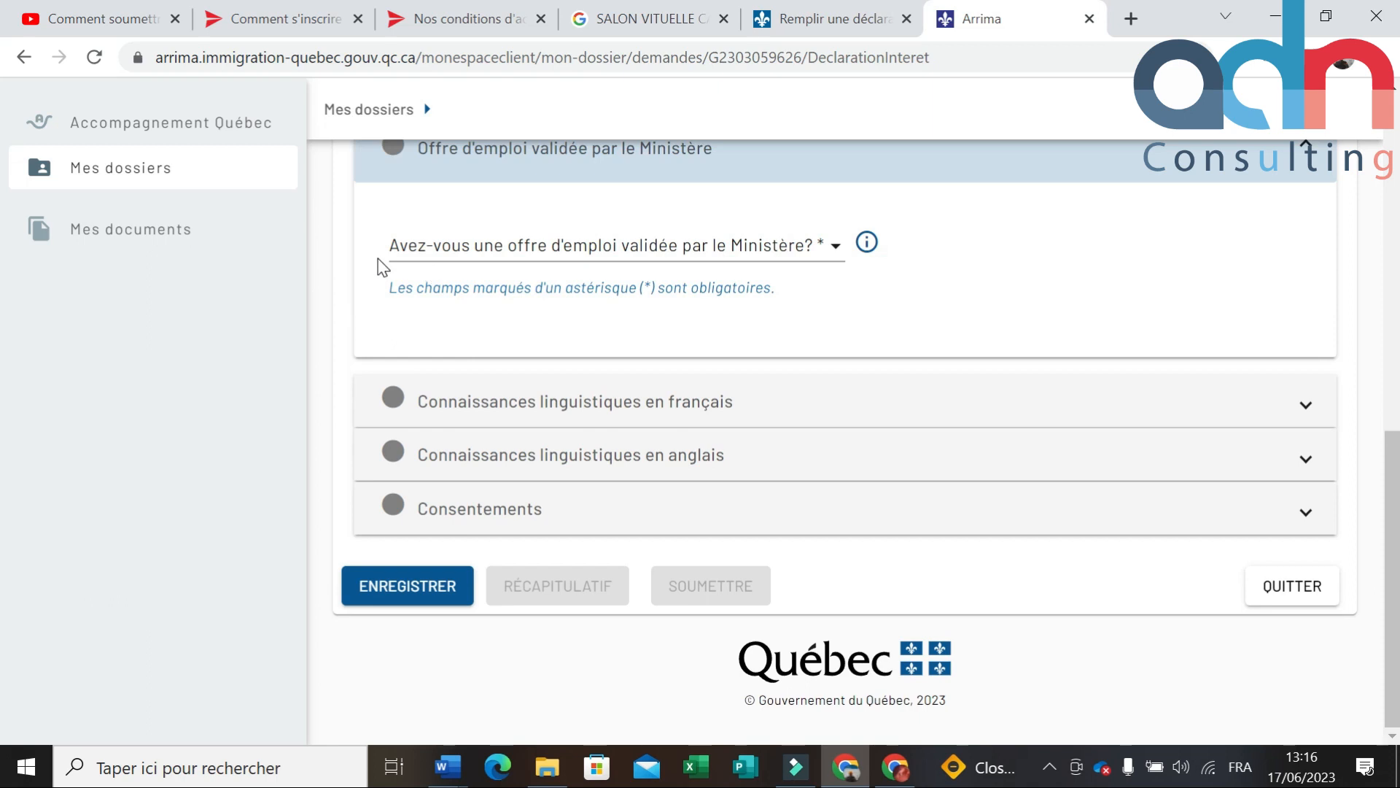
left_click(838, 251)
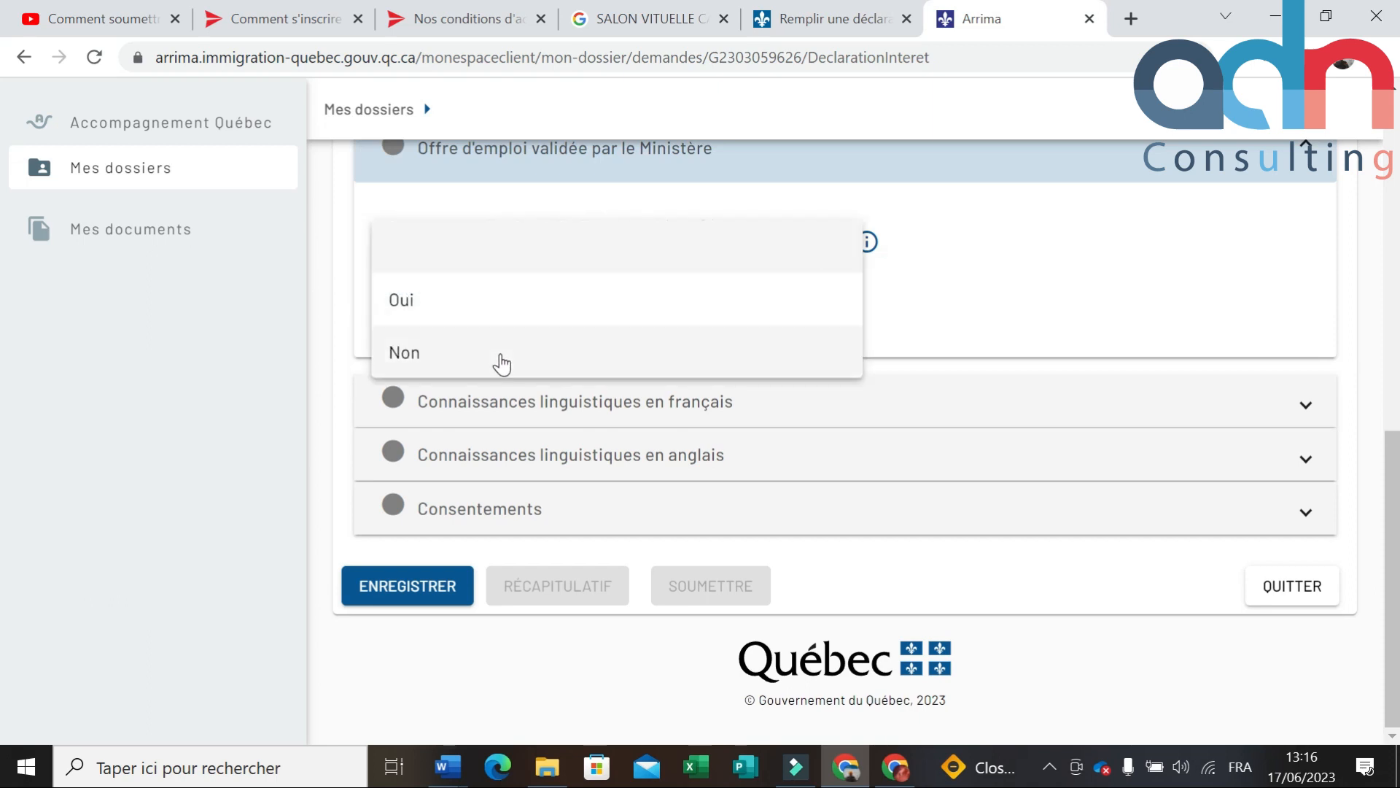
left_click(423, 348)
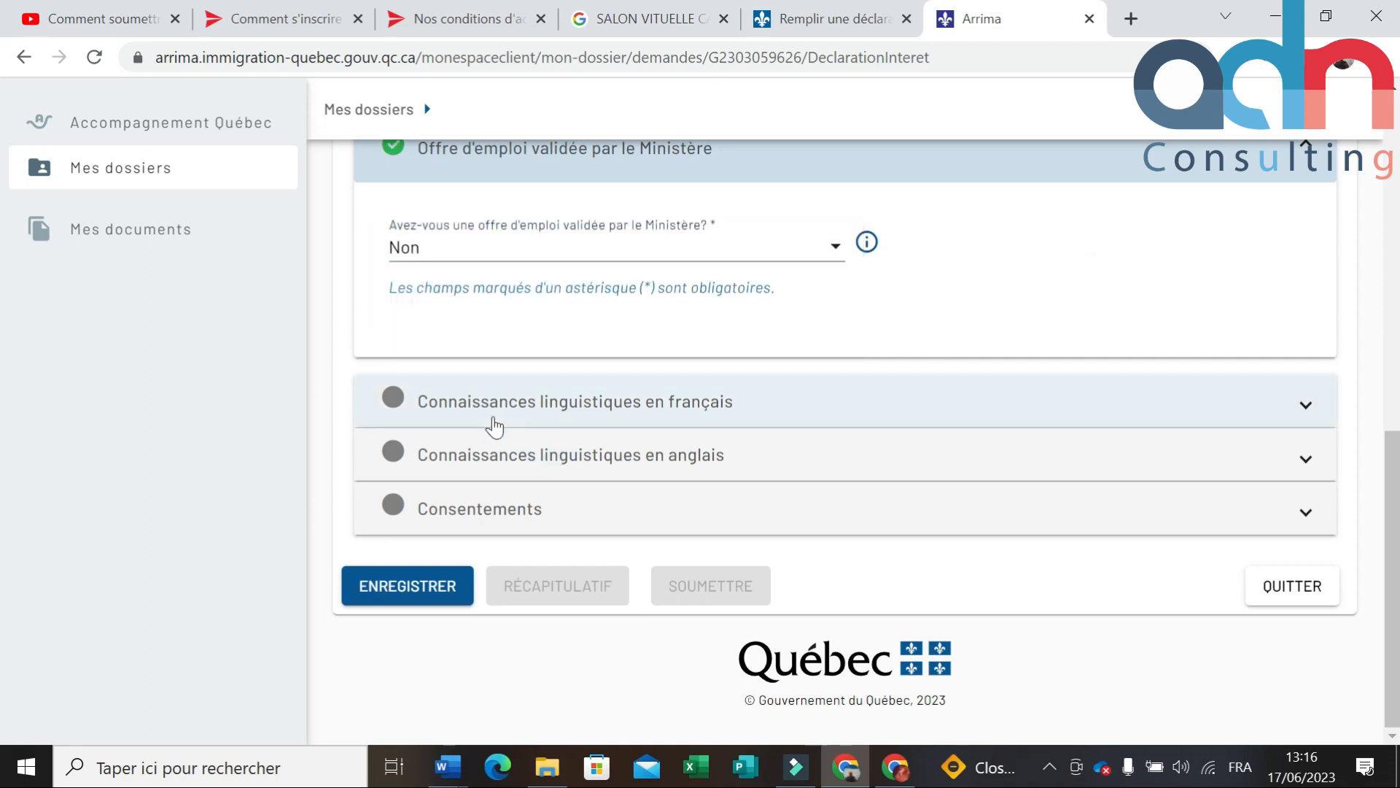
left_click(1303, 405)
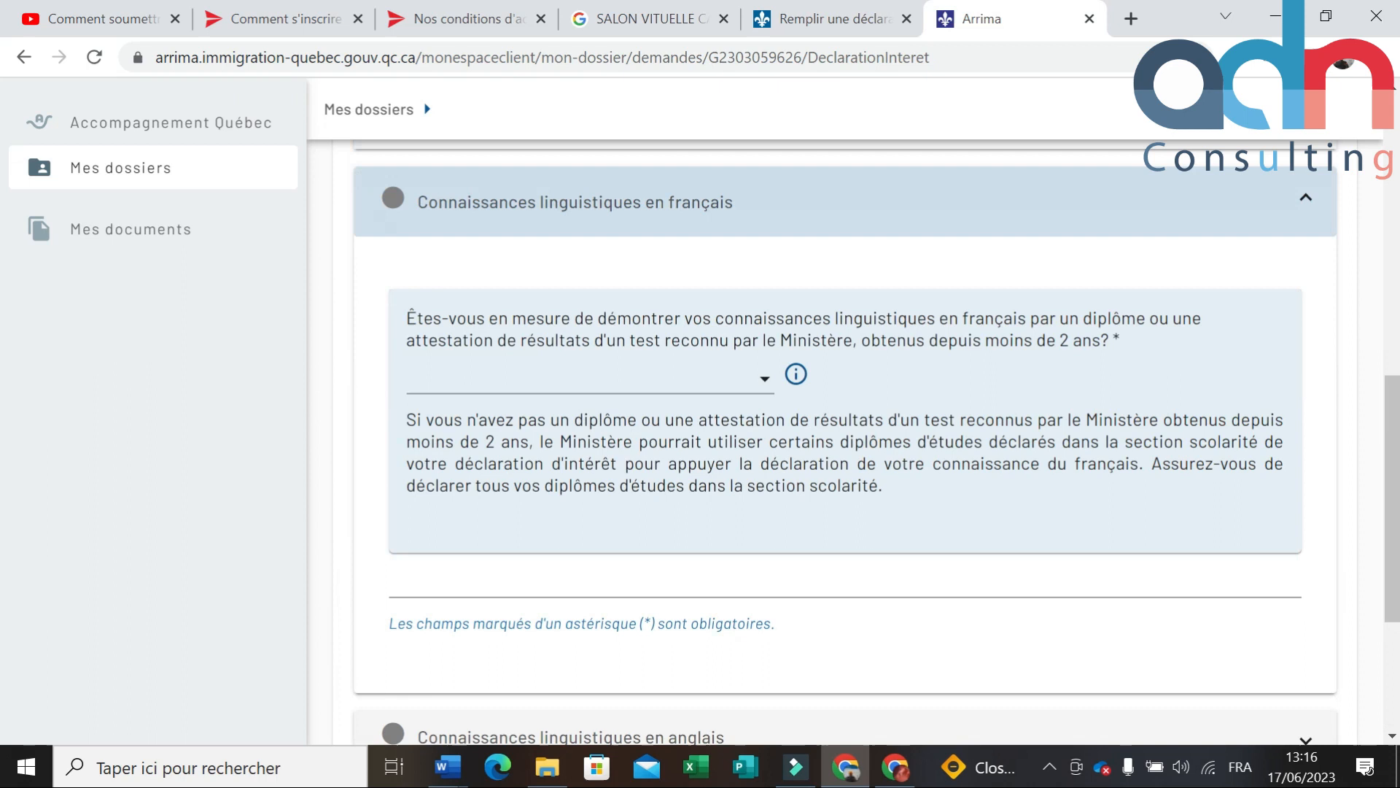
Step: Select Oui for proving French knowledge with a recent diploma or recognised test result
left_click(763, 379)
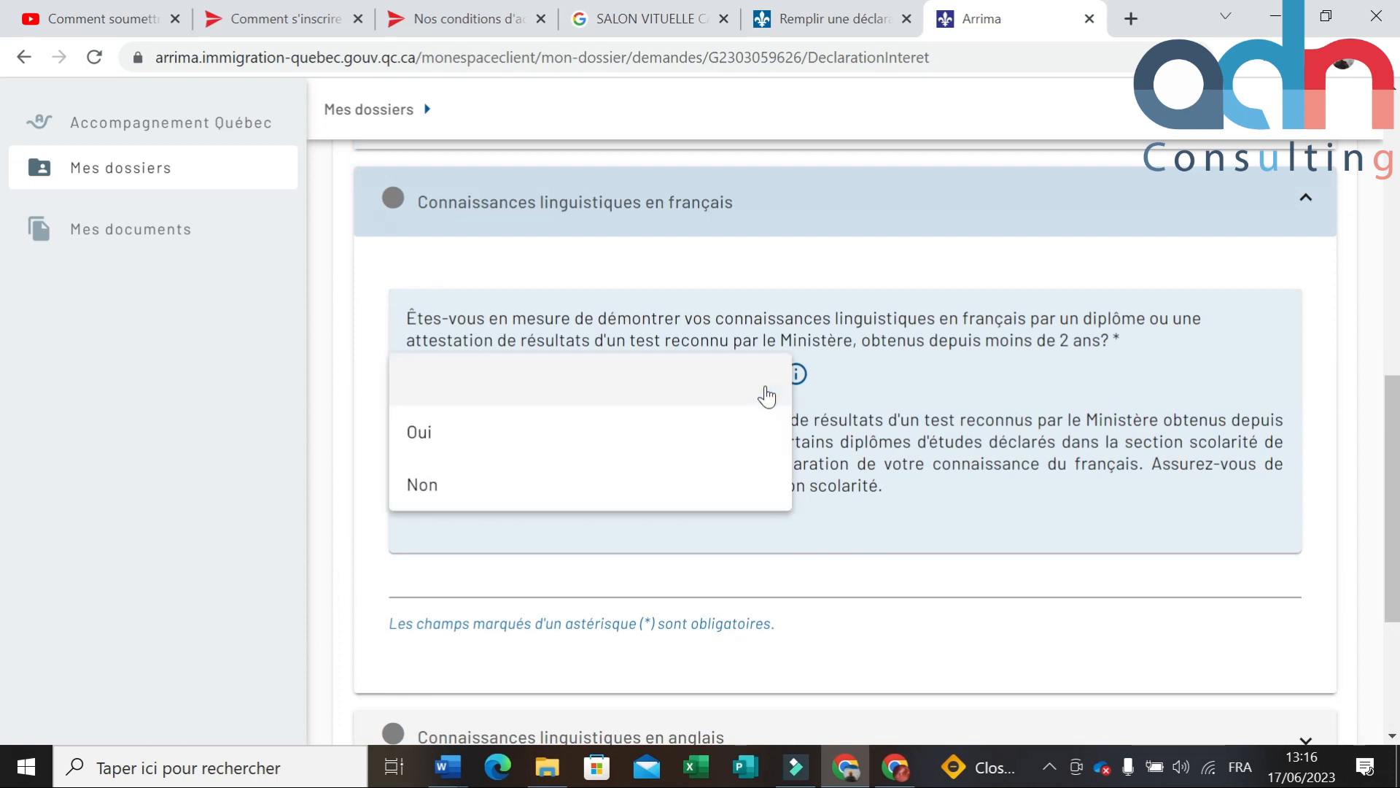
left_click(542, 443)
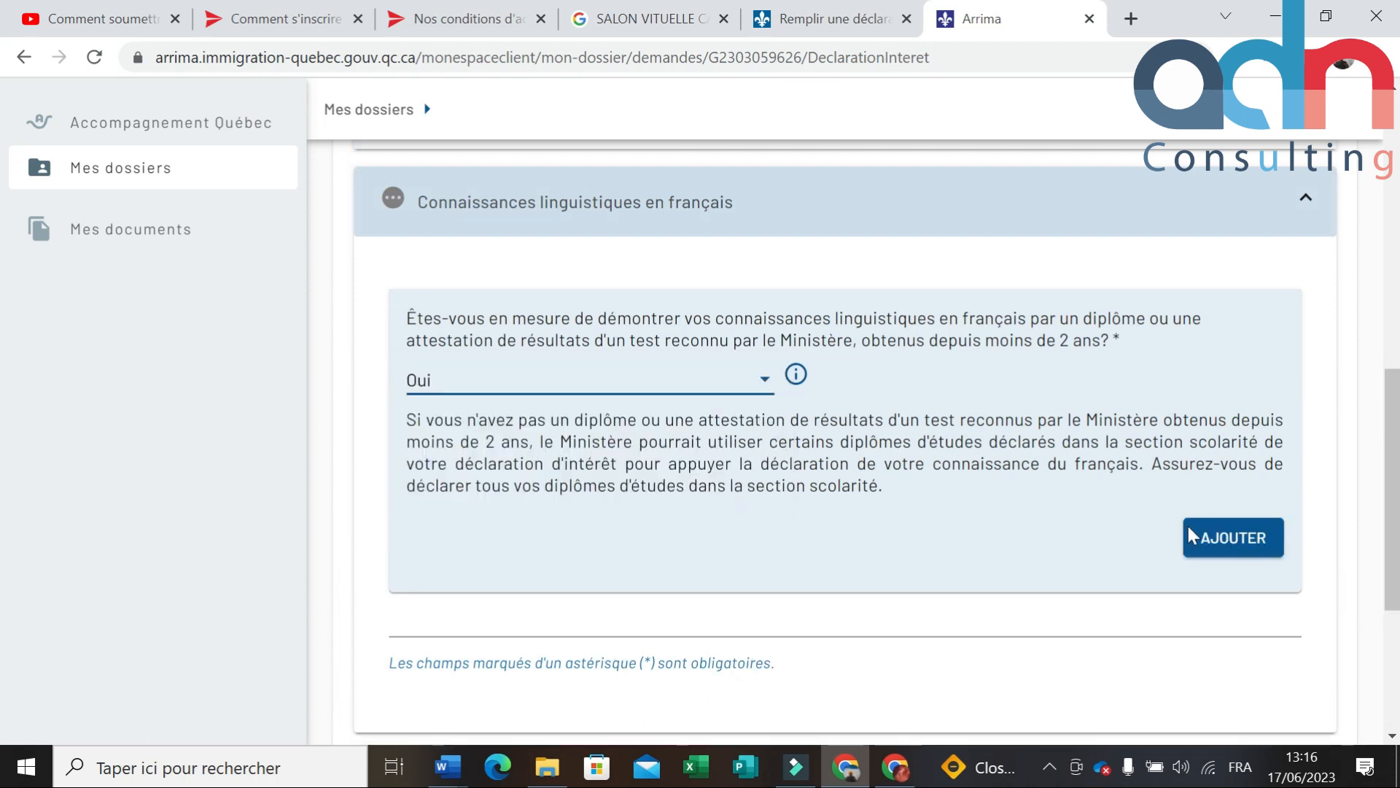
scroll(1279, 408, "down", 4)
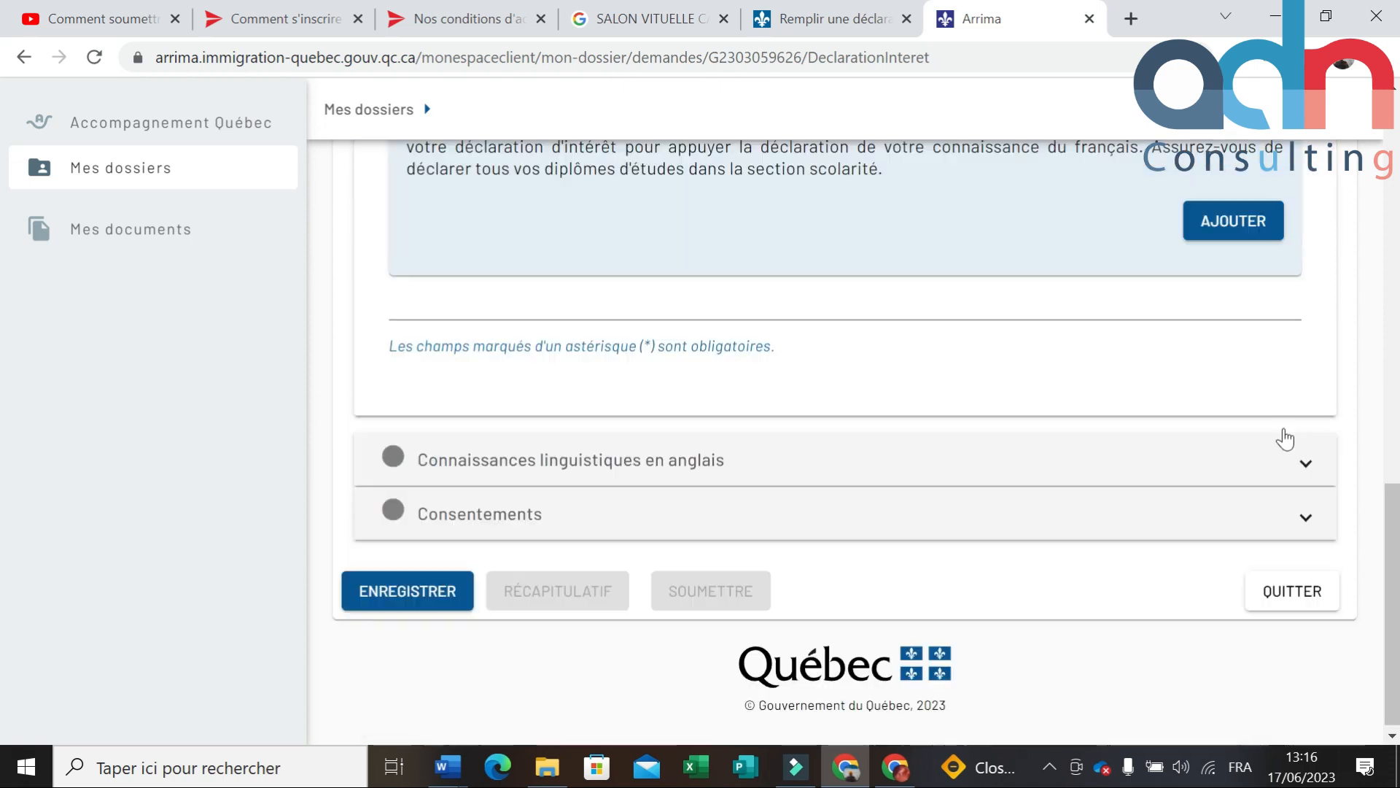
scroll(1272, 437, "up", 8)
scroll(1269, 437, "down", 5)
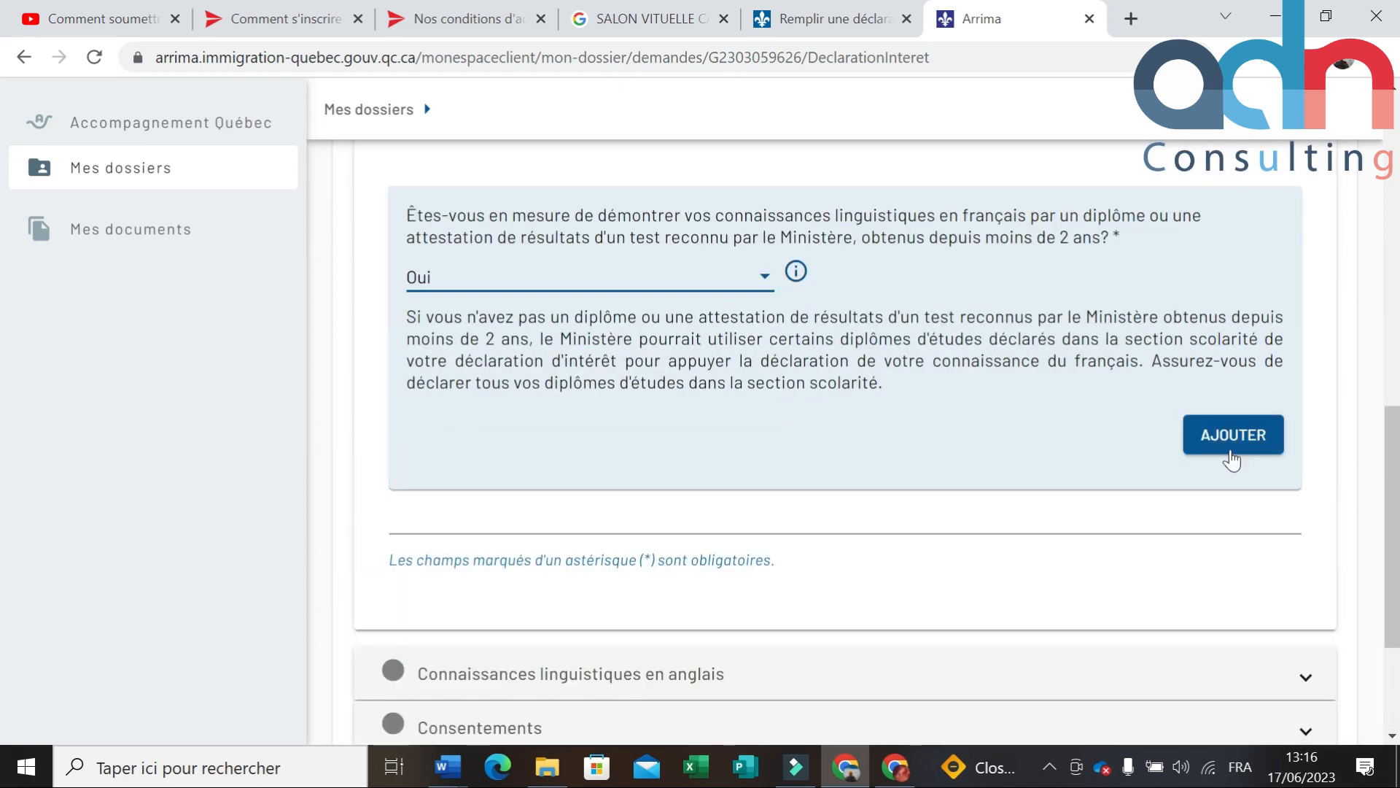
Step: Start a French test result with TEF chosen, then cancel the entry without saving
left_click(1223, 467)
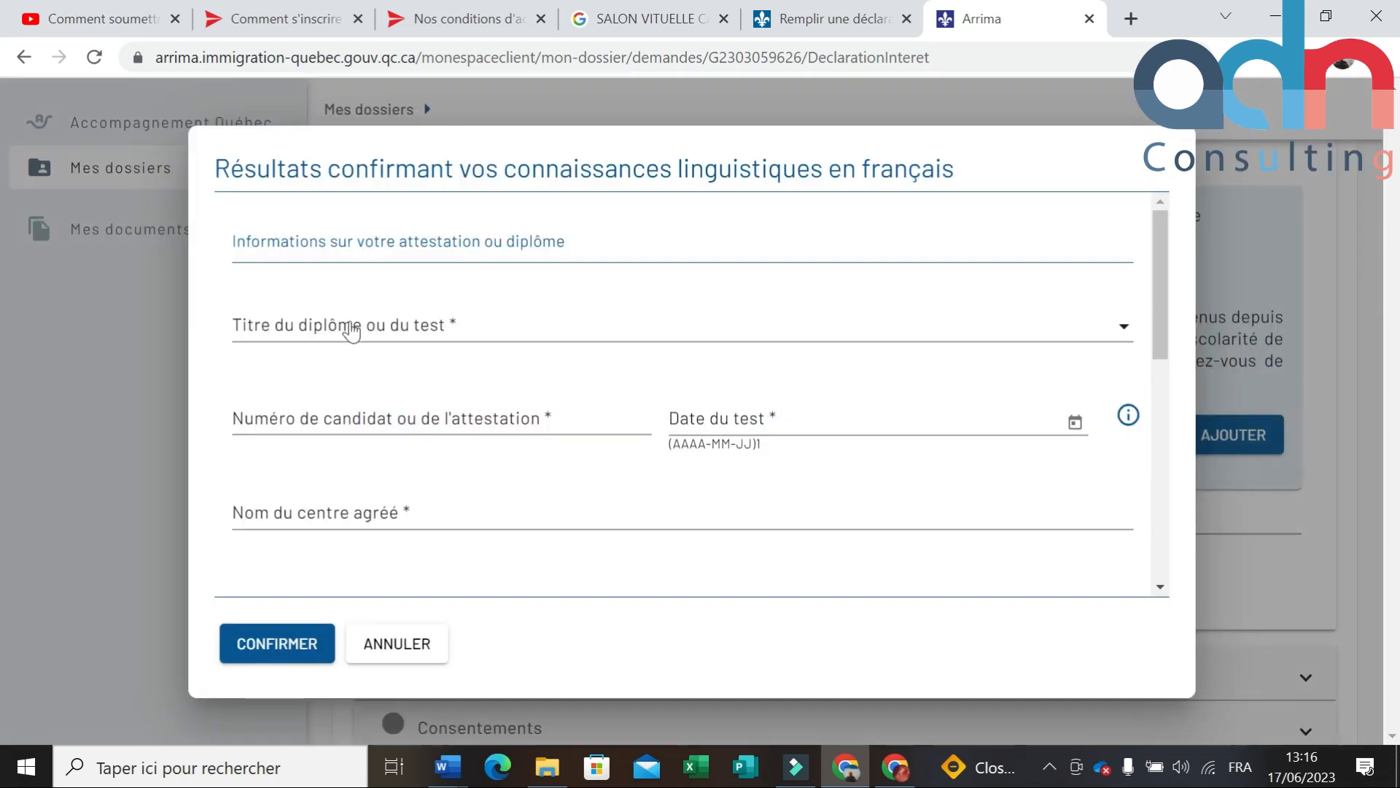
left_click(239, 333)
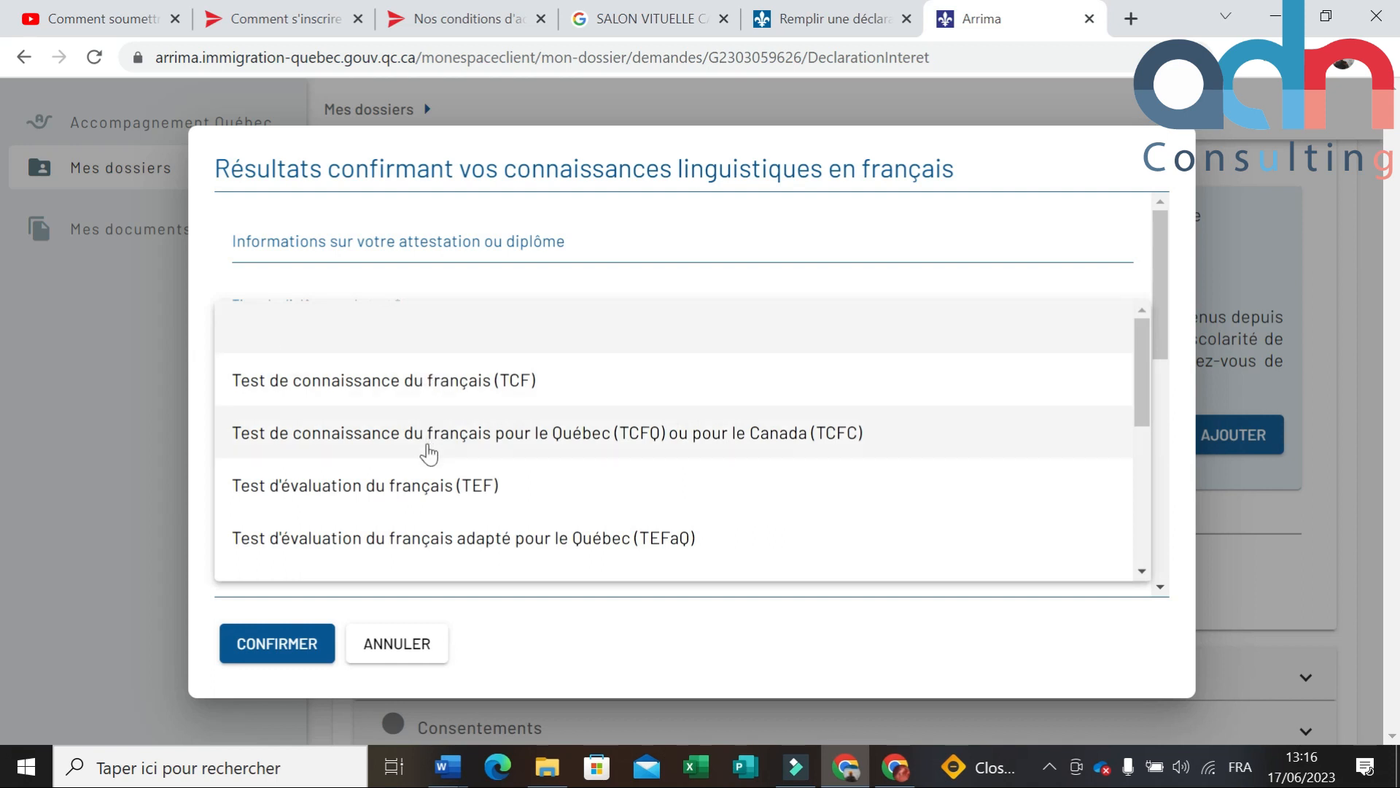
left_click(439, 485)
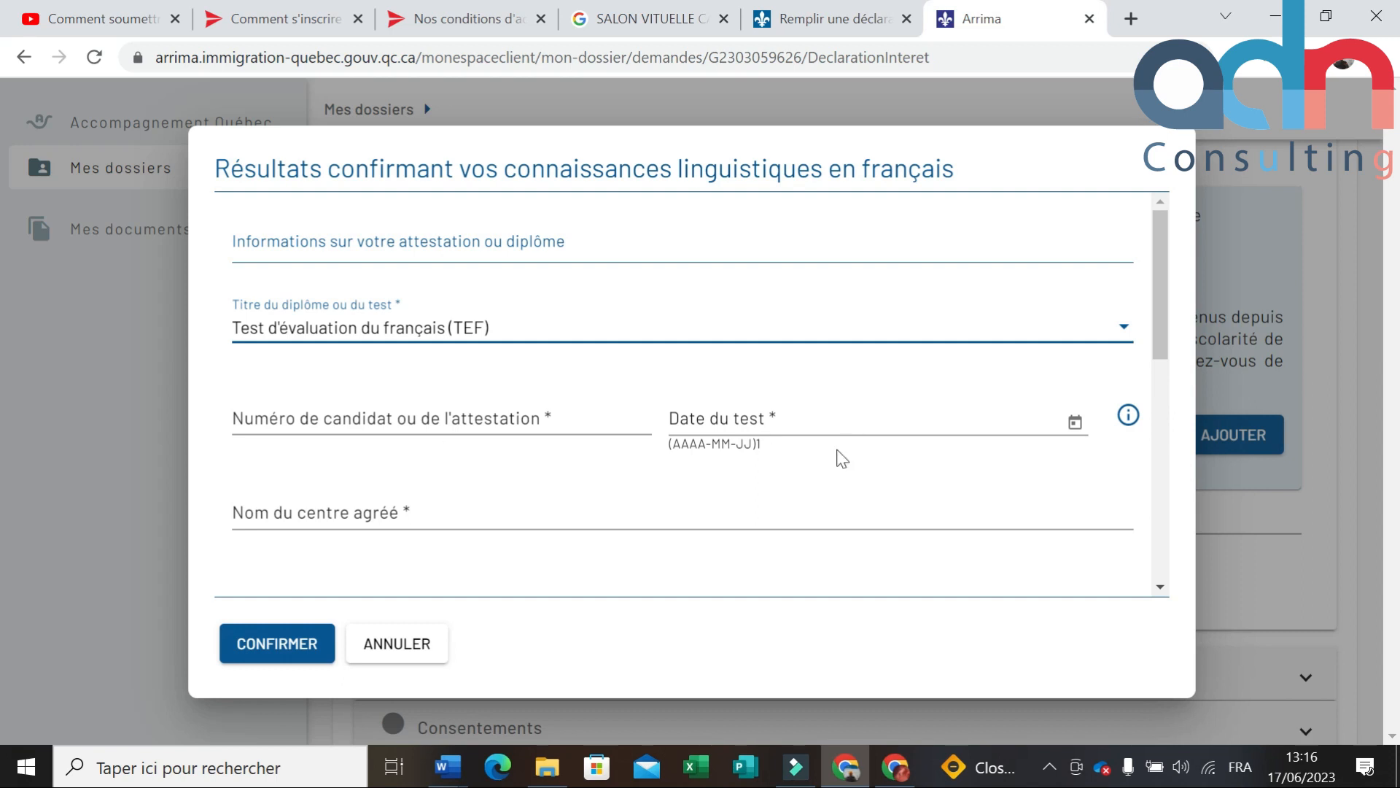
scroll(386, 561, "down", 3)
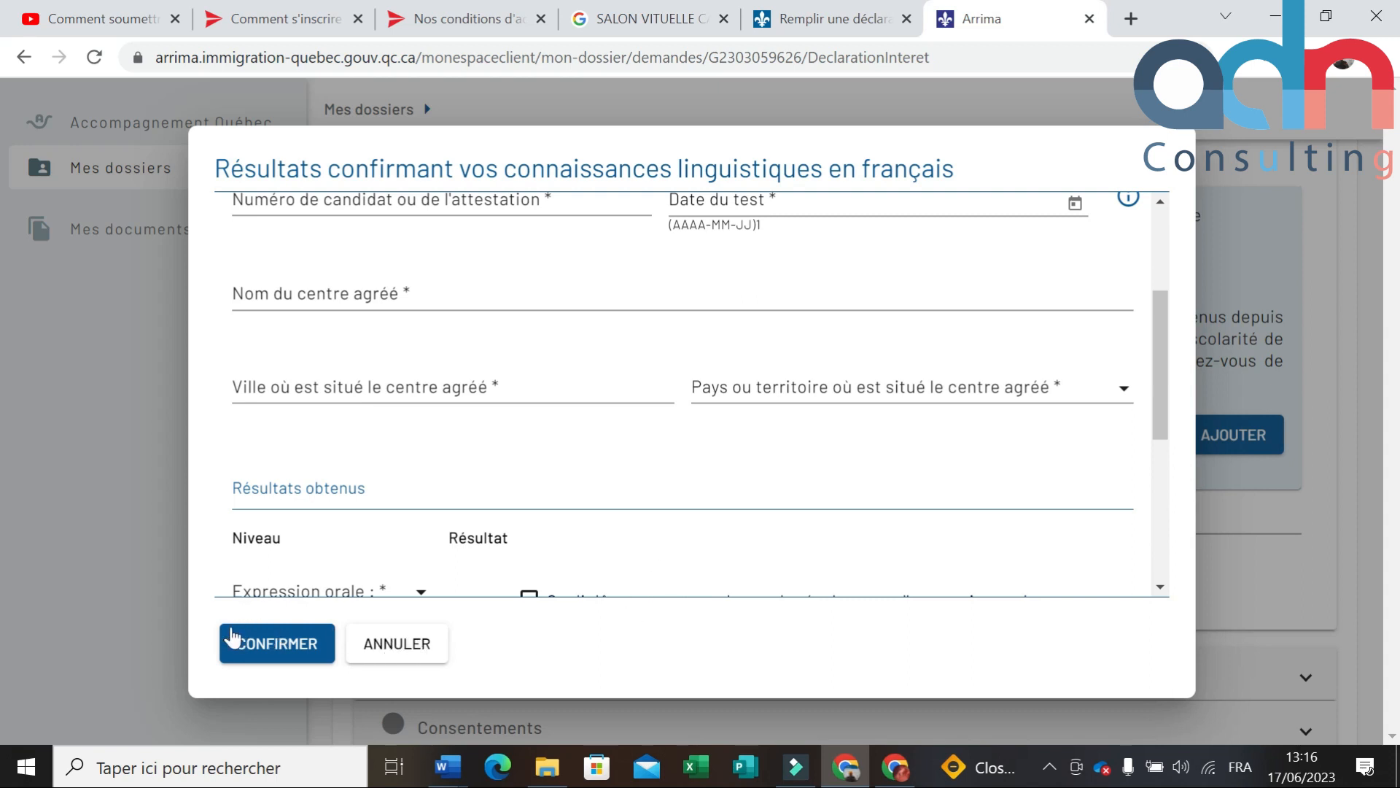
left_click(398, 644)
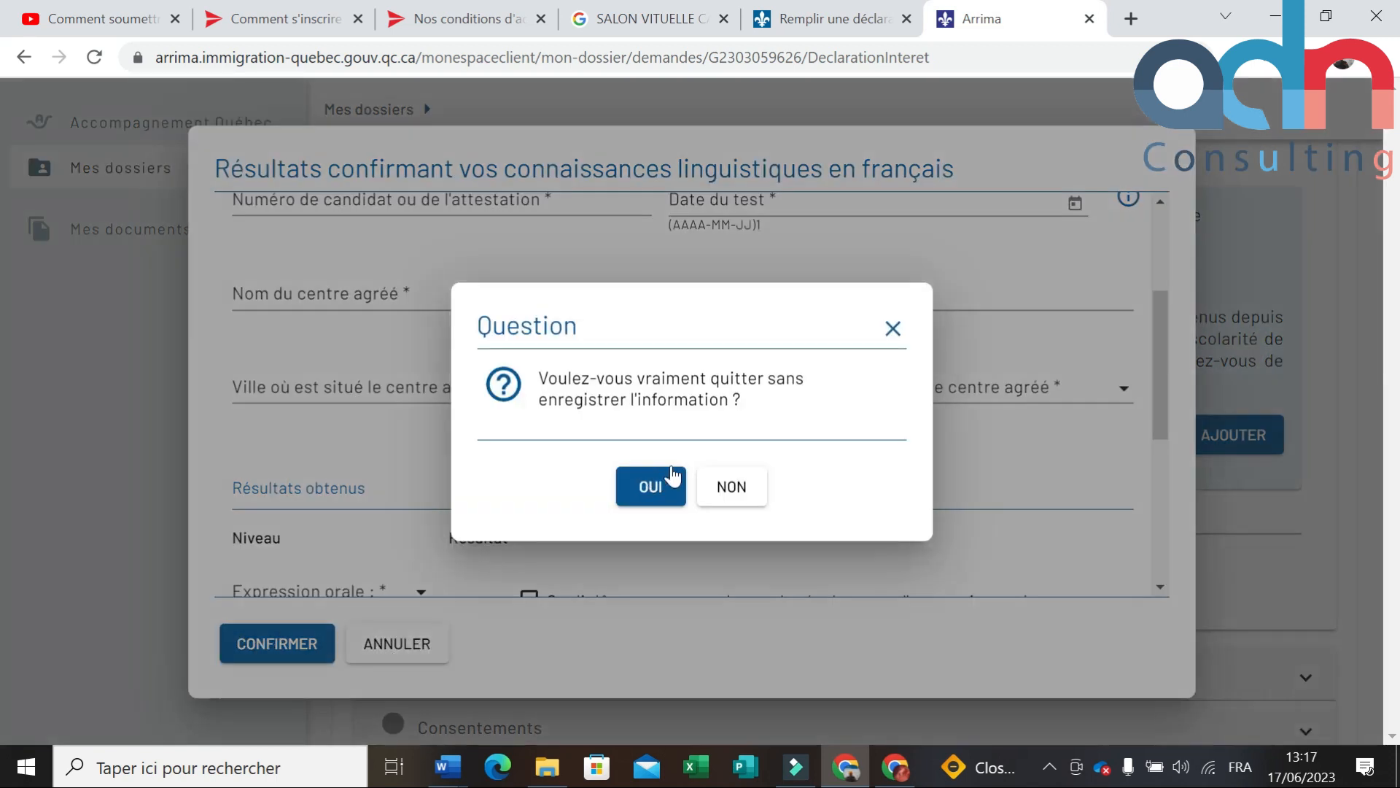
left_click(666, 487)
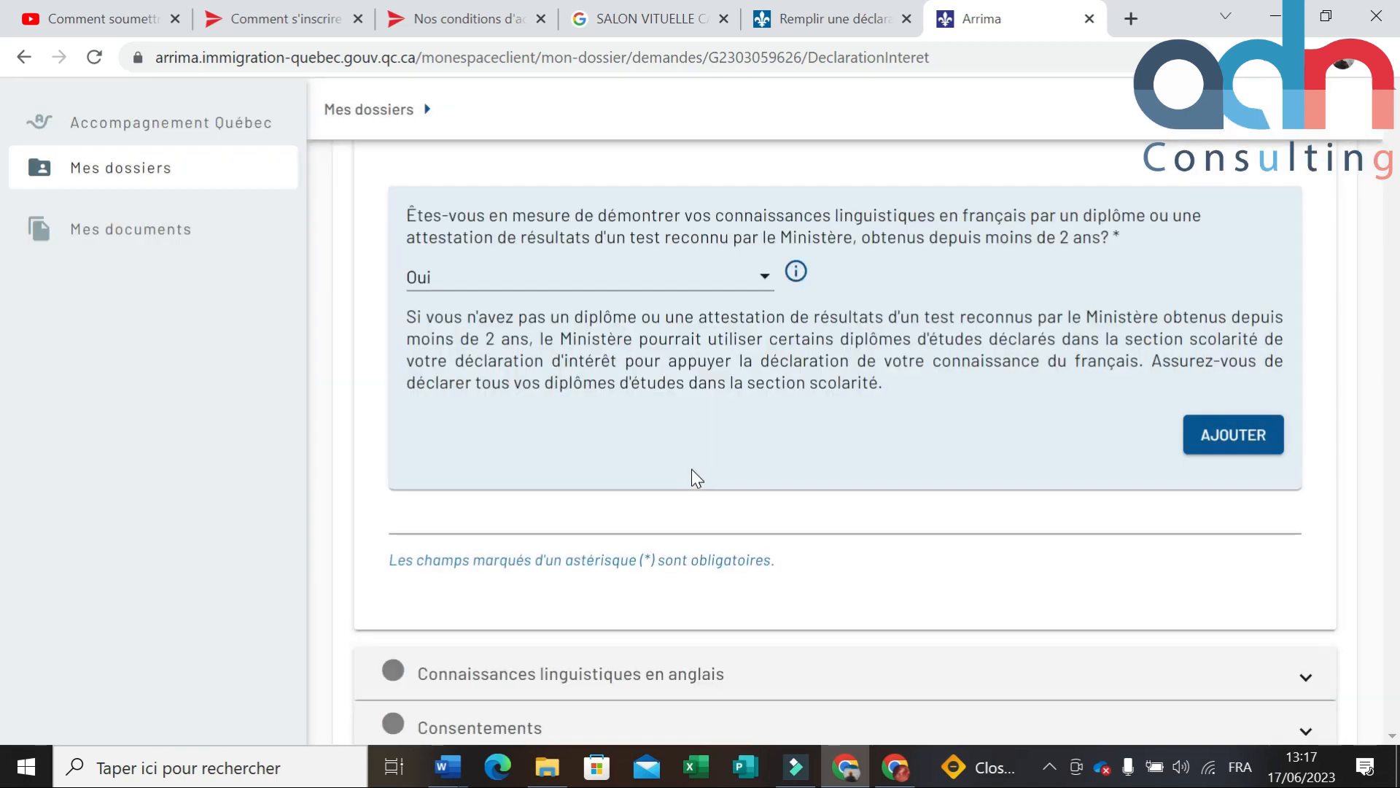
Step: Answer Non to the English-test question in the English knowledge section
scroll(901, 498, "down", 3)
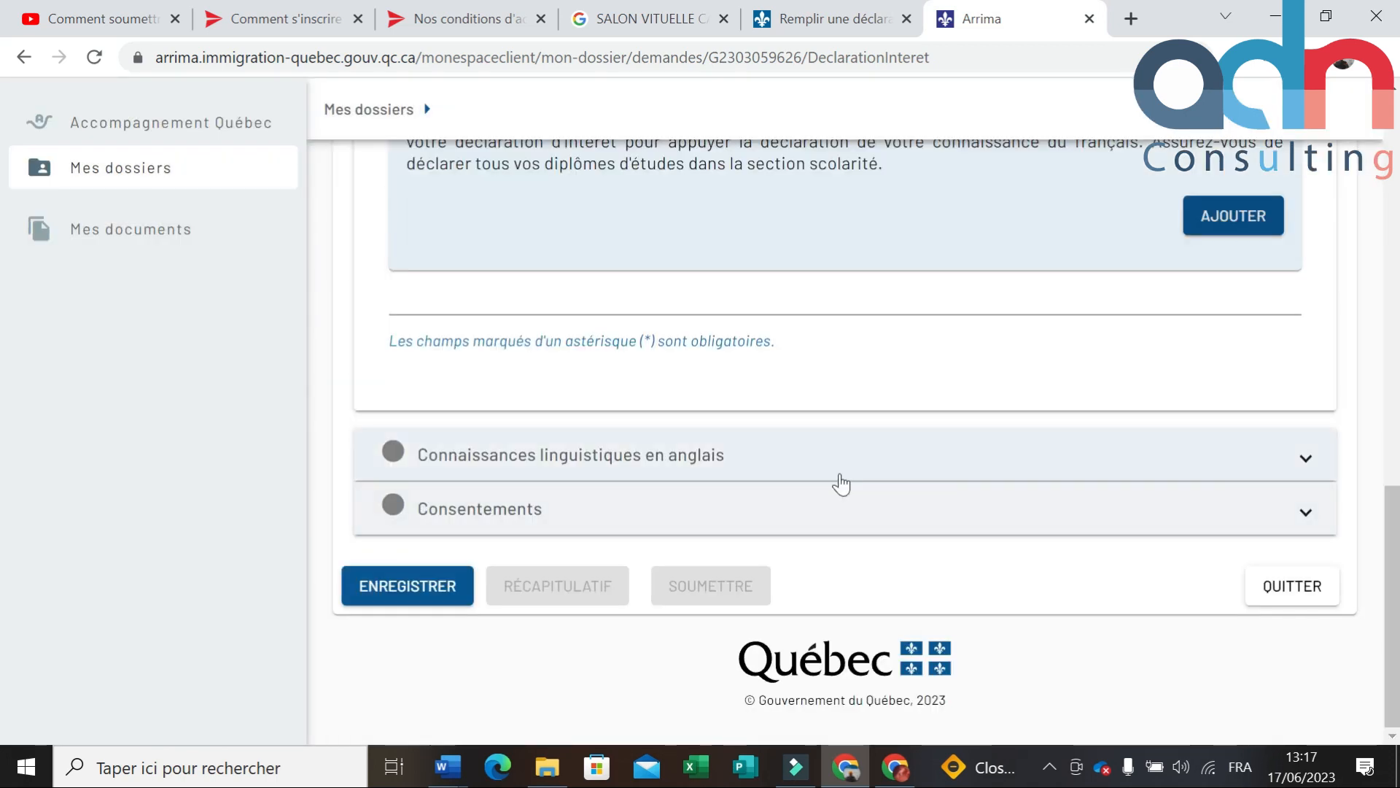
left_click(1309, 459)
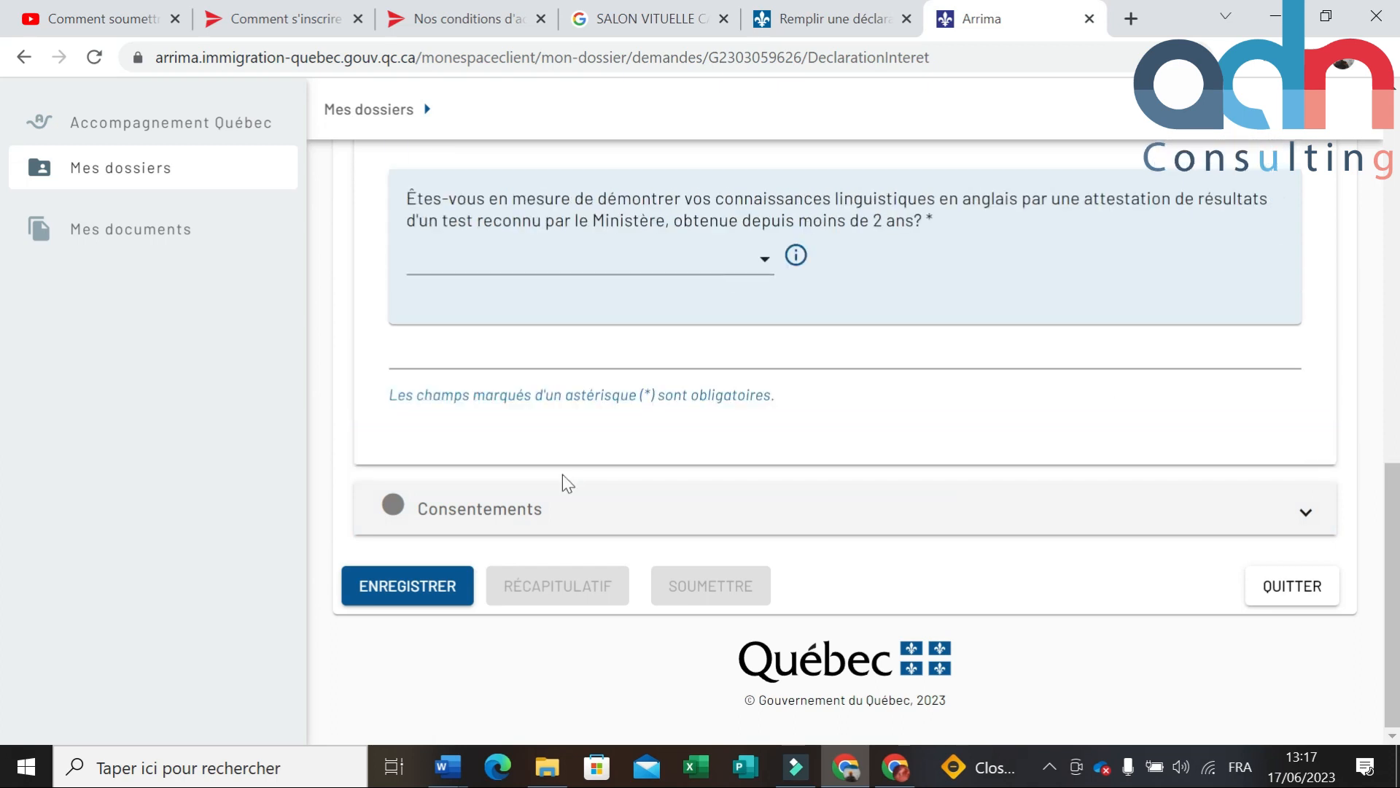
left_click(764, 261)
left_click(547, 365)
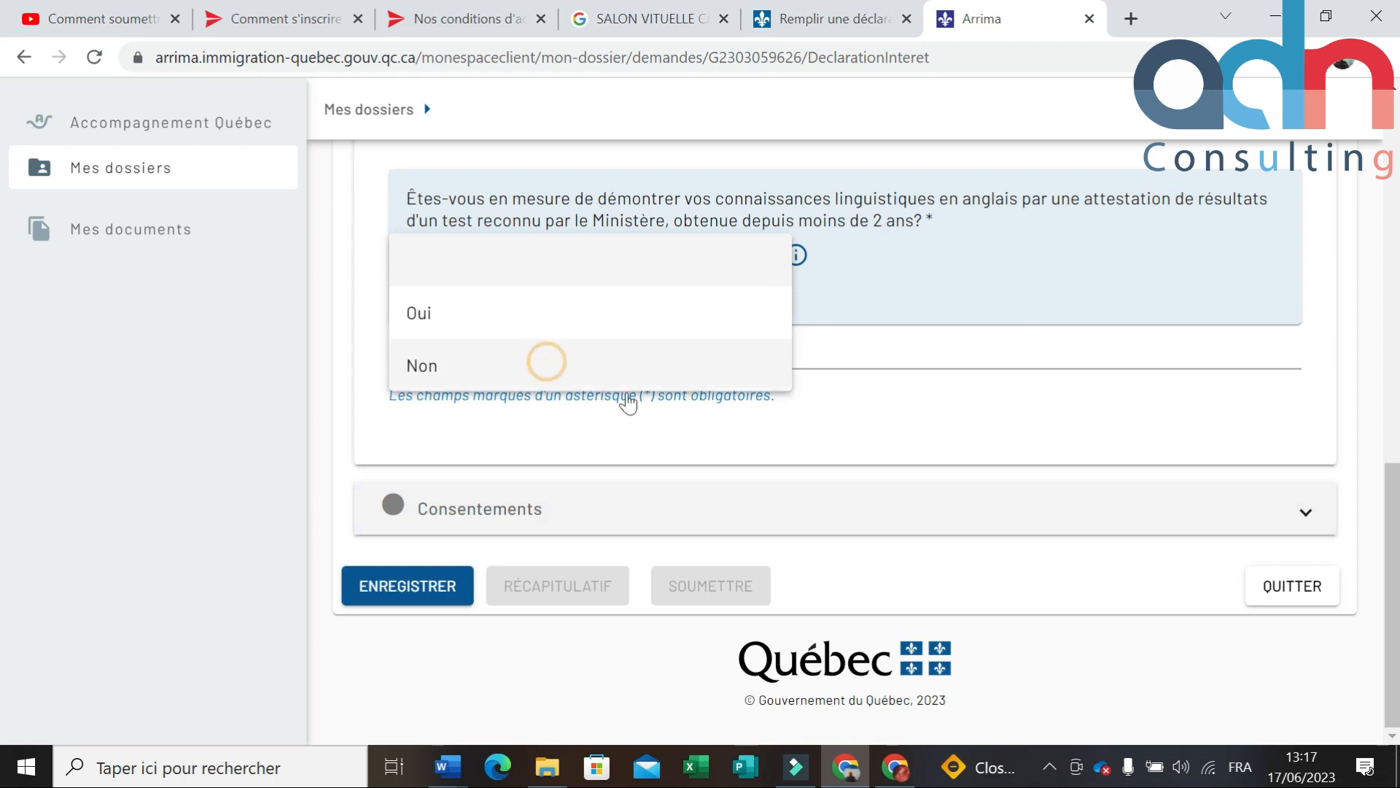
Step: Change the French-test answer from Oui to Non, then expand Consentements
scroll(796, 441, "up", 5)
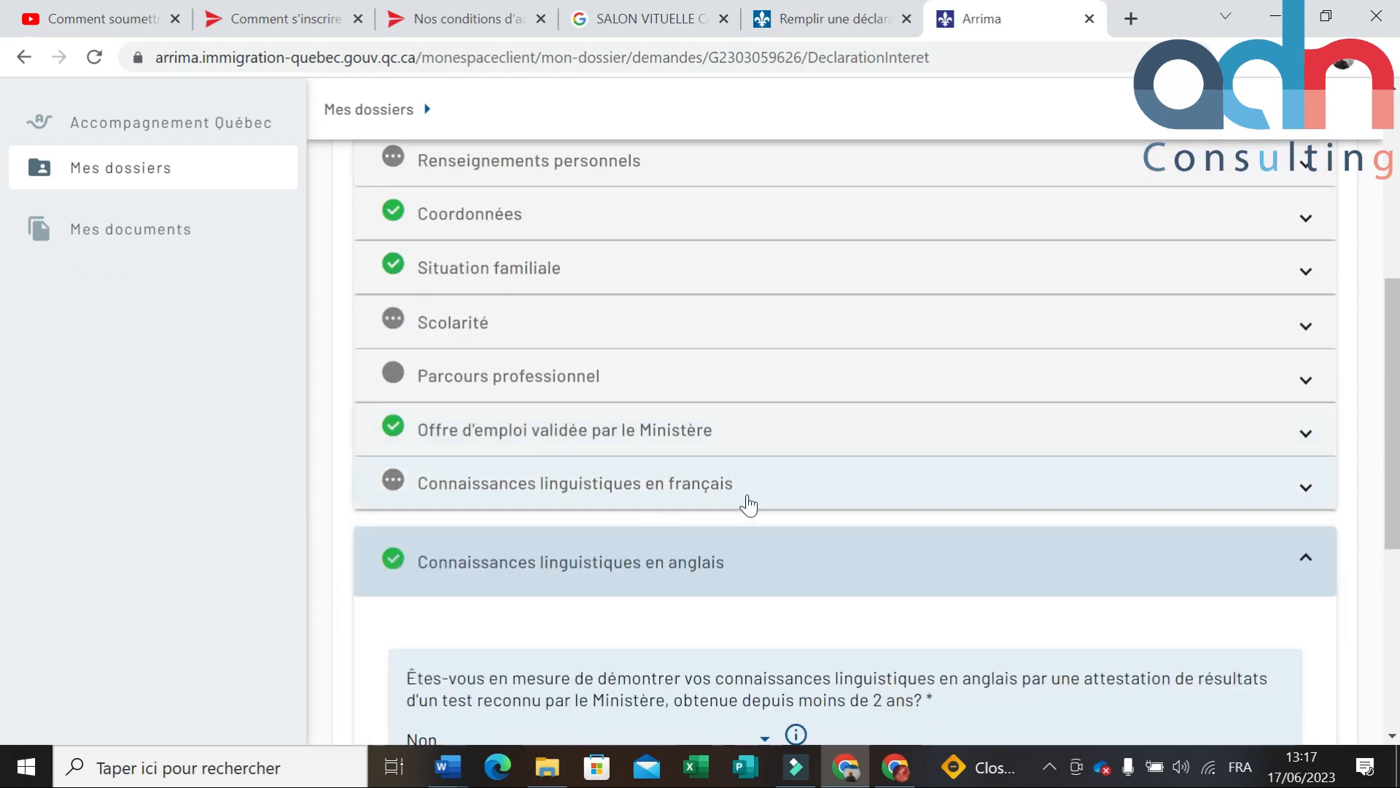
left_click(1304, 489)
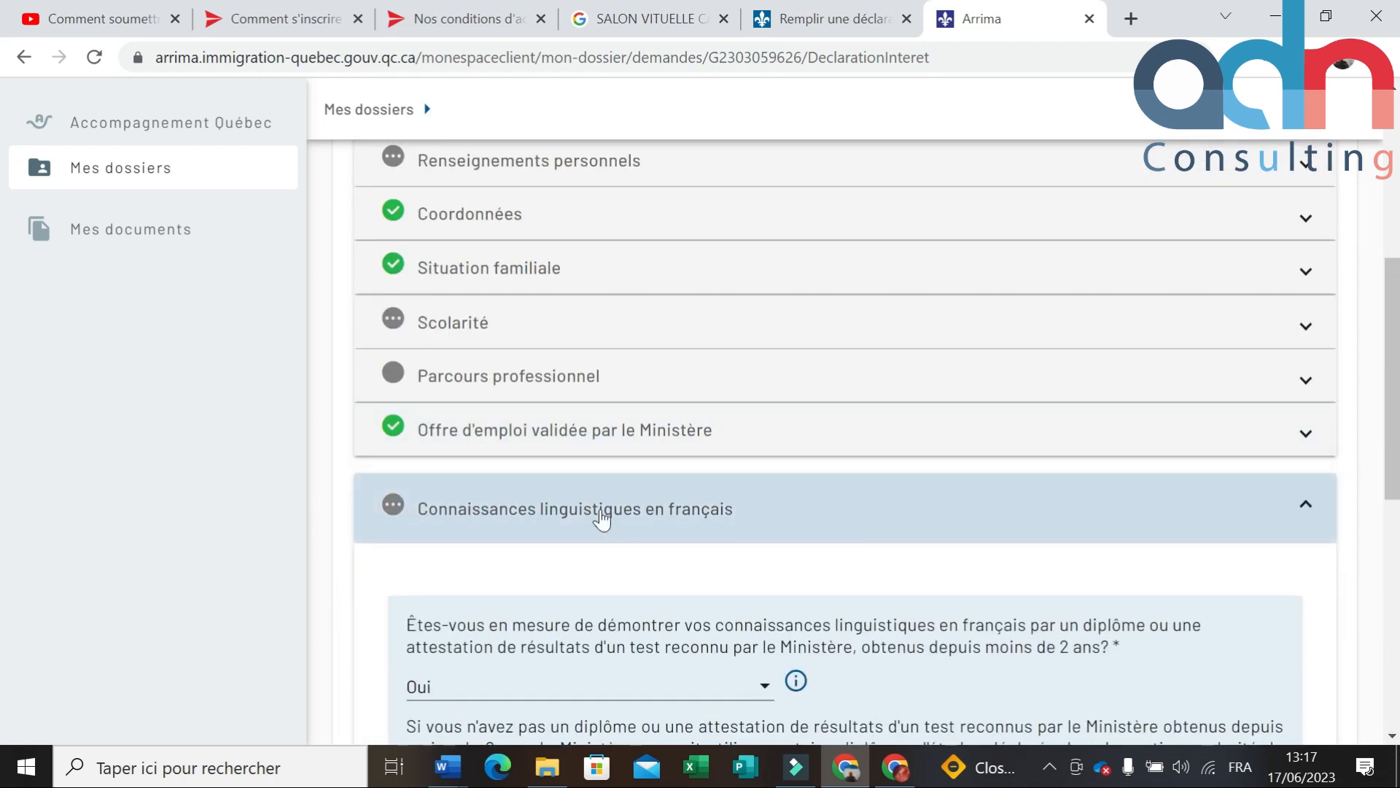
scroll(601, 519, "down", 3)
left_click(763, 469)
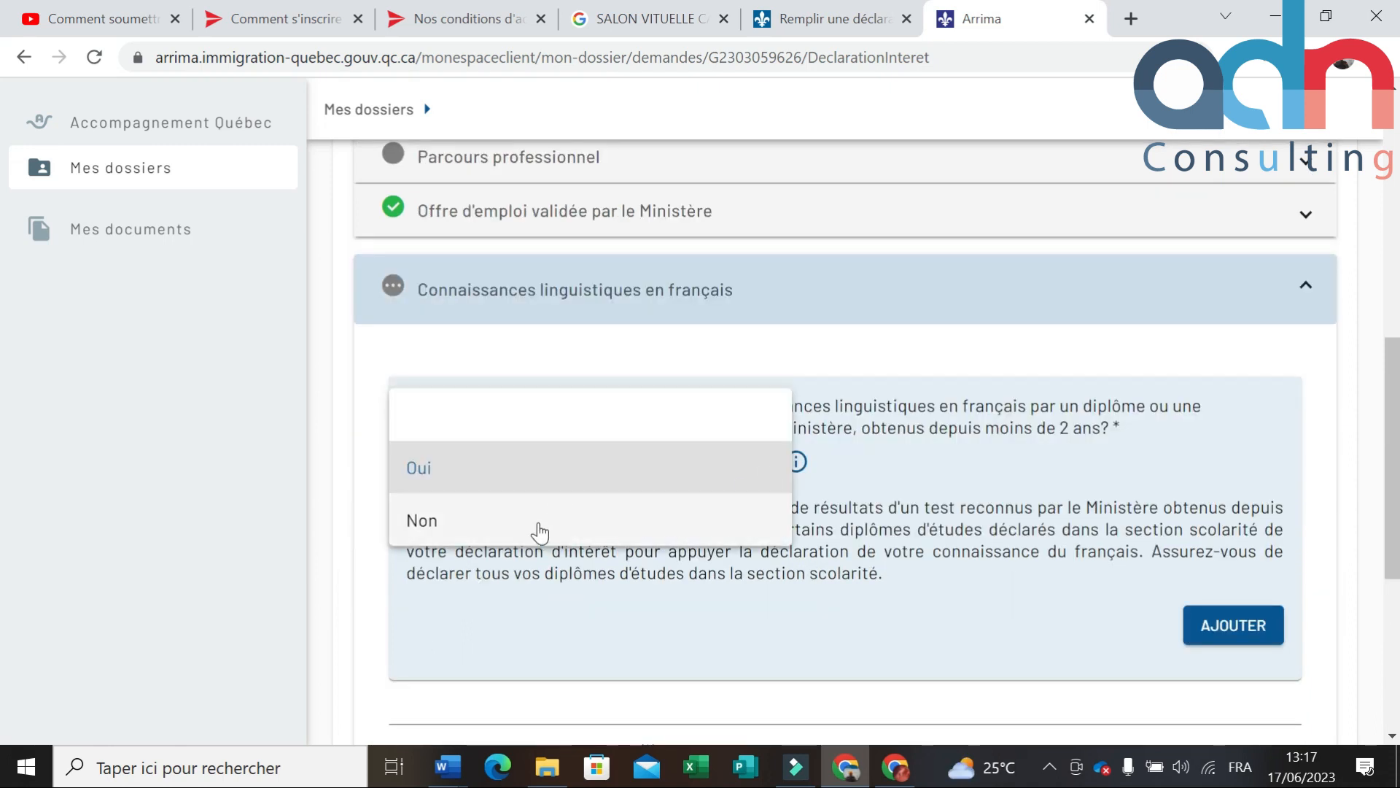
left_click(447, 521)
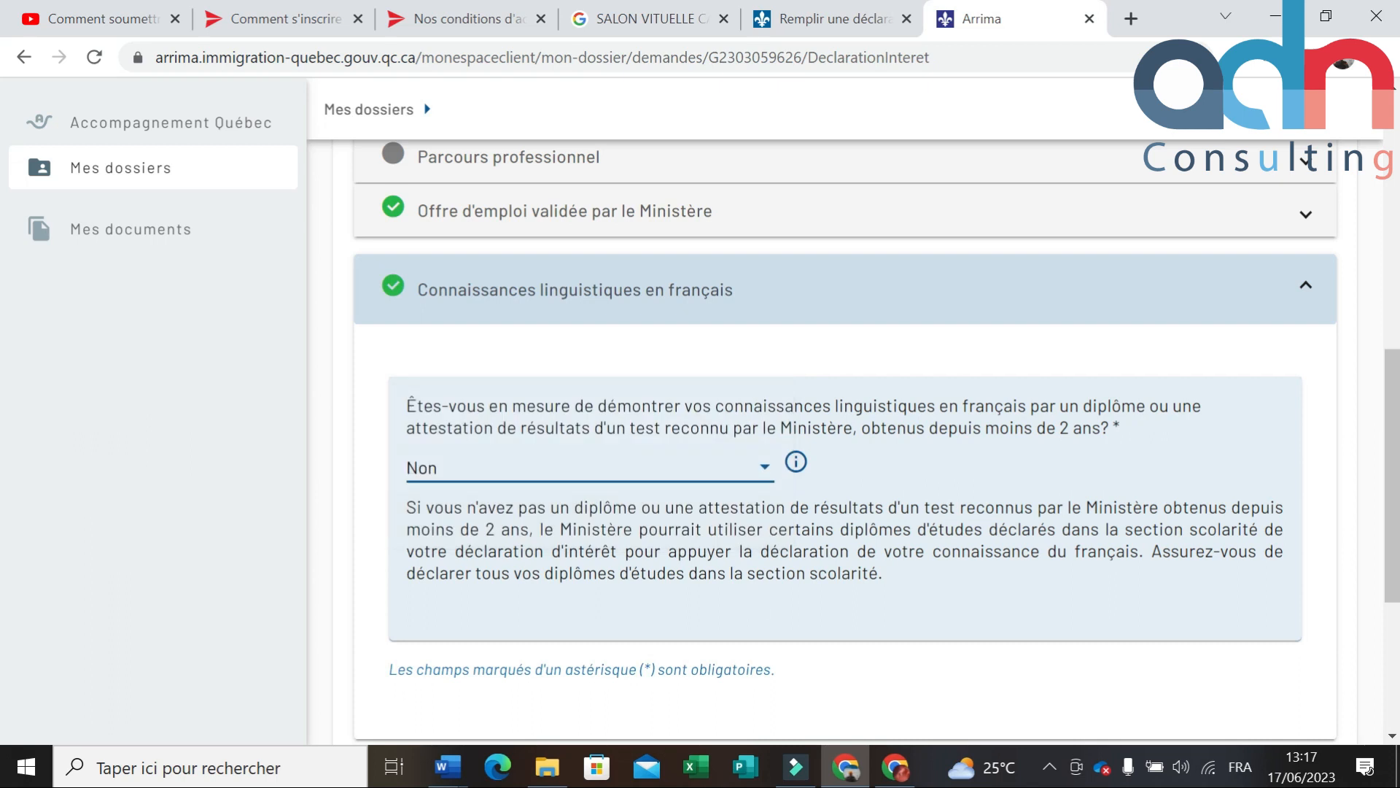
scroll(1009, 474, "down", 5)
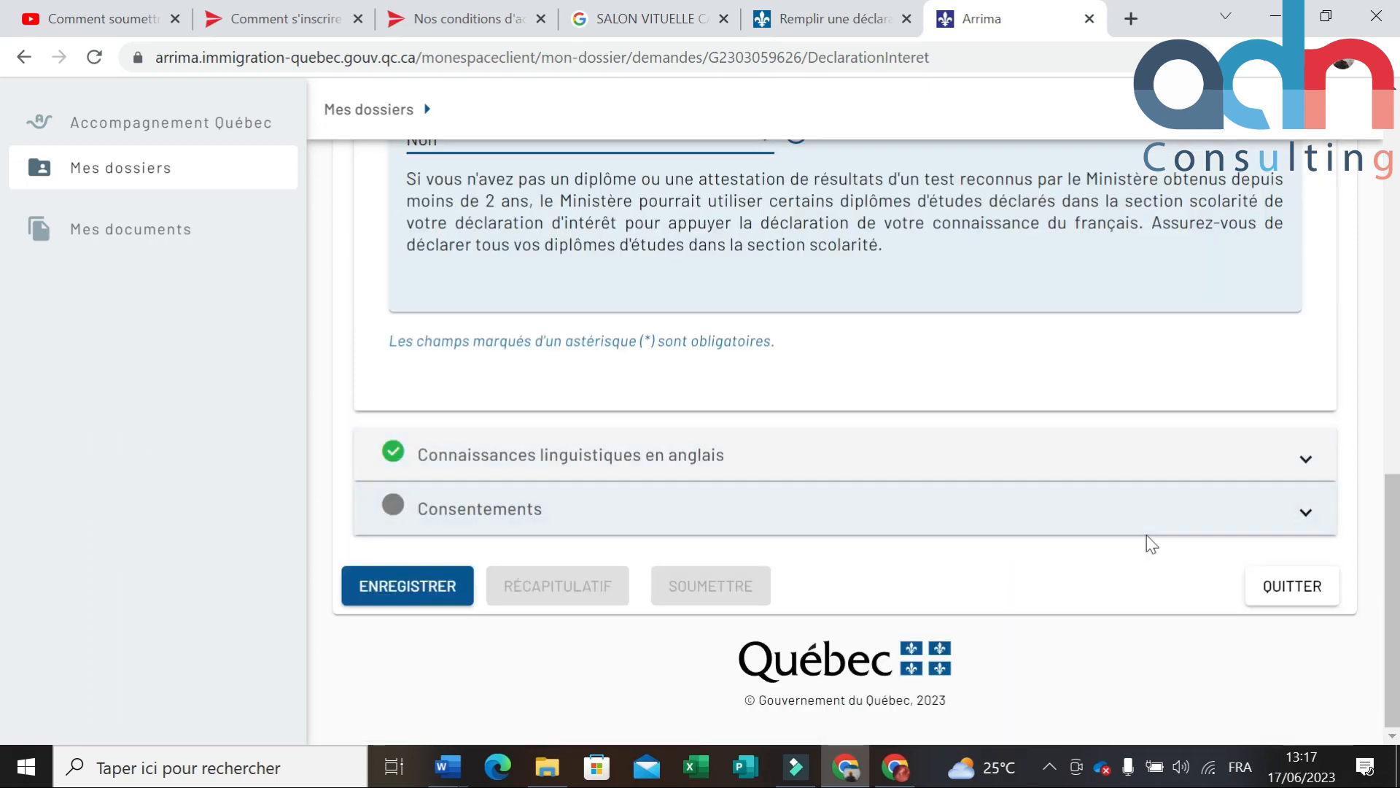
left_click(1303, 514)
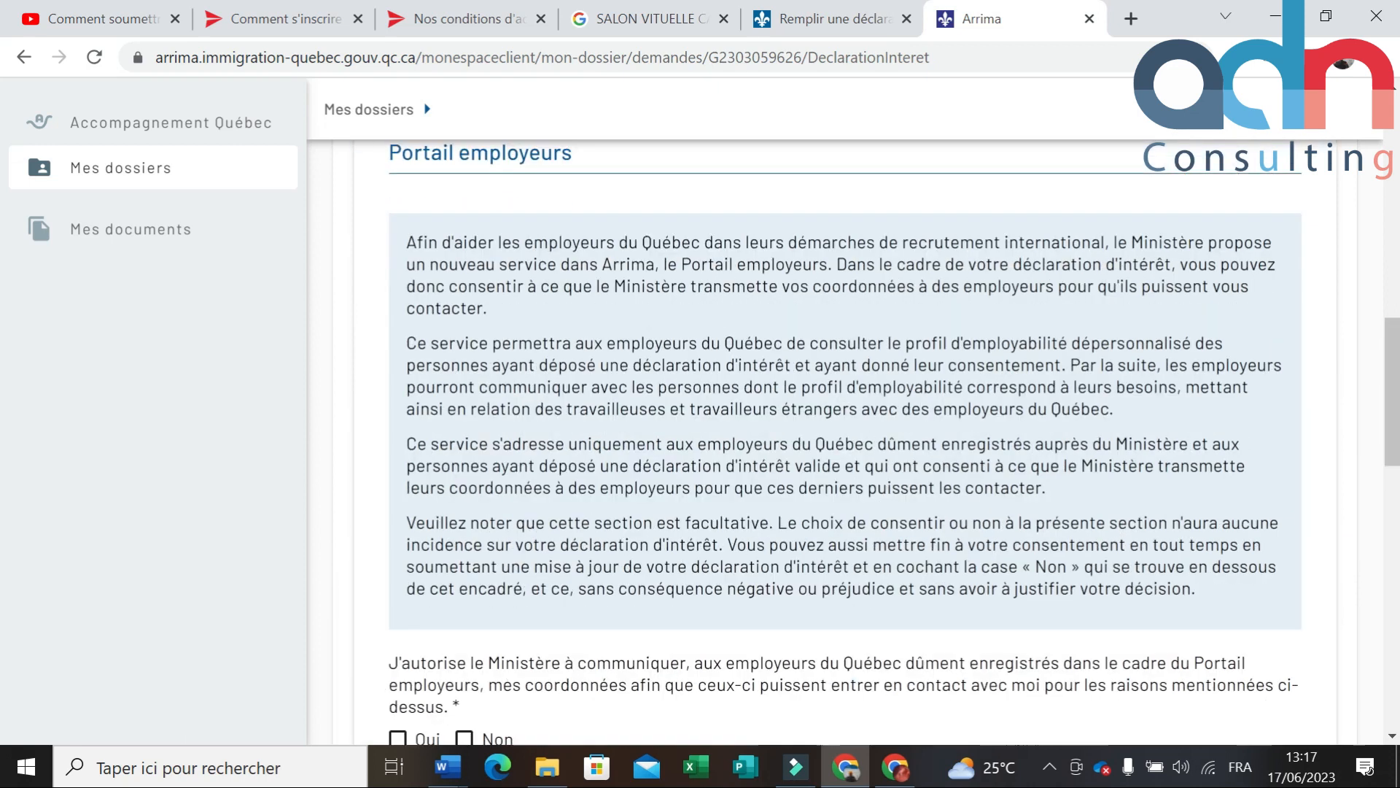
Step: Answer Oui for Portail employeurs, temporary worker, Missions de recrutement and Études consents
scroll(890, 528, "down", 4)
scroll(890, 528, "down", 3)
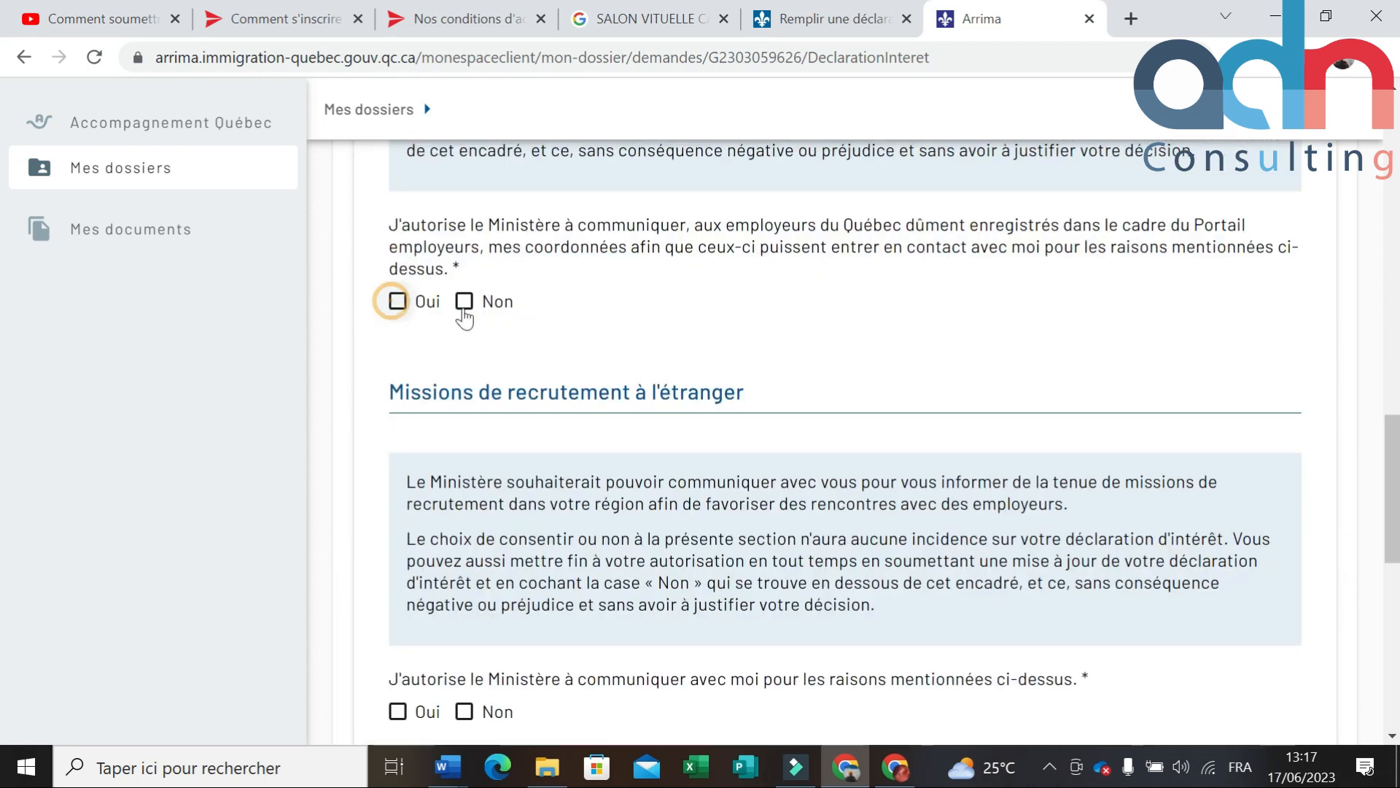
left_click(398, 301)
scroll(581, 369, "down", 2)
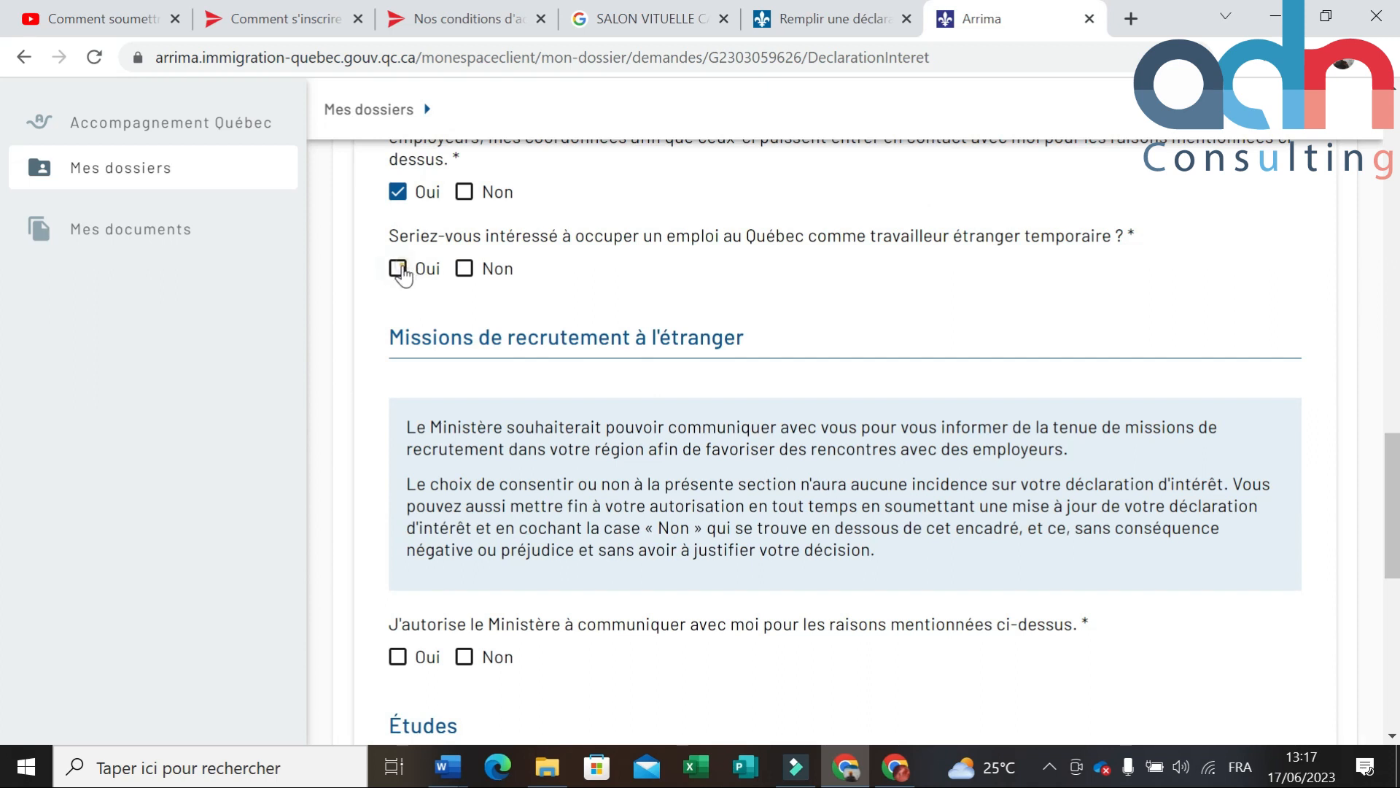
left_click(398, 270)
scroll(511, 386, "down", 4)
left_click(397, 326)
scroll(503, 356, "down", 5)
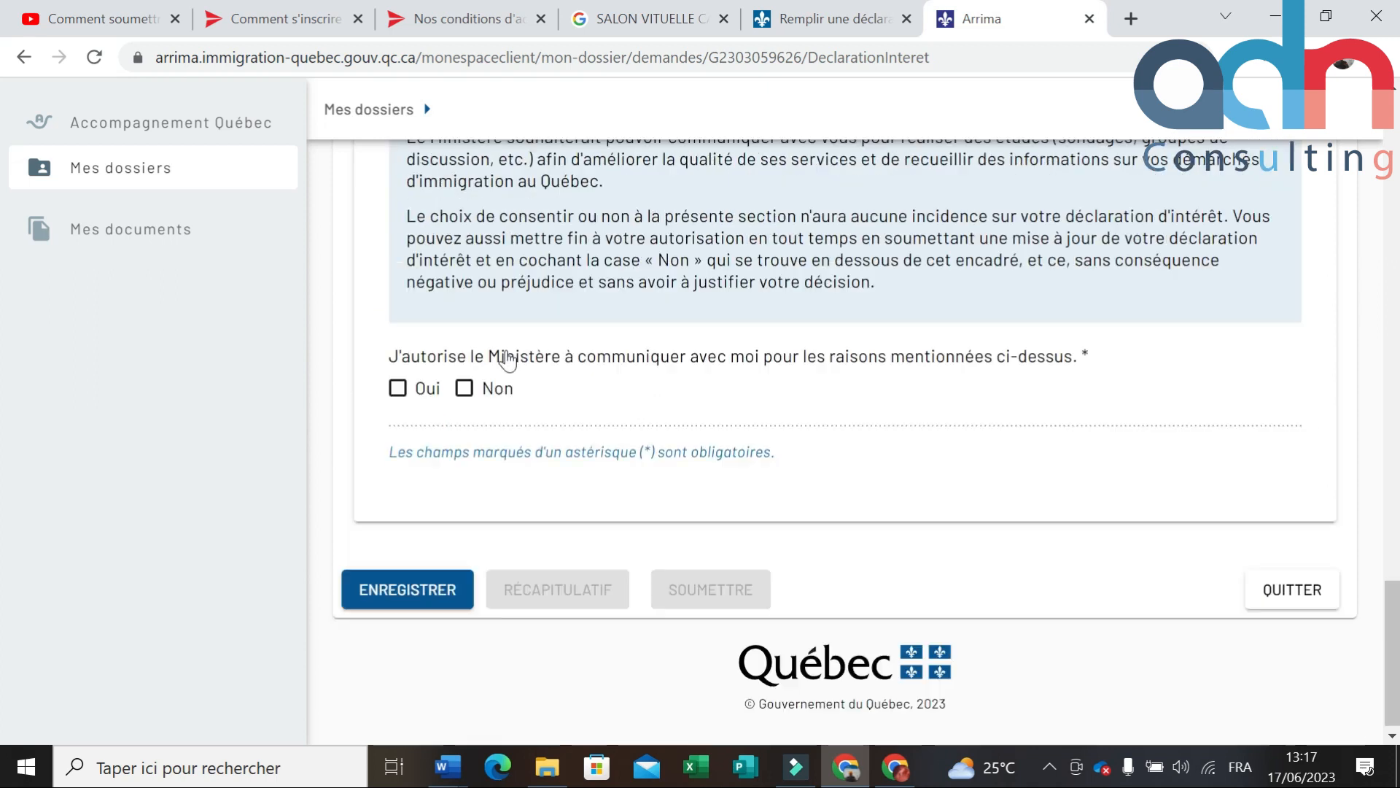
left_click(398, 394)
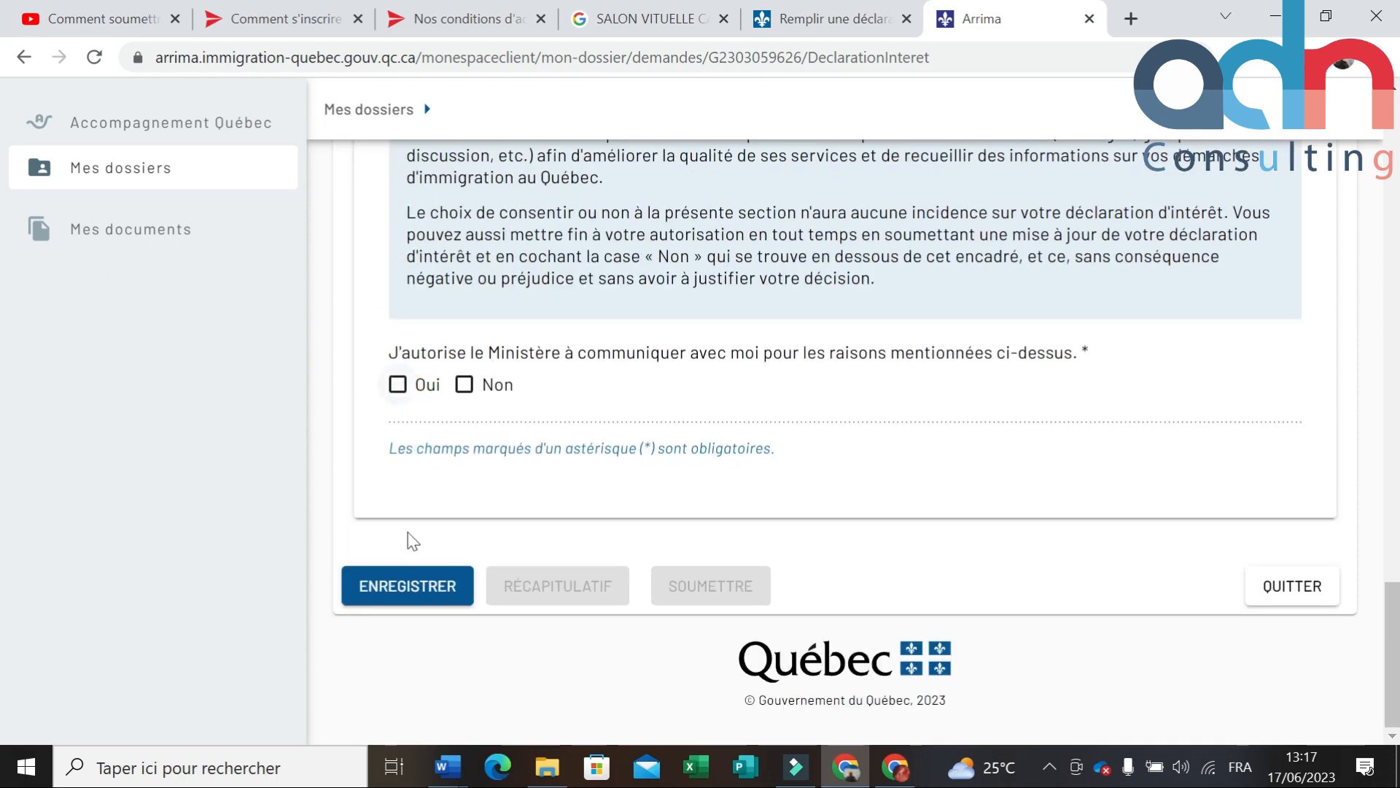
Step: Save the declaration of interest and open the Récapitulatif du dossier summary
left_click(421, 594)
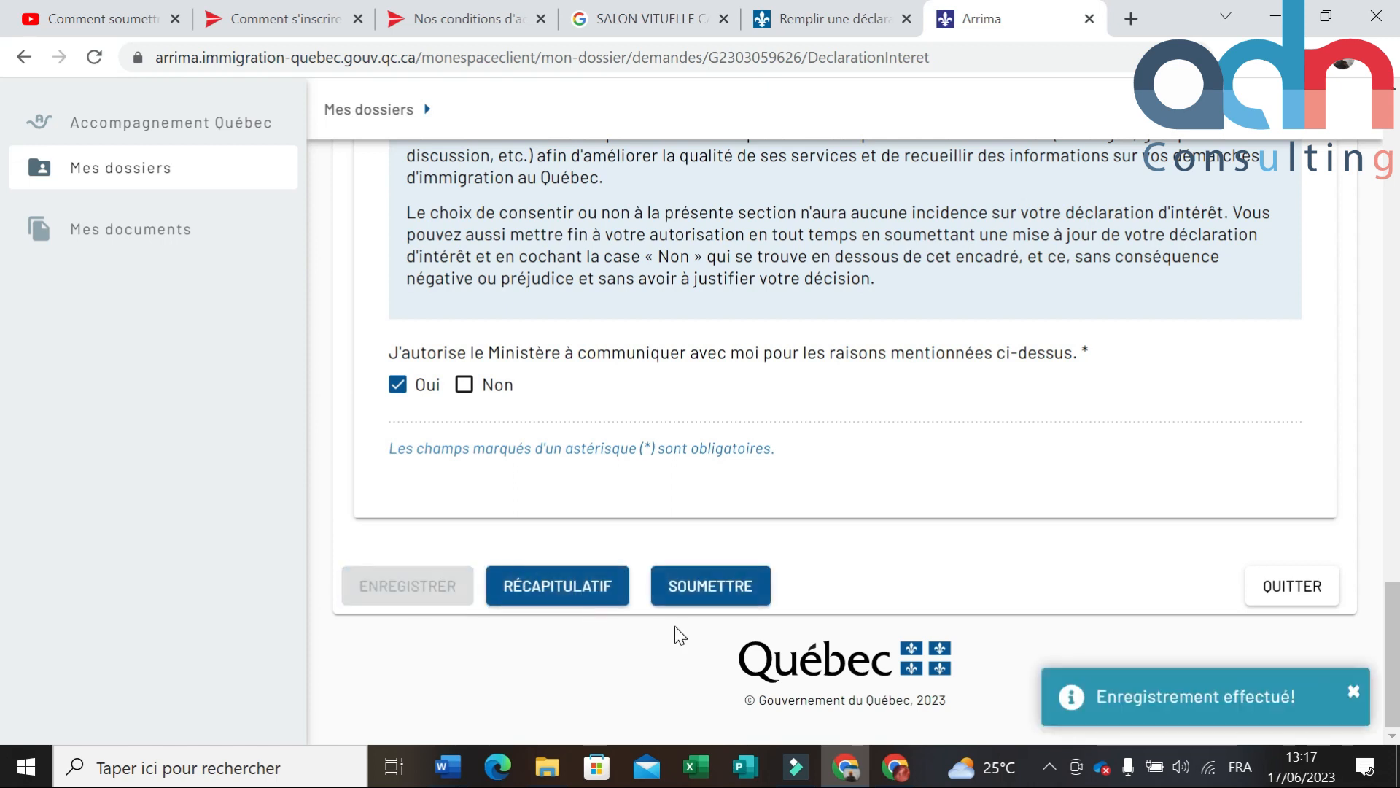
scroll(676, 634, "up", 2)
scroll(675, 635, "up", 3)
scroll(623, 640, "down", 5)
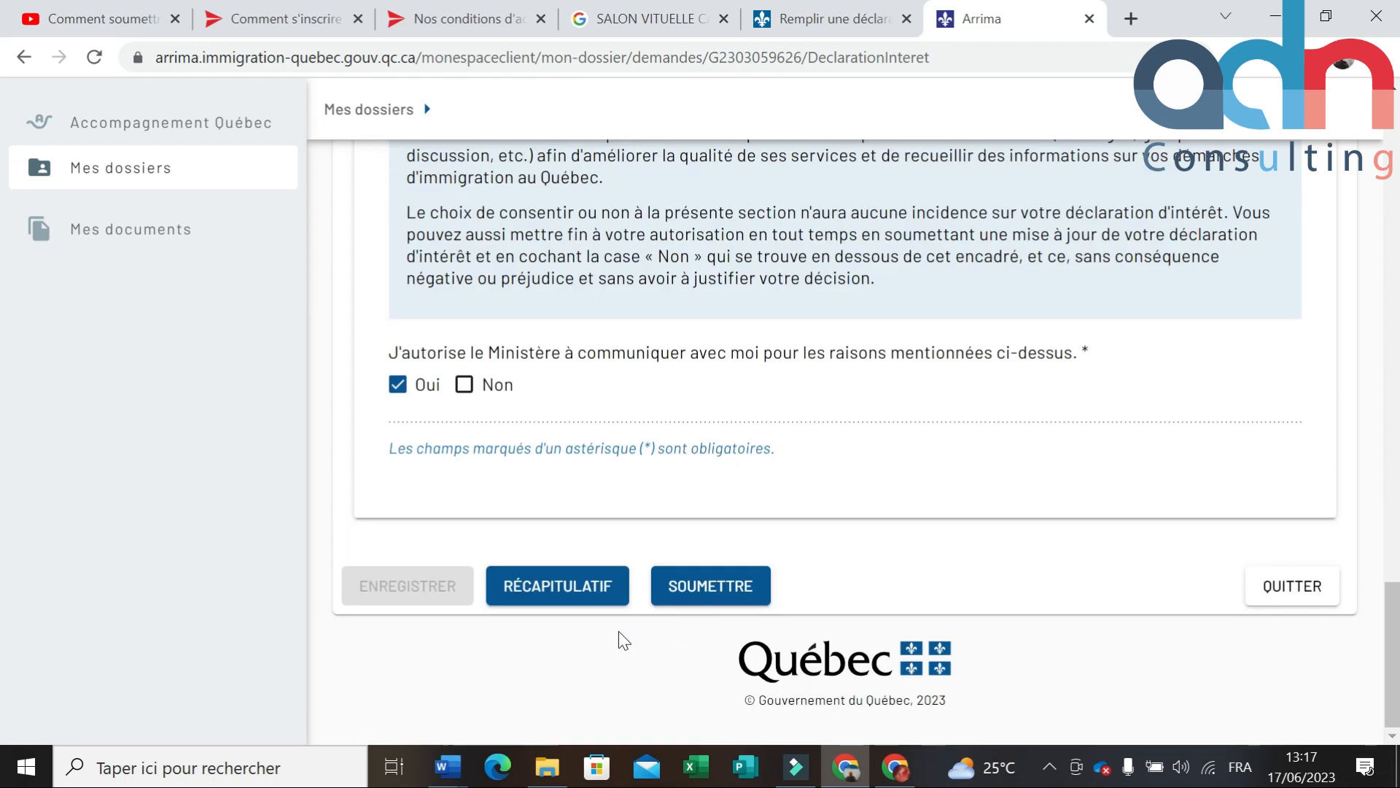
left_click(581, 599)
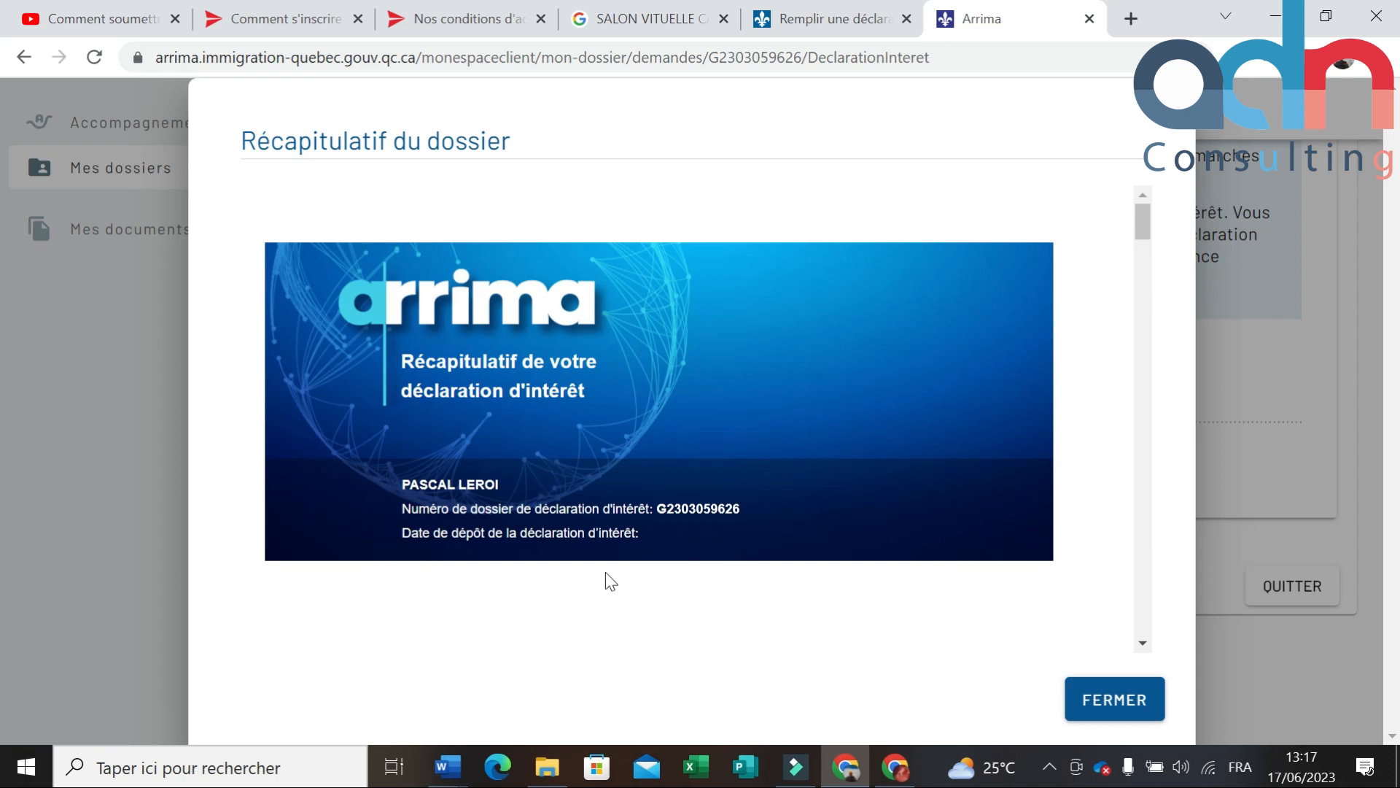
scroll(637, 549, "down", 10)
scroll(635, 539, "up", 7)
scroll(636, 540, "down", 8)
scroll(636, 540, "down", 15)
scroll(636, 548, "down", 20)
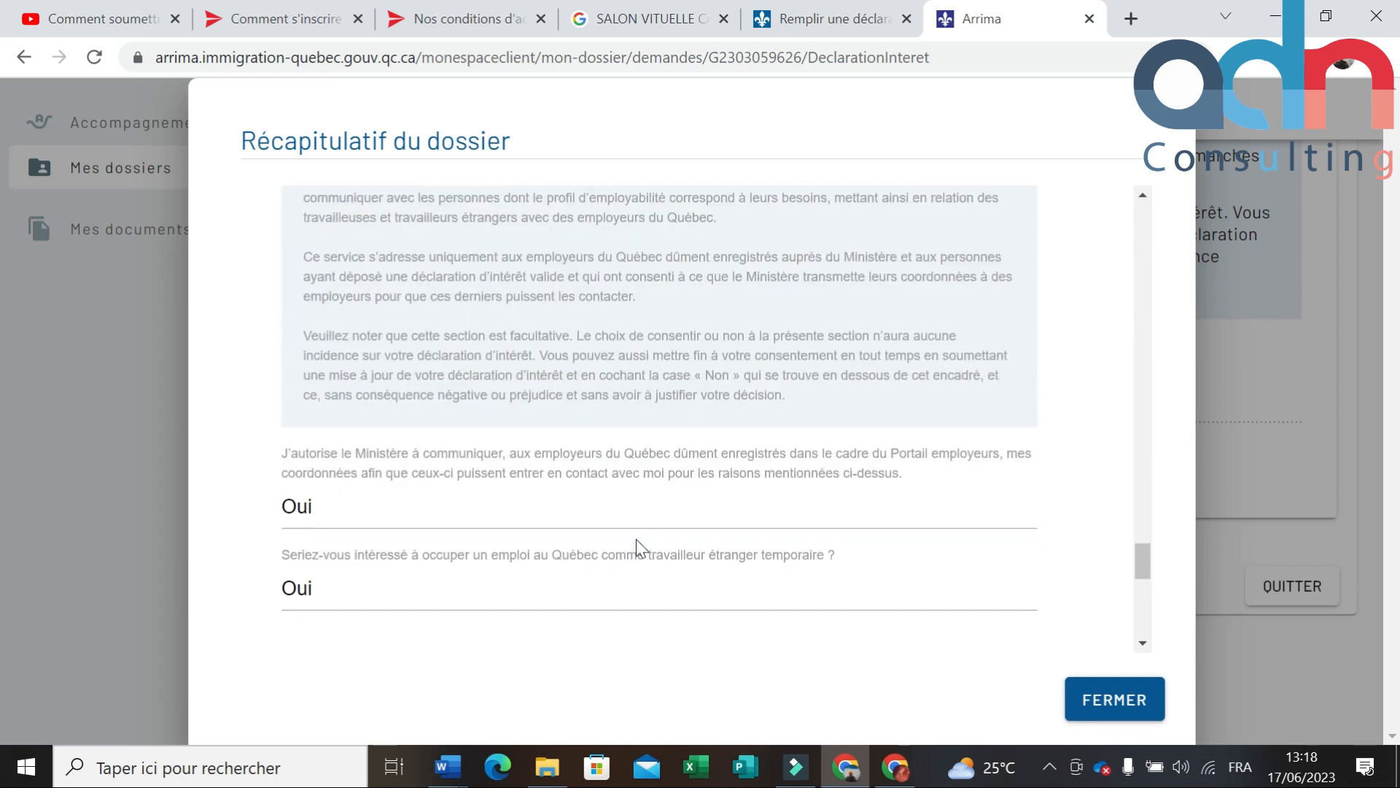
scroll(636, 540, "down", 8)
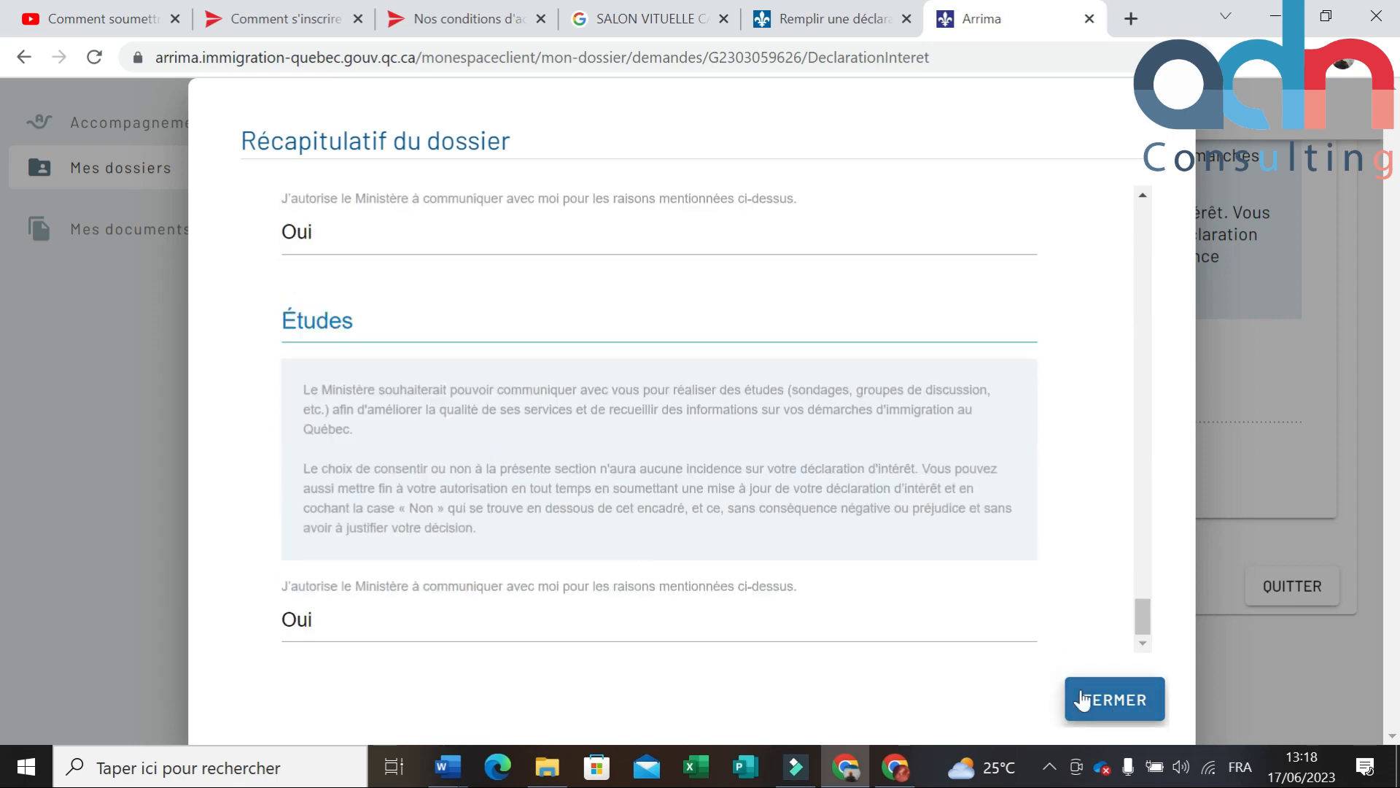
left_click(1109, 715)
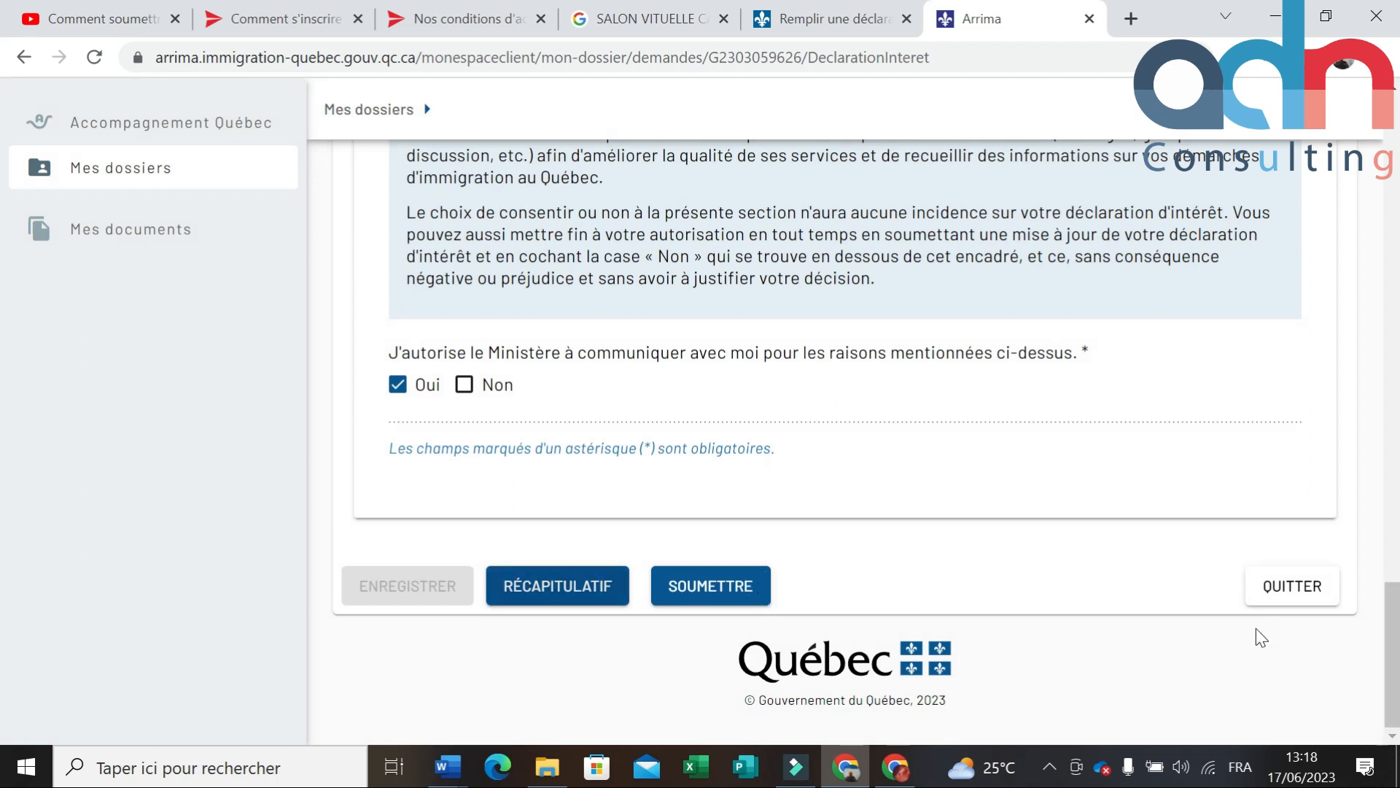
scroll(1205, 606, "up", 5)
scroll(1209, 626, "up", 15)
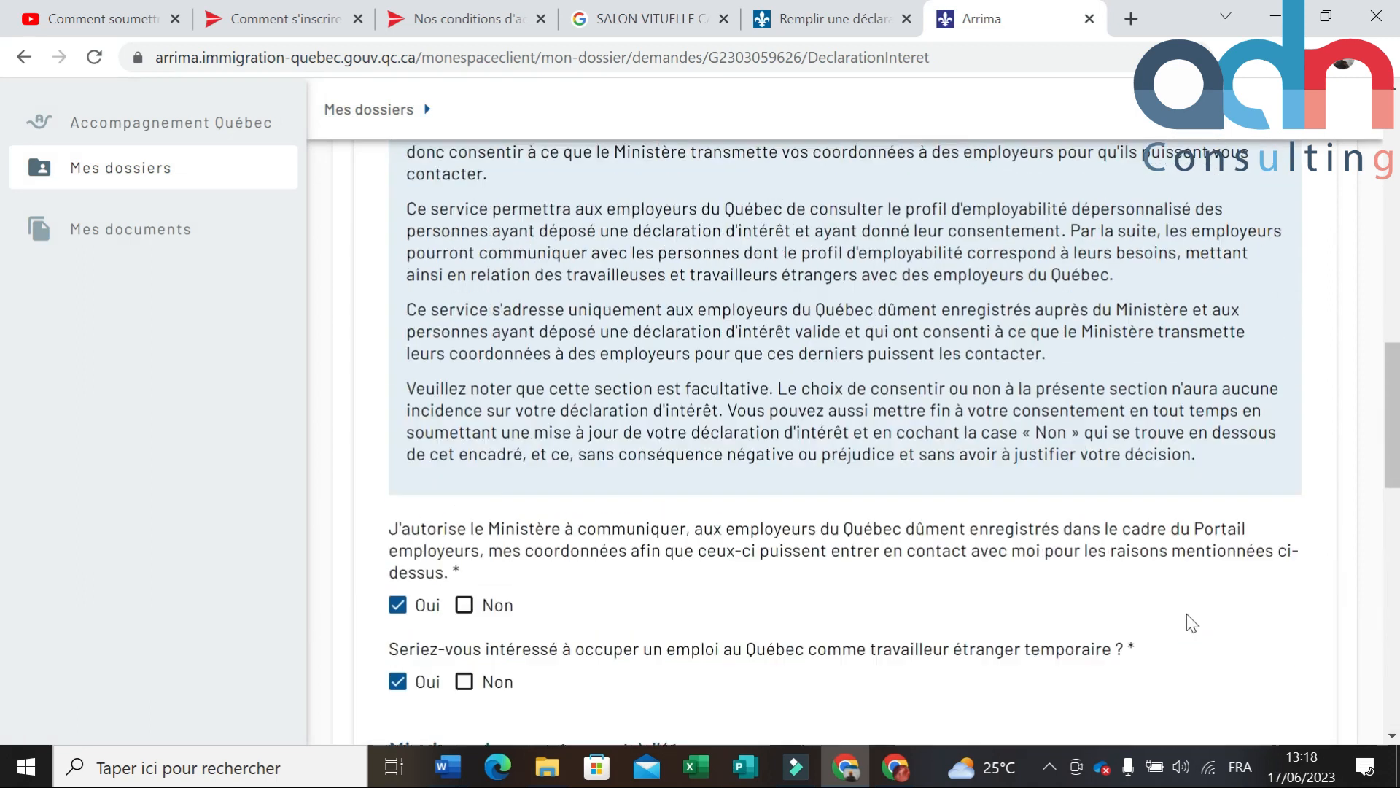
scroll(1160, 604, "up", 2)
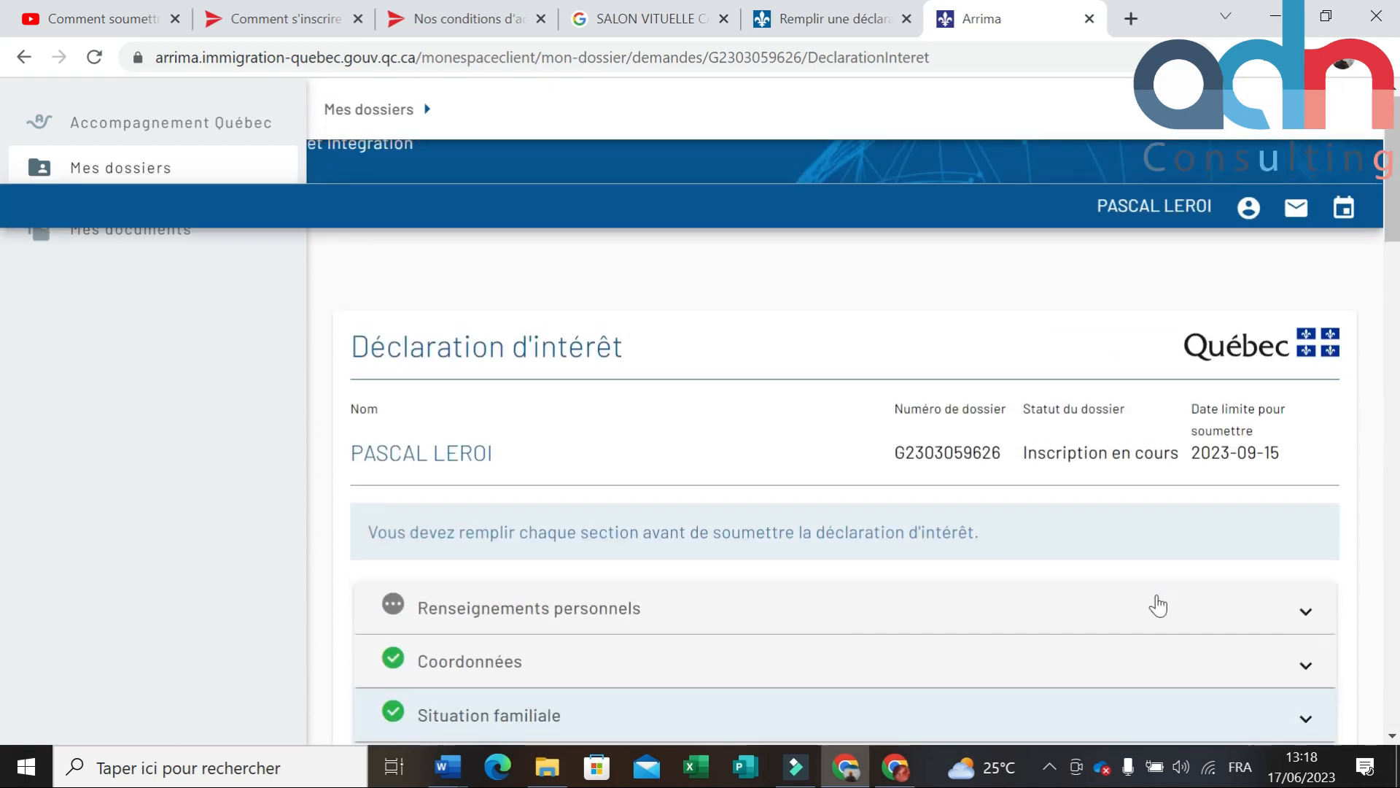
scroll(1159, 605, "down", 4)
scroll(1159, 605, "up", 4)
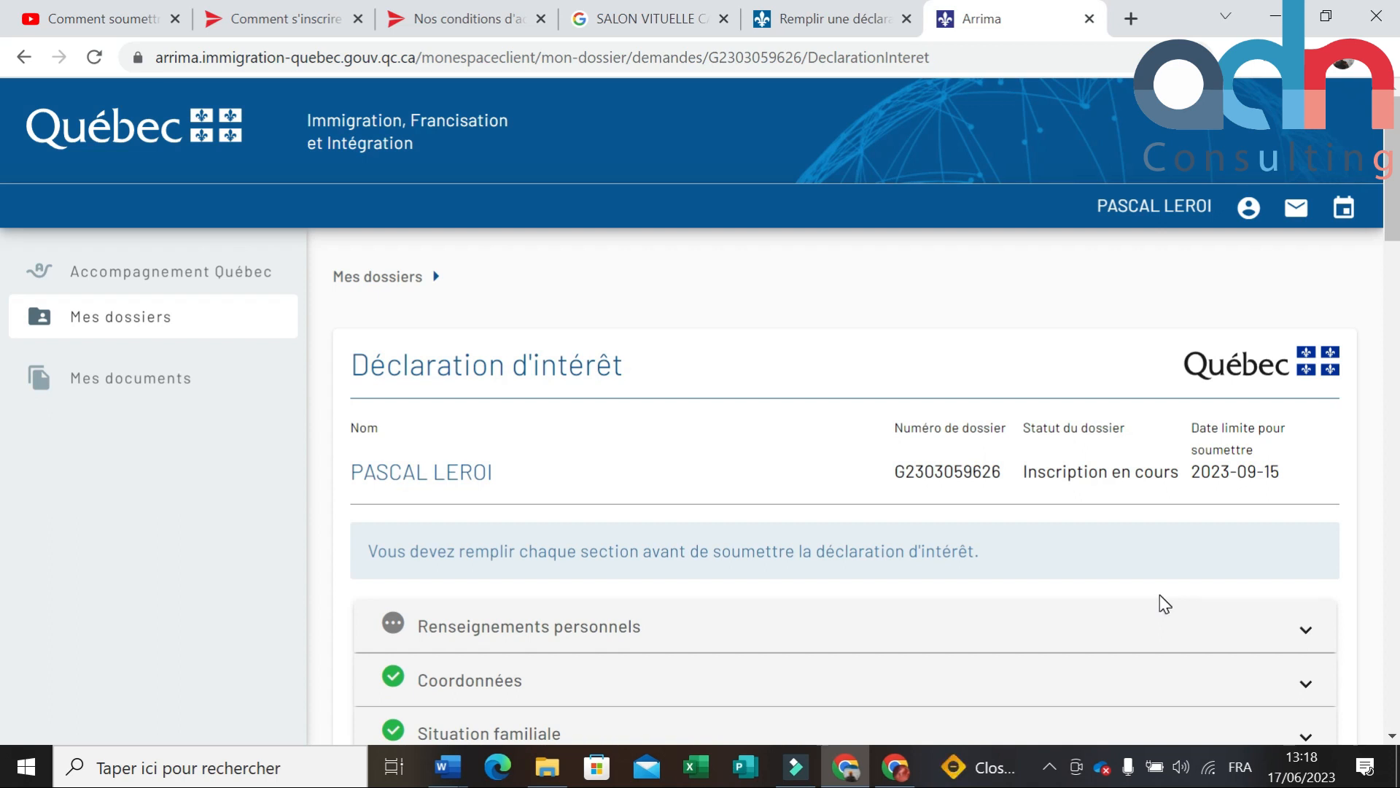
scroll(1159, 596, "down", 12)
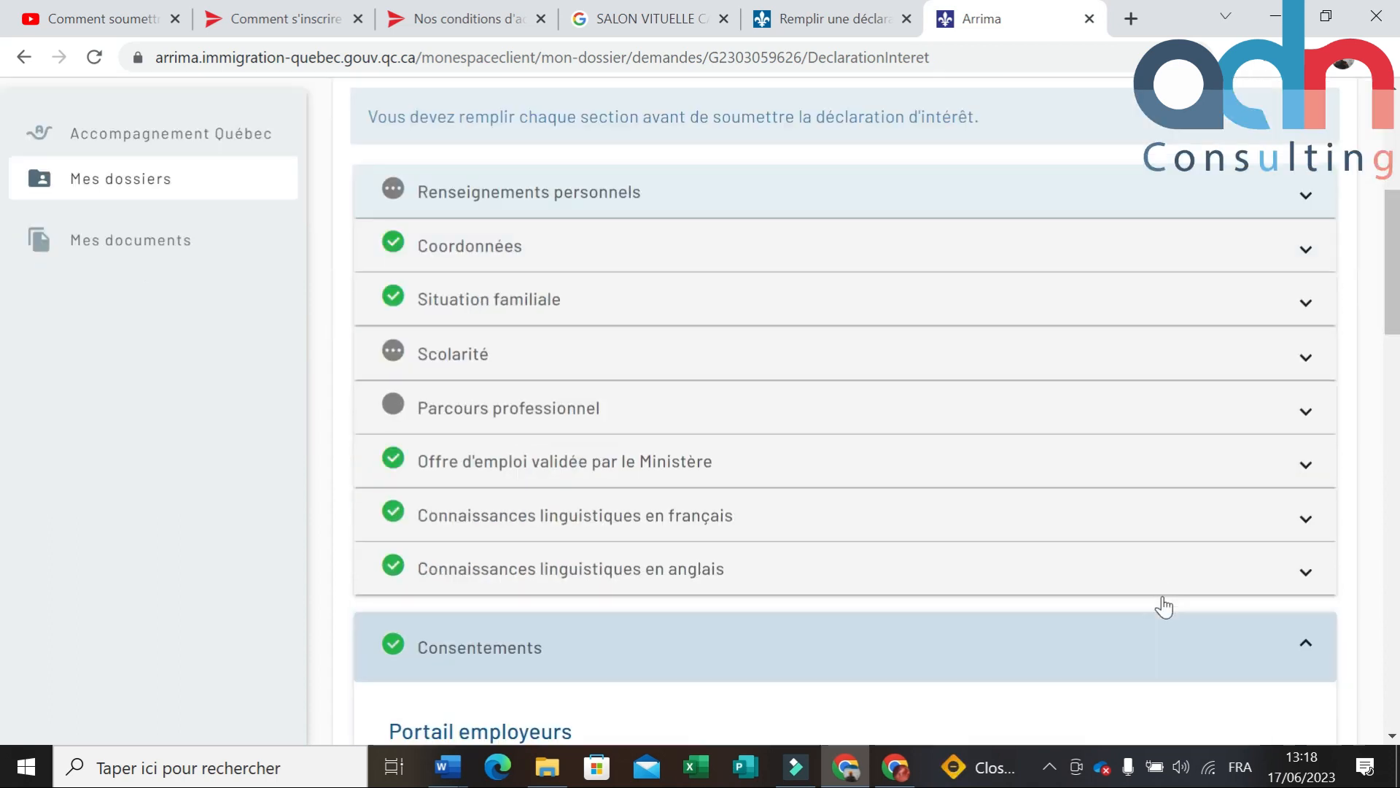
scroll(1163, 594, "down", 5)
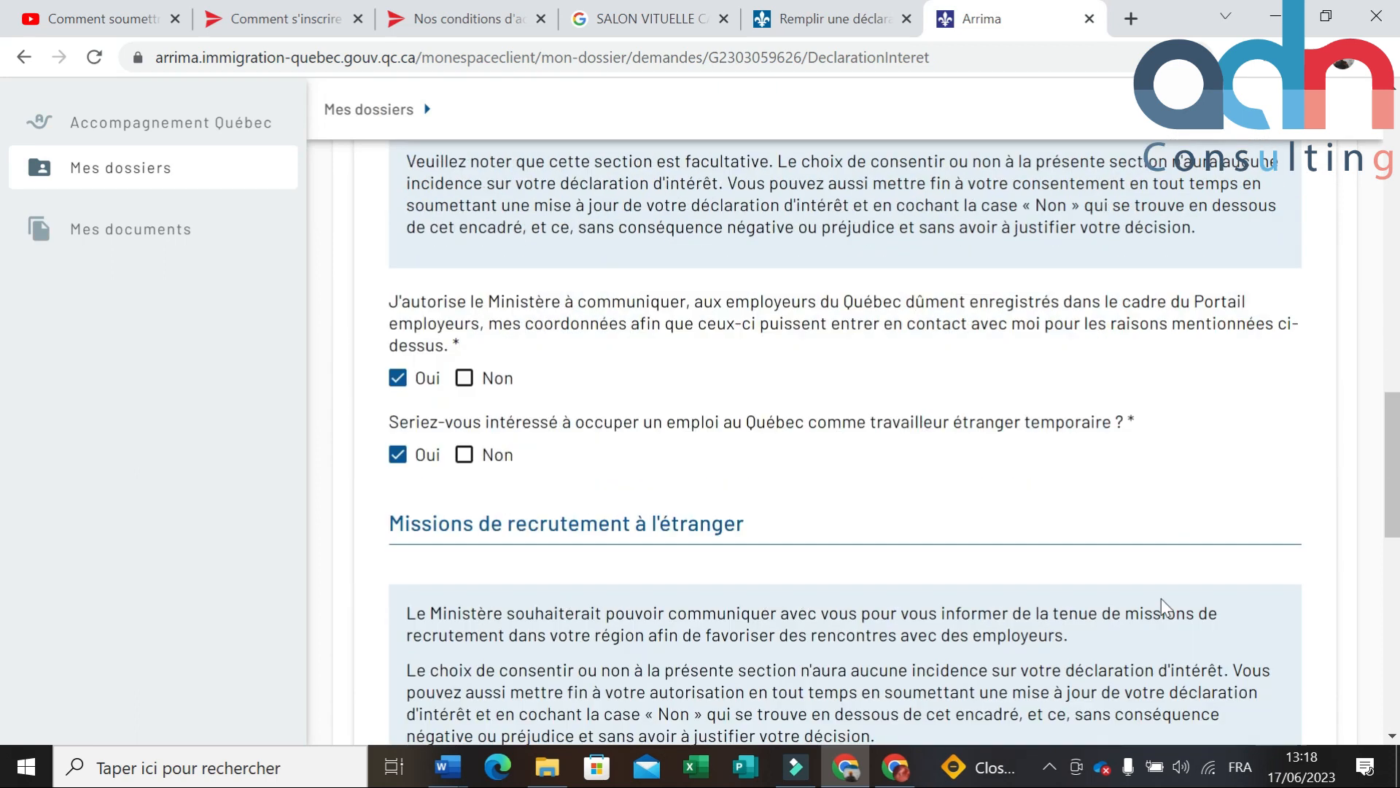